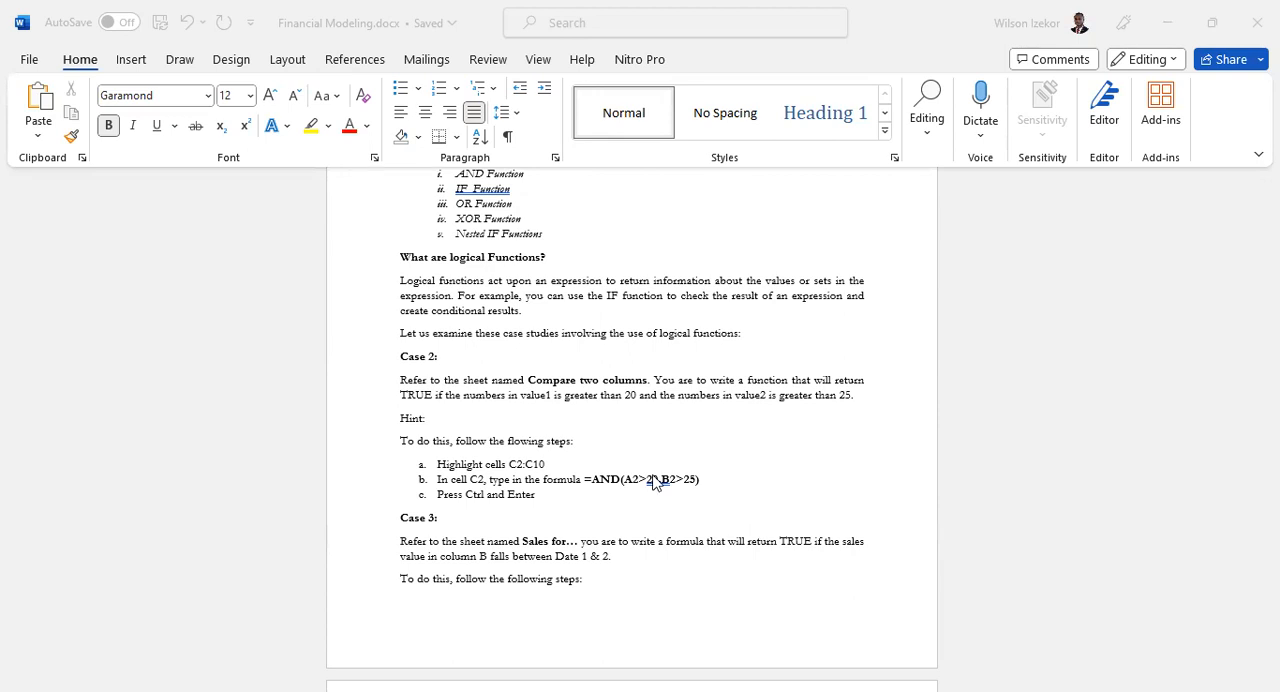
# - Read through the logical function case studies in the training document, from Case 2 to Case 6
pyautogui.scroll(3, 655, 481)
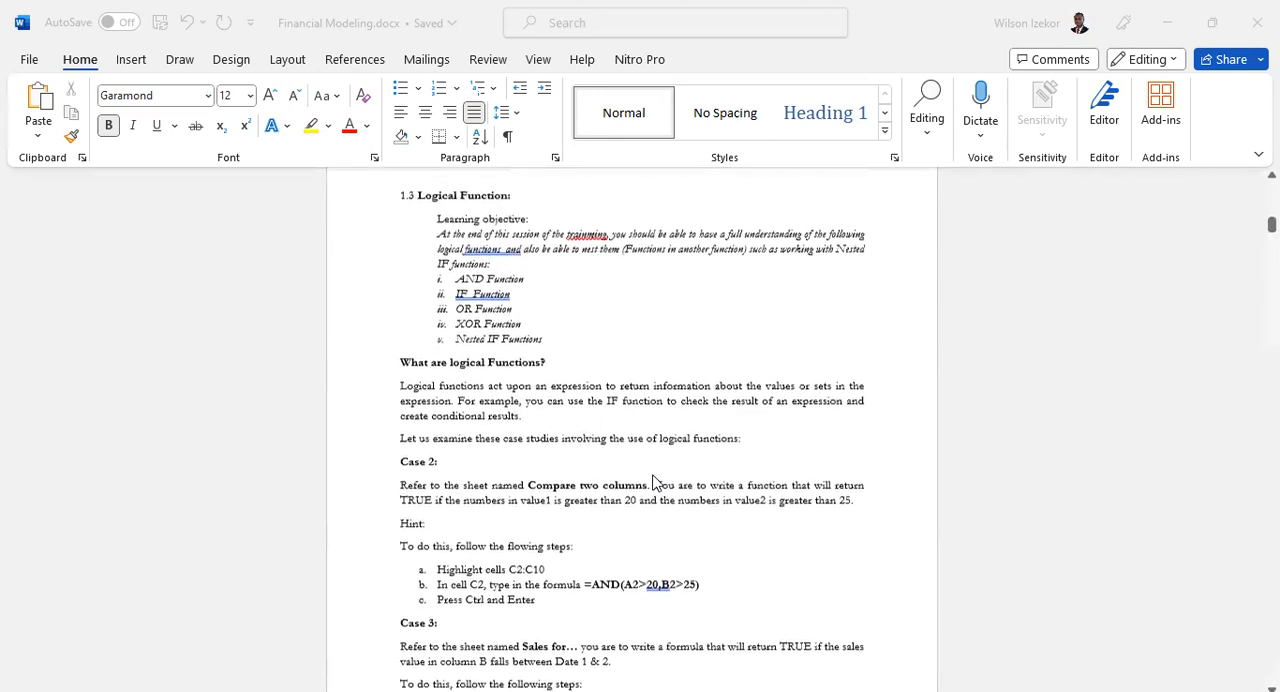
pyautogui.scroll(-9, 655, 481)
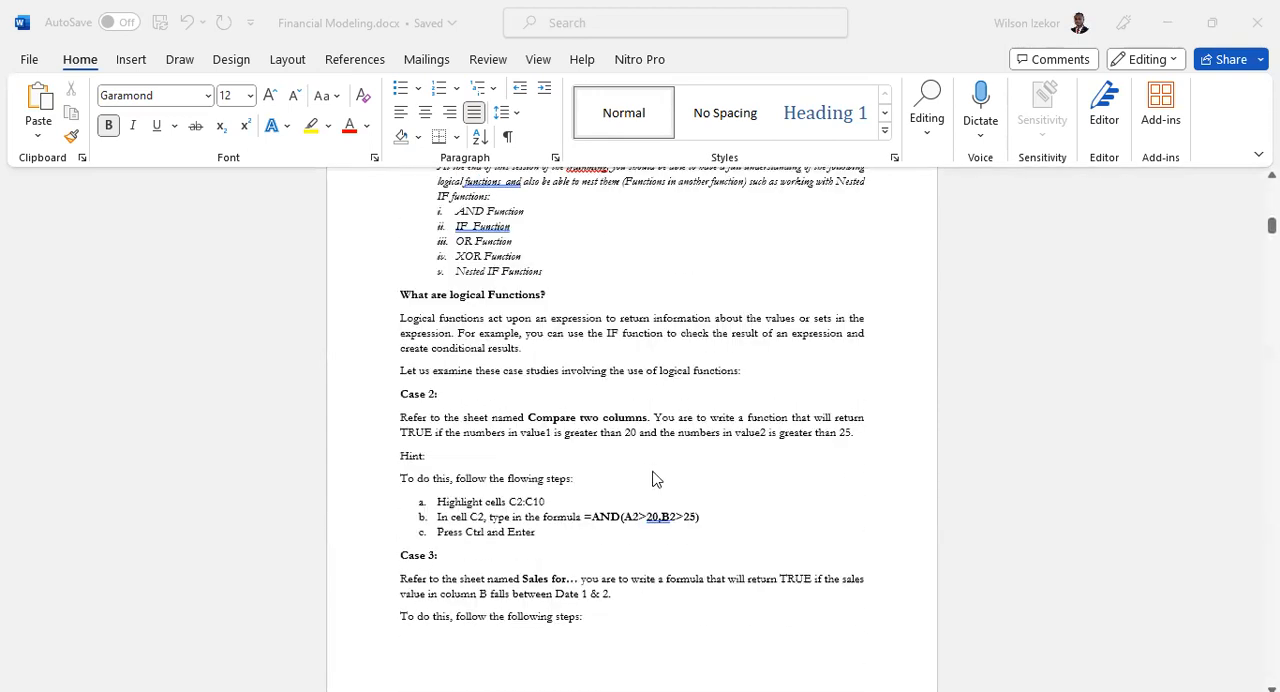
pyautogui.scroll(-2, 652, 477)
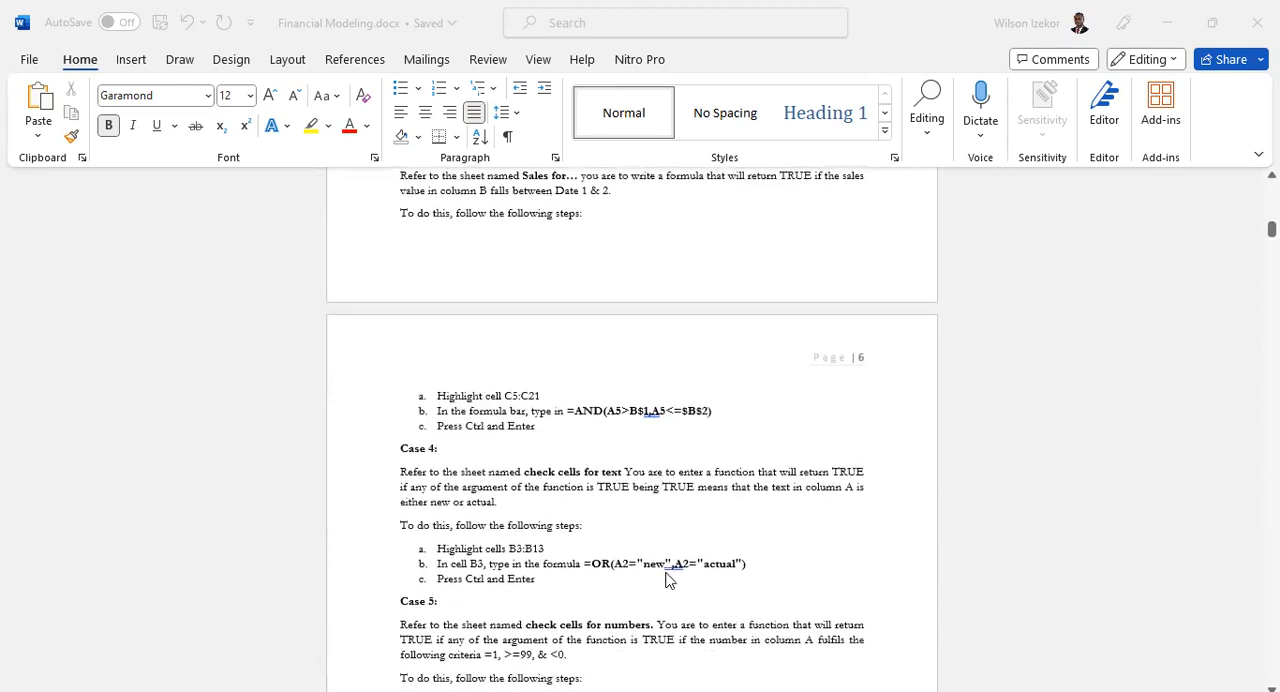
pyautogui.scroll(4, 666, 577)
pyautogui.scroll(-4, 668, 582)
pyautogui.scroll(-2, 668, 582)
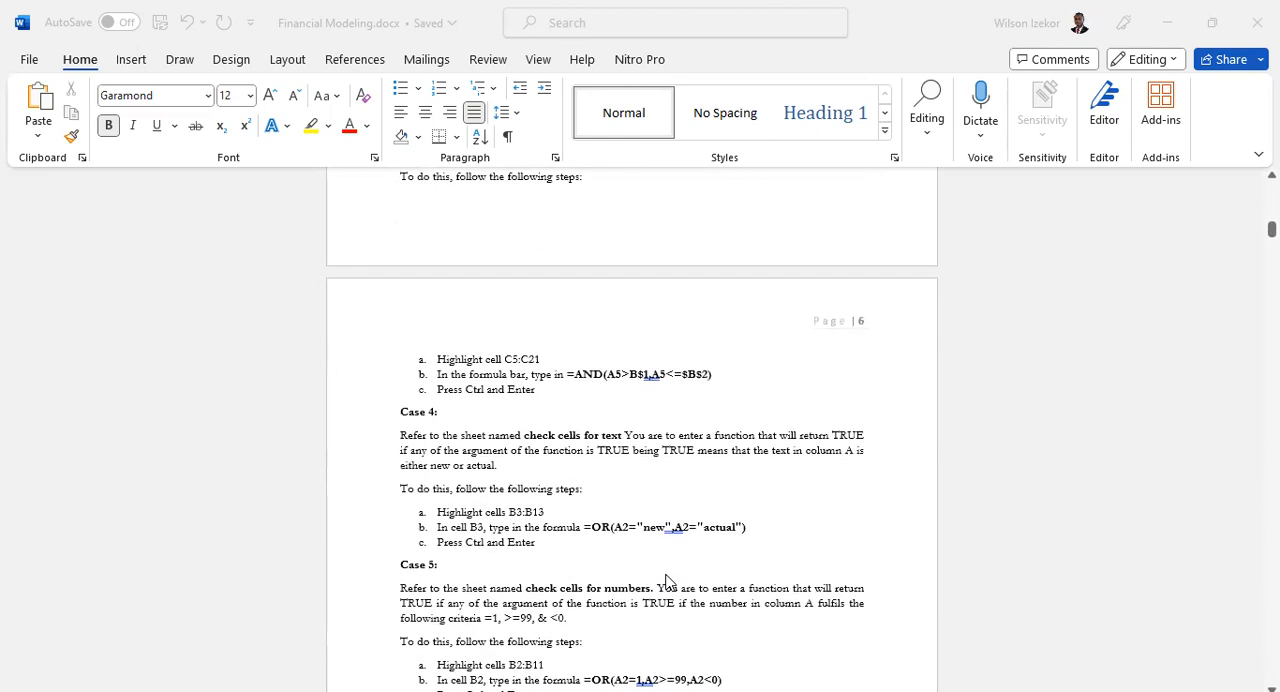
pyautogui.scroll(-1, 667, 581)
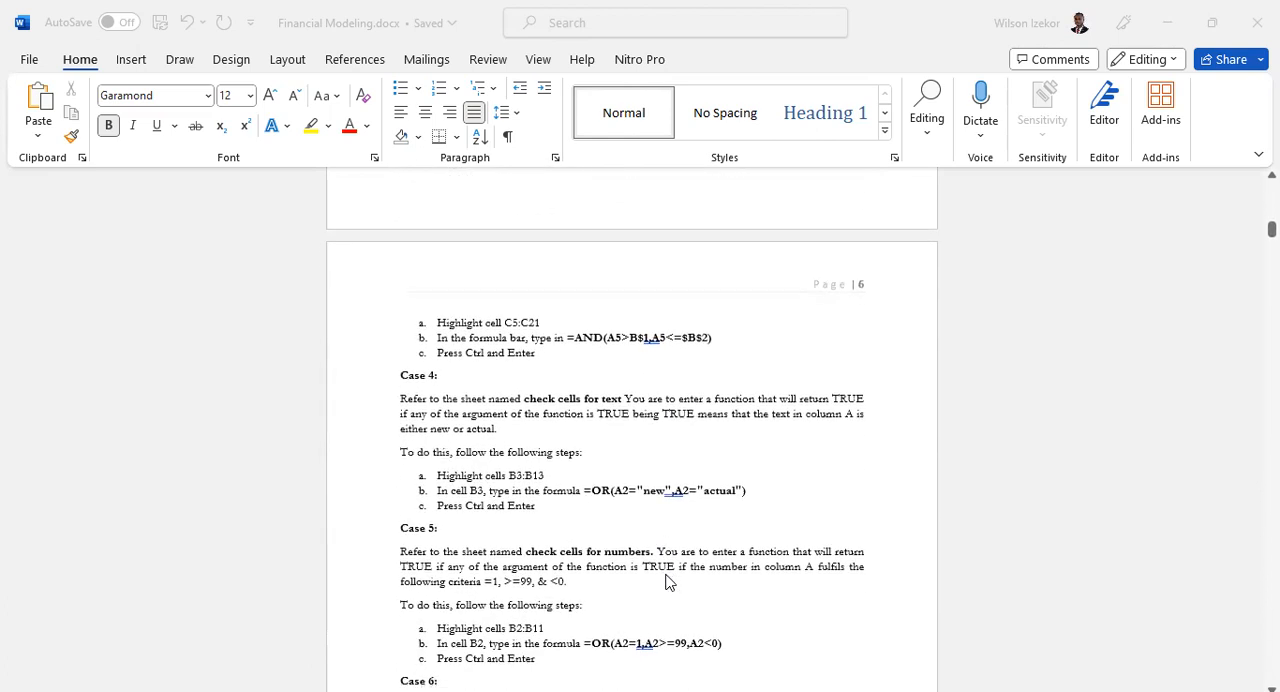
pyautogui.scroll(-1, 668, 582)
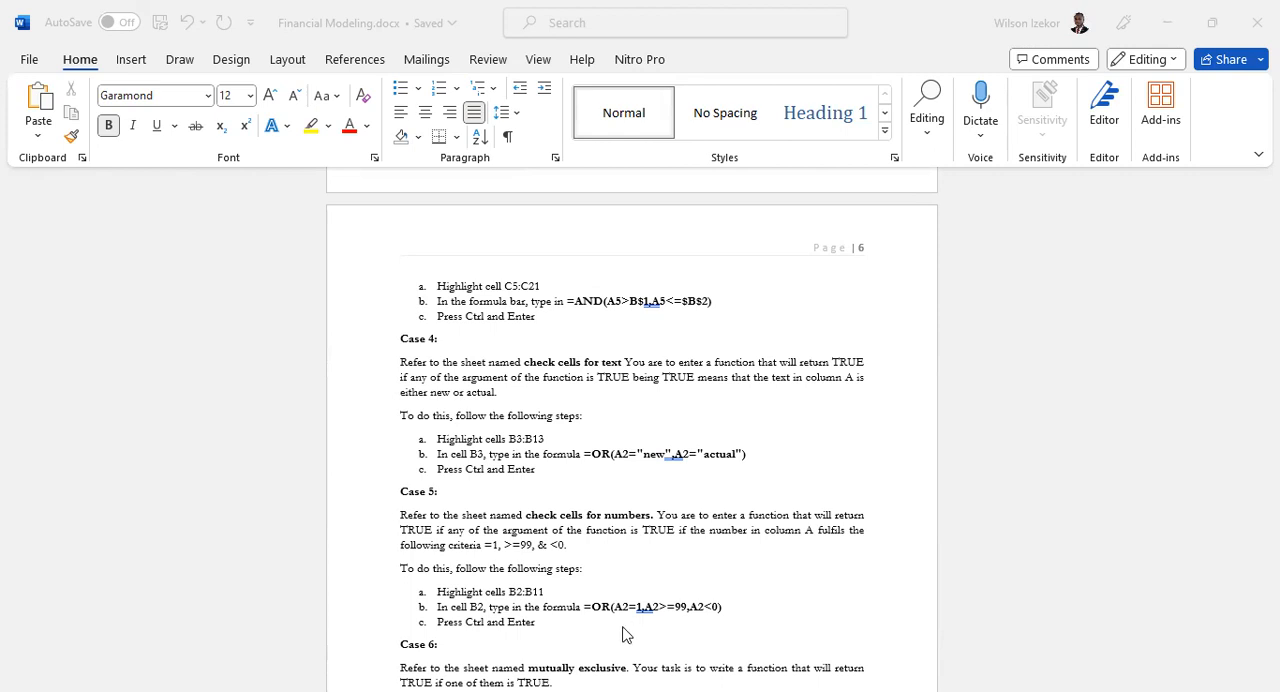
pyautogui.scroll(1, 584, 500)
pyautogui.scroll(-1, 585, 505)
pyautogui.scroll(-1, 585, 507)
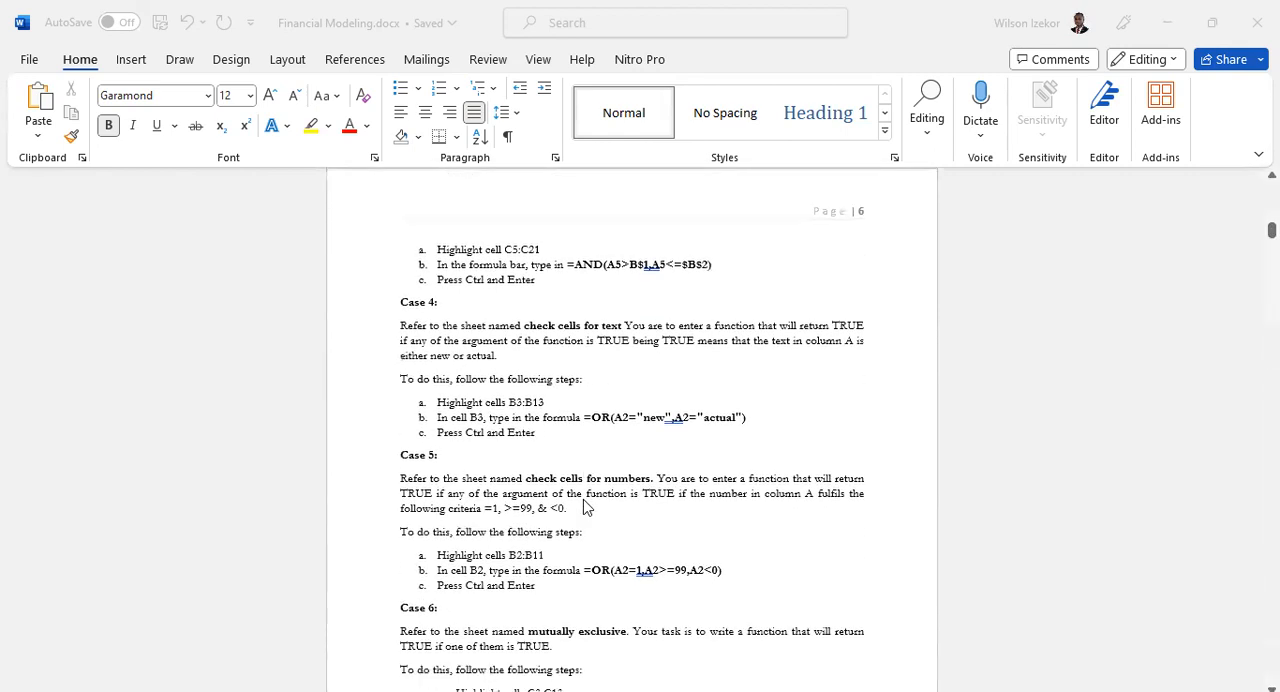
pyautogui.scroll(1, 585, 507)
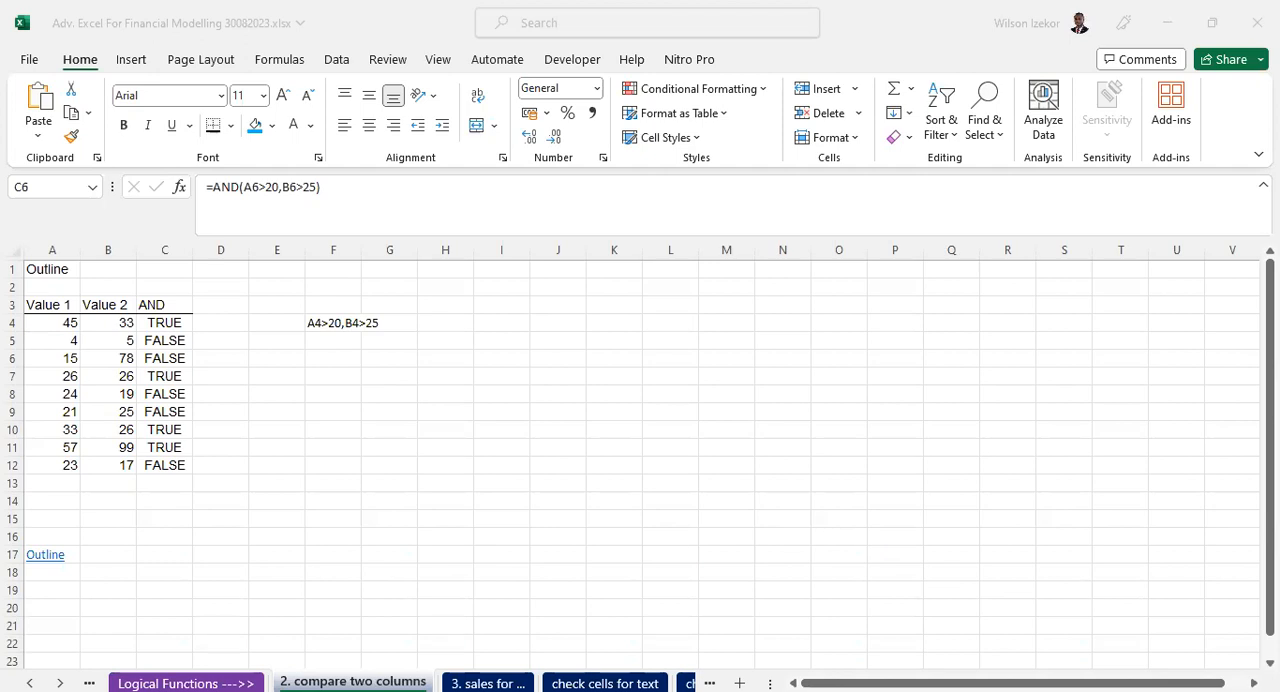
# - Switch to the Excel workbook and open the "check cells for text" sheet with its Text and Valid columns
pyautogui.click(487, 684)
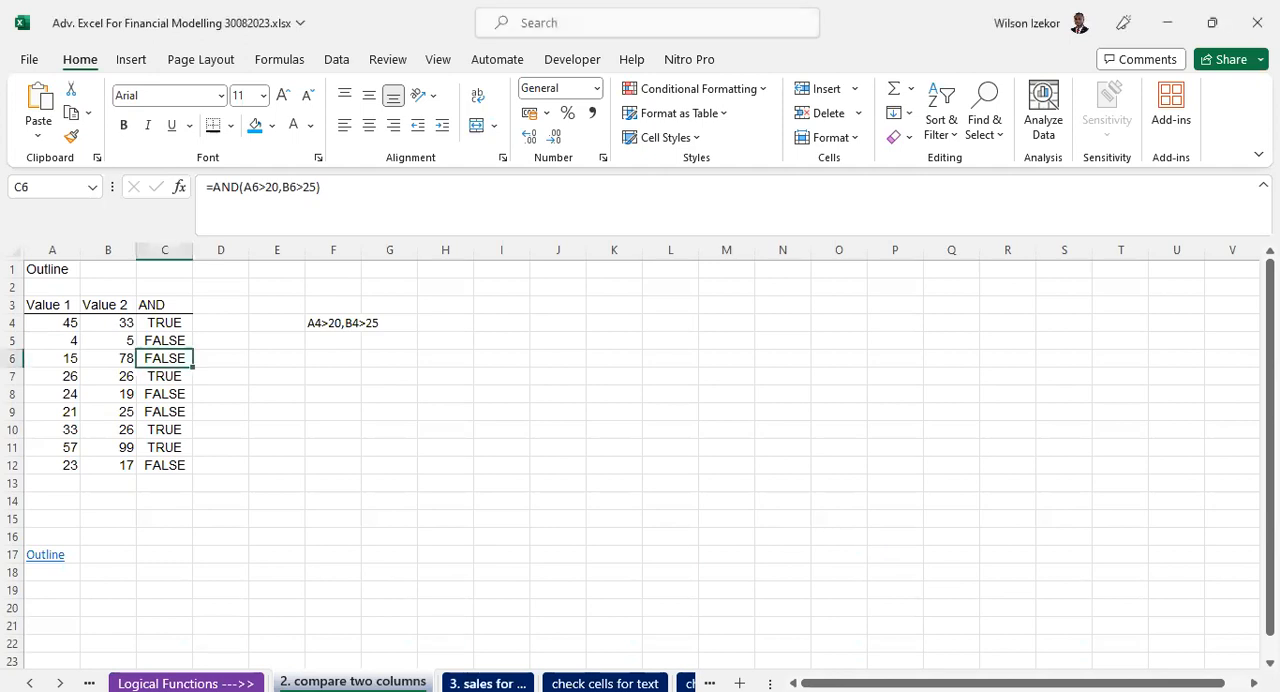
pyautogui.click(605, 683)
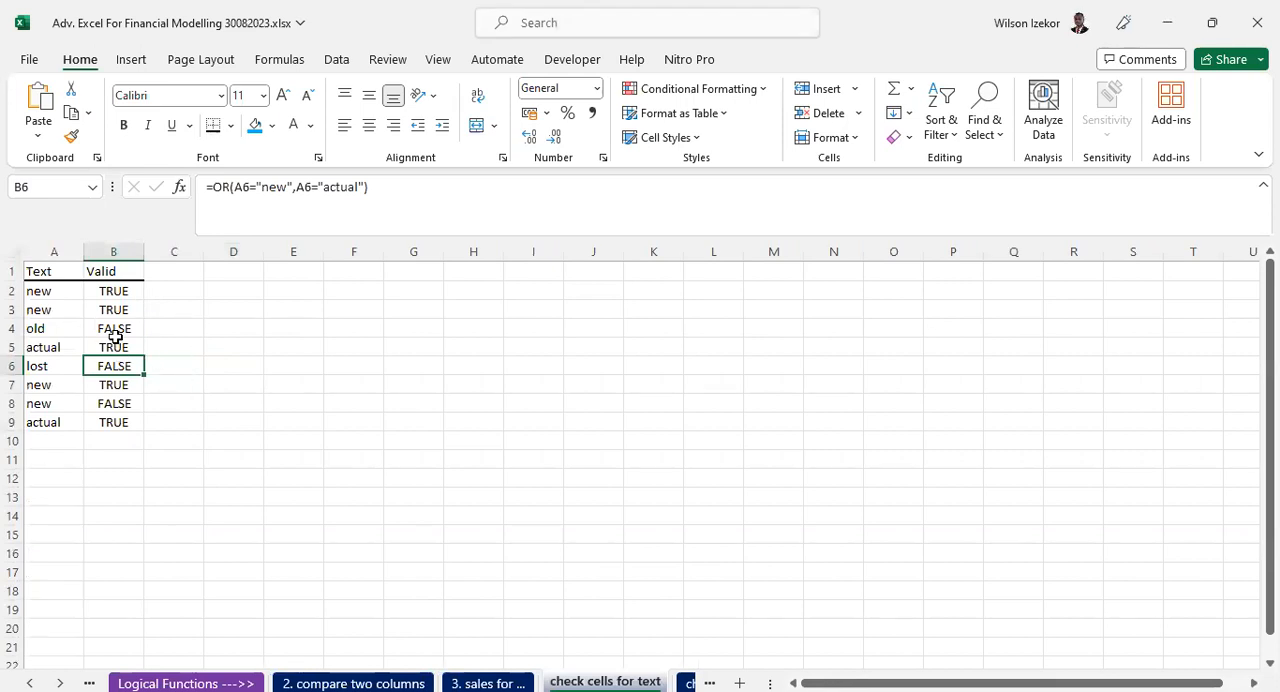
pyautogui.click(35, 271)
pyautogui.click(102, 270)
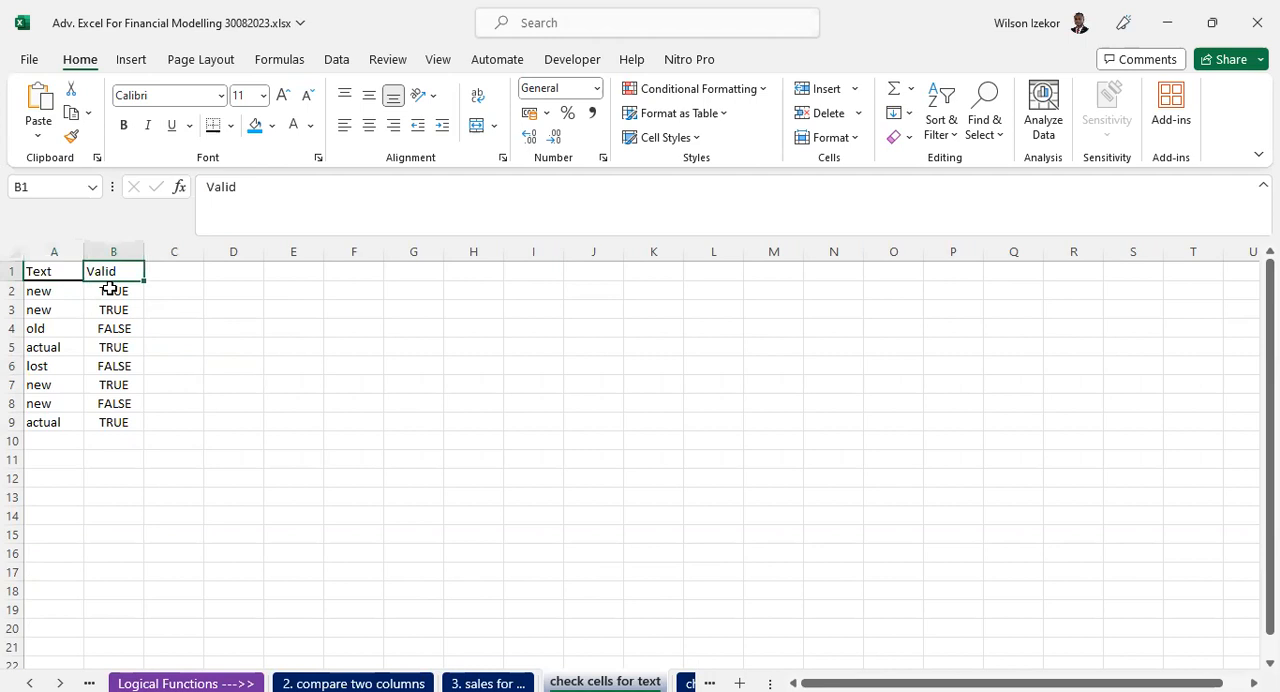
# - Examine the existing OR formula in cell B2 and the cell it references, leaving the formula as it is
pyautogui.click(116, 289)
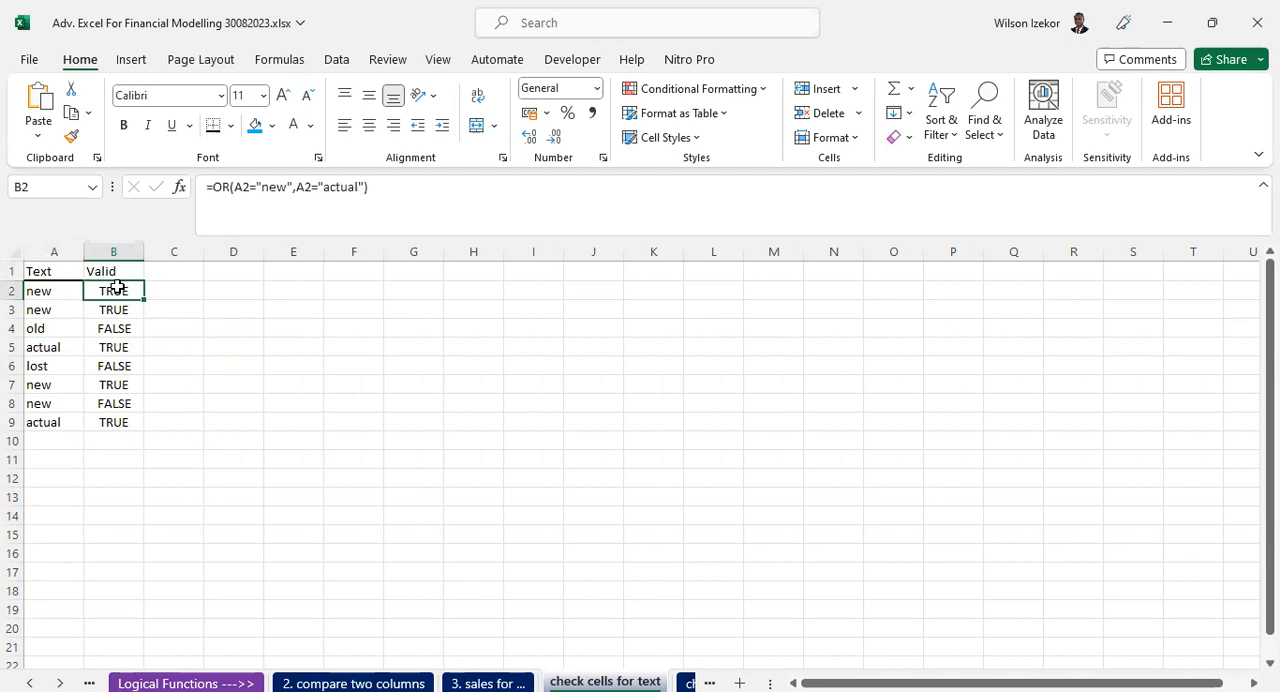
pyautogui.click(316, 308)
pyautogui.click(307, 288)
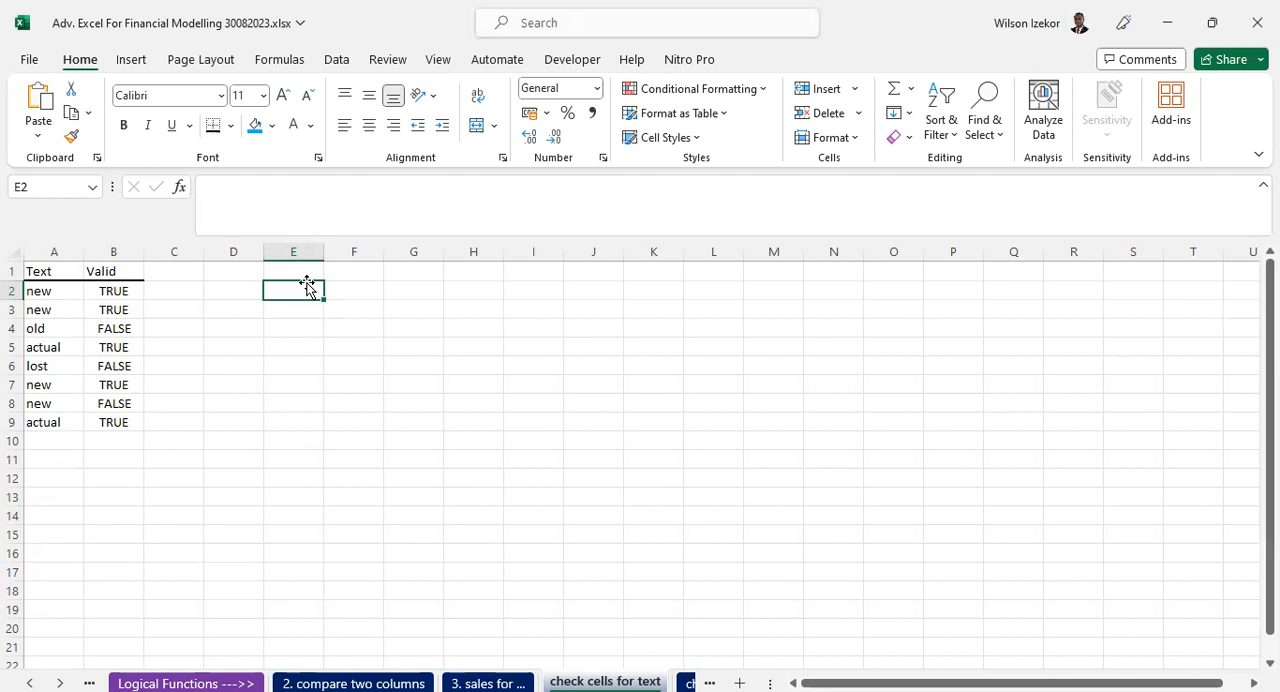
pyautogui.click(127, 292)
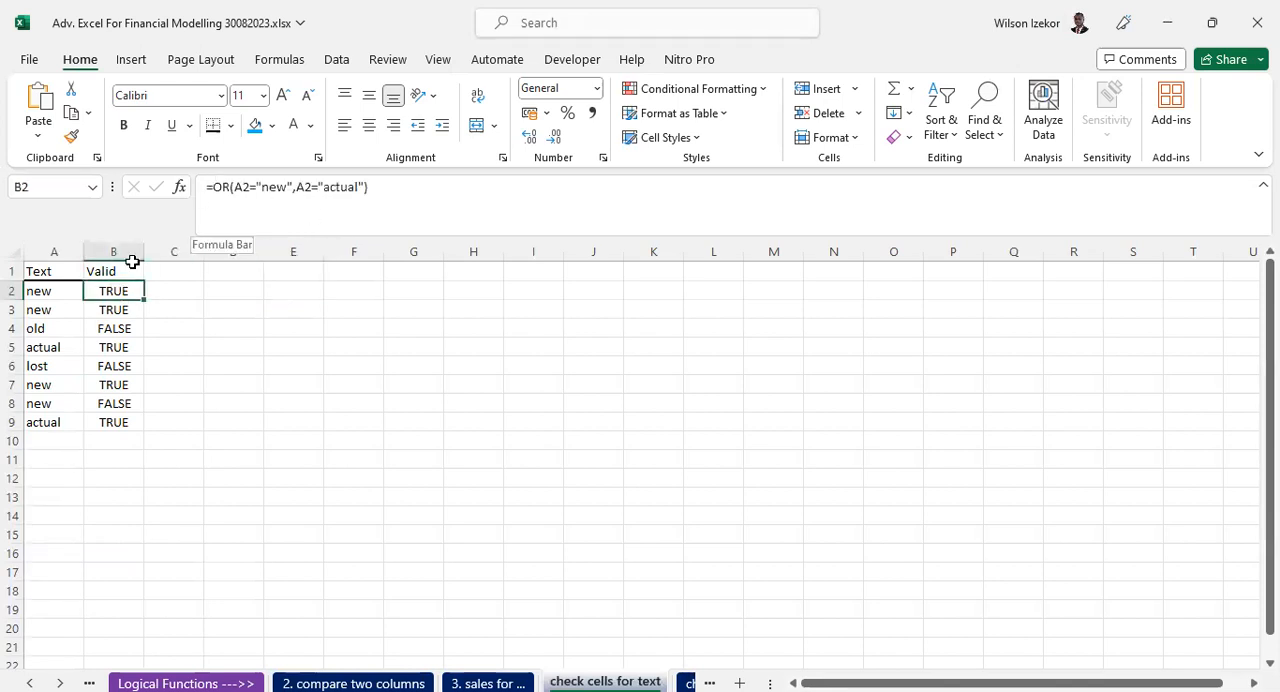
pyautogui.doubleClick(103, 291)
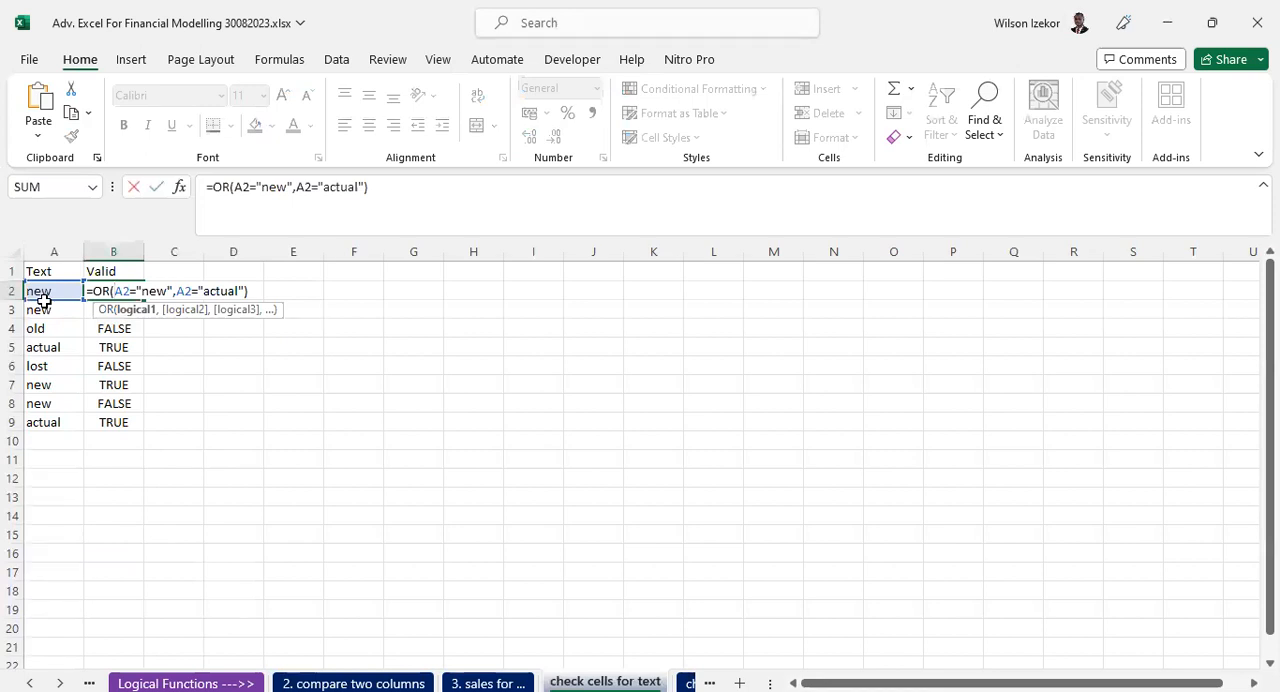
pyautogui.hotkey('ctrl', 'Return')
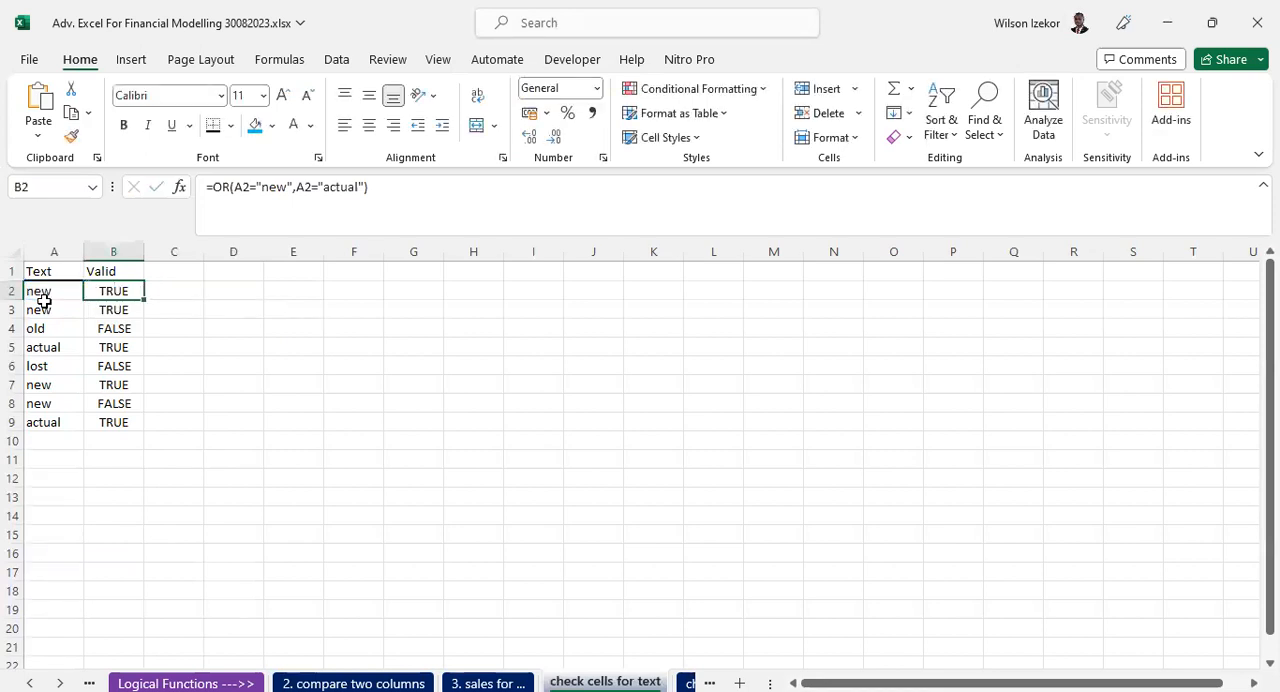
# - Clear the Valid results in B2:B9 and begin an OR formula for that range with the condition A2="new"
pyautogui.moveTo(106, 289); pyautogui.dragTo(112, 418)
pyautogui.press('Delete')
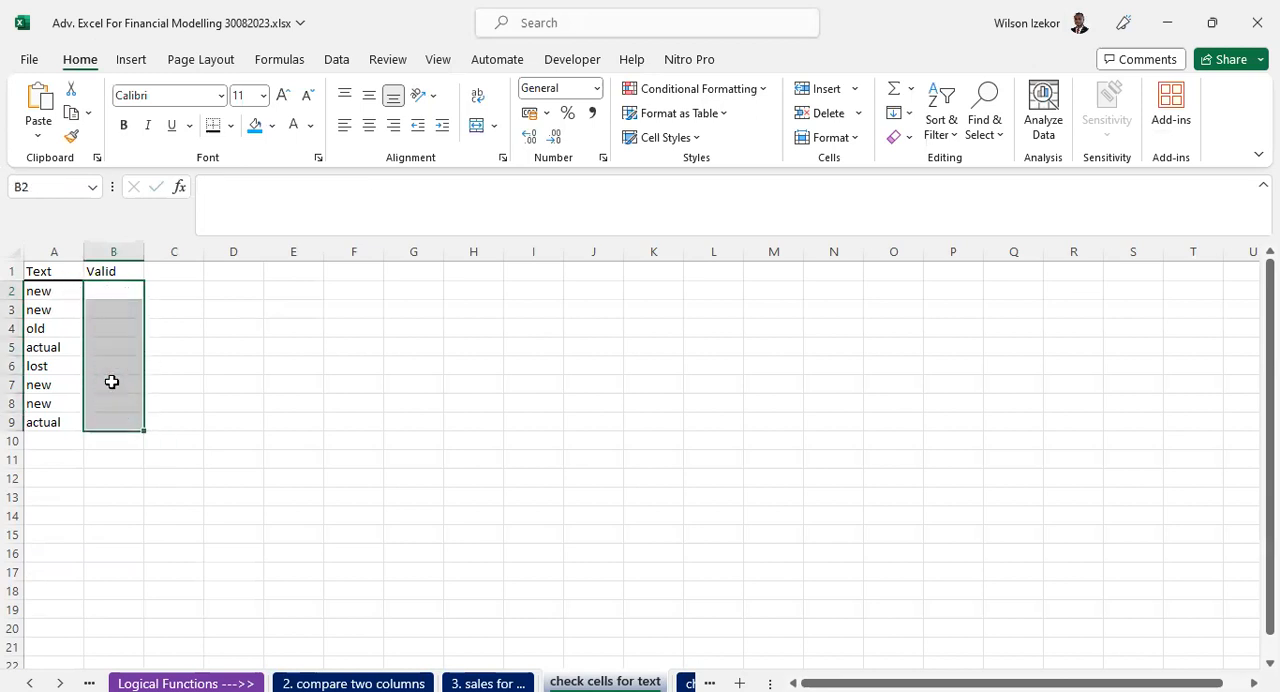
pyautogui.moveTo(106, 291); pyautogui.dragTo(113, 423)
pyautogui.click(228, 184)
pyautogui.write('=')
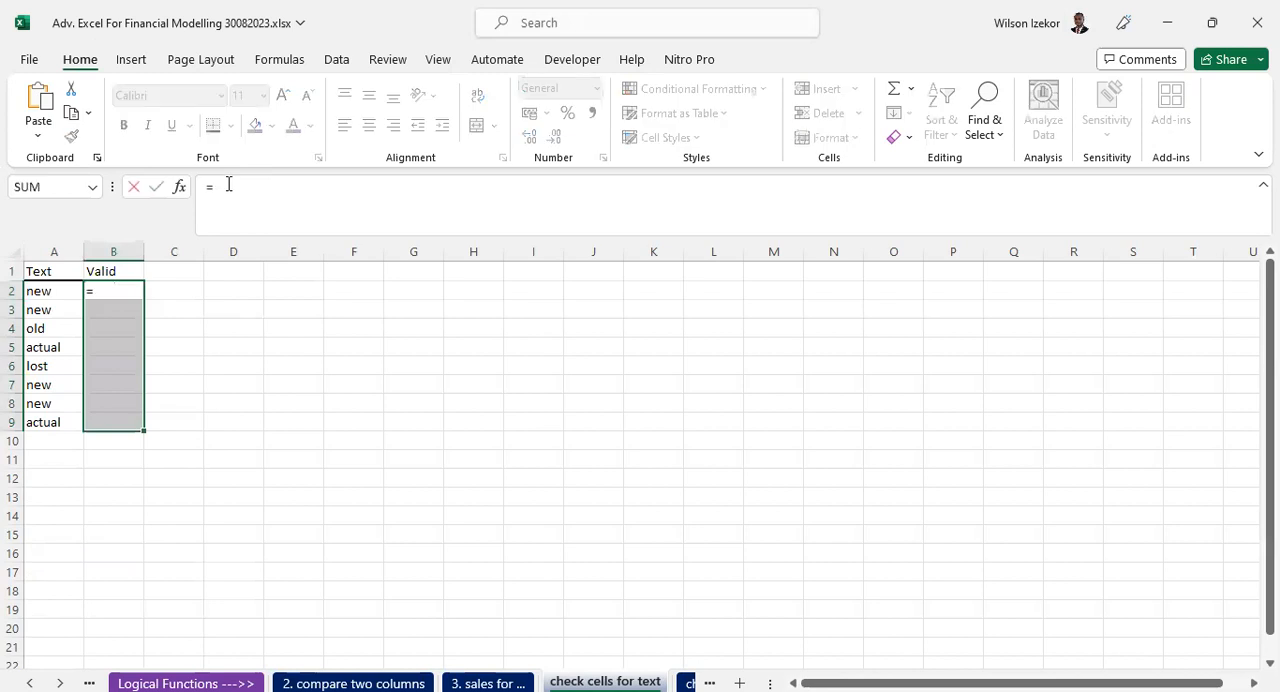
pyautogui.write('or(')
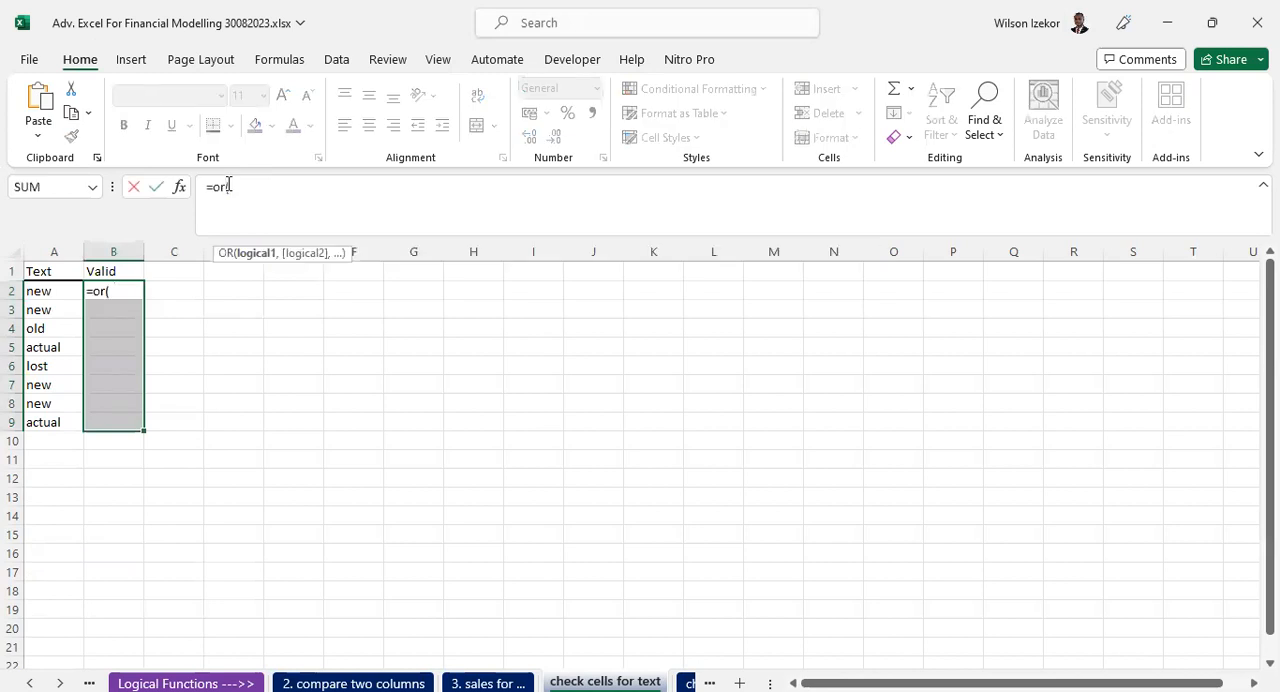
pyautogui.click(30, 290)
pyautogui.write('=')
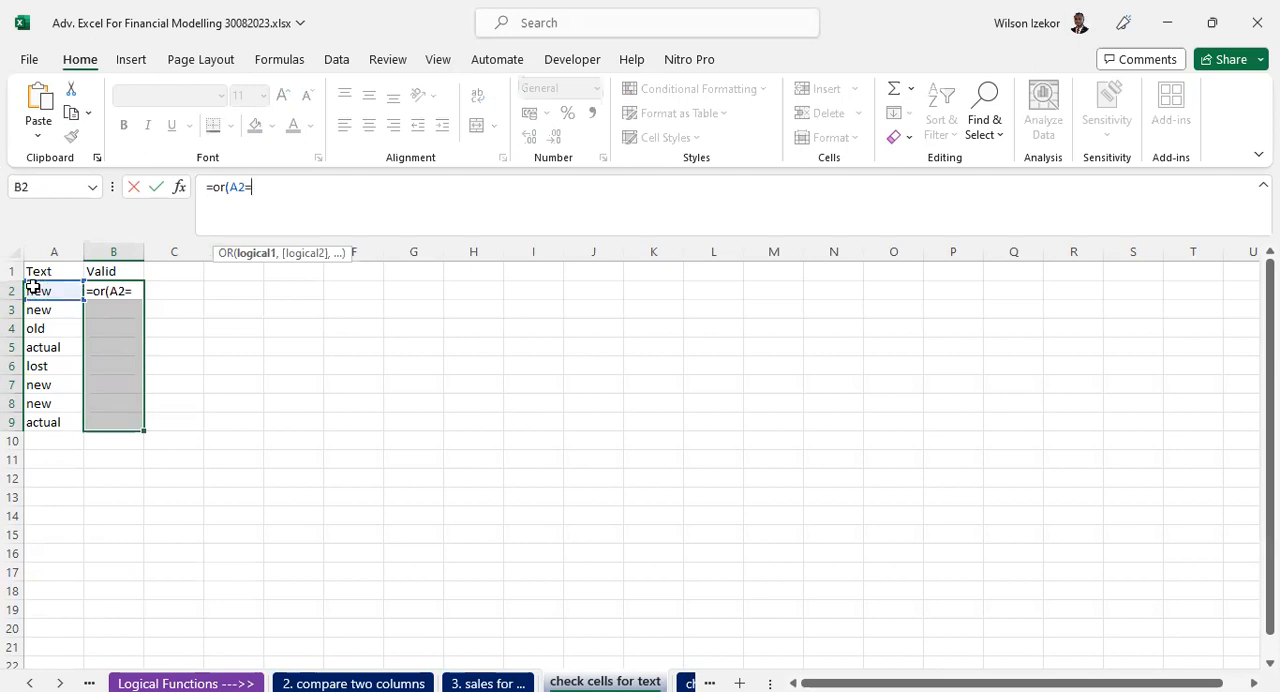
pyautogui.write('"new"')
pyautogui.write(',')
# - Complete the OR formula with the second condition A2="actual" and enter it in all of B2:B9
pyautogui.click(33, 288)
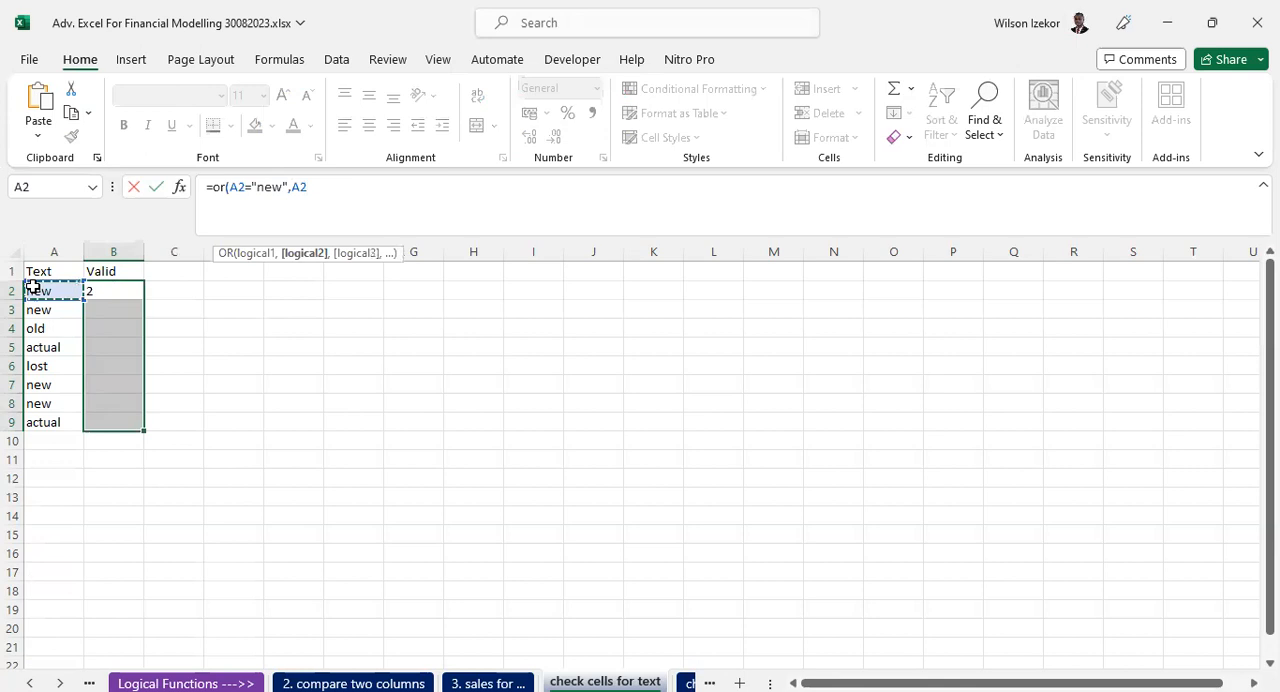
pyautogui.write('="actual')
pyautogui.press('BackSpace')
pyautogui.press('BackSpace')
pyautogui.write('i')
pyautogui.press('BackSpace')
pyautogui.write('al"')
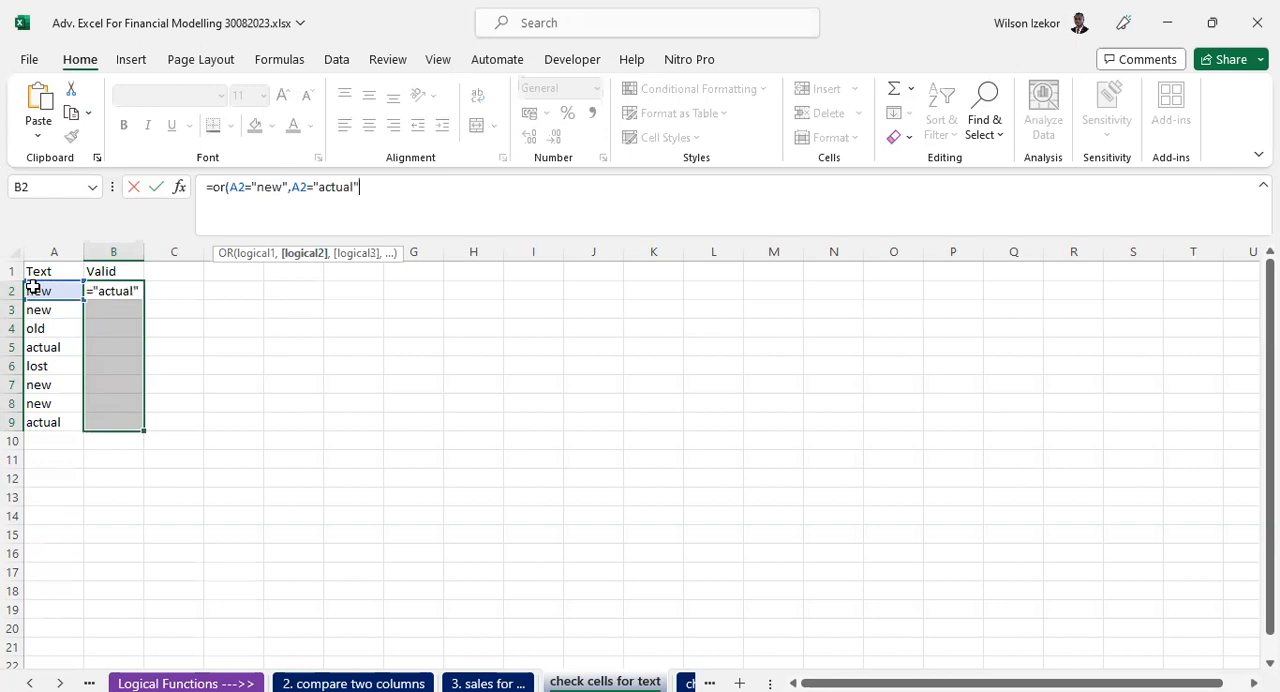
pyautogui.write(')')
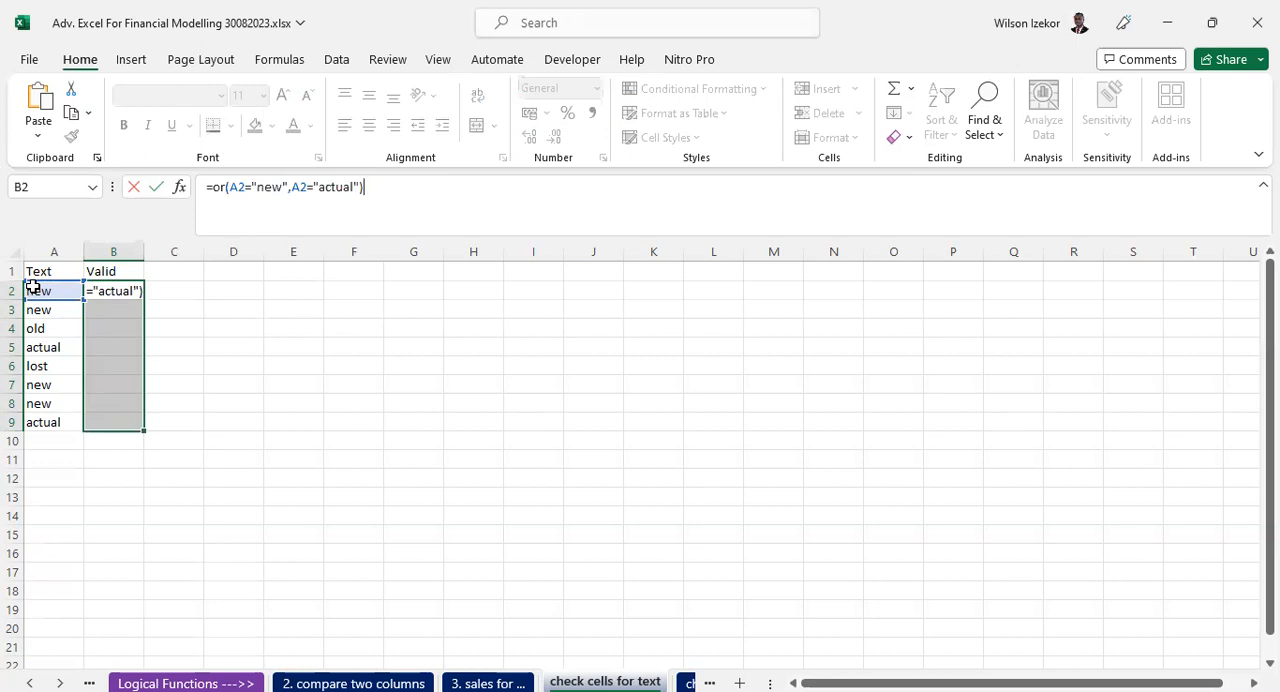
pyautogui.hotkey('ctrl', 'Return')
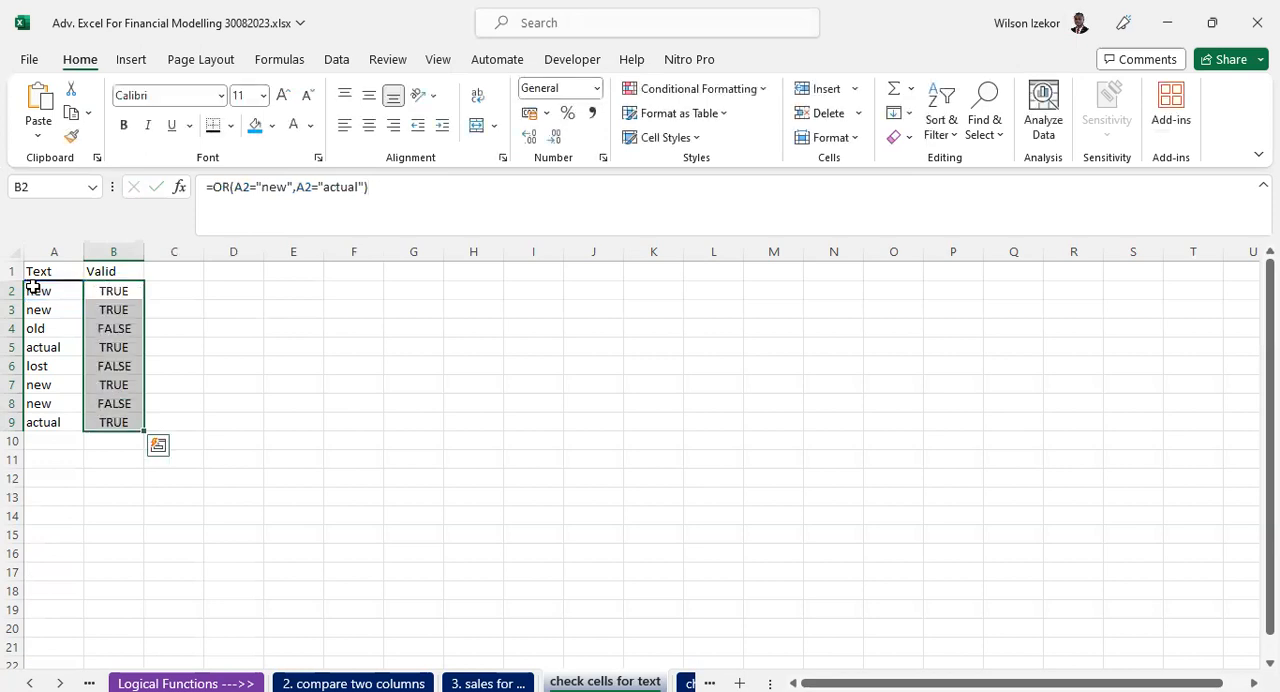
# - Compare the text entries in column A with their OR formulas and Valid results in column B, rows 2 to 9
pyautogui.click(58, 291)
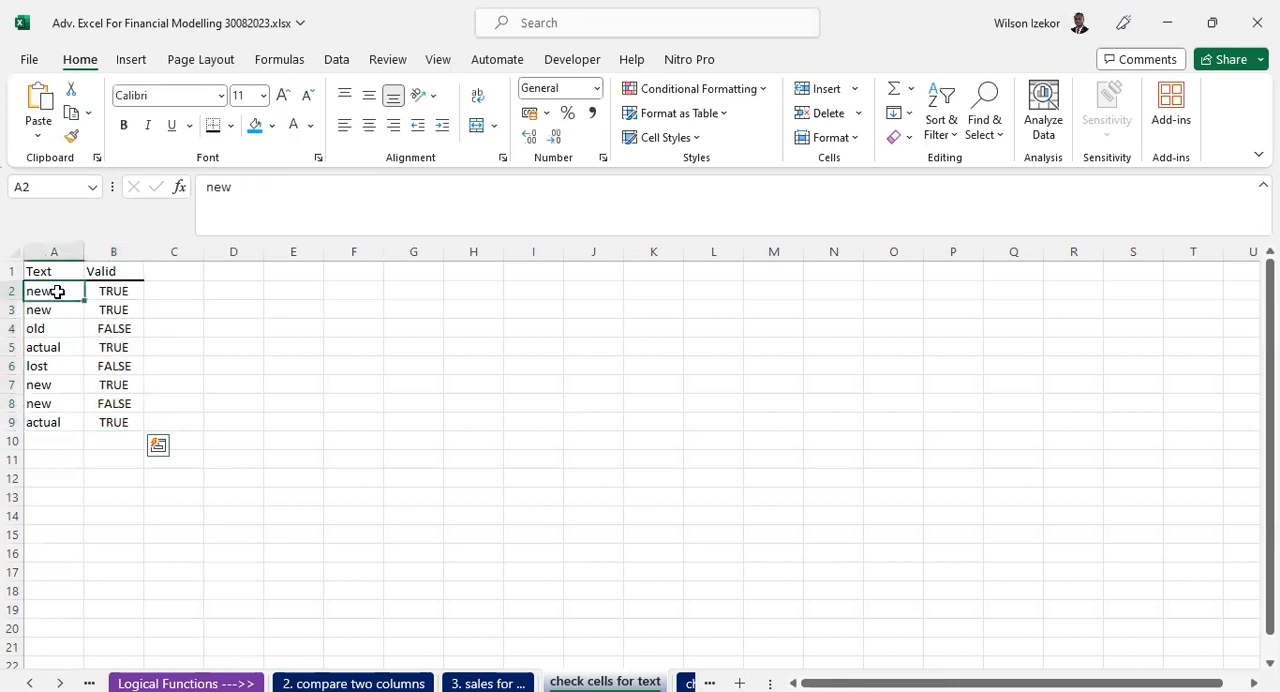
pyautogui.click(114, 291)
pyautogui.click(110, 309)
pyautogui.click(36, 311)
pyautogui.click(122, 312)
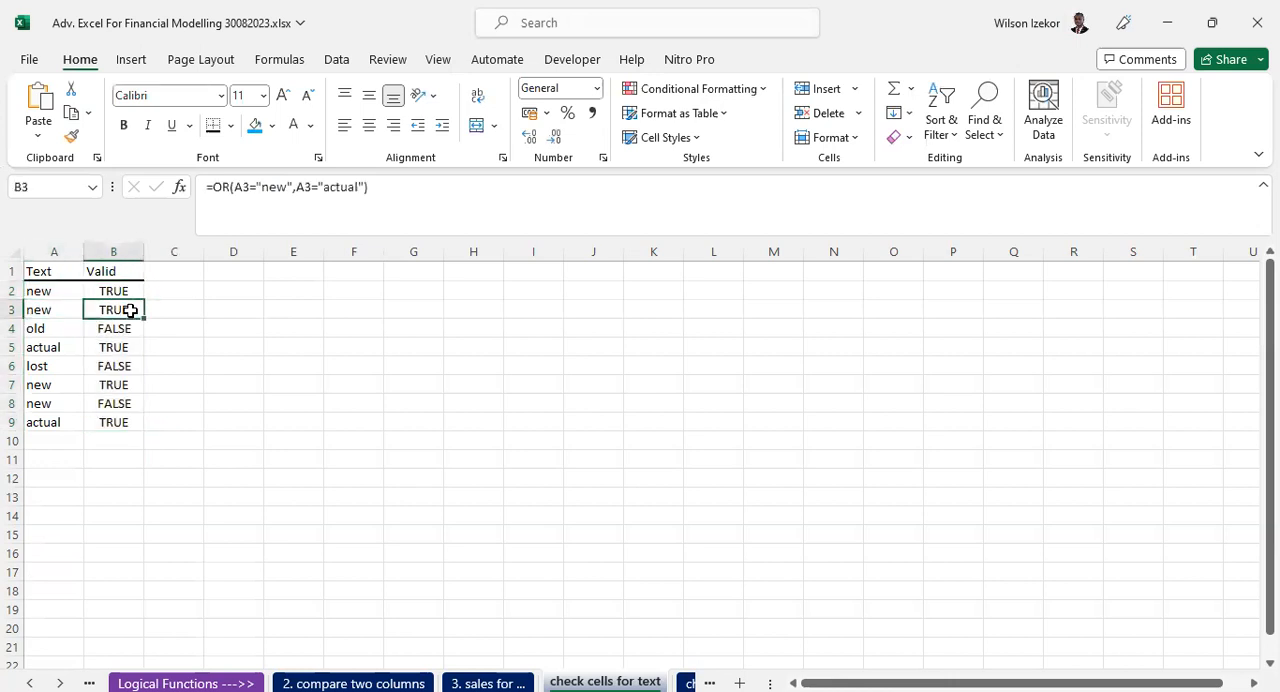
pyautogui.click(38, 330)
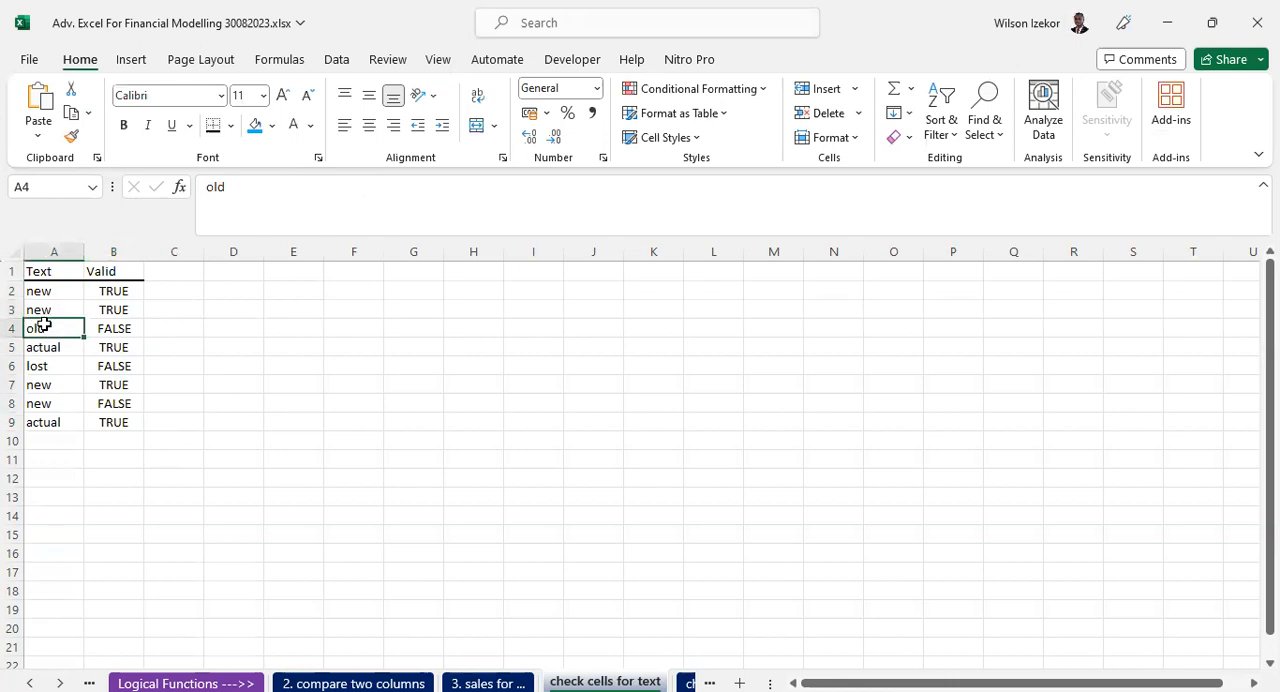
pyautogui.click(110, 330)
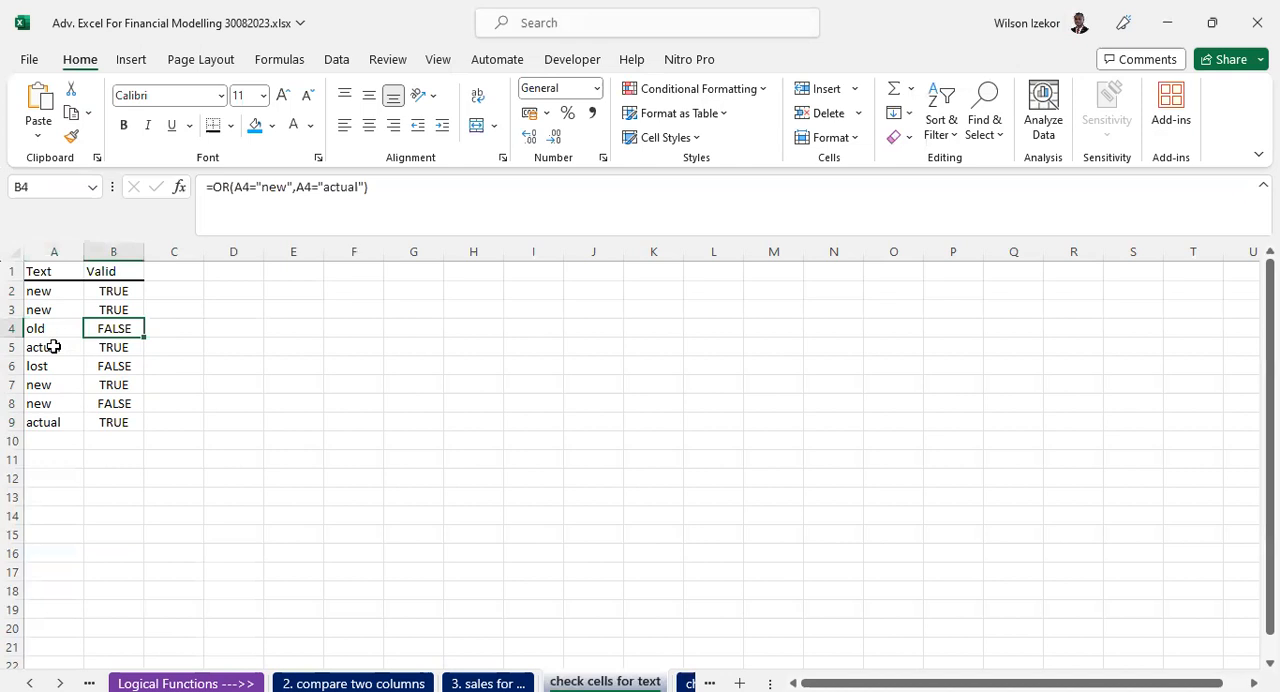
pyautogui.click(118, 345)
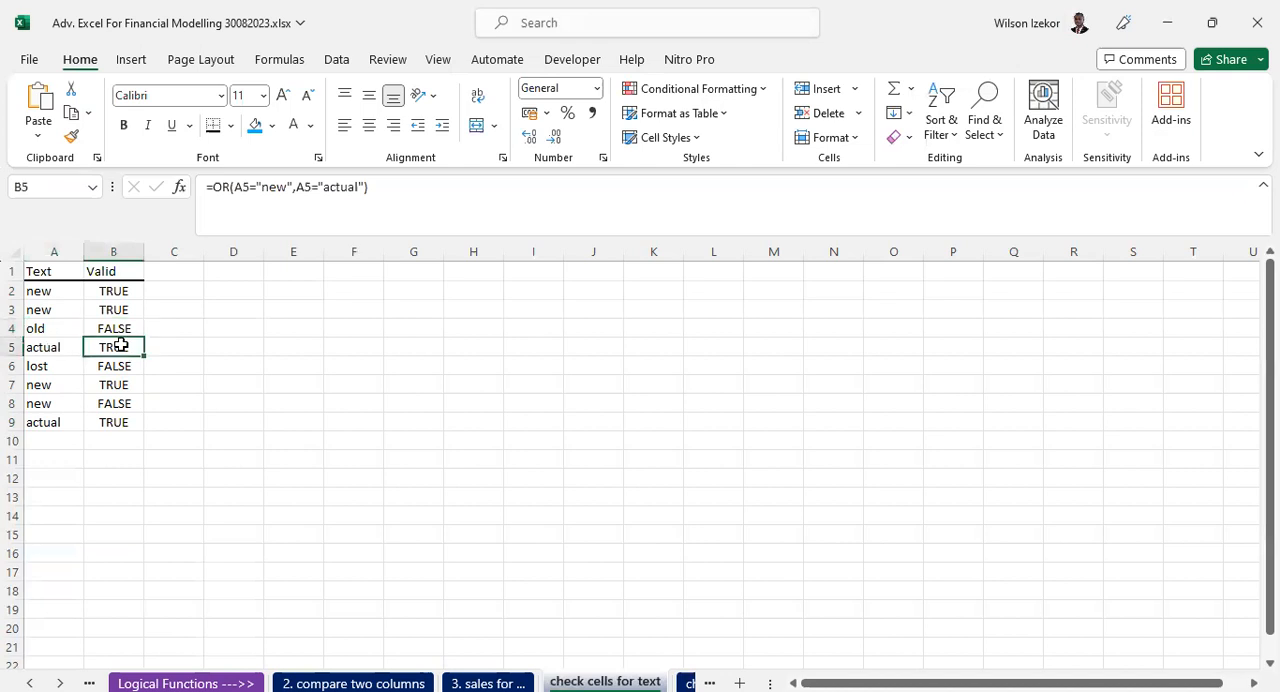
pyautogui.click(53, 353)
pyautogui.click(100, 366)
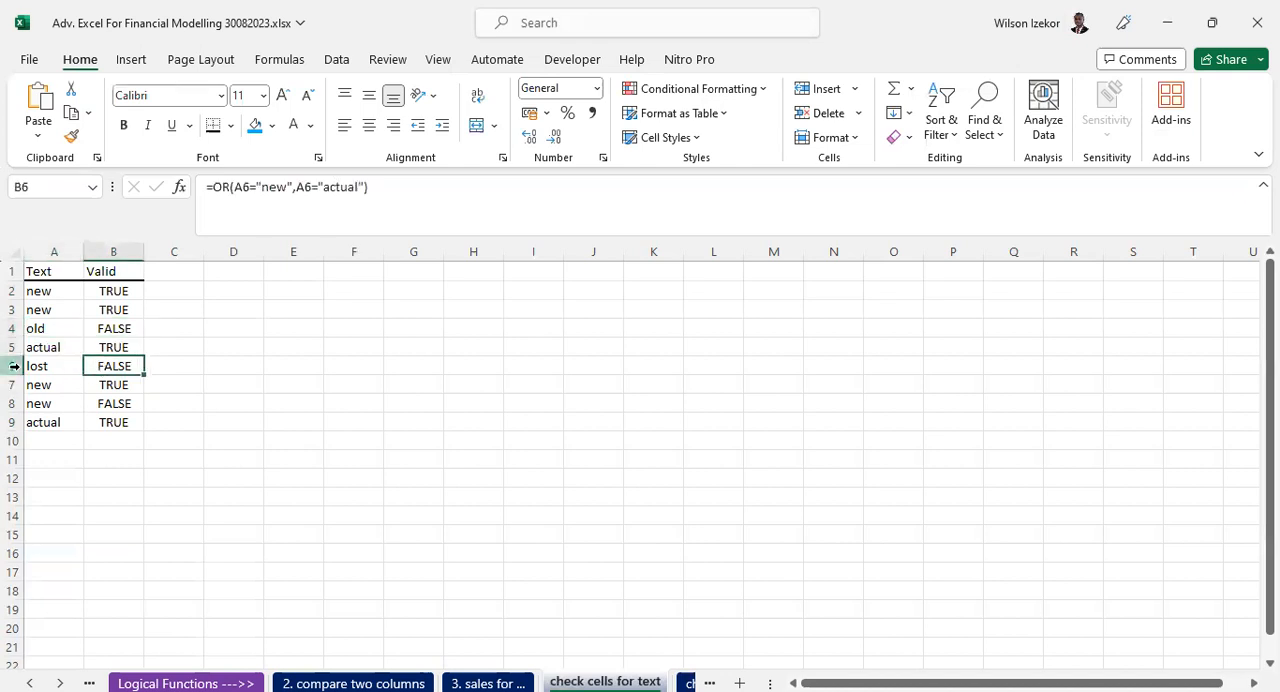
pyautogui.click(40, 364)
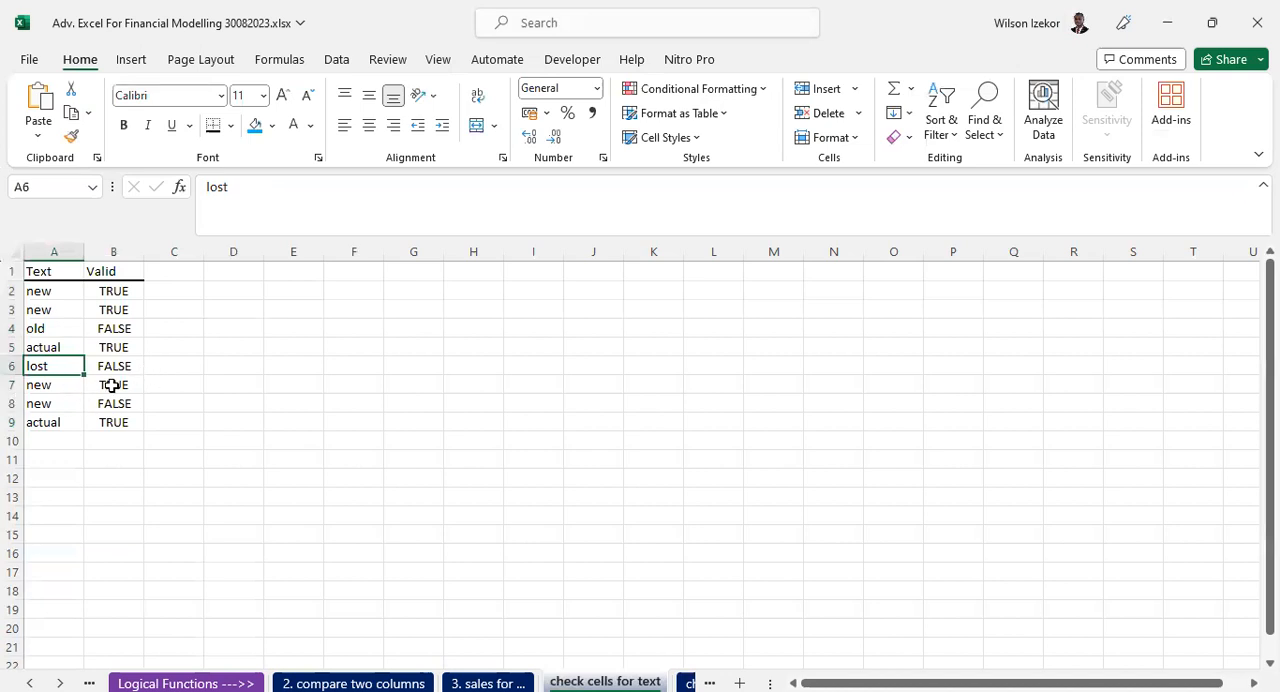
pyautogui.click(42, 384)
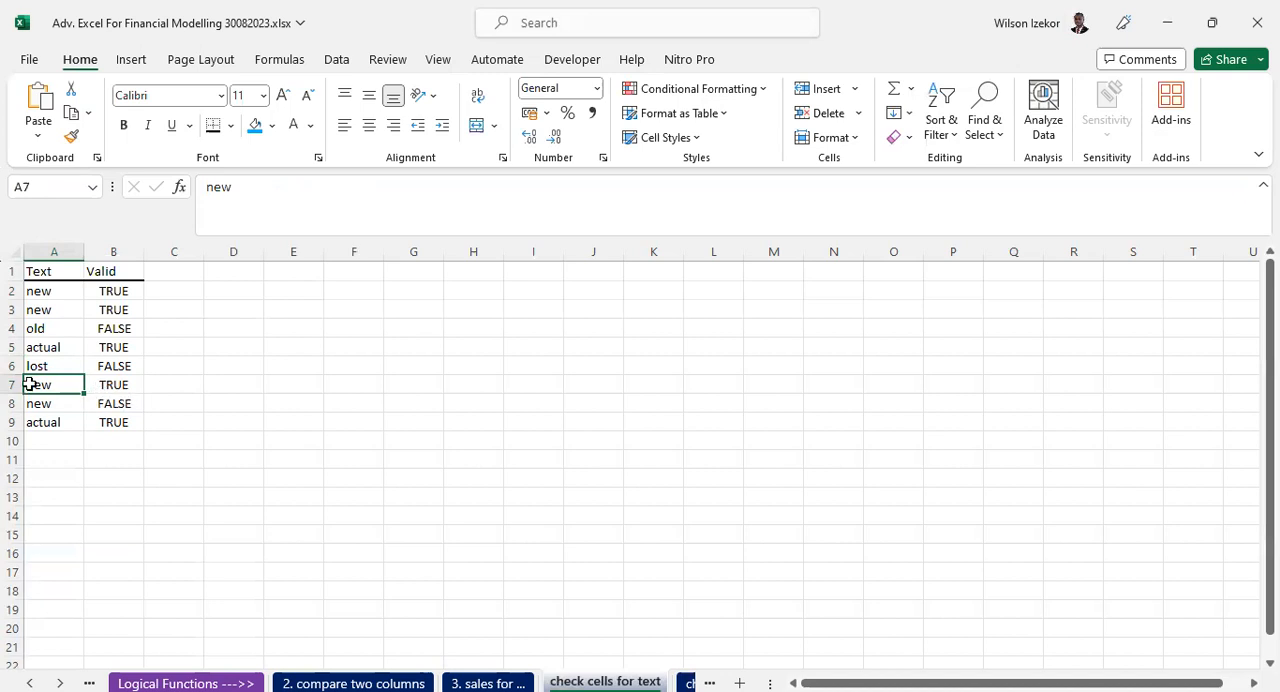
pyautogui.click(114, 404)
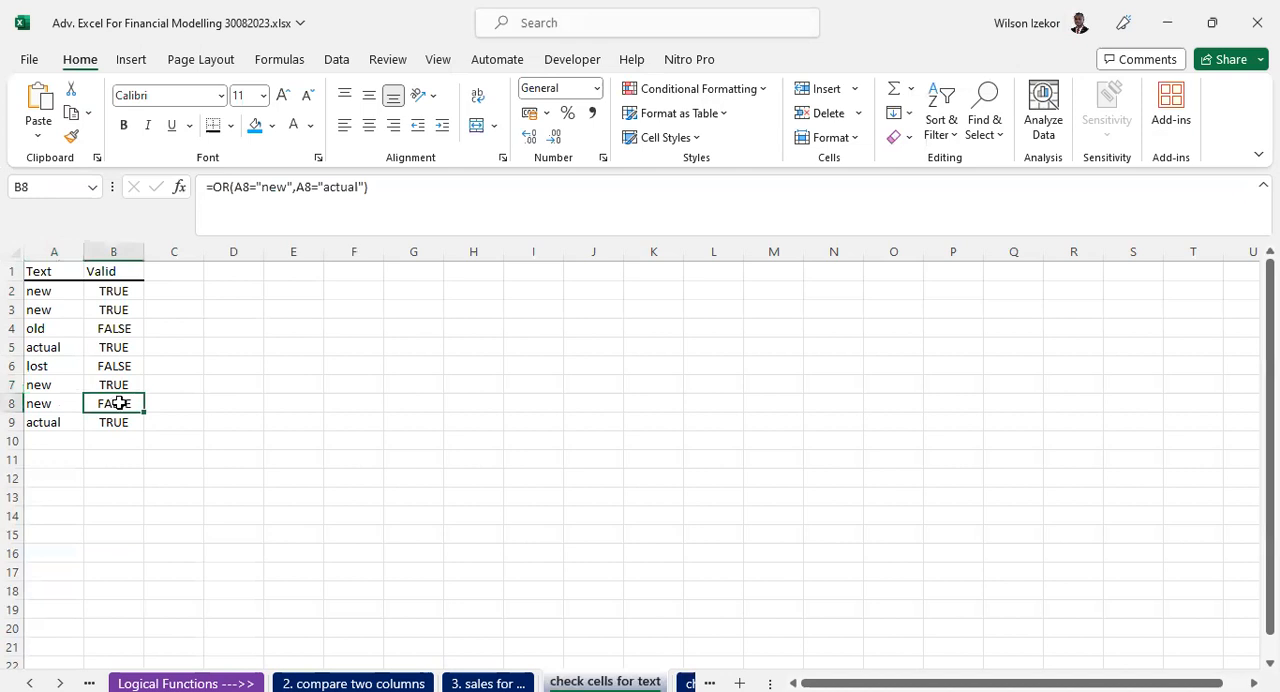
pyautogui.click(44, 401)
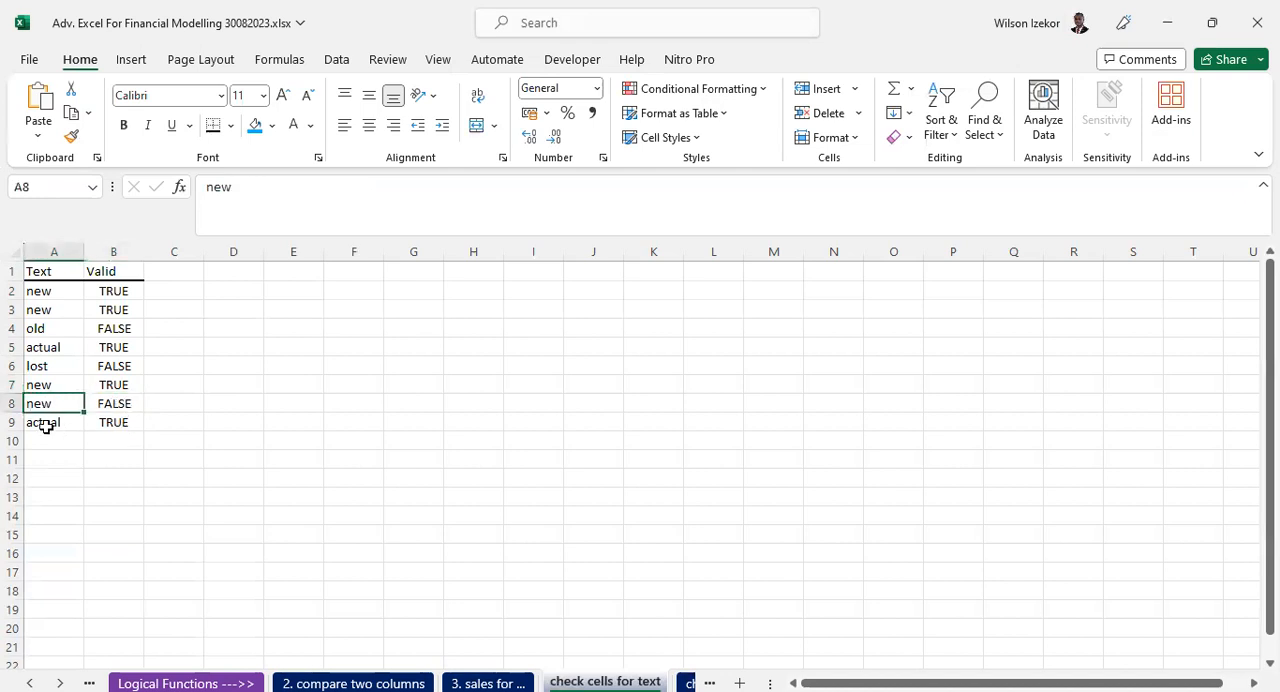
pyautogui.click(120, 422)
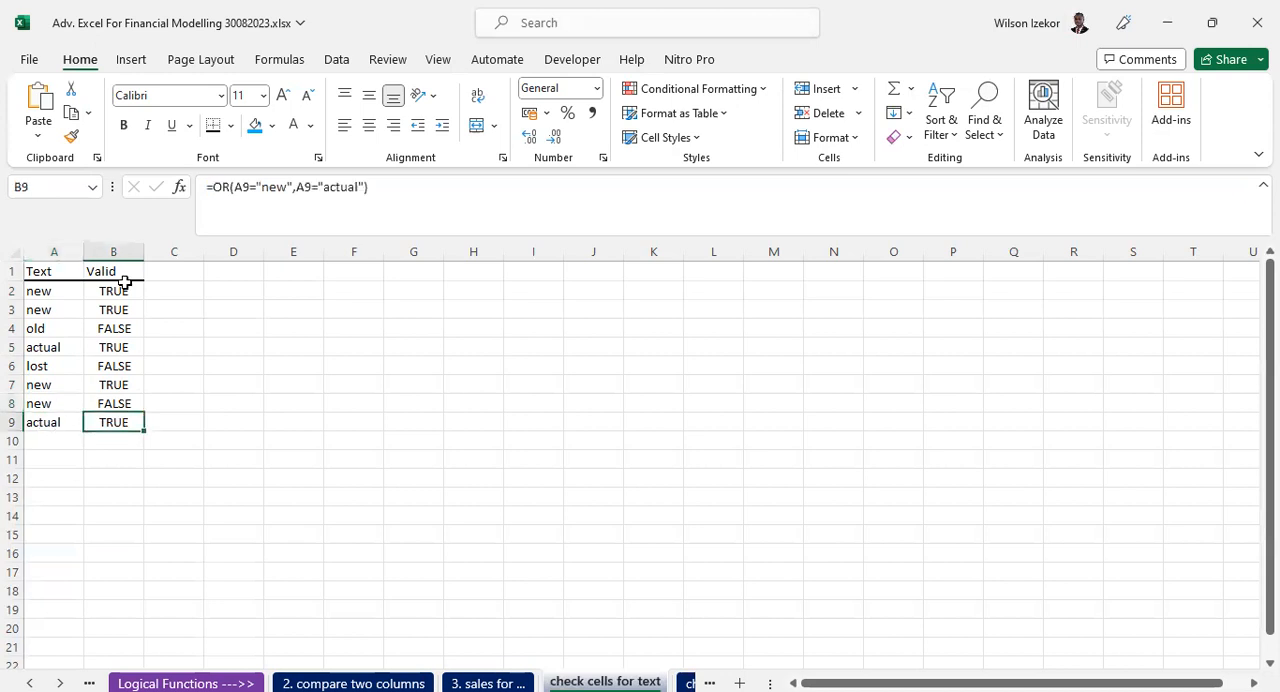
# - Examine the OR formula in cell B8 and the cell it references, leaving the formula as it is
pyautogui.doubleClick(110, 400)
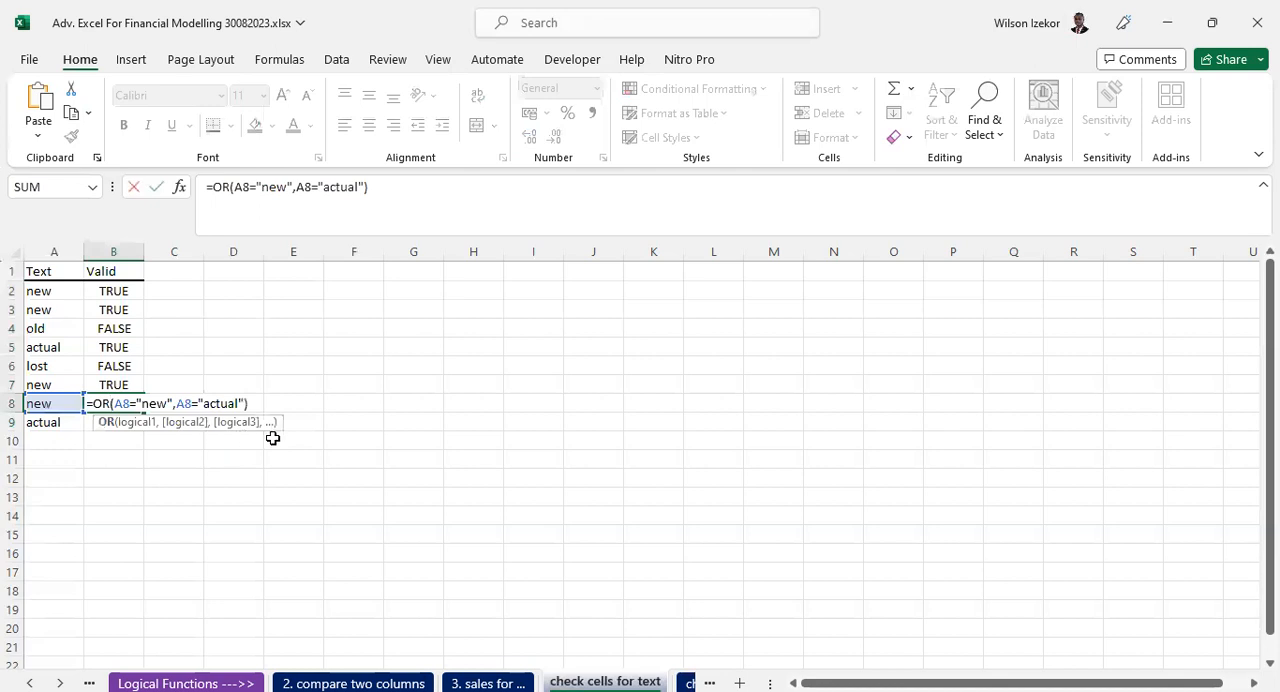
pyautogui.press('Escape')
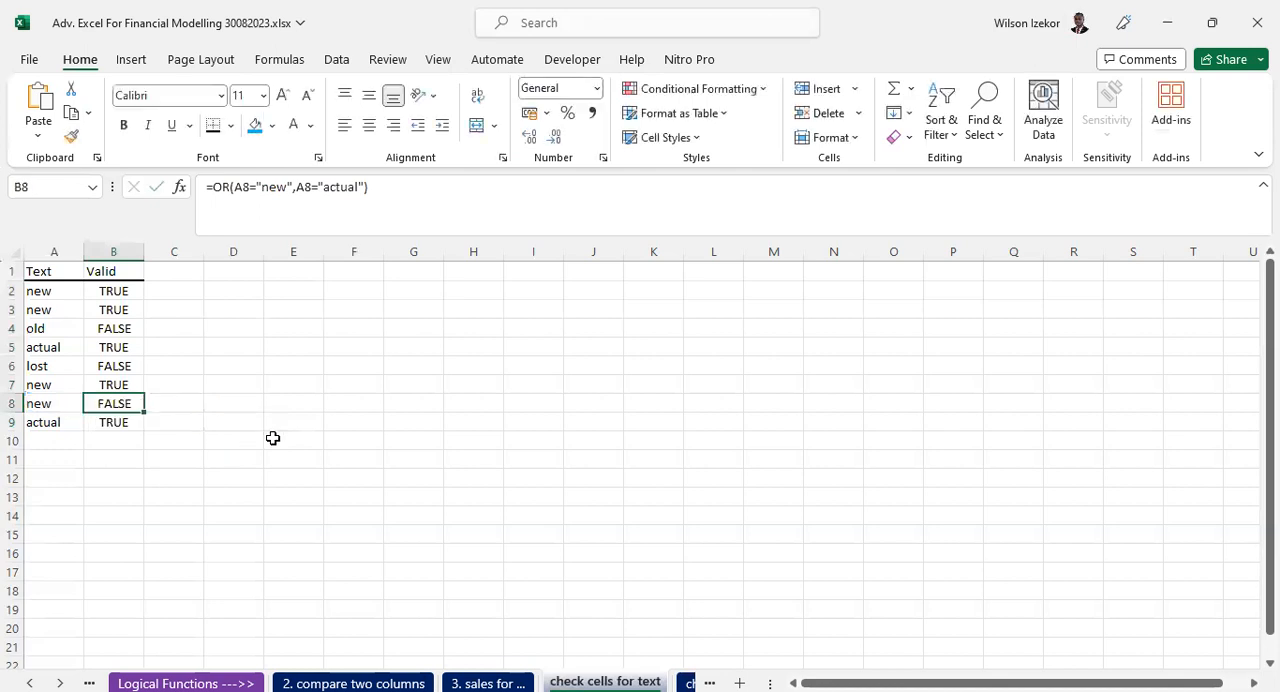
pyautogui.doubleClick(116, 403)
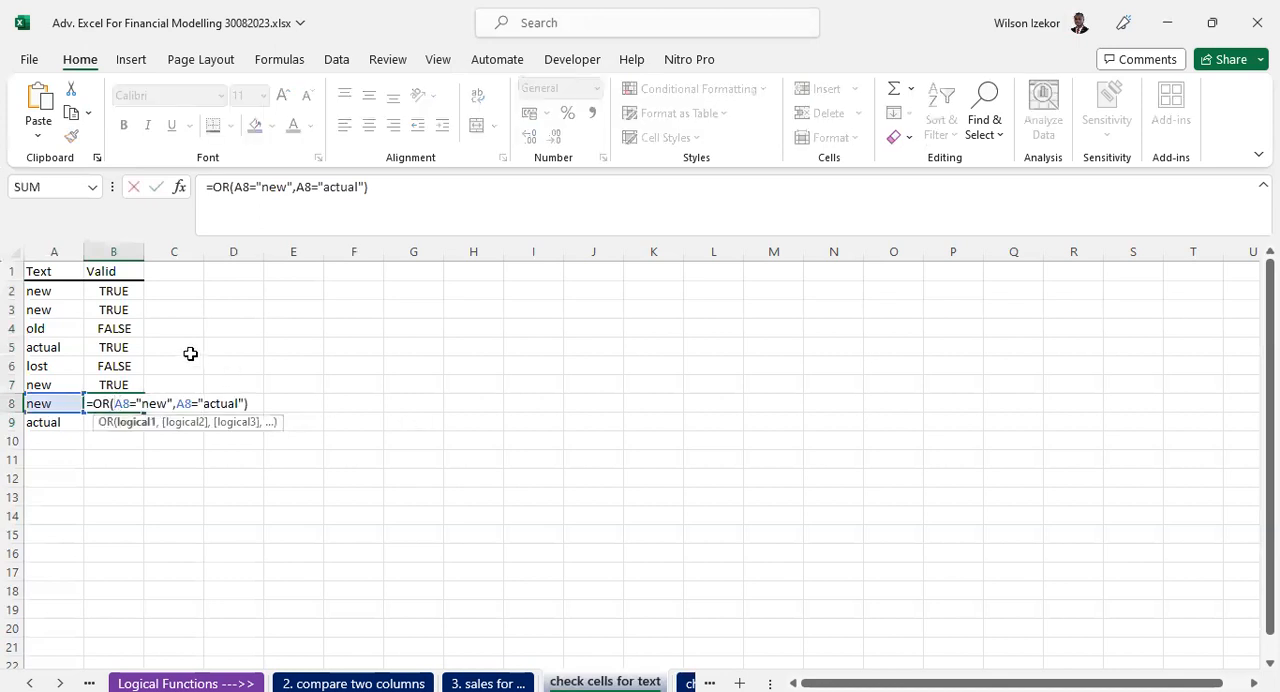
pyautogui.press('Escape')
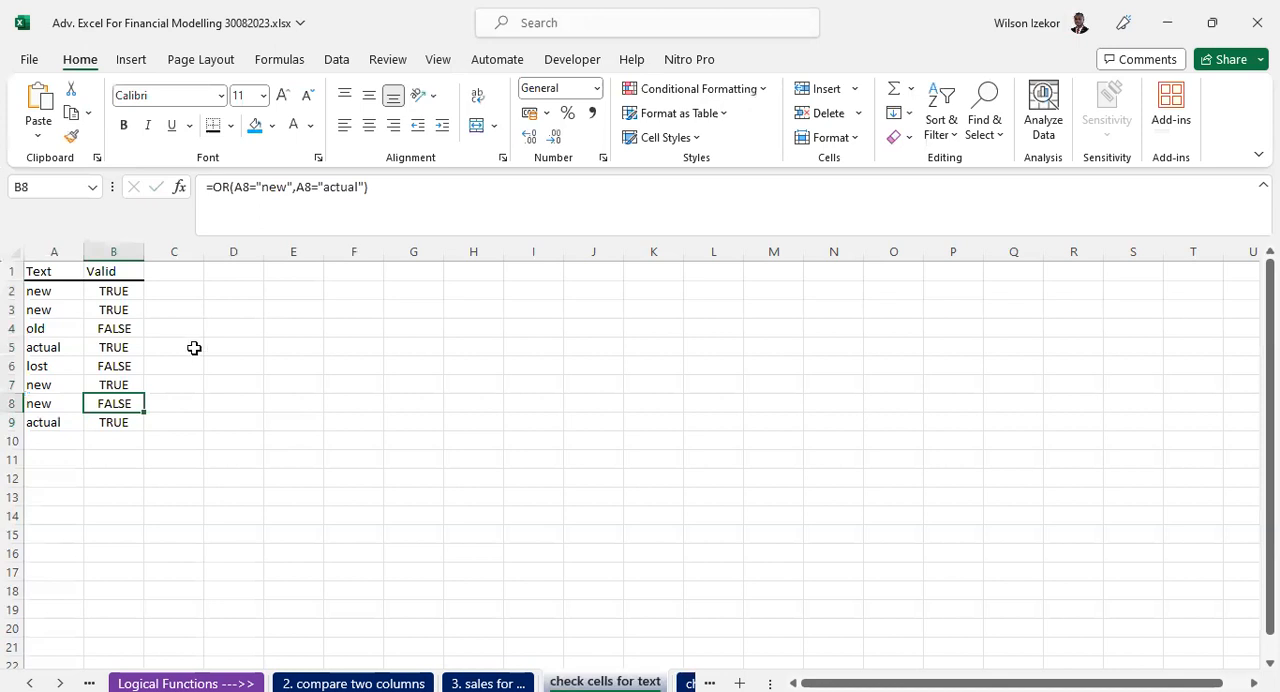
# - Fill the OR formula from B2 down through B9 again and recheck the formula in B8
pyautogui.click(134, 291)
pyautogui.moveTo(140, 295); pyautogui.dragTo(137, 425)
pyautogui.click(118, 406)
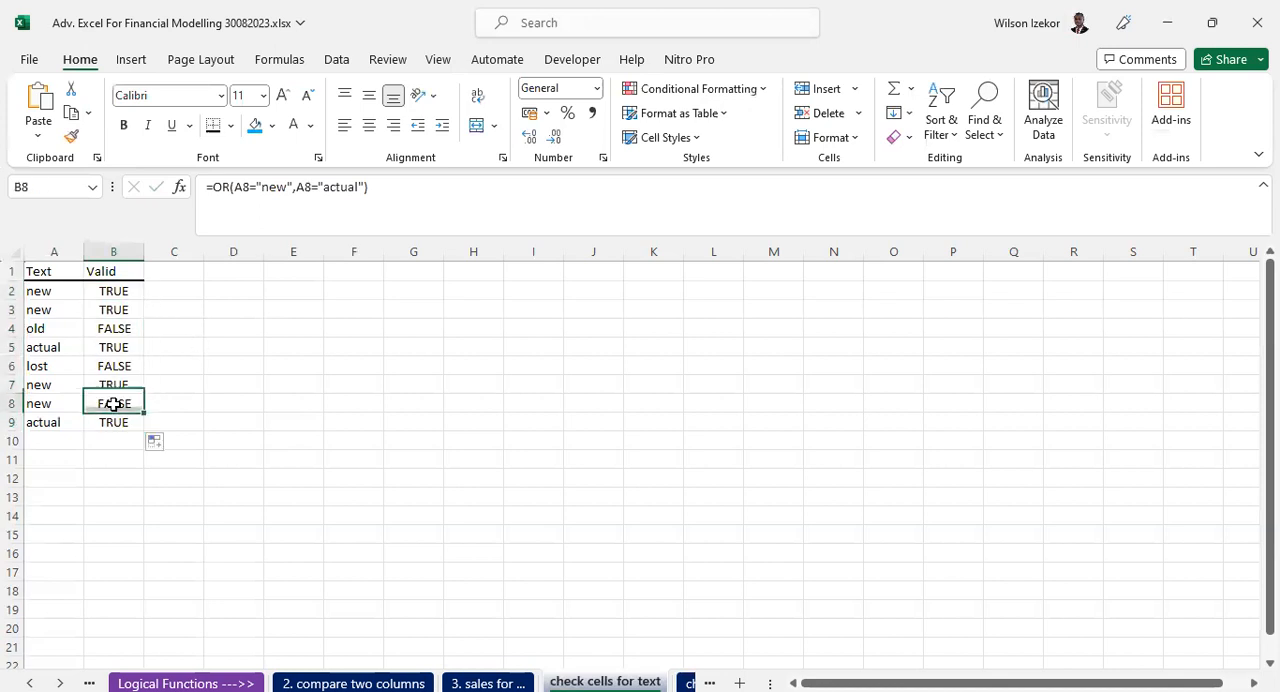
pyautogui.doubleClick(117, 403)
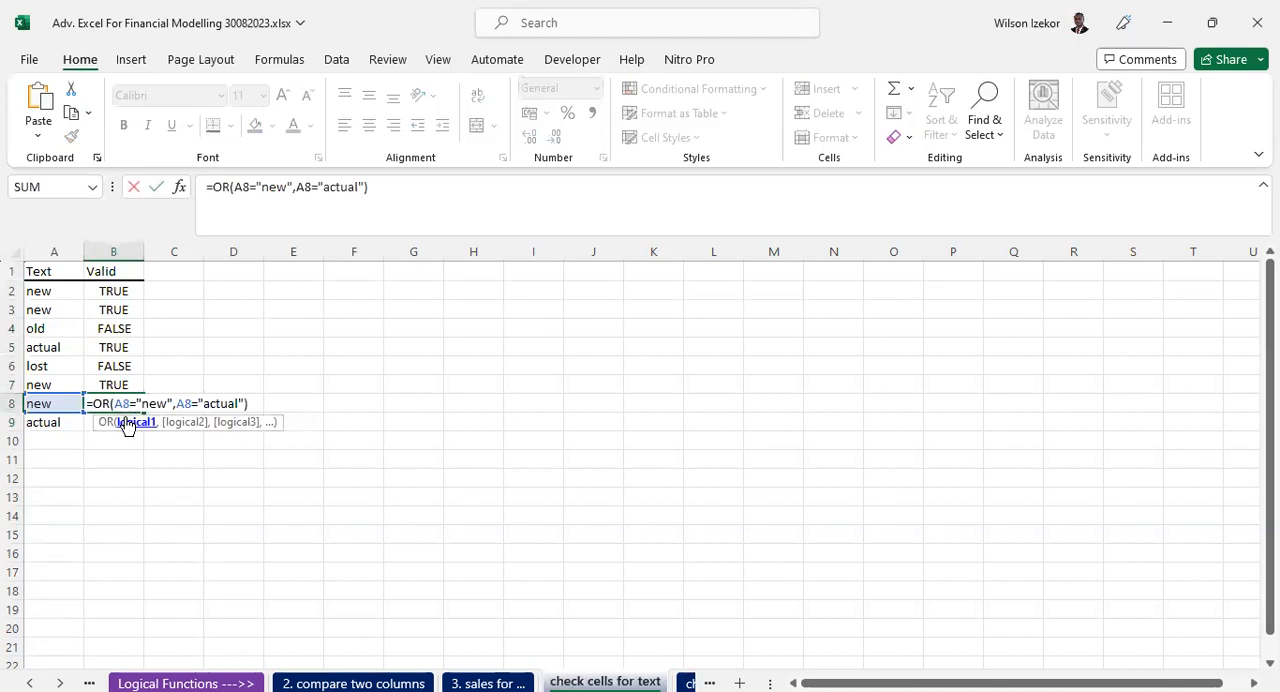
pyautogui.press('Escape')
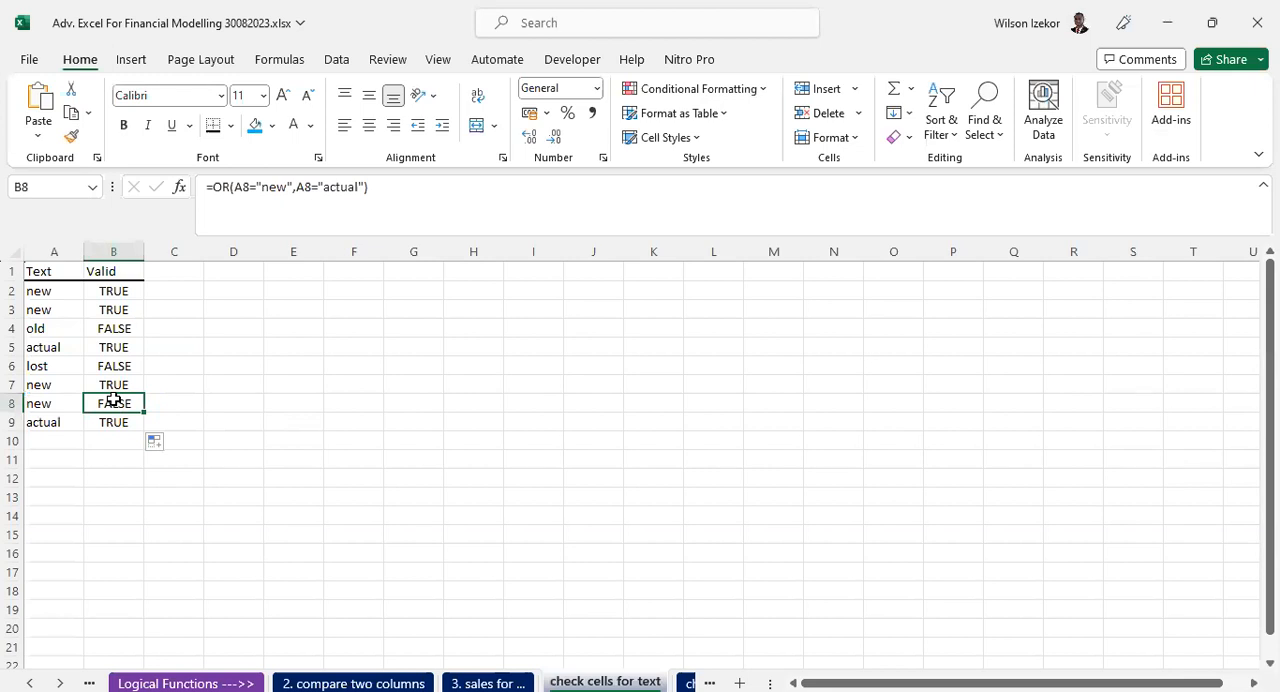
pyautogui.click(112, 291)
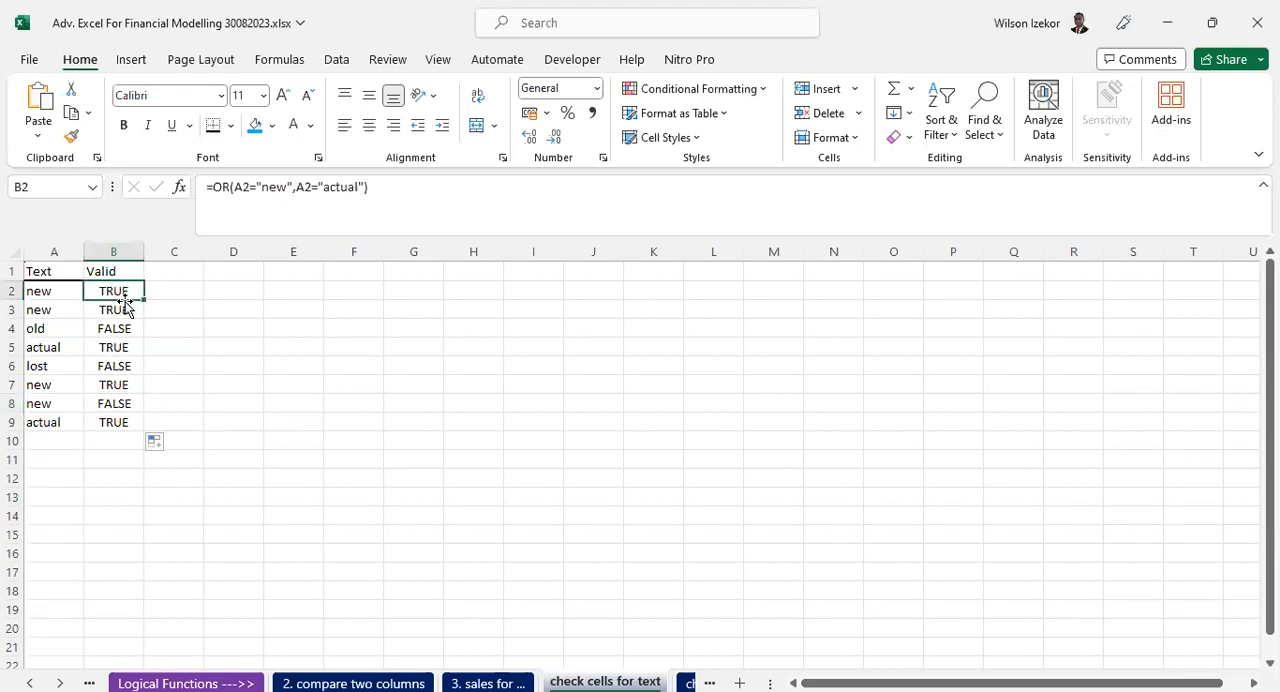
pyautogui.keyDown('ctrl'); pyautogui.click(106, 405); pyautogui.keyUp('ctrl')
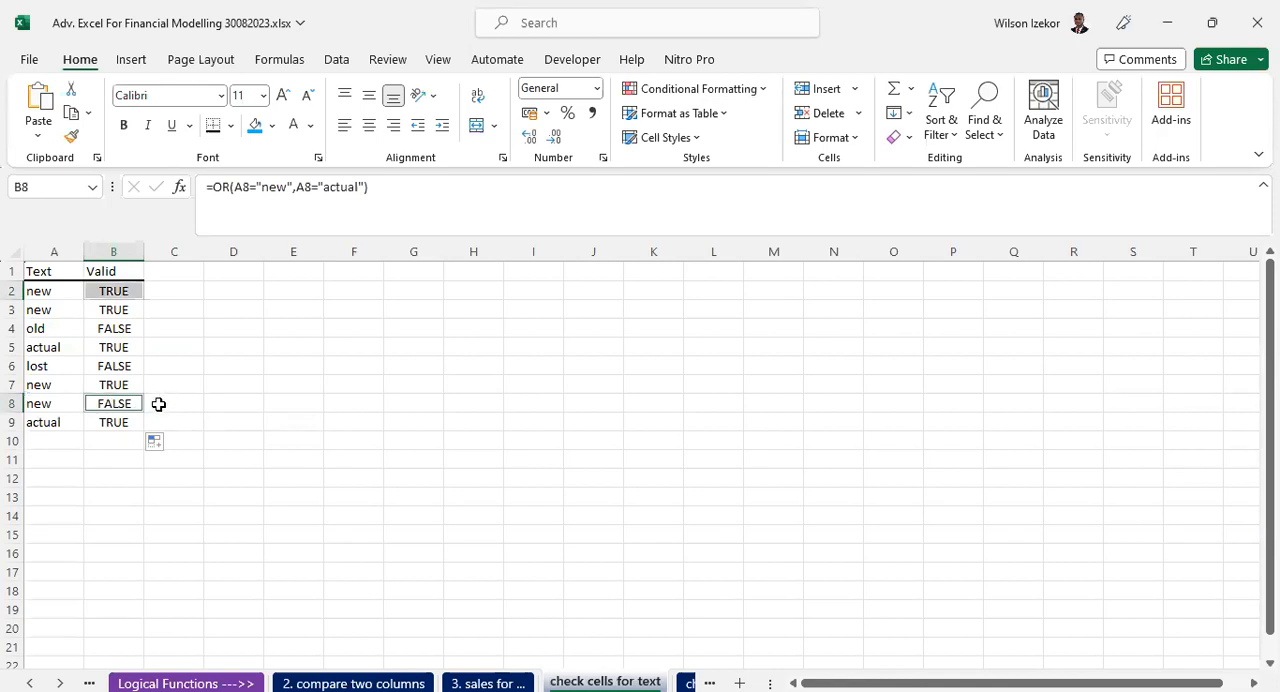
# - Overwrite the text in A8 with "new" by copying A2 and pasting it as values, and check B8
pyautogui.click(33, 406)
pyautogui.click(62, 309)
pyautogui.click(64, 290)
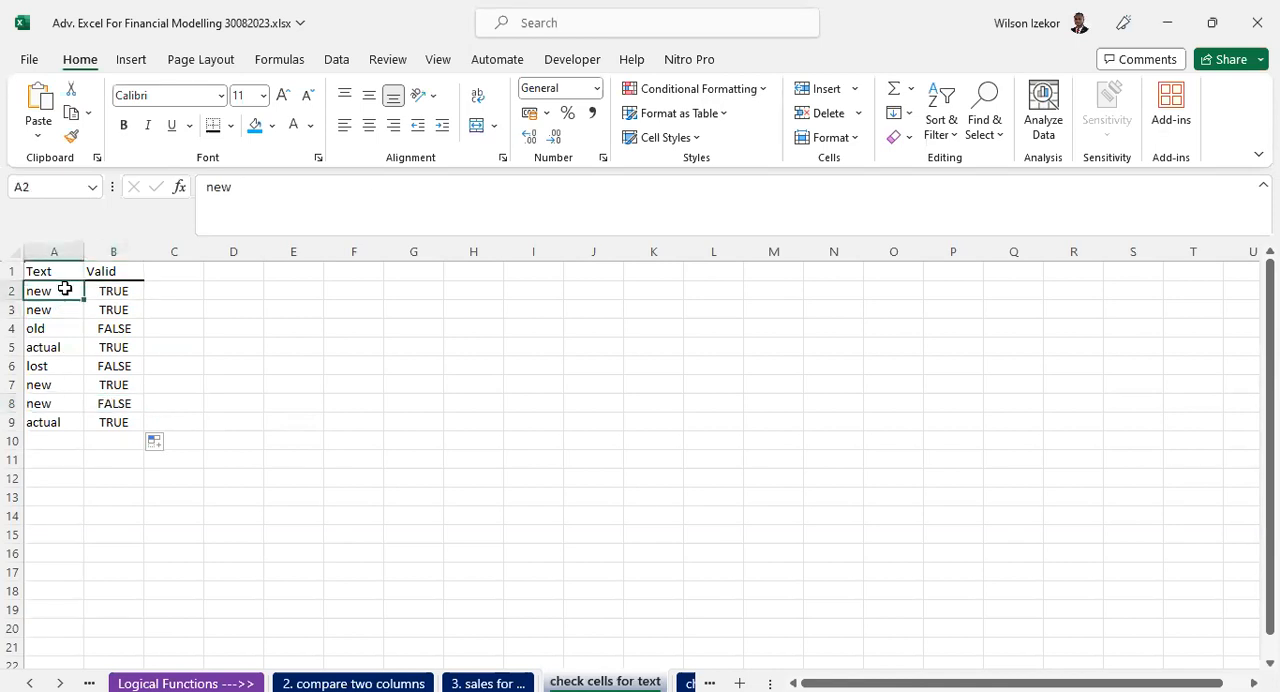
pyautogui.hotkey('ctrl', 'c')
pyautogui.click(49, 403)
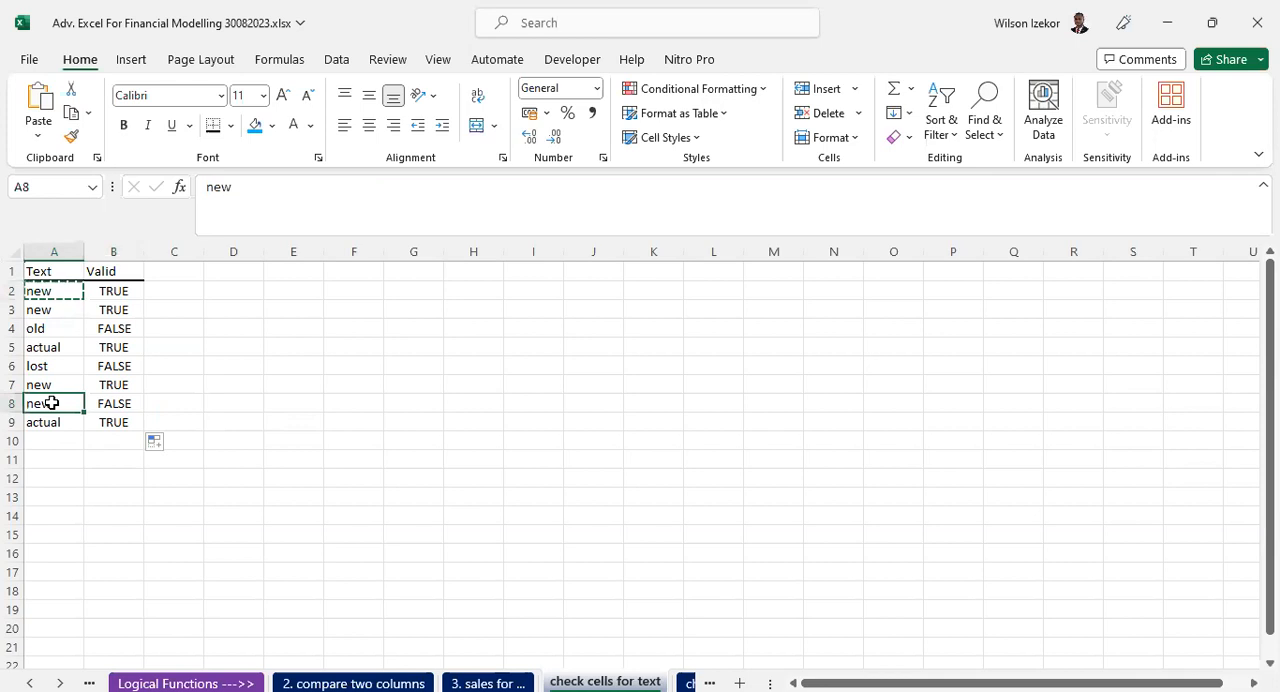
pyautogui.rightClick(51, 401)
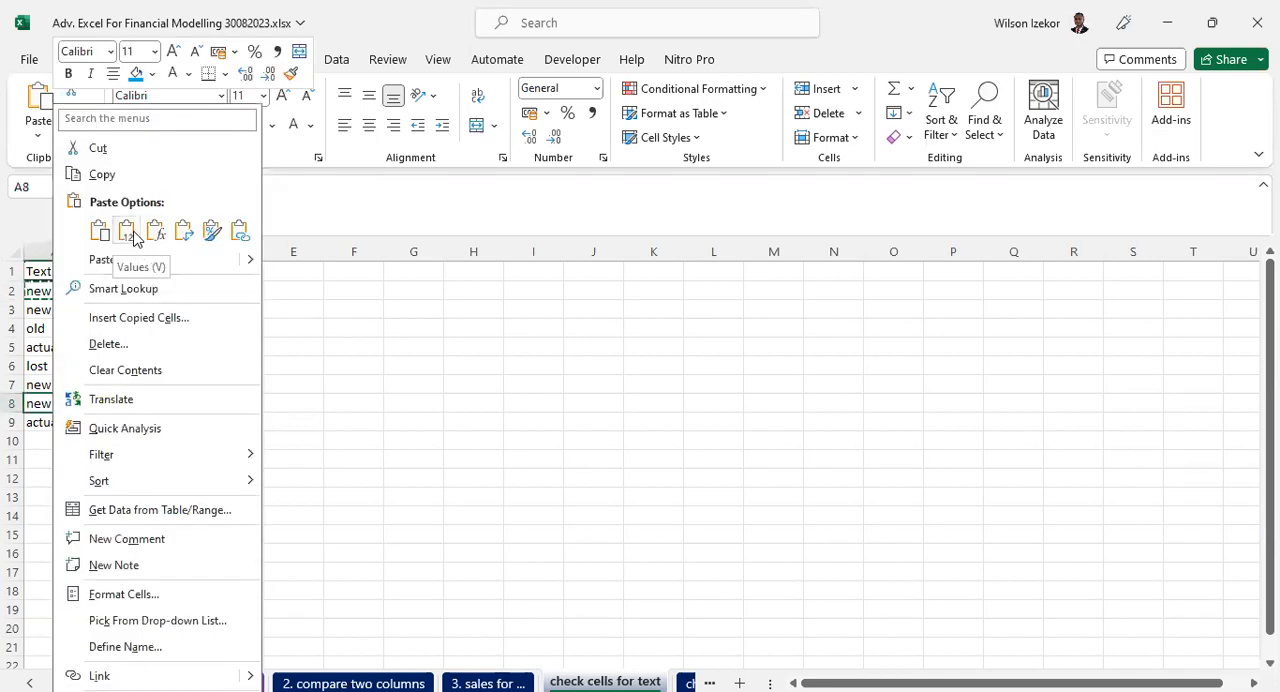
pyautogui.click(127, 232)
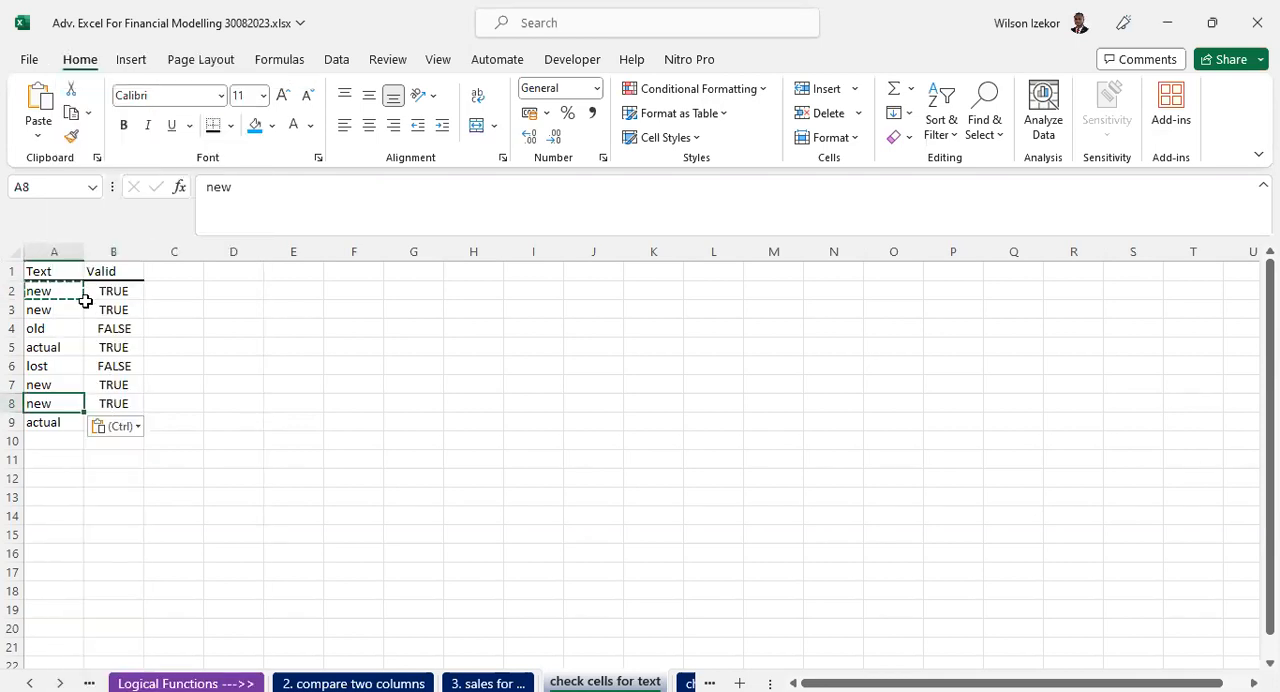
pyautogui.click(117, 387)
pyautogui.click(114, 403)
pyautogui.press('Escape')
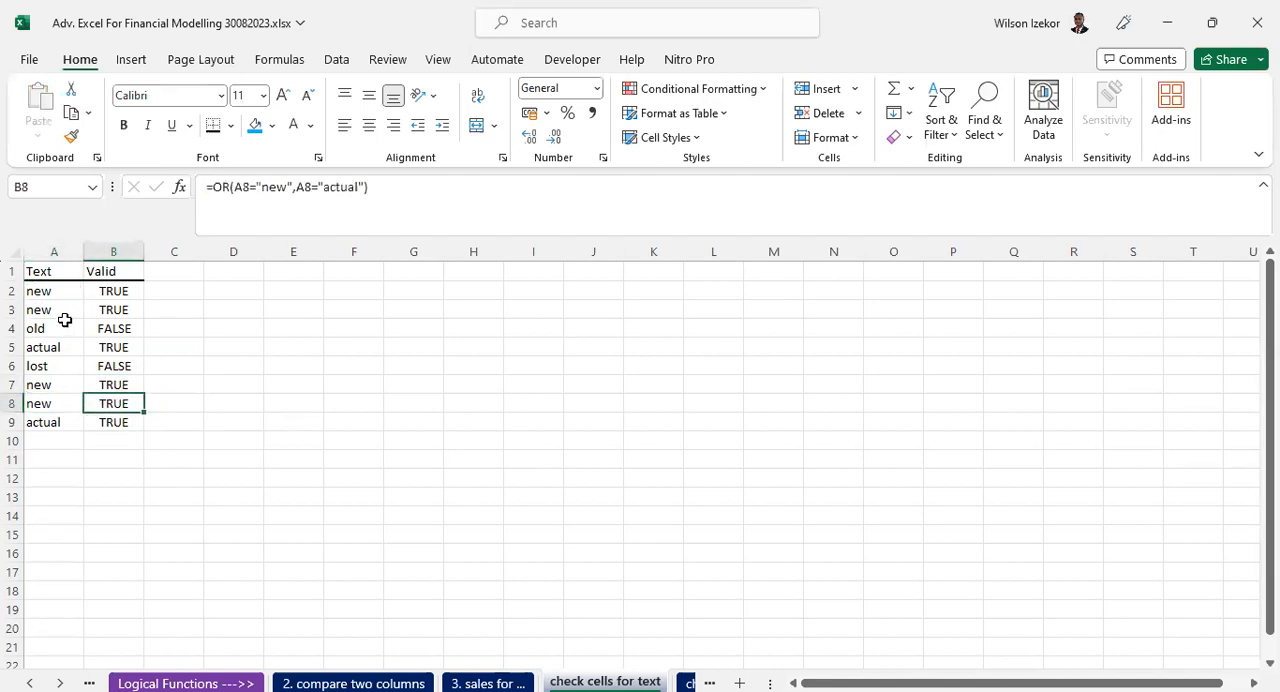
# - Repeat the copy of A2 into A8, pasting values only
pyautogui.click(56, 291)
pyautogui.rightClick(56, 291)
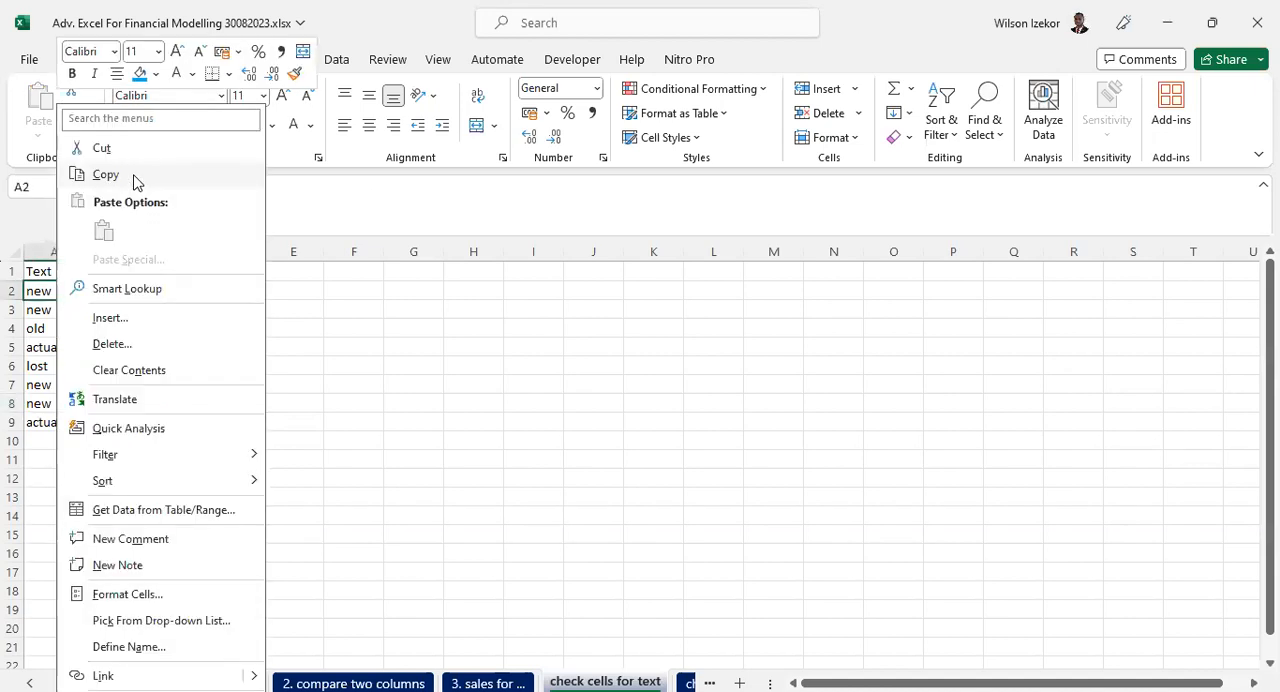
pyautogui.click(134, 177)
pyautogui.click(55, 400)
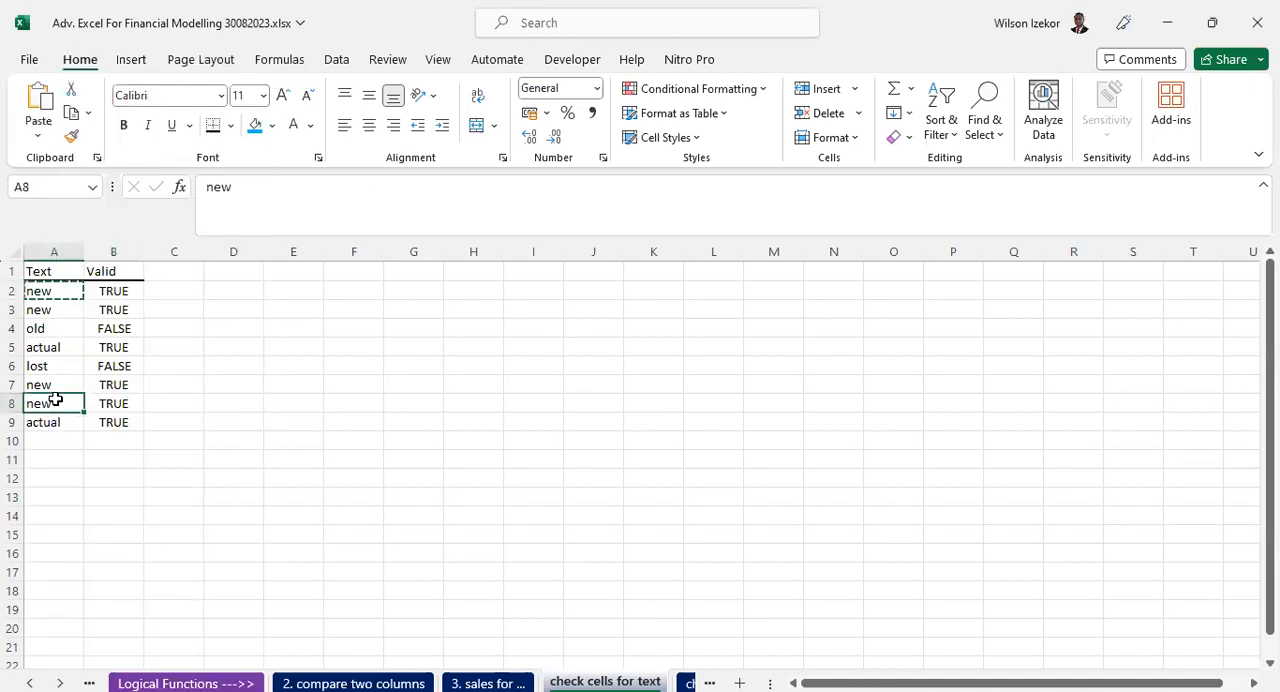
pyautogui.rightClick(55, 400)
pyautogui.click(131, 231)
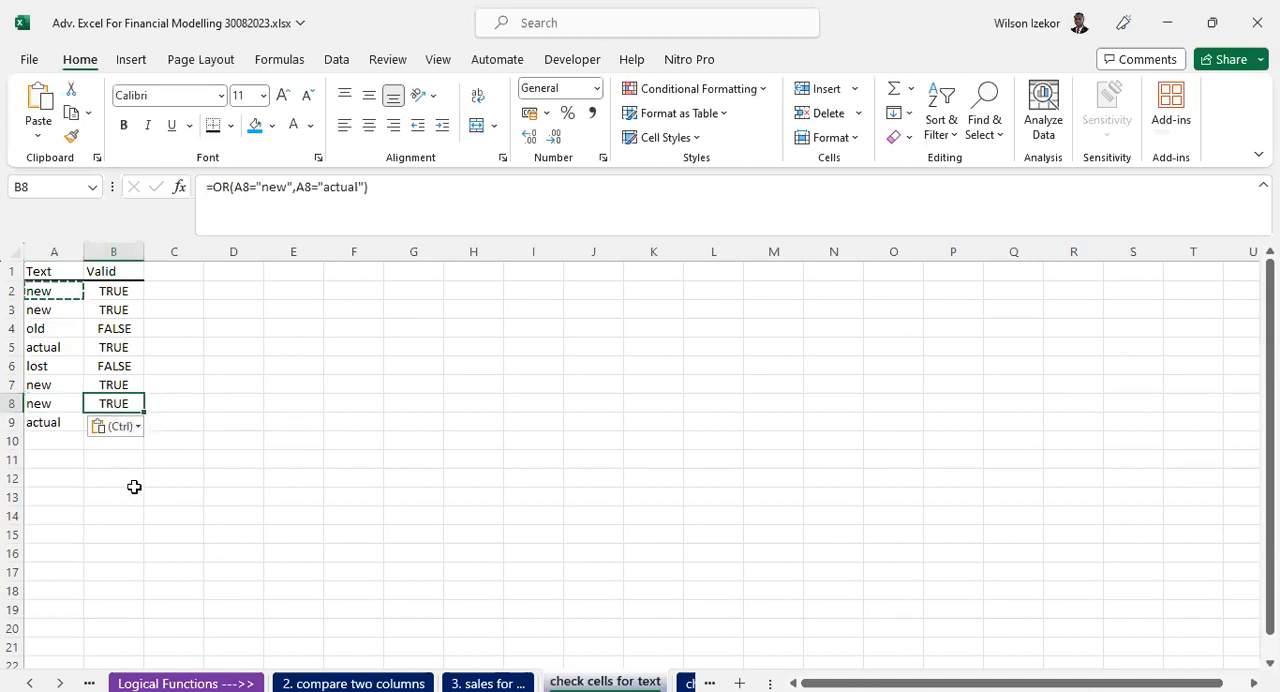
# - Check the column A text against the OR formulas and Valid results in rows 3 to 9
pyautogui.click(114, 310)
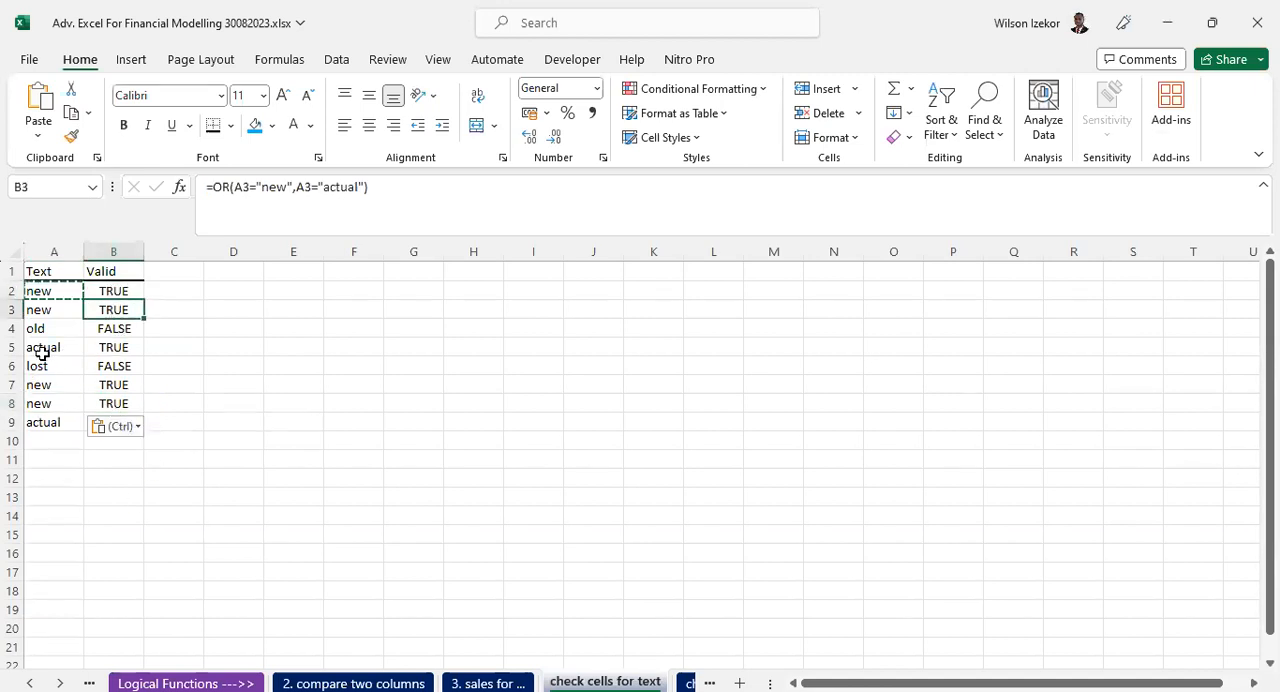
pyautogui.click(112, 329)
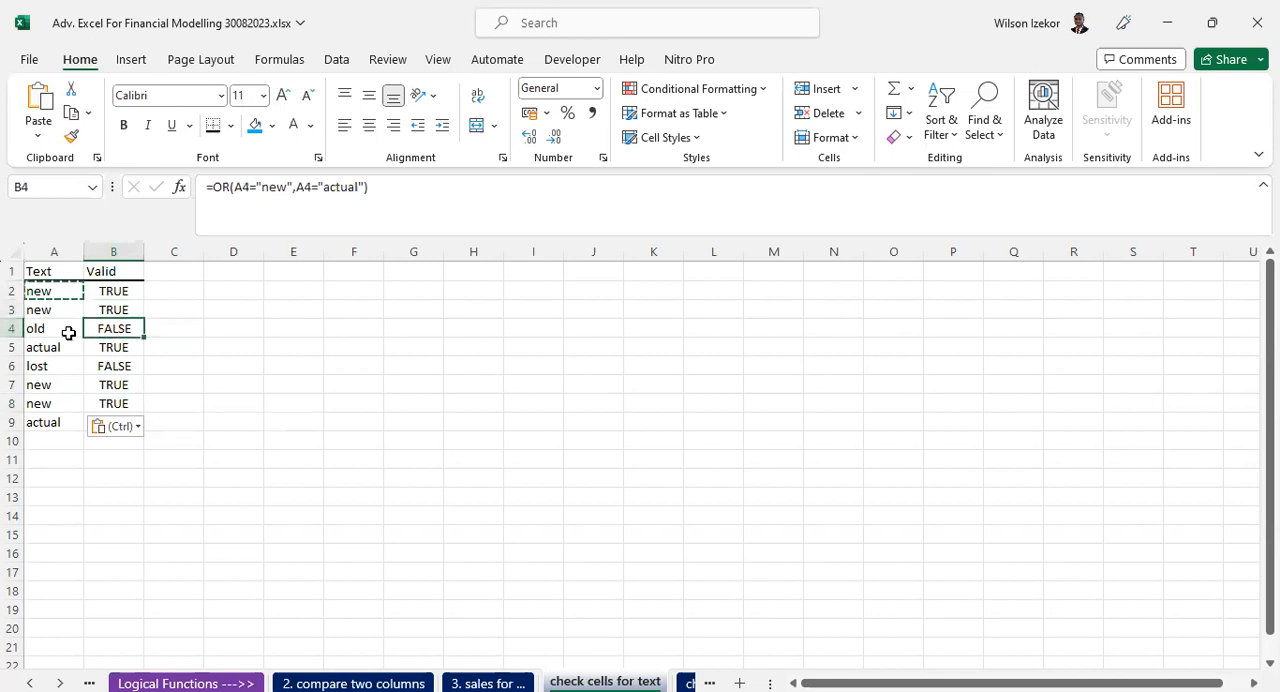
pyautogui.click(115, 368)
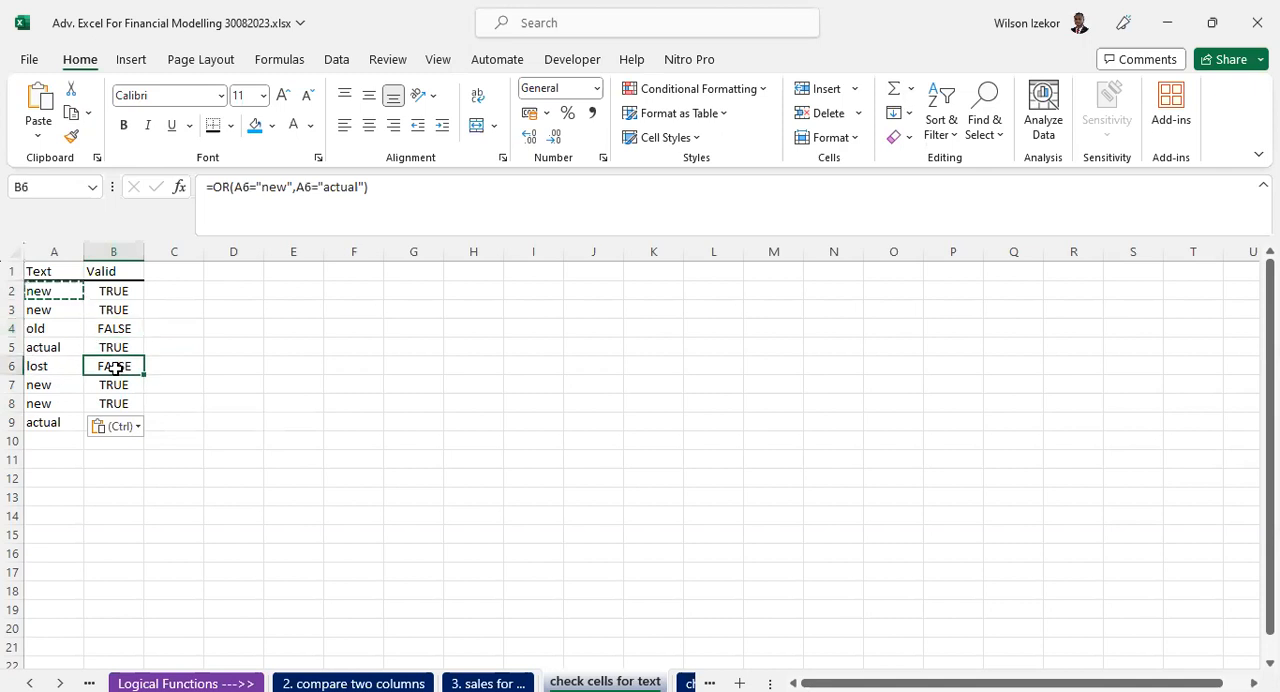
pyautogui.click(37, 366)
pyautogui.click(112, 384)
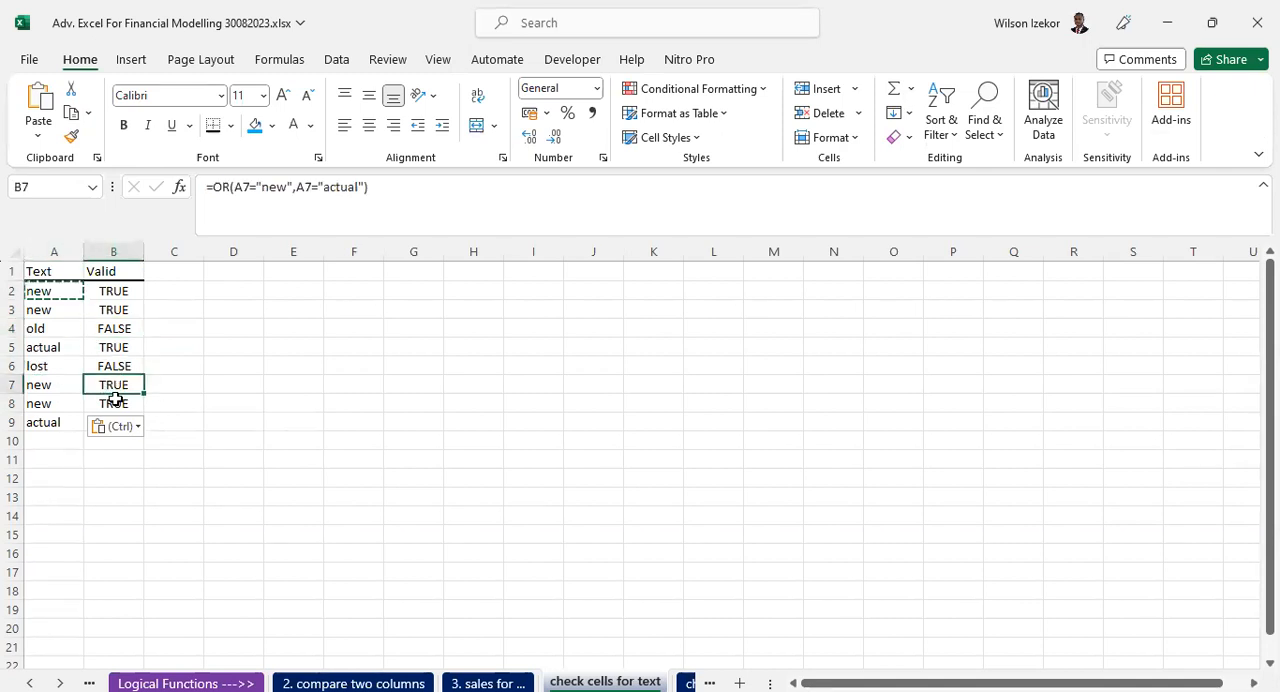
pyautogui.moveTo(45, 388); pyautogui.dragTo(58, 404)
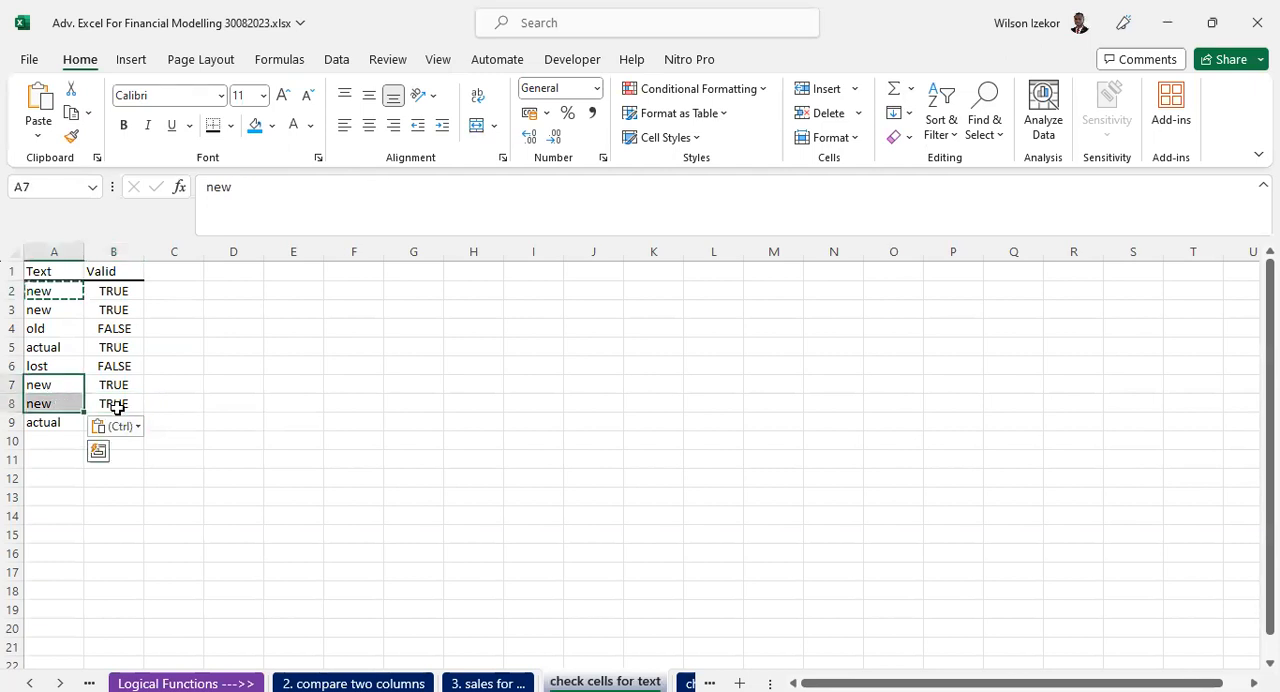
pyautogui.click(115, 428)
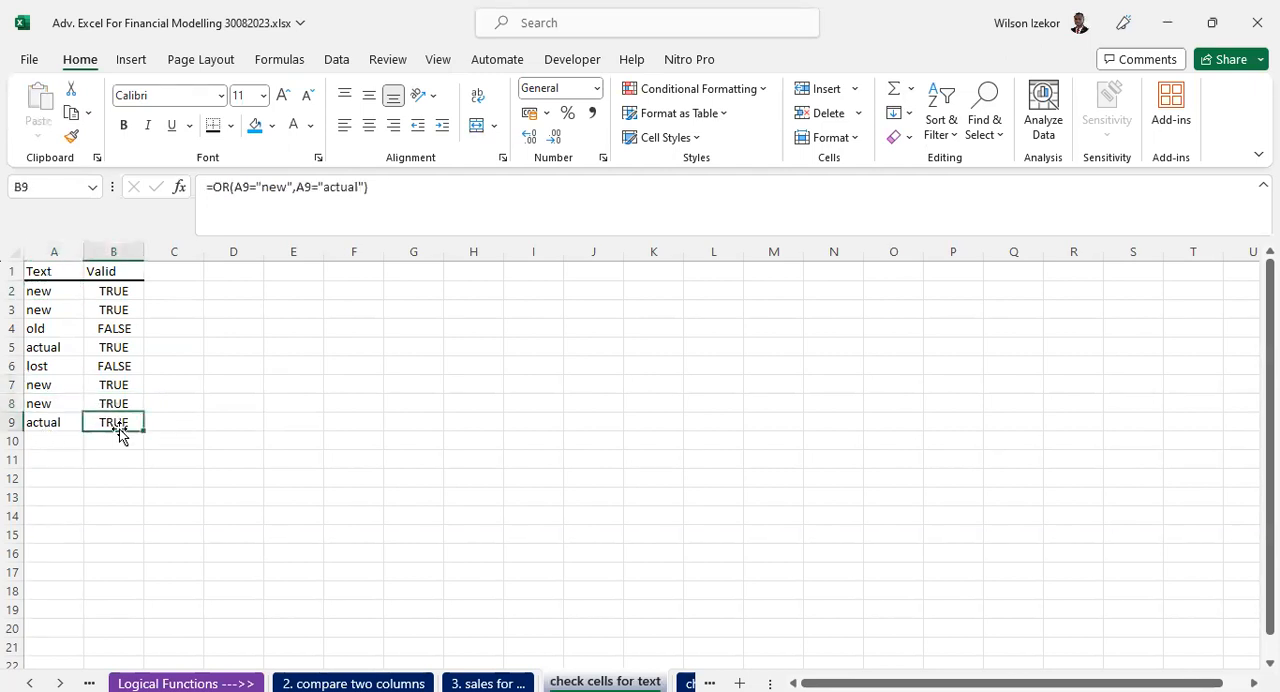
pyautogui.click(63, 423)
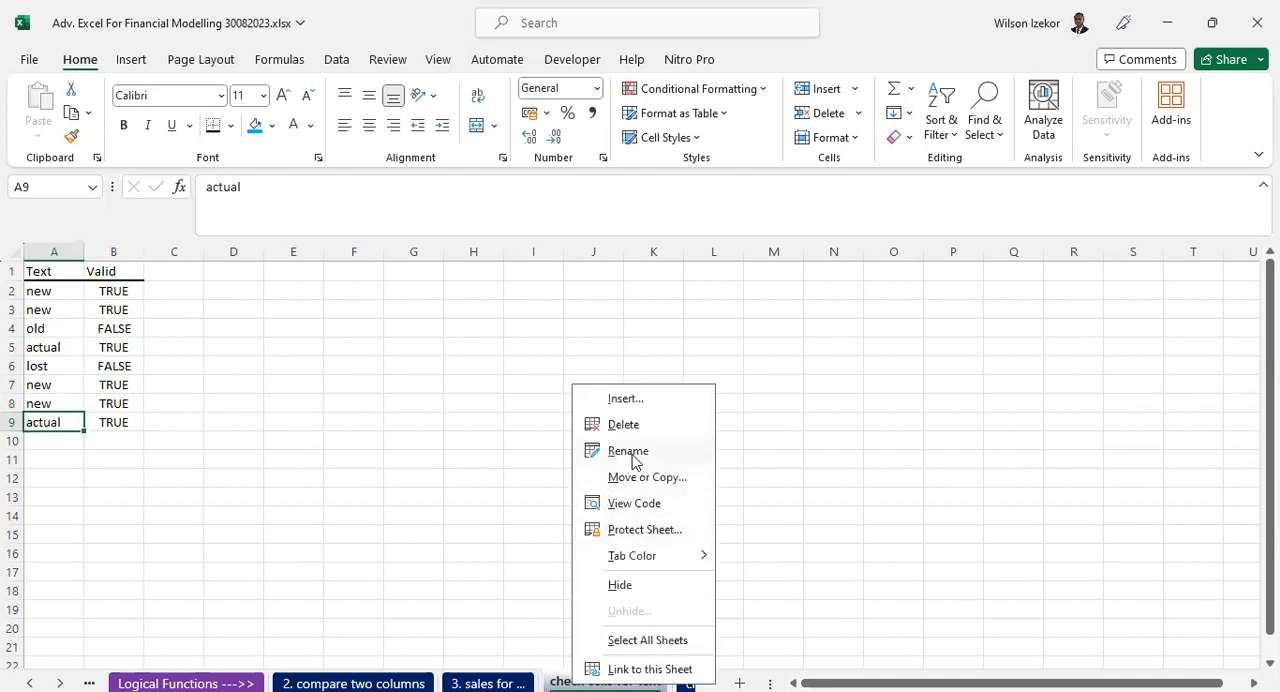
# - Rename the current sheet as "4. check cells for text"
pyautogui.click(630, 451)
pyautogui.press('Home')
pyautogui.write('4.')
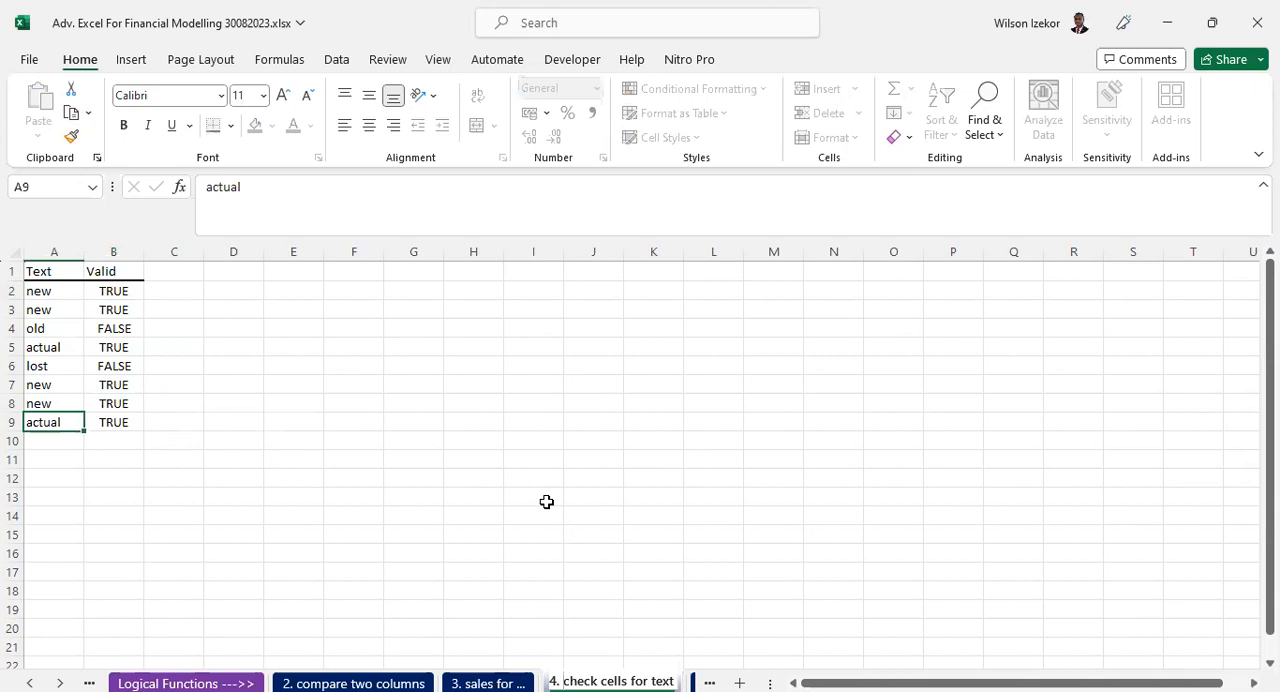
pyautogui.click(533, 441)
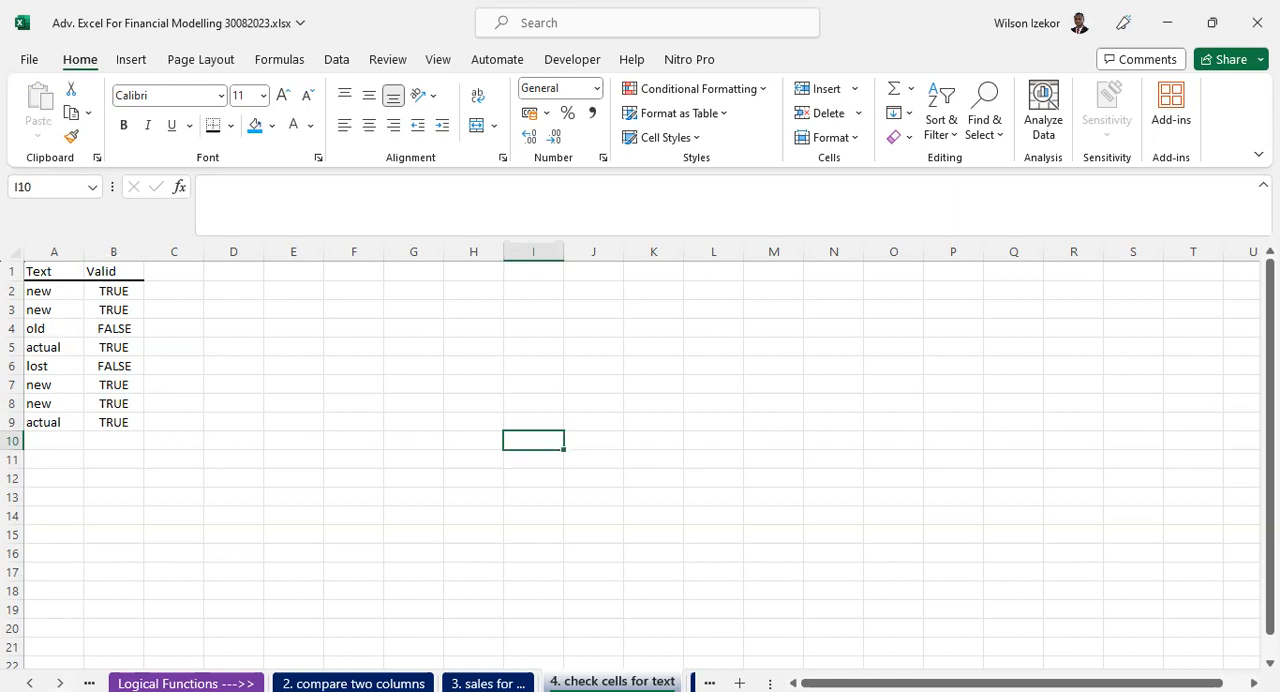
# - Open the "check for numbers" sheet and examine its Value column and the OR formulas in the Result column
pyautogui.click(60, 683)
pyautogui.click(60, 683)
pyautogui.click(420, 683)
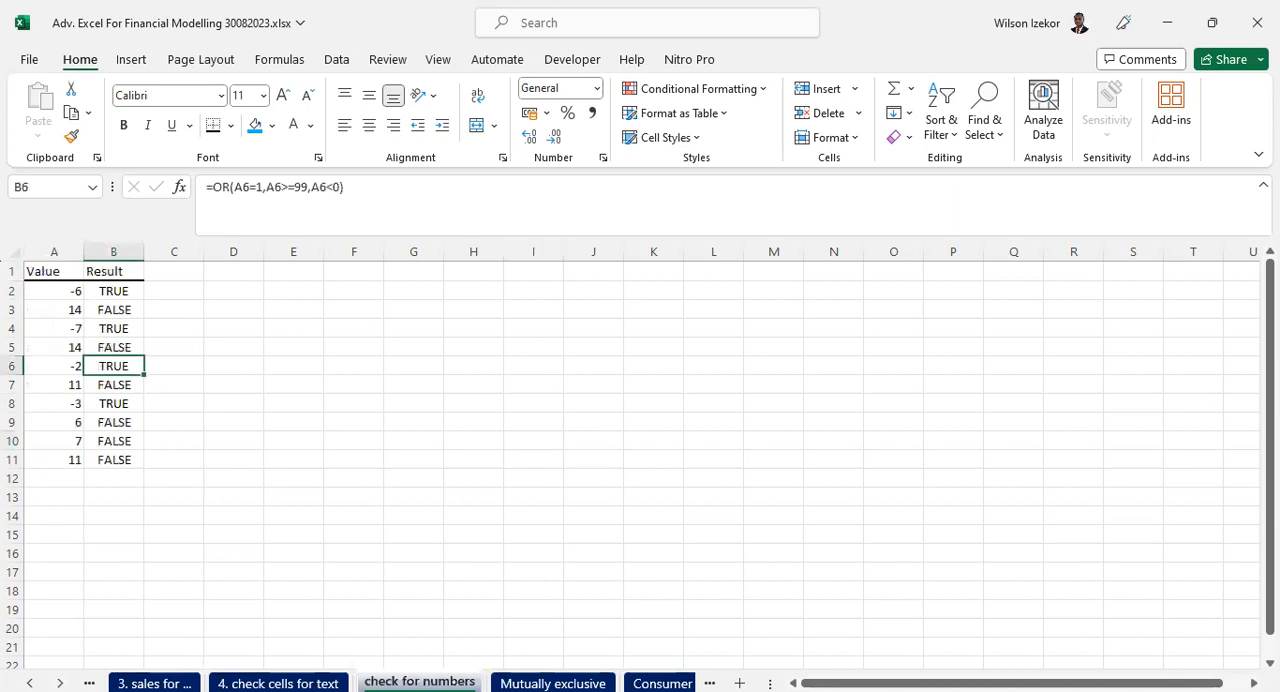
pyautogui.click(117, 308)
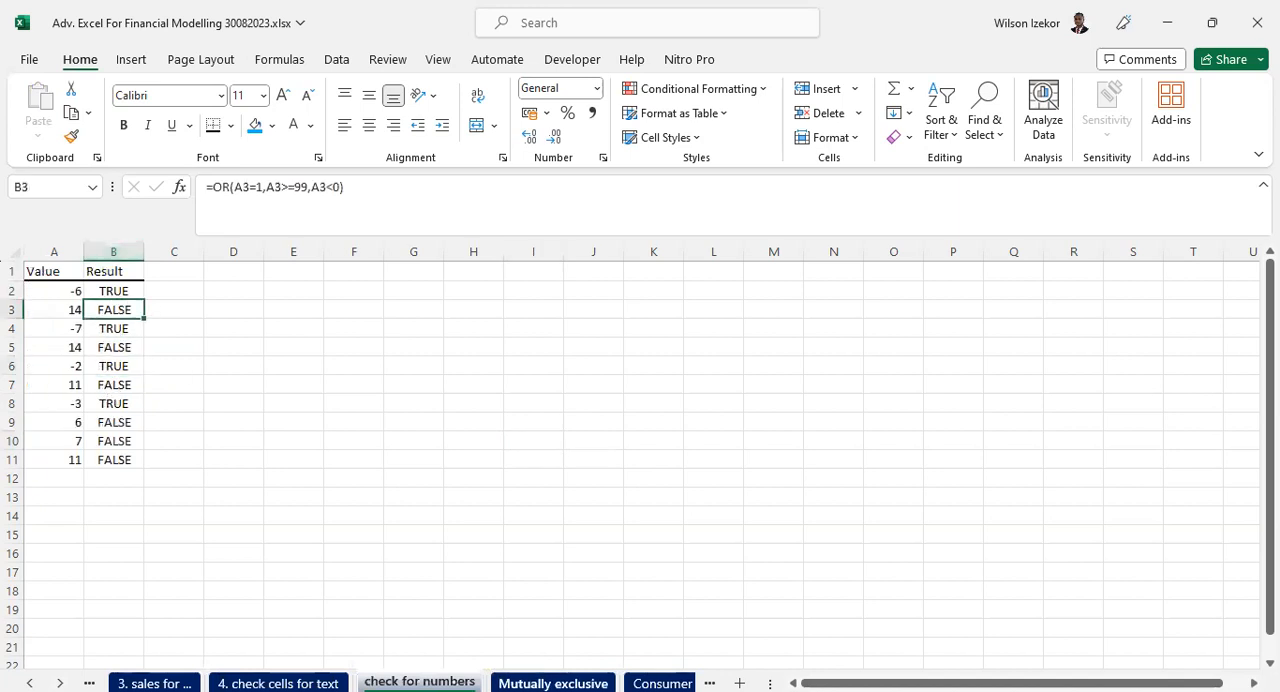
pyautogui.click(553, 683)
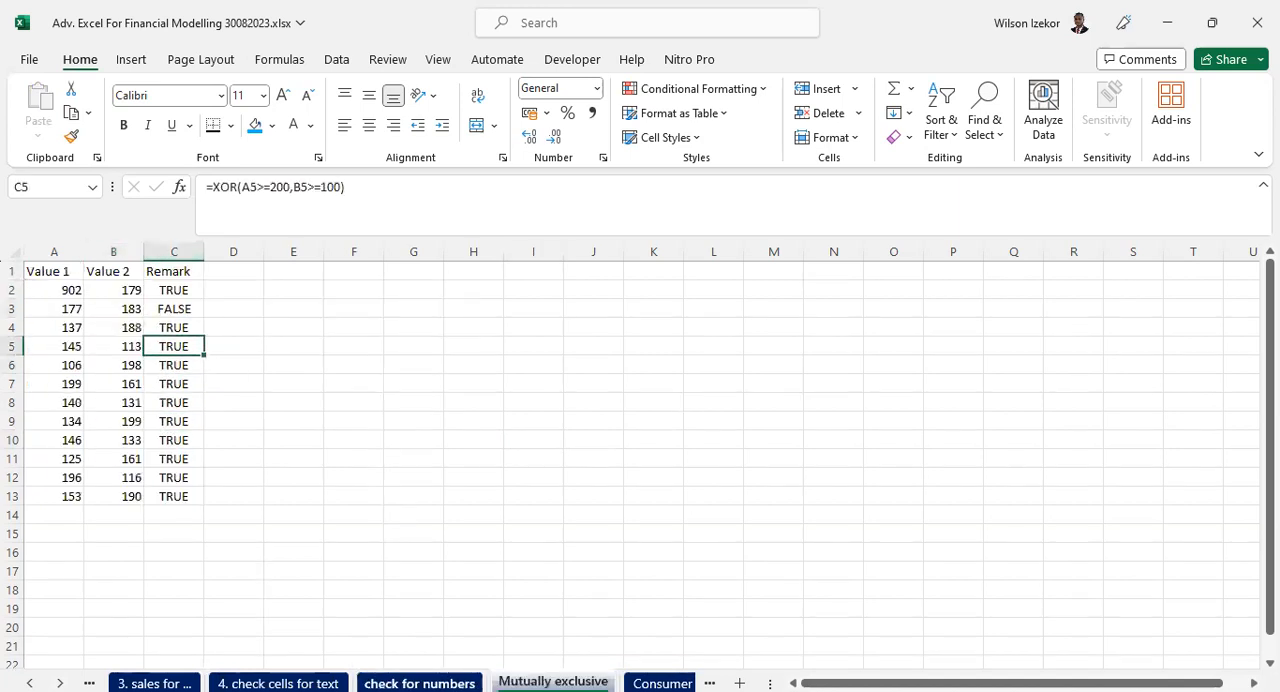
pyautogui.click(420, 683)
pyautogui.click(117, 366)
pyautogui.click(115, 403)
pyautogui.click(113, 440)
pyautogui.click(110, 458)
pyautogui.click(106, 290)
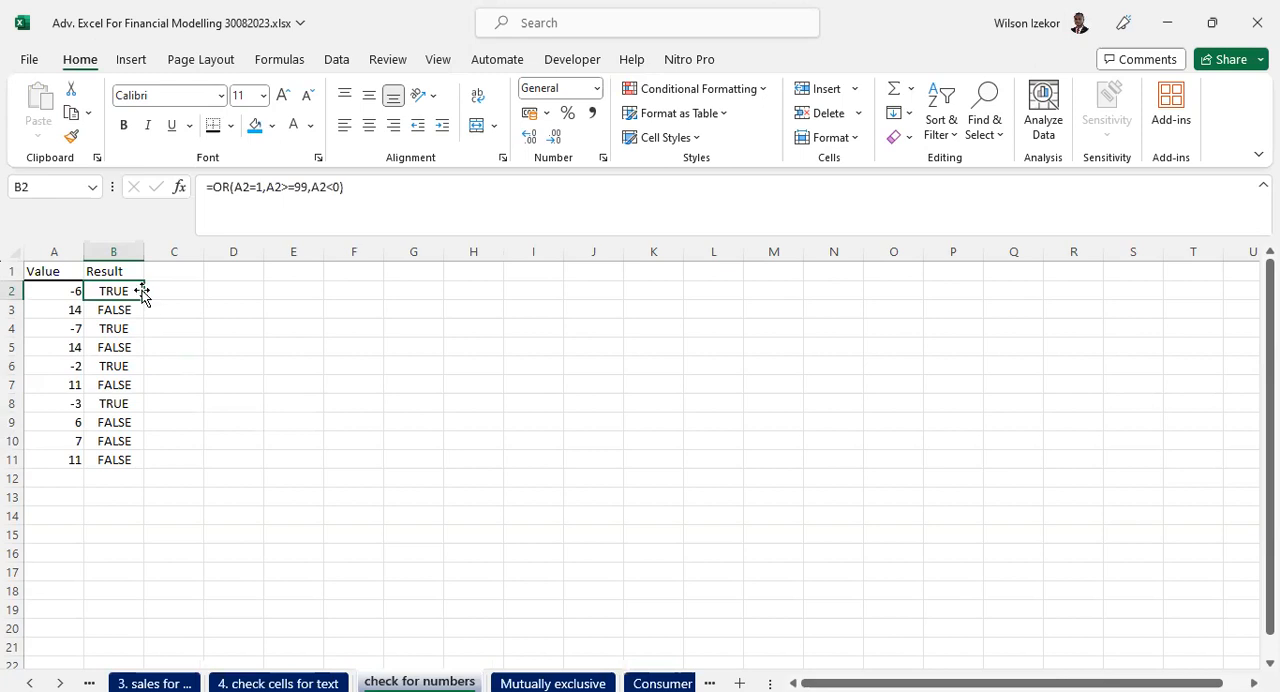
pyautogui.moveTo(59, 289); pyautogui.dragTo(48, 466)
# - Copy the conditions A2=1,A2>=99,A2<0 from the OR formula in B2 and paste them as text into D2
pyautogui.moveTo(118, 291); pyautogui.dragTo(120, 463)
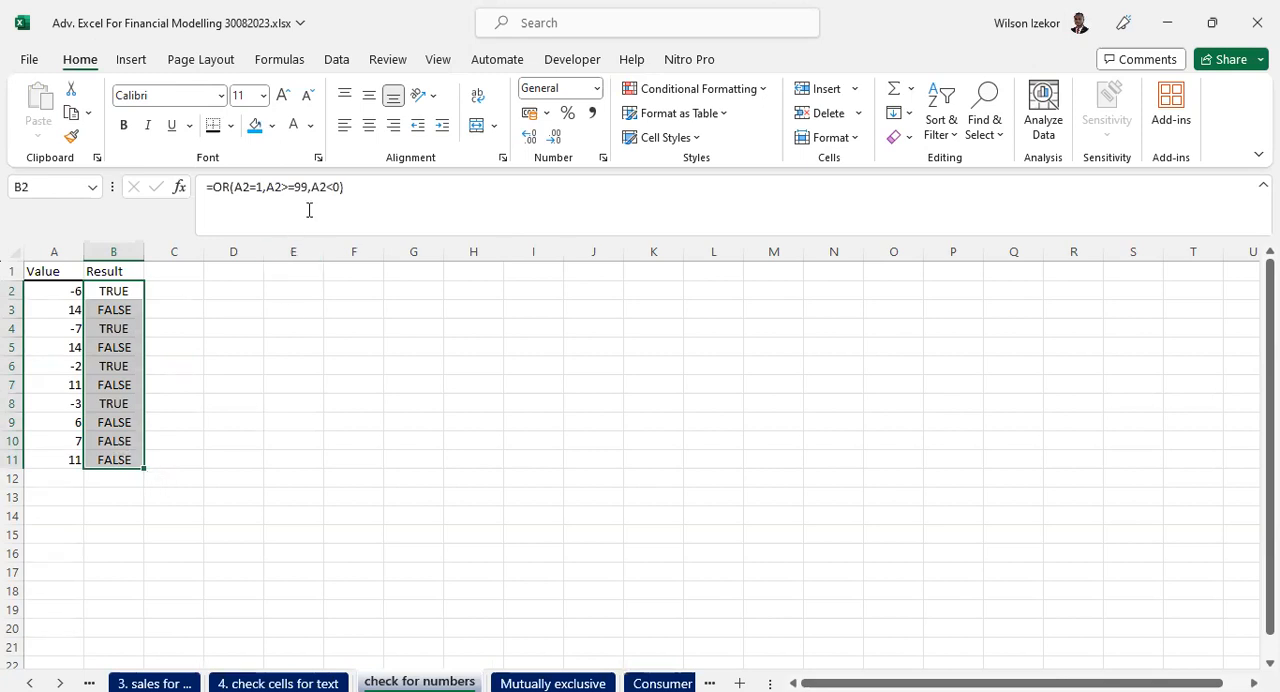
pyautogui.moveTo(337, 188); pyautogui.dragTo(236, 198)
pyautogui.hotkey('ctrl', 'c')
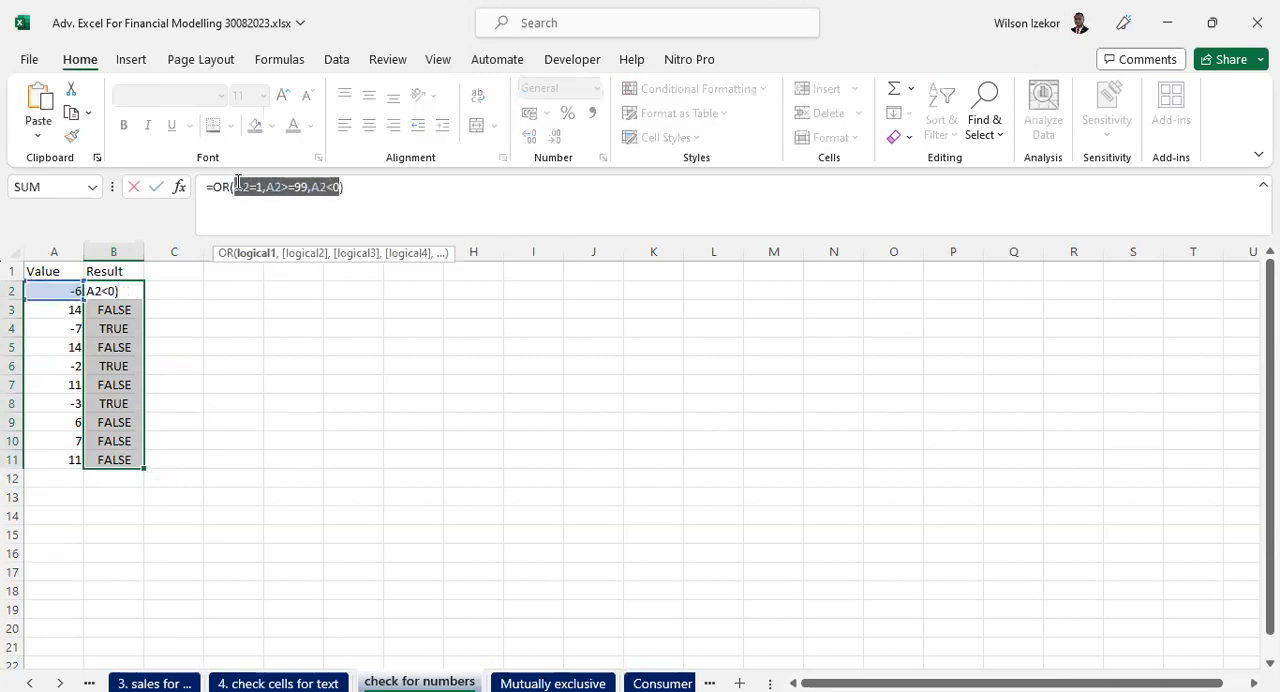
pyautogui.press('Escape')
pyautogui.click(245, 291)
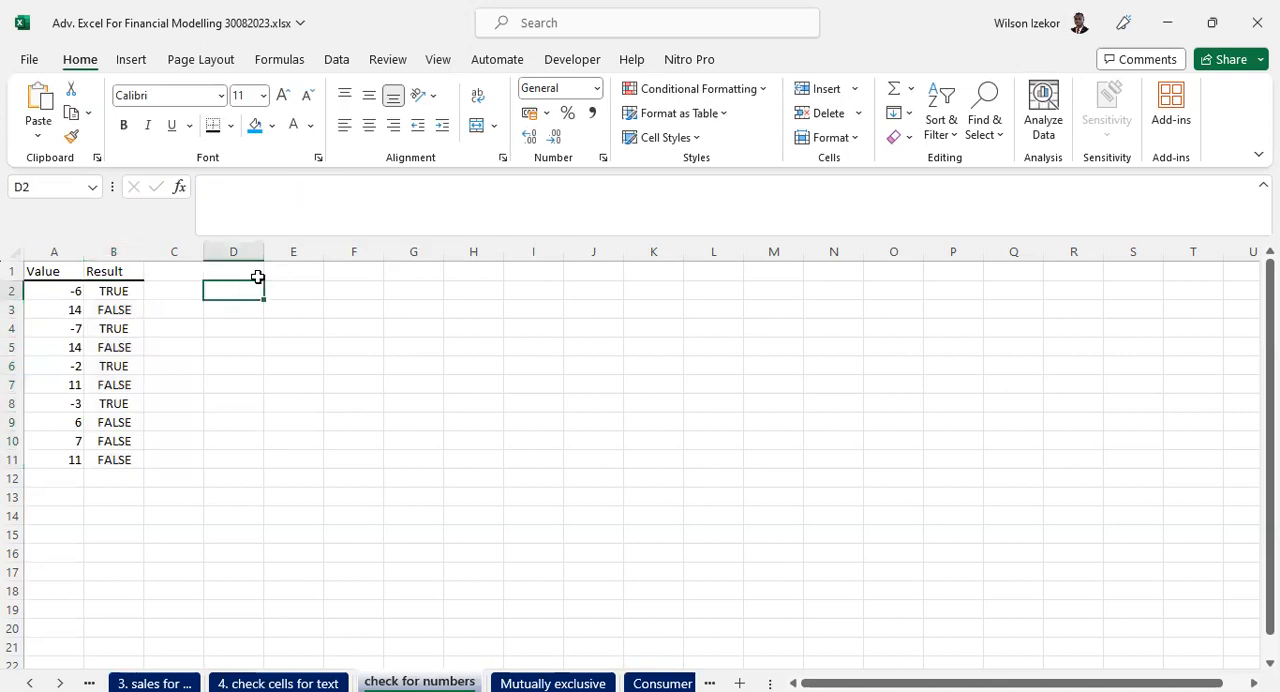
pyautogui.hotkey('ctrl', 'v')
pyautogui.click(404, 290)
pyautogui.moveTo(533, 460); pyautogui.dragTo(593, 460)
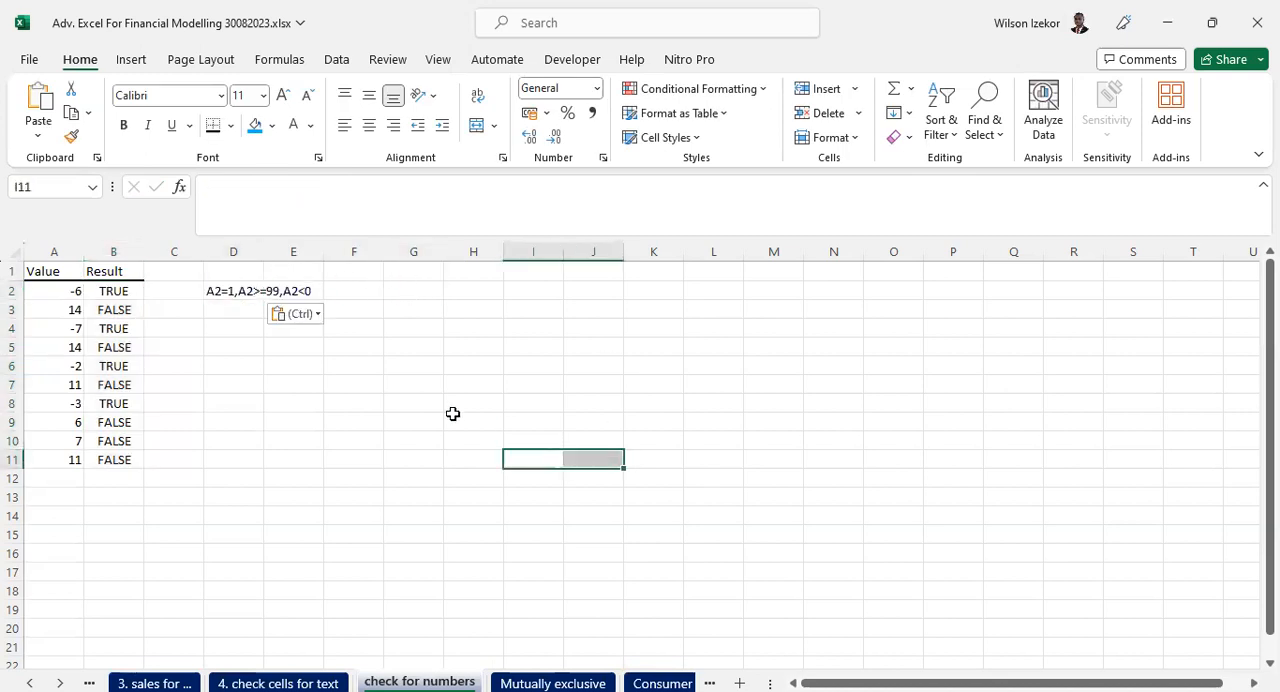
# - Enter ANY in G2 beside the conditions listed in D2 and fill that cell yellow
pyautogui.click(229, 288)
pyautogui.moveTo(51, 289); pyautogui.dragTo(48, 460)
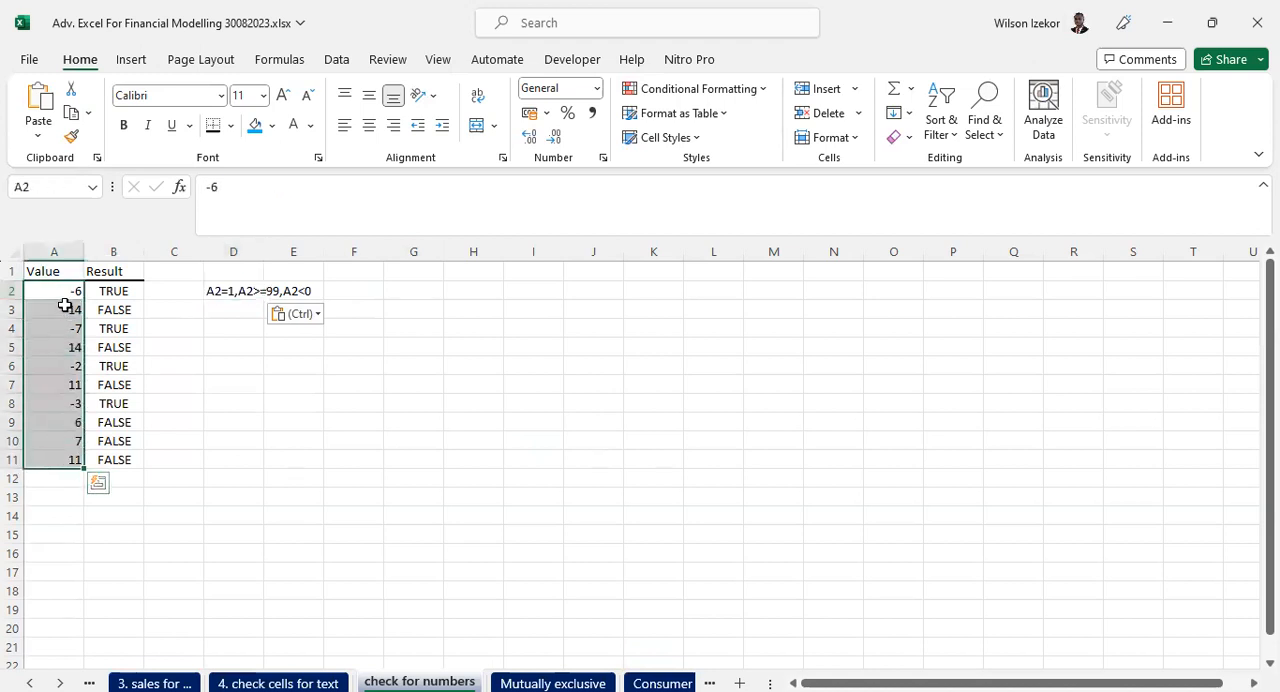
pyautogui.click(224, 289)
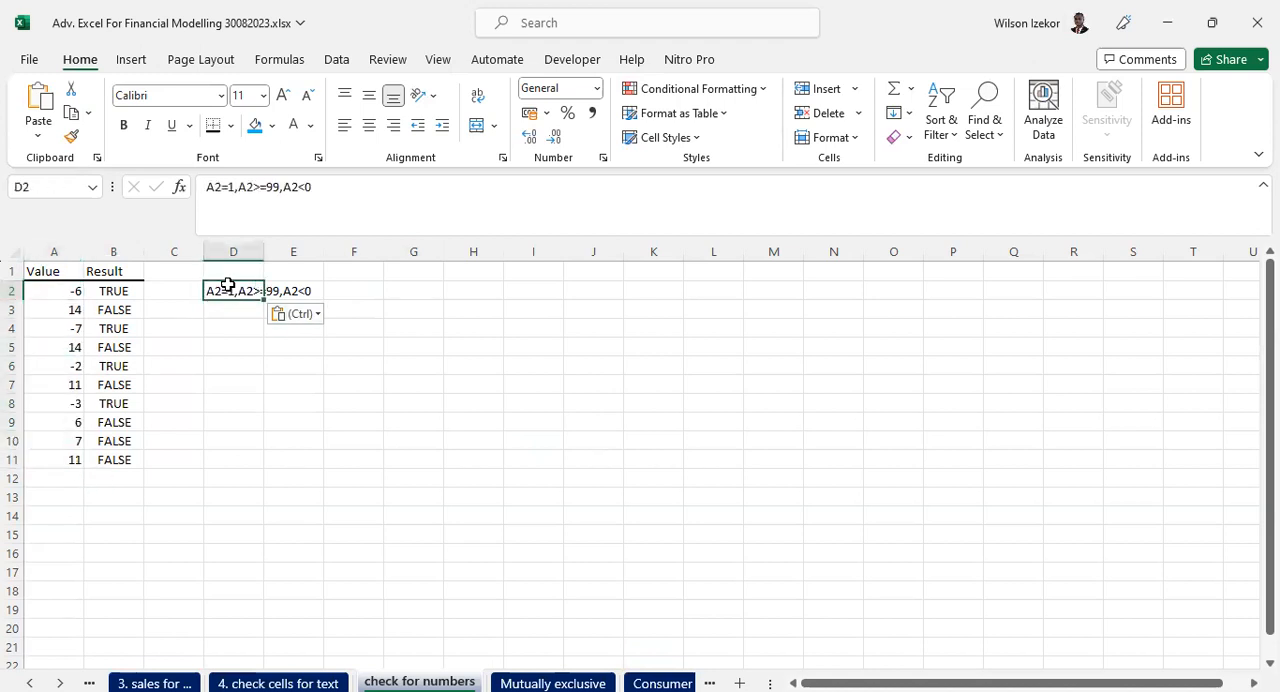
pyautogui.click(365, 291)
pyautogui.click(393, 290)
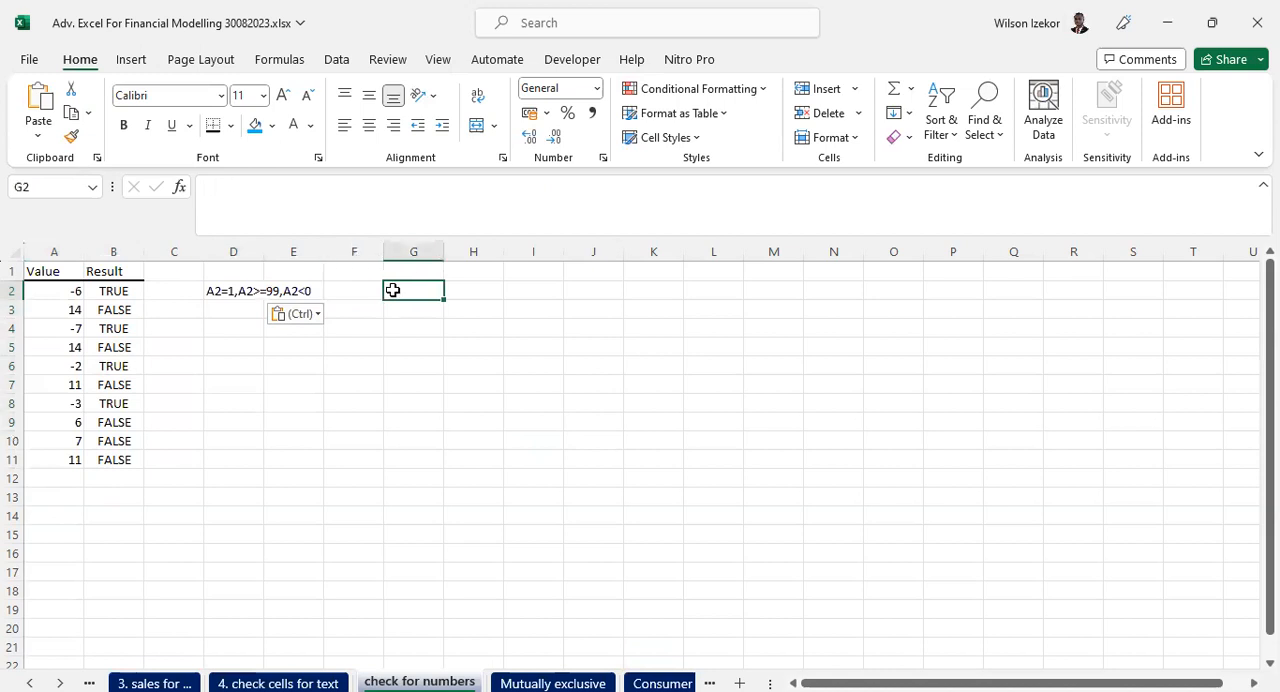
pyautogui.write('ANY')
pyautogui.click(456, 346)
pyautogui.click(437, 299)
pyautogui.click(272, 126)
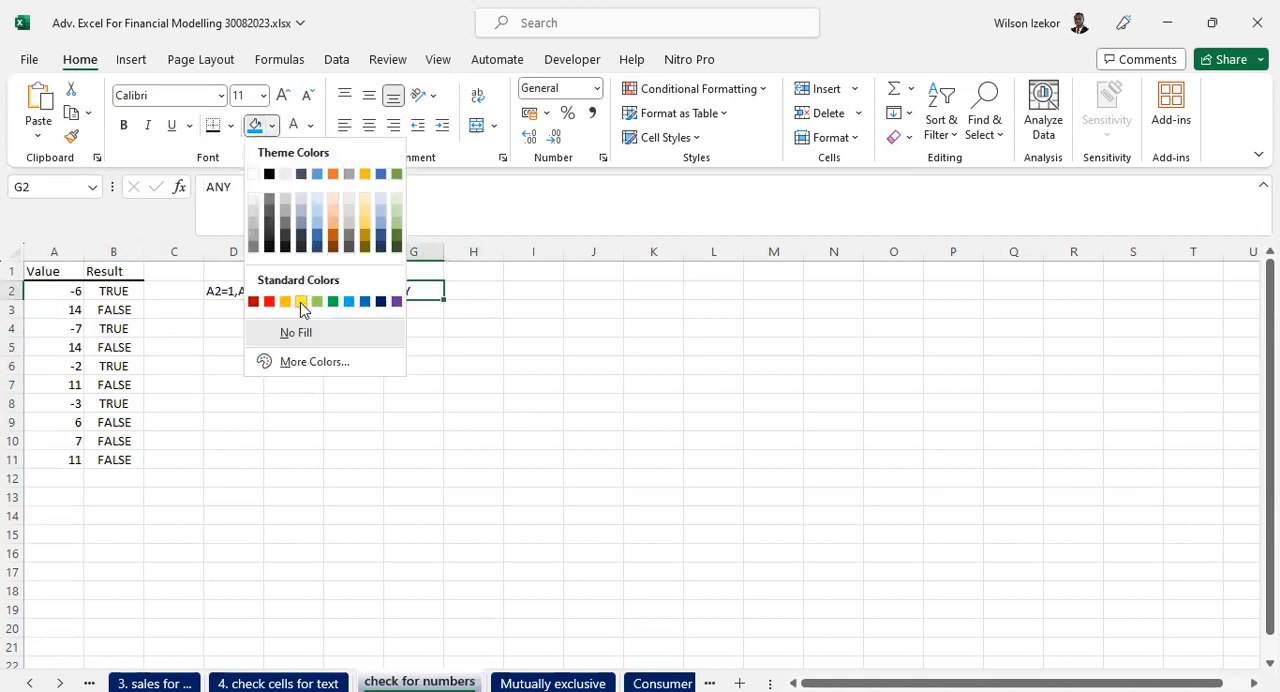
pyautogui.click(301, 302)
pyautogui.click(353, 347)
# - Clear the Result cells B2:B11 and start a new formula for the whole range
pyautogui.click(230, 289)
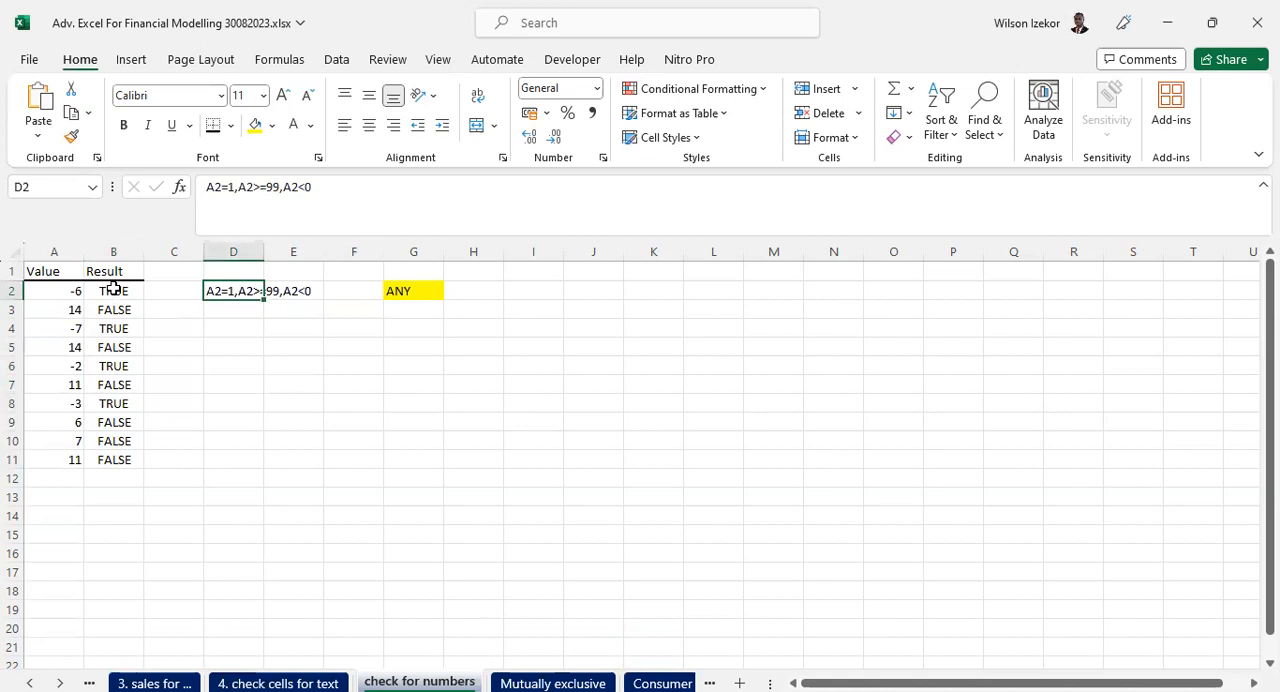
pyautogui.moveTo(113, 288); pyautogui.dragTo(106, 462)
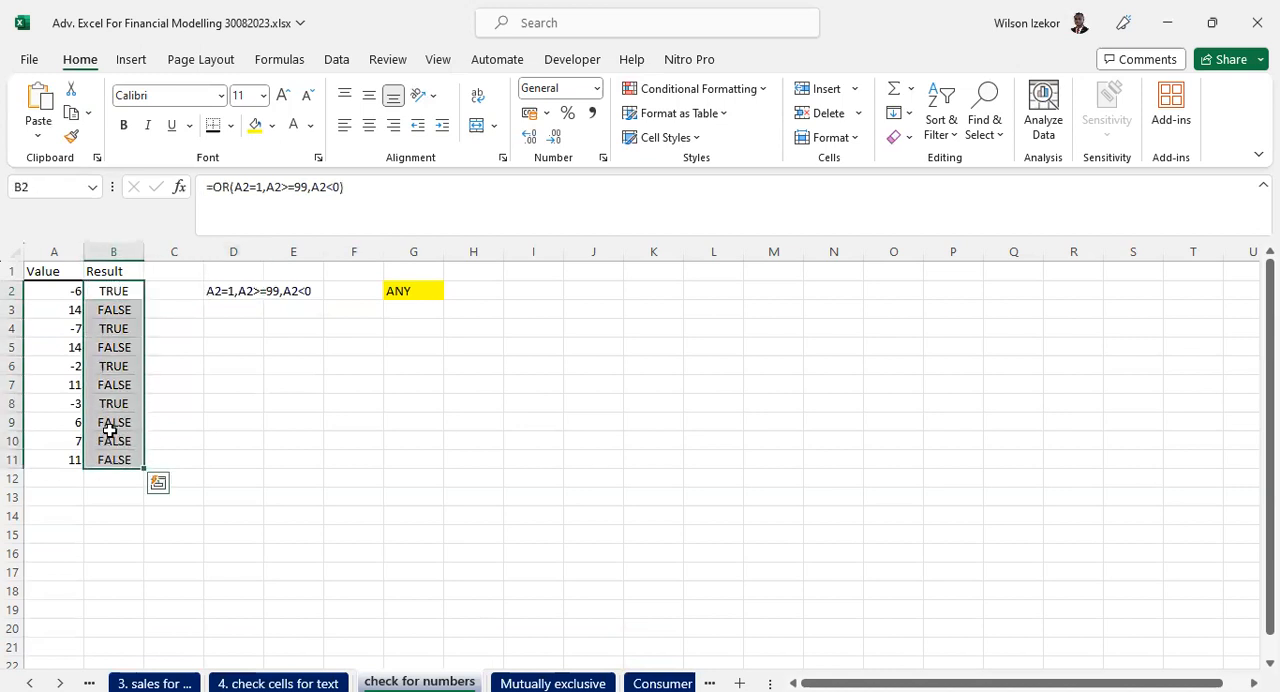
pyautogui.press('Delete')
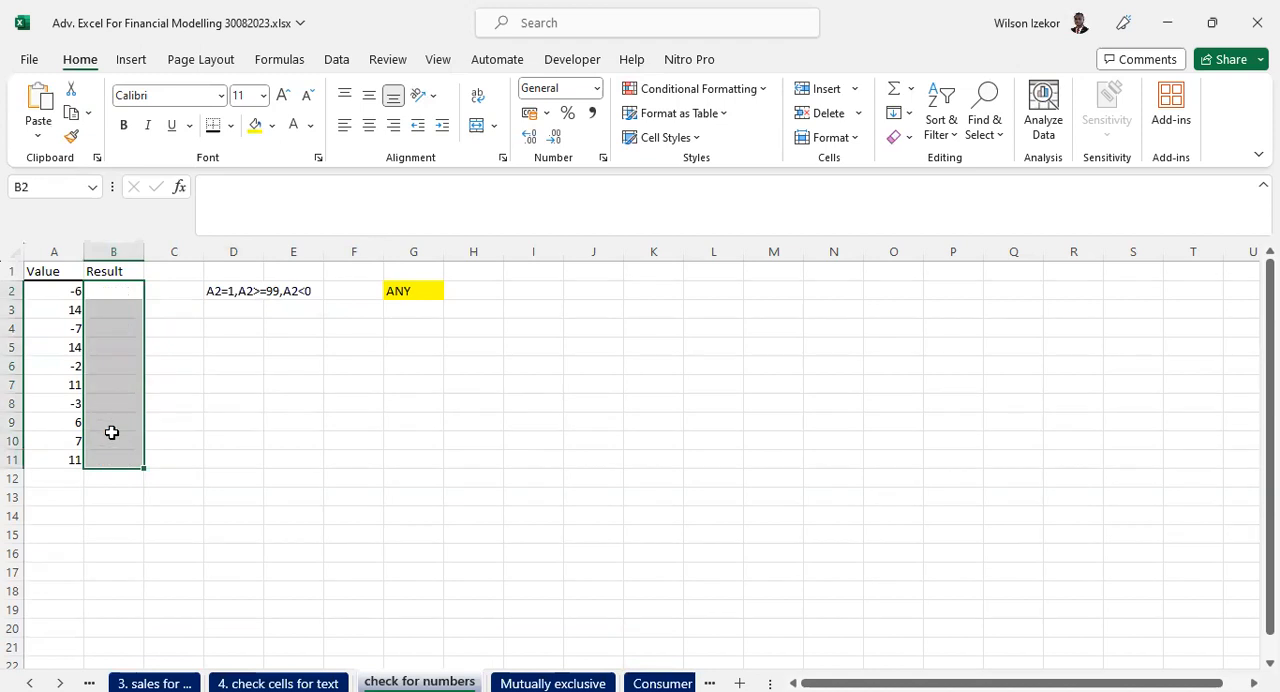
pyautogui.click(269, 190)
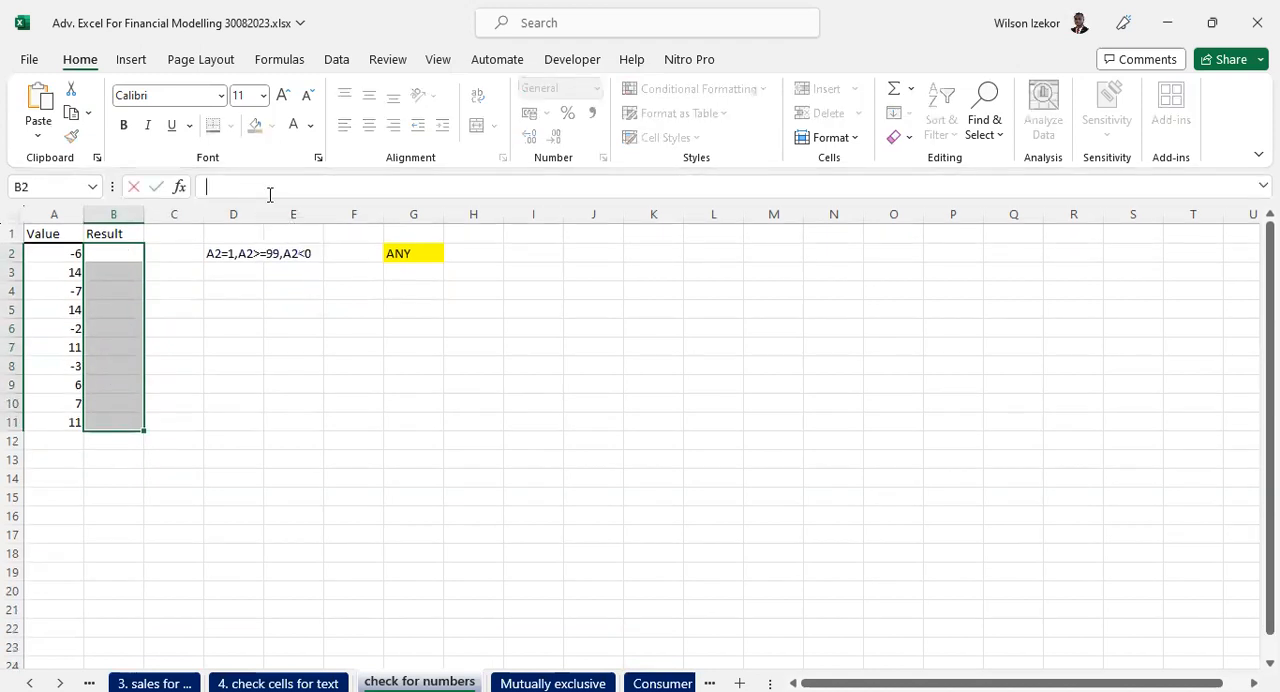
pyautogui.write('=')
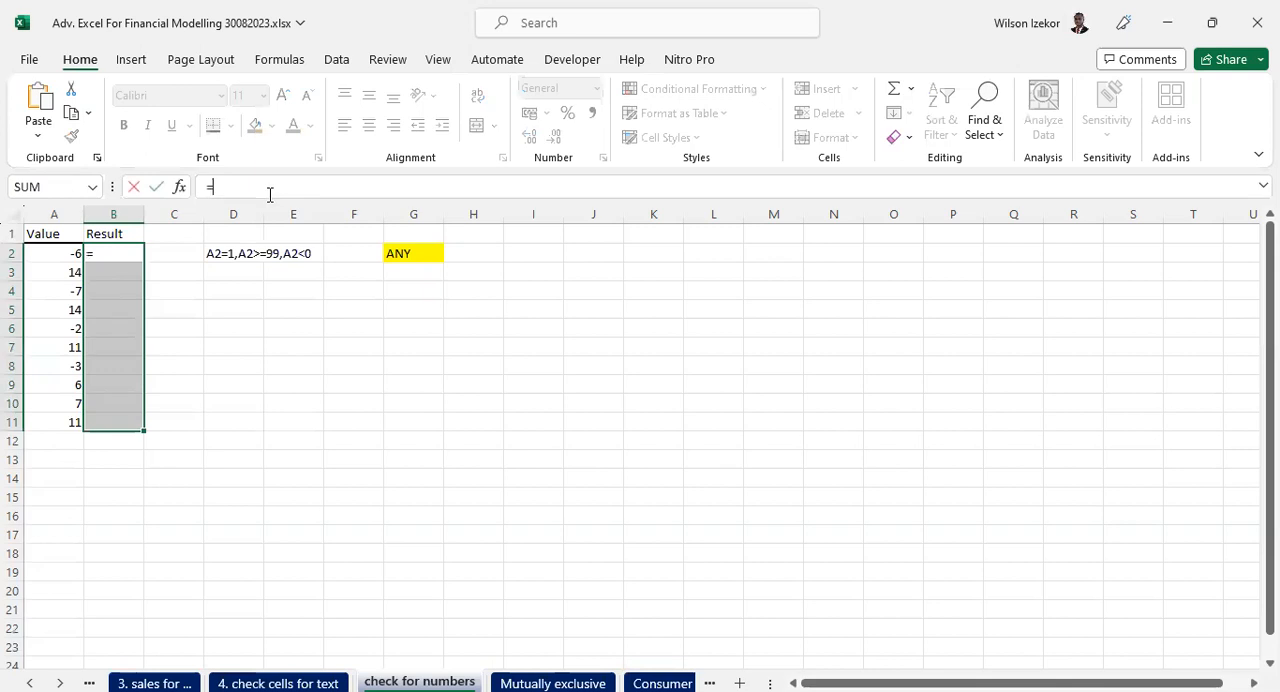
pyautogui.write('if')
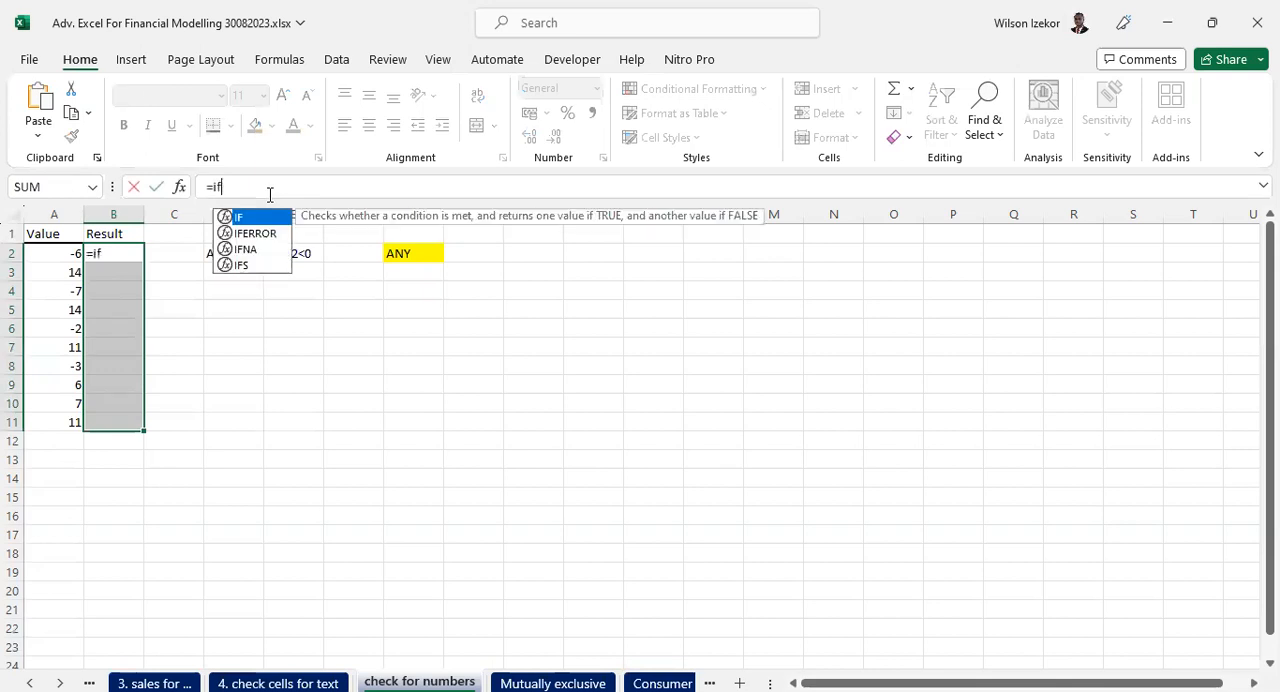
pyautogui.press('BackSpace')
pyautogui.press('BackSpace')
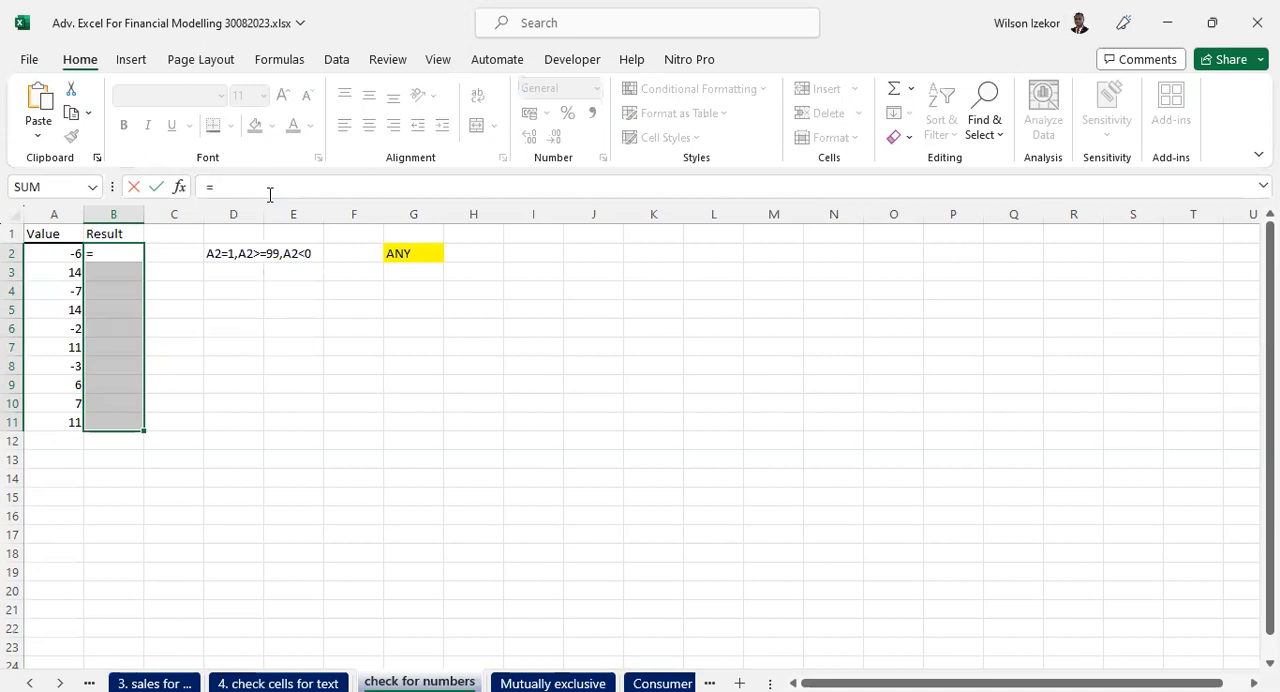
# - Begin an OR function in the Result formula with A2=1 as its first condition
pyautogui.write('or(')
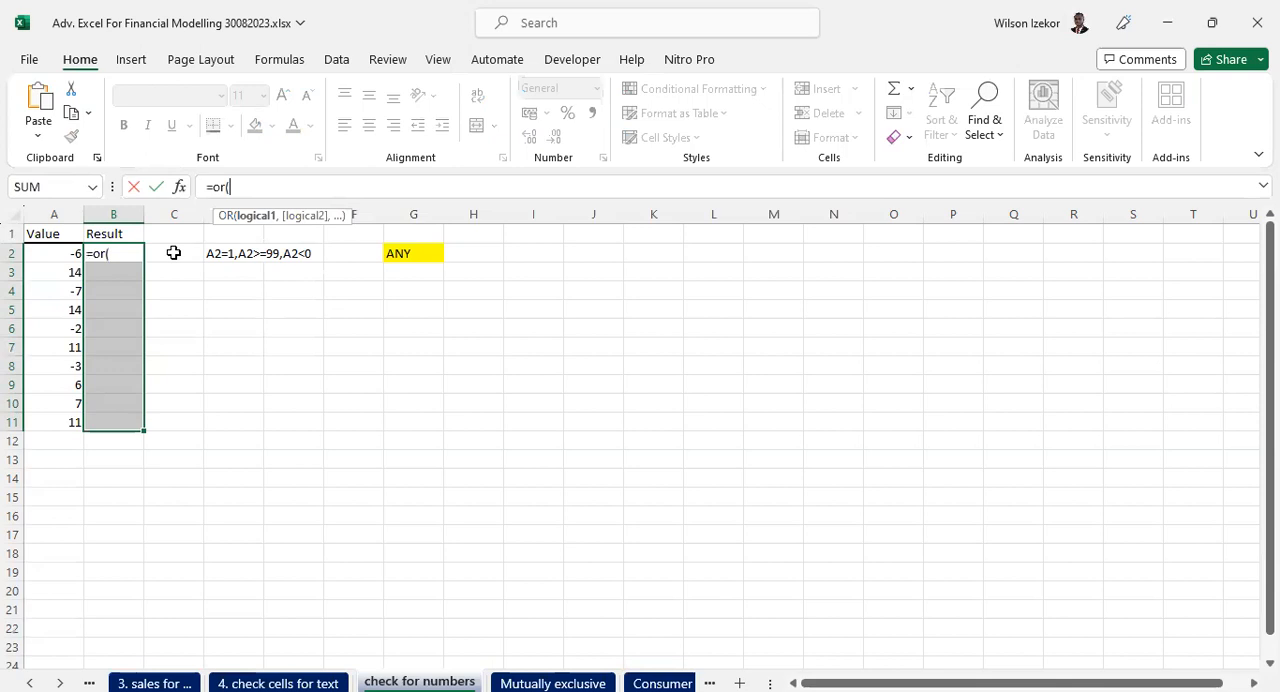
pyautogui.click(44, 254)
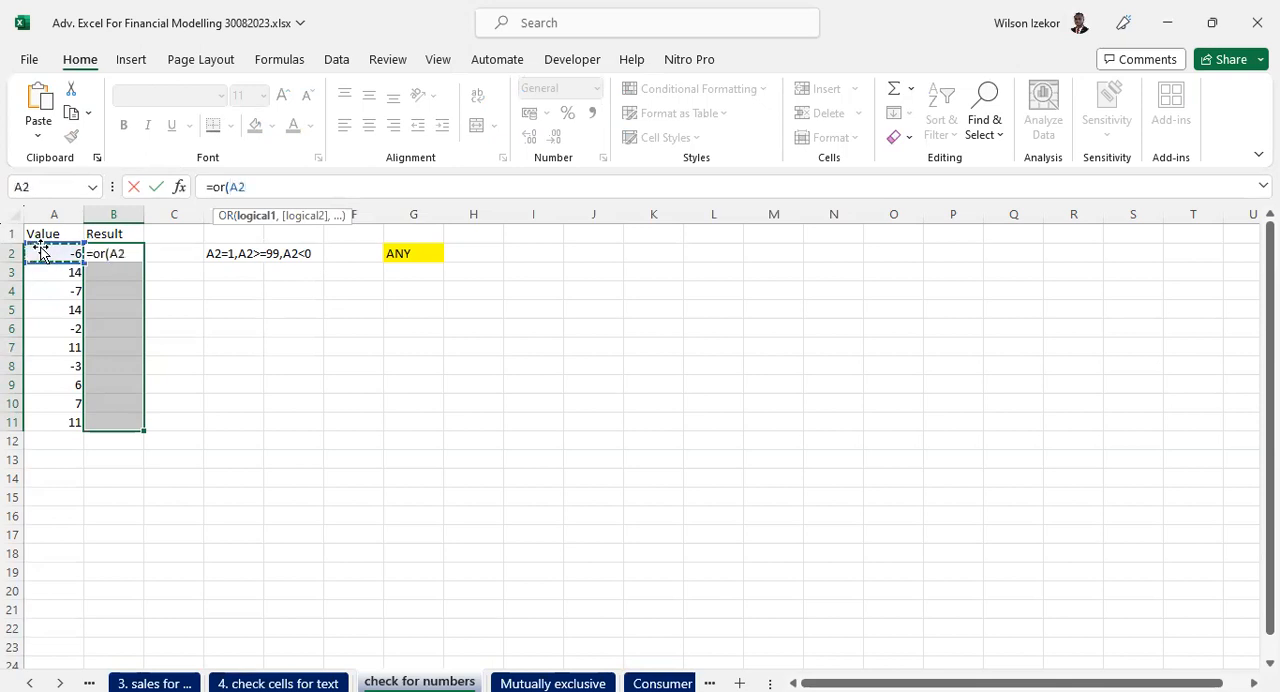
pyautogui.write('=1,')
# - Add the conditions A2>=99 and A2<0 to the OR formula and enter it throughout B2:B11
pyautogui.click(49, 256)
pyautogui.write('>=99,')
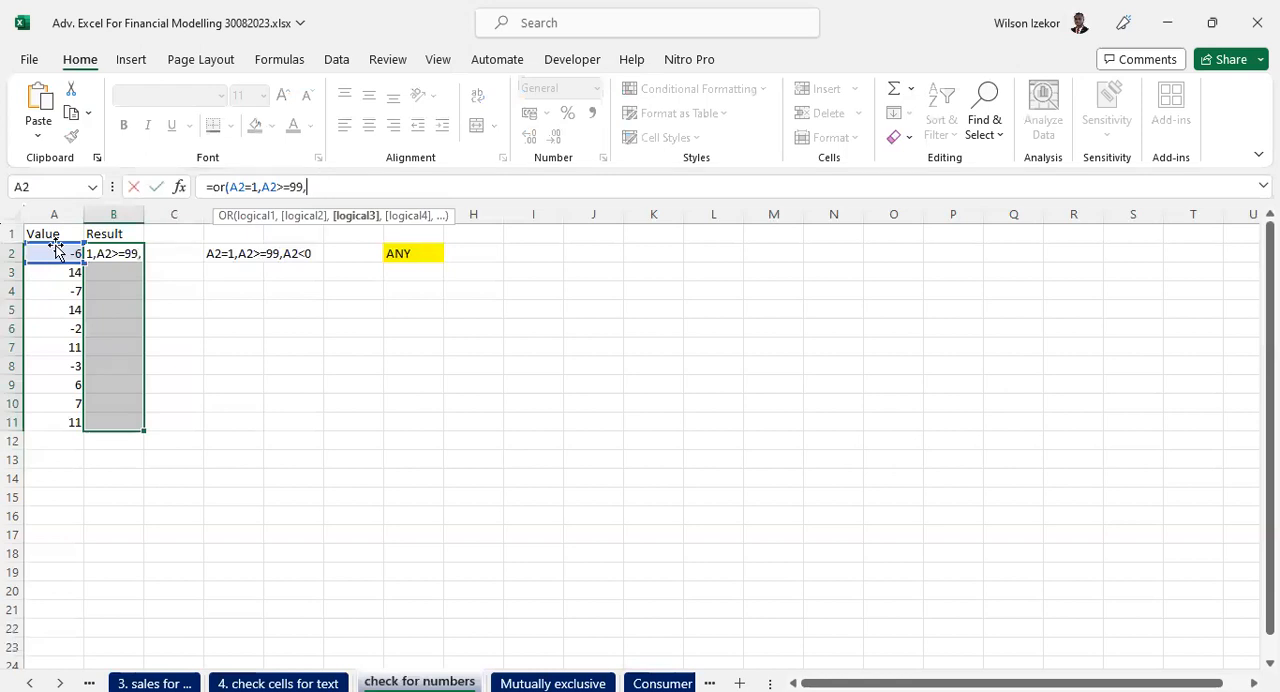
pyautogui.click(44, 252)
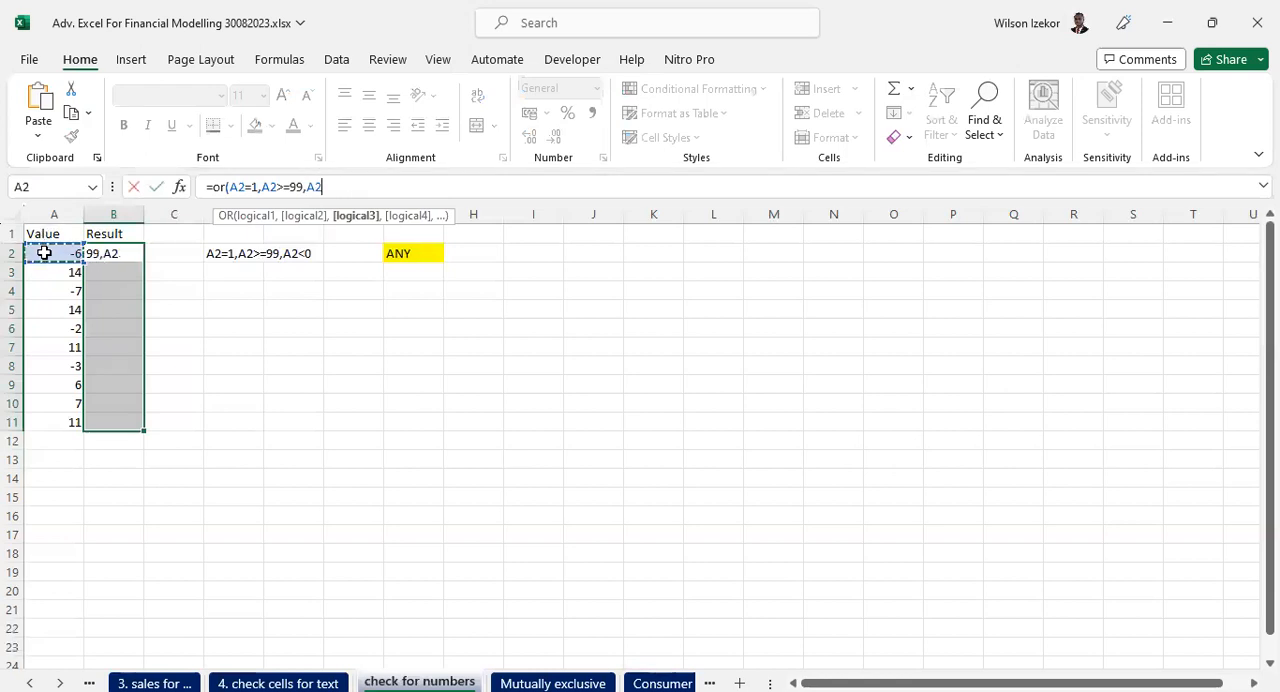
pyautogui.write('<0')
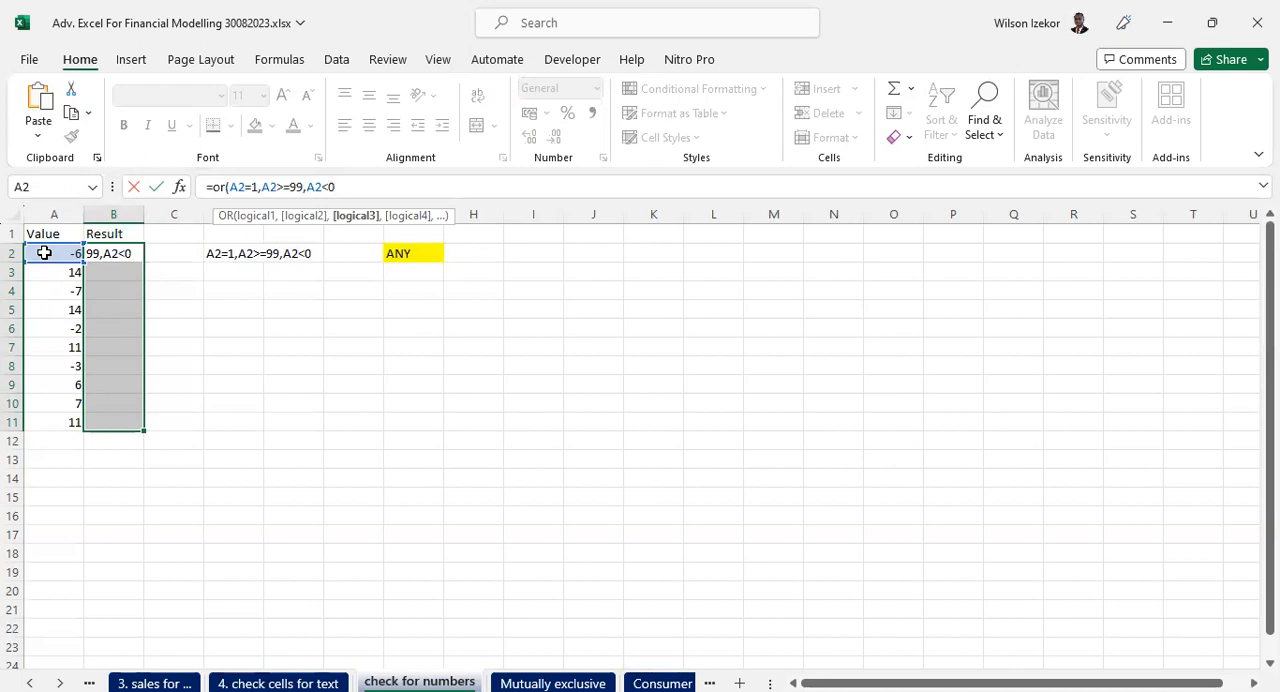
pyautogui.write(')')
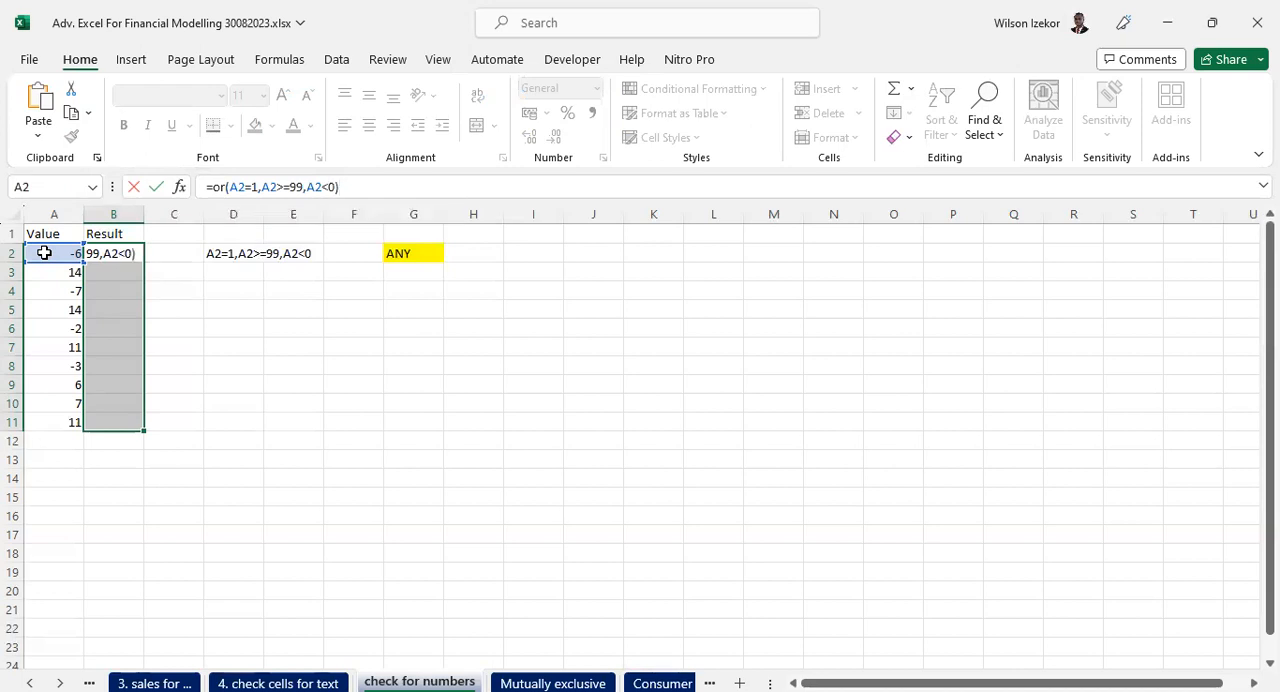
pyautogui.hotkey('ctrl', 'Return')
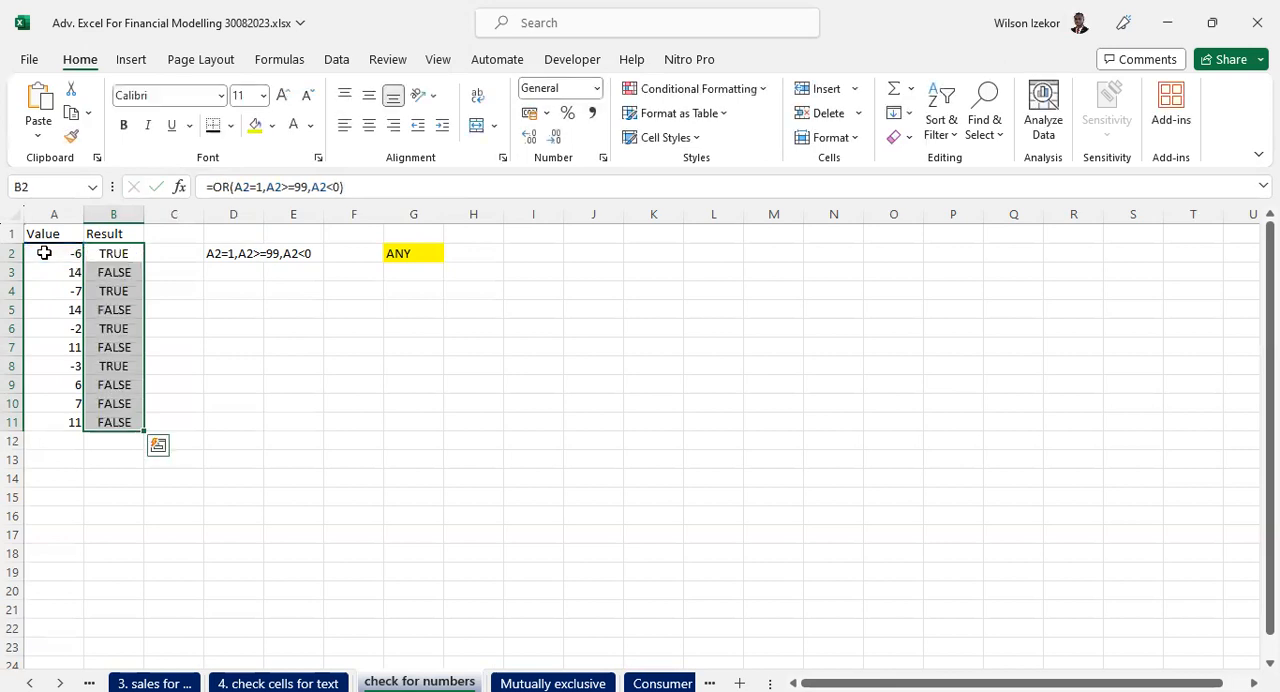
# - Check the refilled OR formulas in several Result cells between B3 and B11 against the Value column
pyautogui.click(106, 346)
pyautogui.click(114, 386)
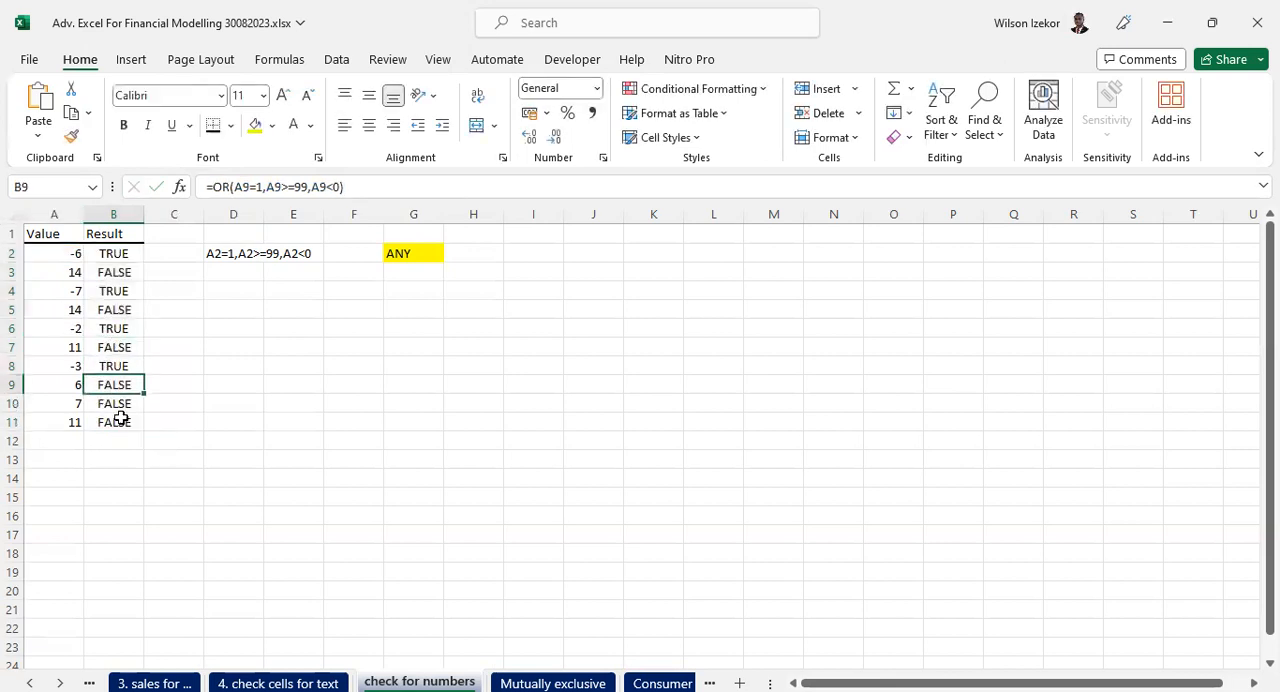
pyautogui.click(120, 420)
pyautogui.click(106, 366)
pyautogui.click(106, 310)
pyautogui.click(106, 272)
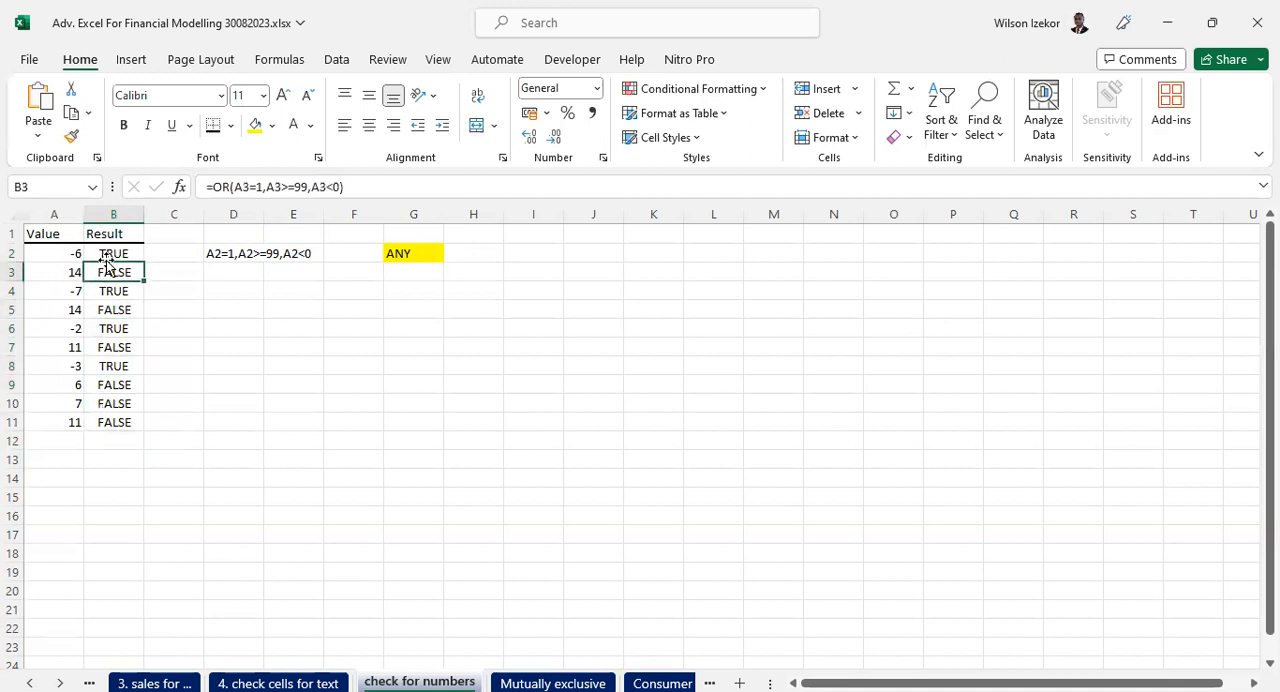
pyautogui.moveTo(40, 233); pyautogui.dragTo(100, 234)
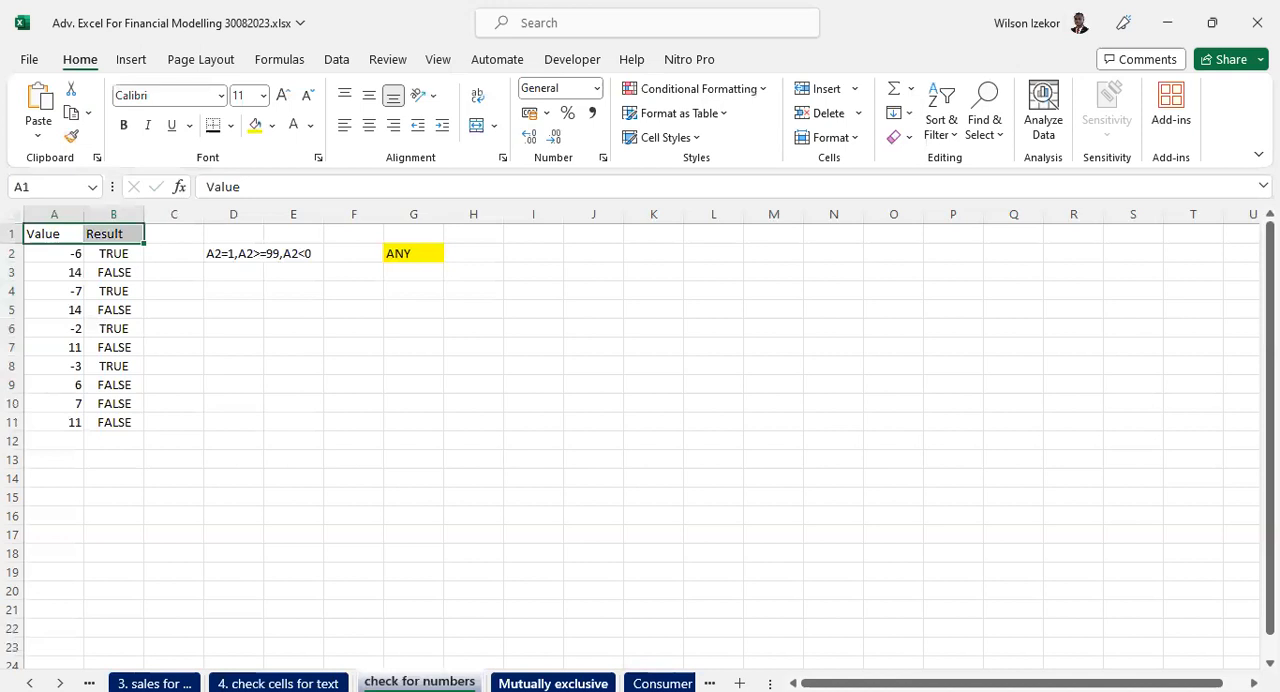
# - Look through the remaining logical function sheets, from "Mutually exclusive" to "TYPE for invalid values"
pyautogui.click(553, 683)
pyautogui.click(60, 683)
pyautogui.click(60, 683)
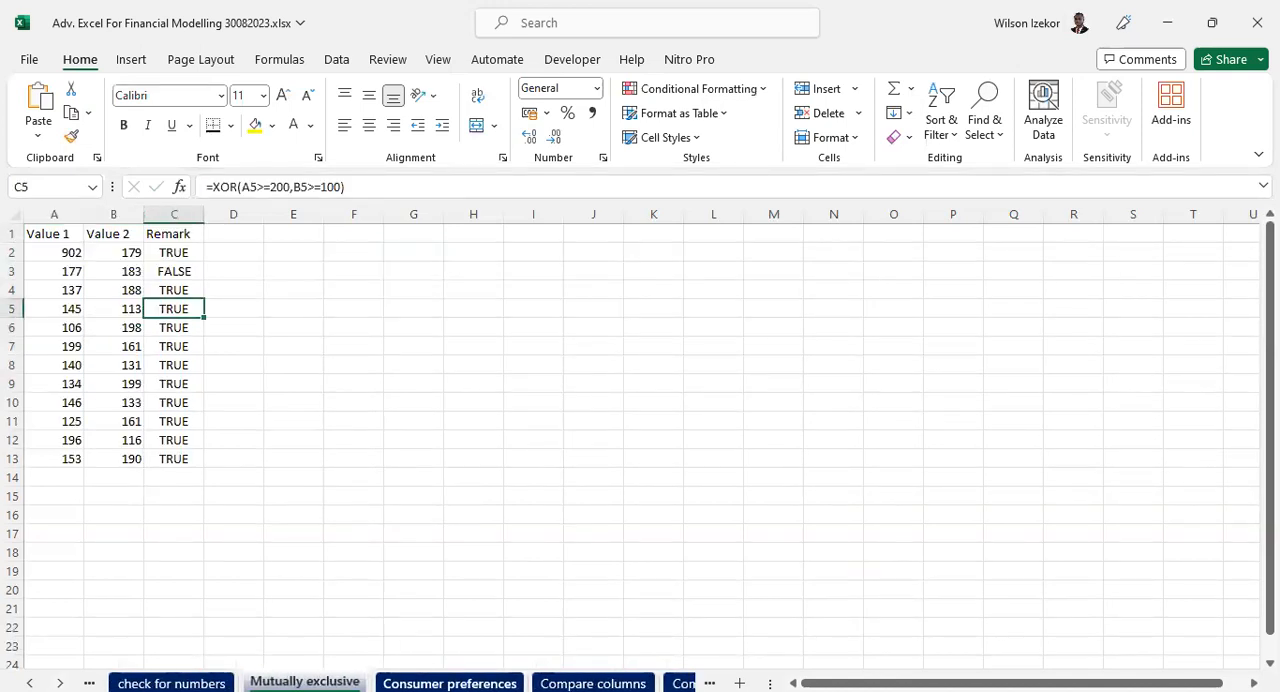
pyautogui.hotkey('ctrl', 'pagedown')
pyautogui.hotkey('ctrl', 'pagedown')
pyautogui.hotkey('ctrl', 'pagedown')
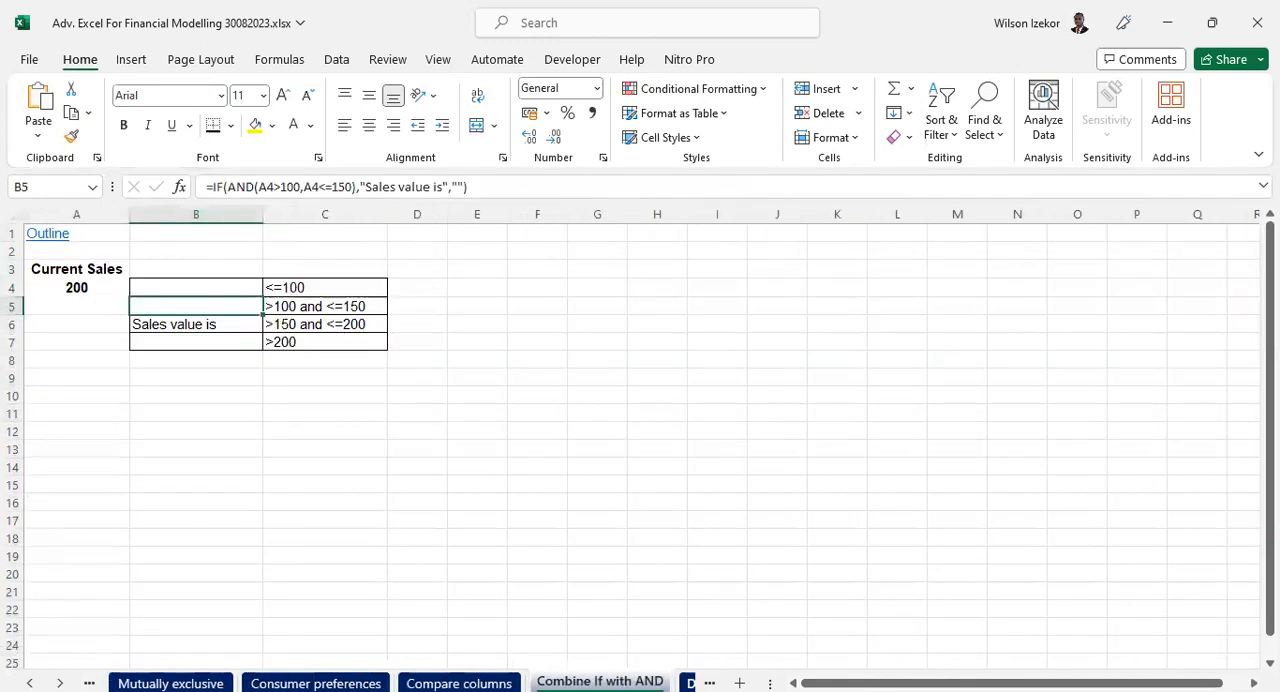
pyautogui.hotkey('ctrl', 'pagedown')
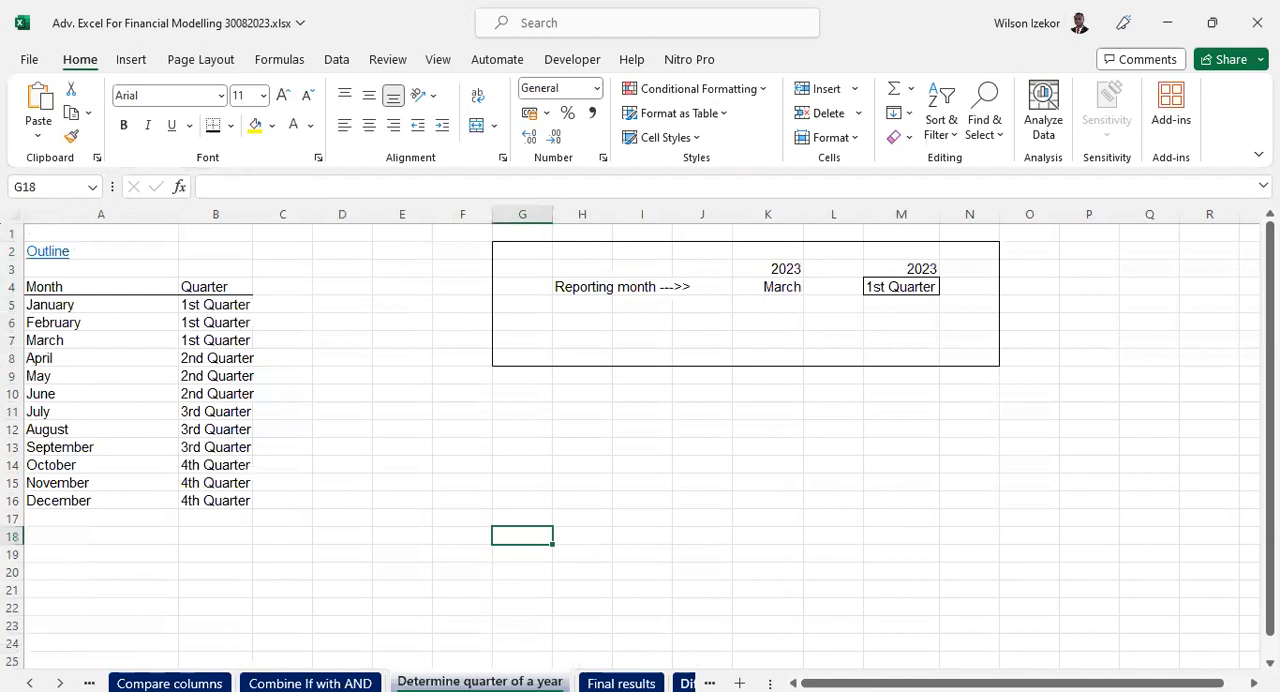
pyautogui.hotkey('ctrl', 'pagedown')
pyautogui.hotkey('ctrl', 'pagedown')
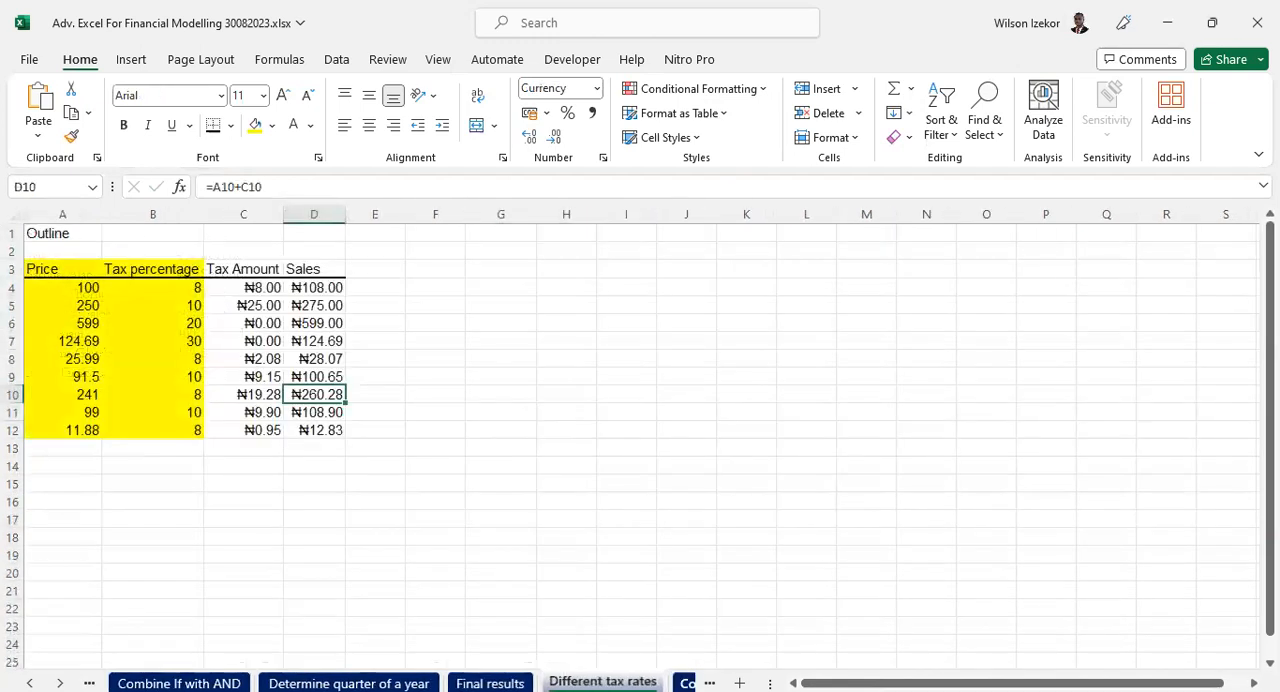
pyautogui.hotkey('ctrl', 'pagedown')
pyautogui.hotkey('ctrl', 'pagedown')
pyautogui.hotkey('ctrl', 'pagedown')
pyautogui.hotkey('ctrl', 'pagedown')
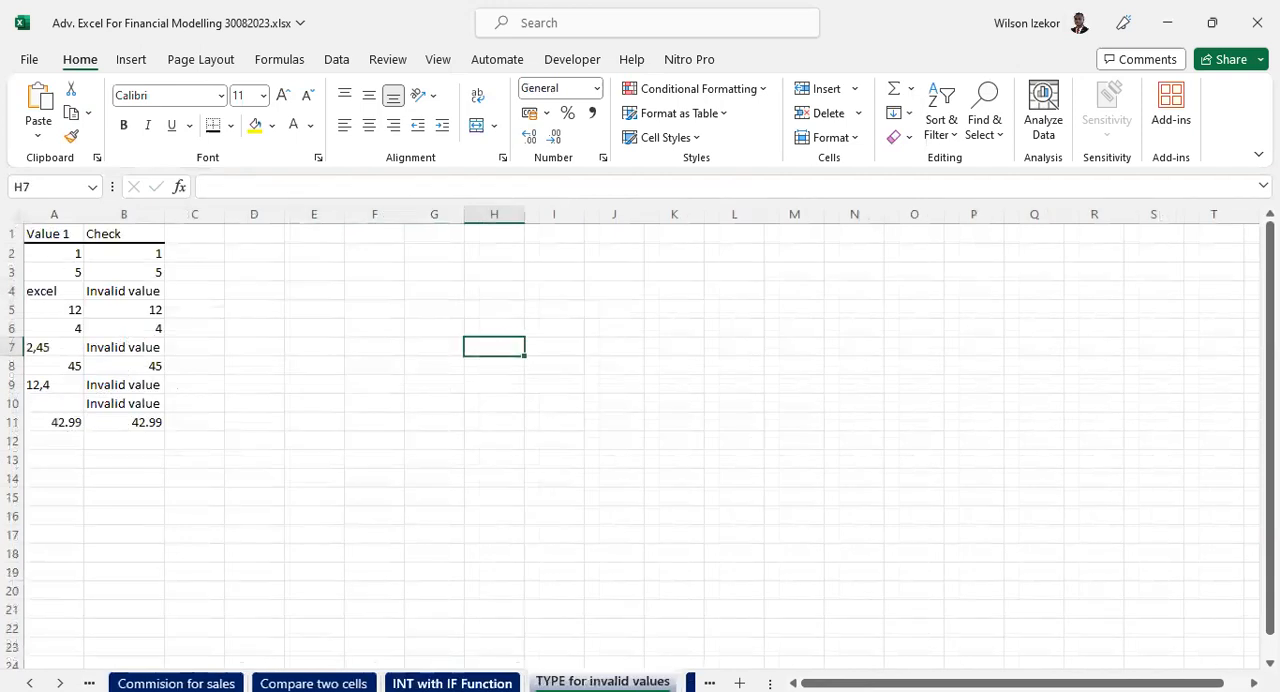
# - Go back to the first logical function case studies and view "2. compare two columns" and "3. sales for ..."
pyautogui.click(30, 683)
pyautogui.click(30, 683)
pyautogui.click(30, 683)
pyautogui.click(30, 683)
pyautogui.click(30, 683)
pyautogui.click(30, 683)
pyautogui.click(30, 683)
pyautogui.click(30, 683)
pyautogui.click(30, 683)
pyautogui.click(30, 683)
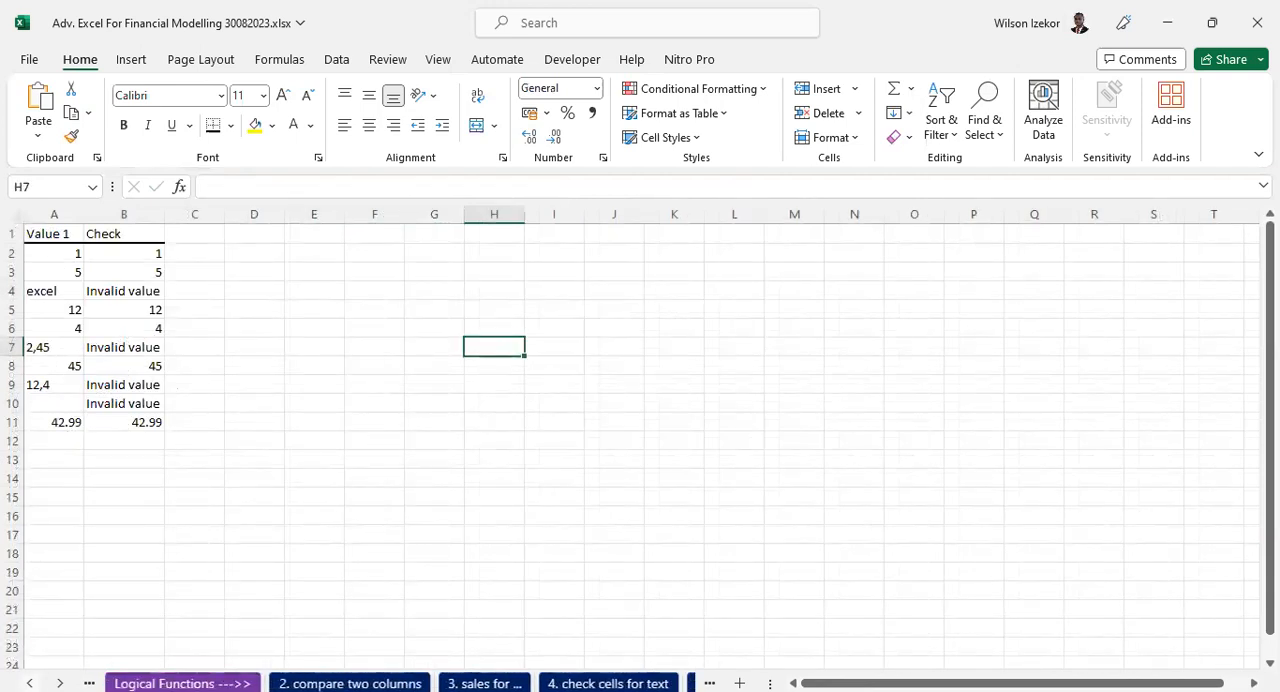
pyautogui.click(350, 683)
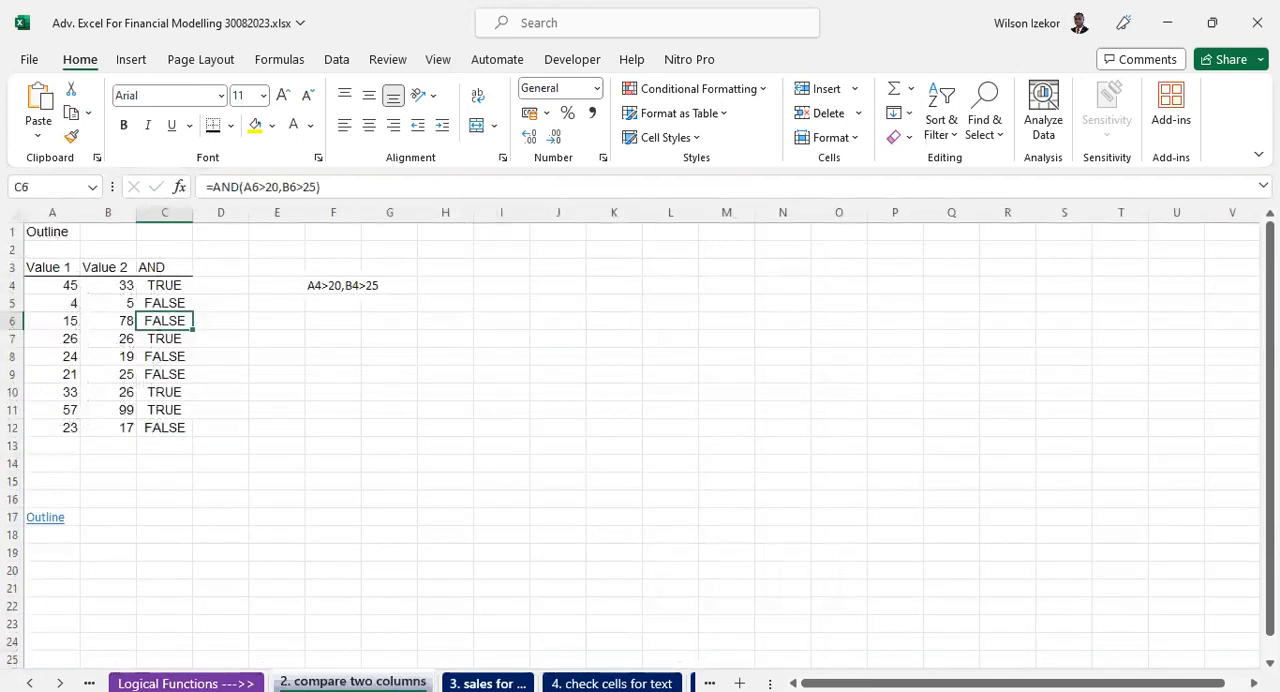
pyautogui.click(487, 683)
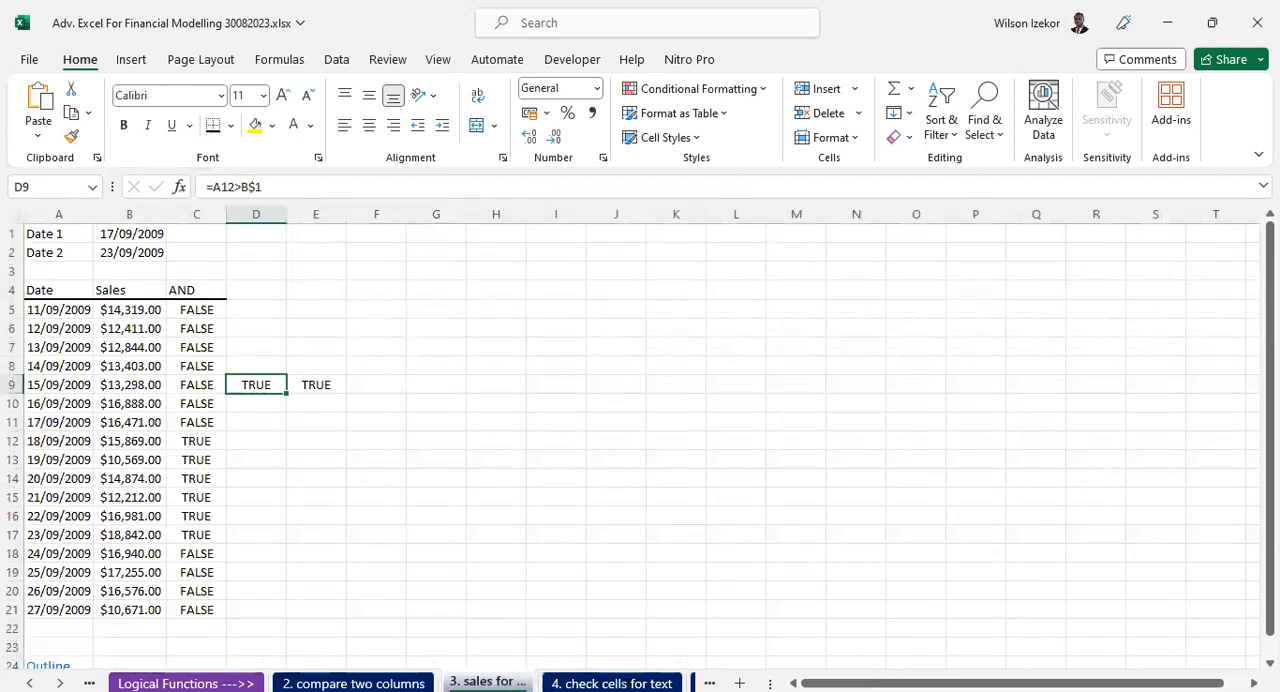
# - Activate the "Determine quarter of a year" sheet from the full sheet list and examine its Month and Quarter table
pyautogui.click(60, 683)
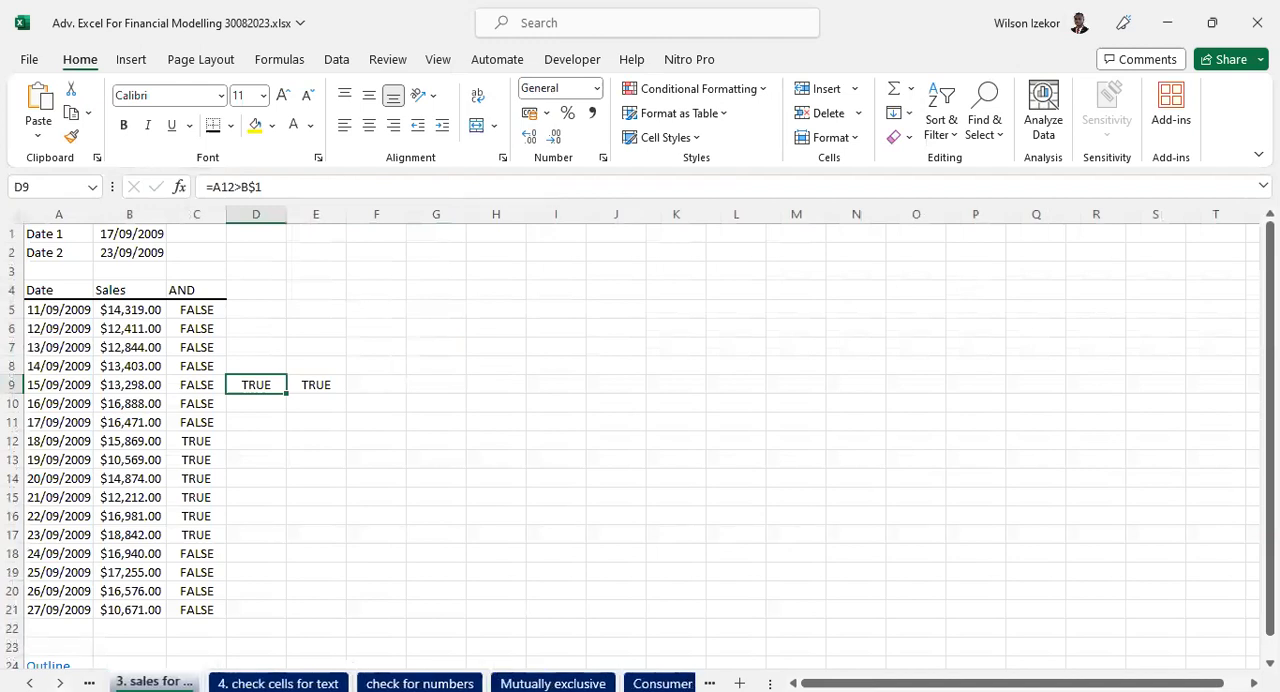
pyautogui.rightClick(60, 683)
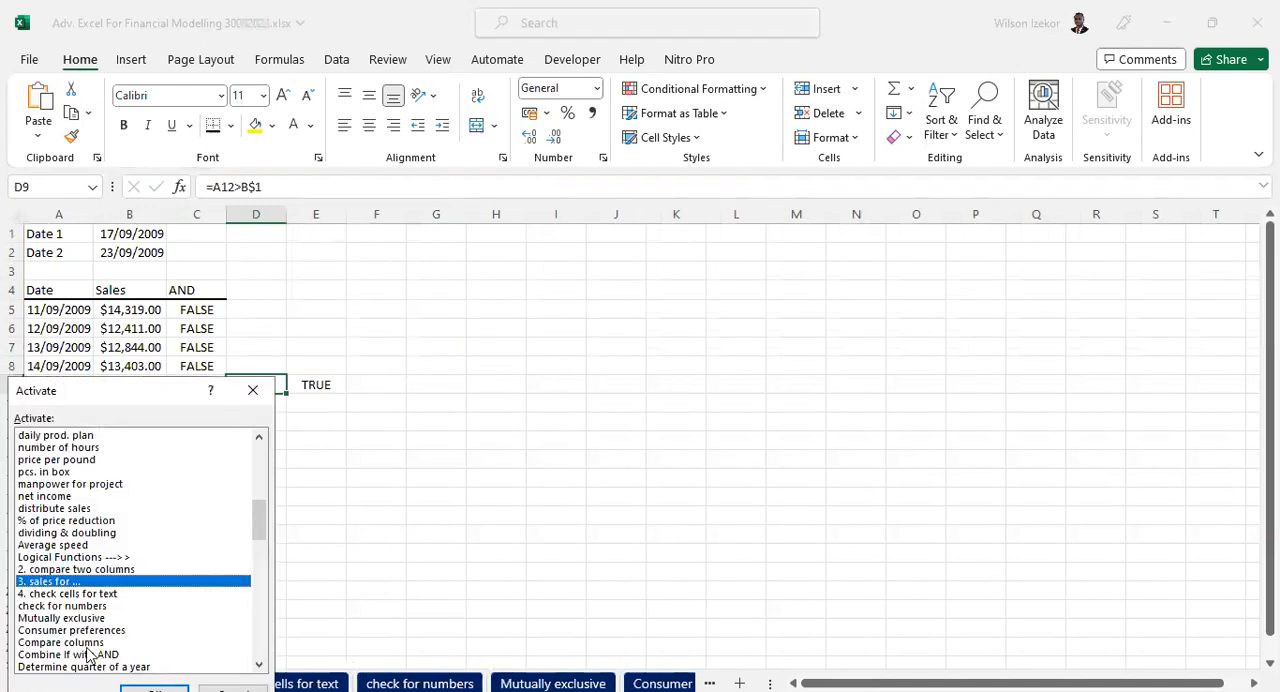
pyautogui.scroll(-1, 100, 650)
pyautogui.scroll(-1, 100, 650)
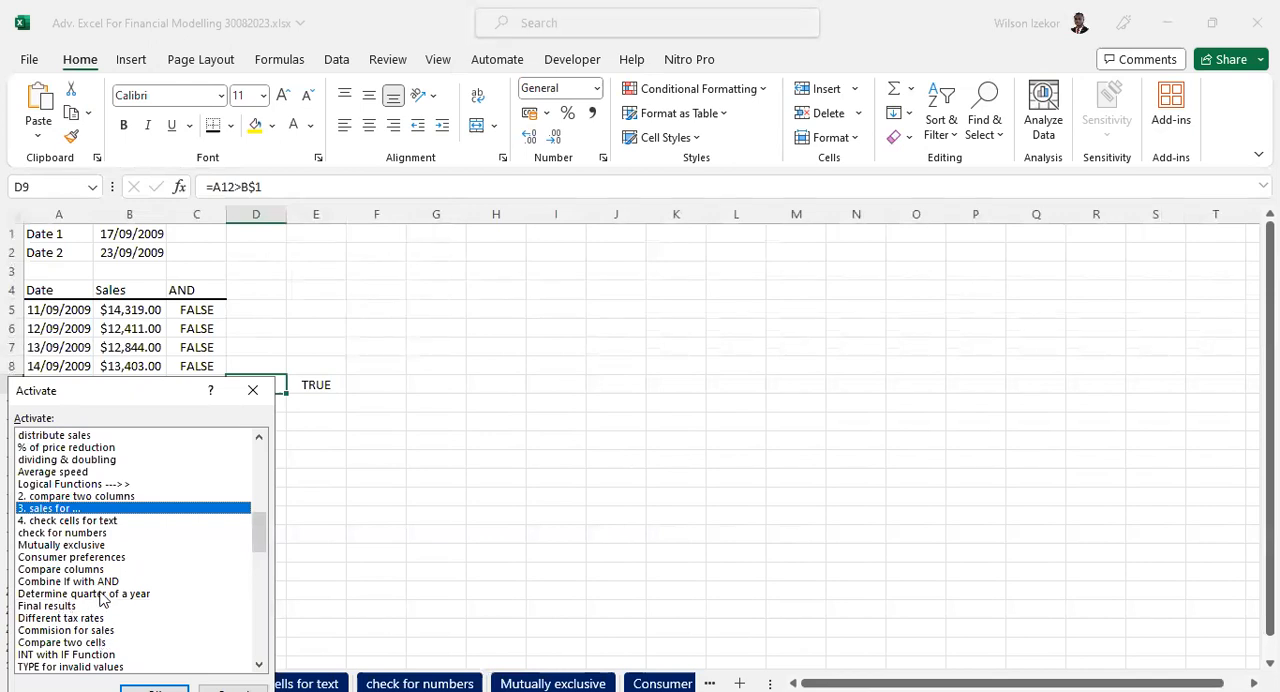
pyautogui.click(100, 594)
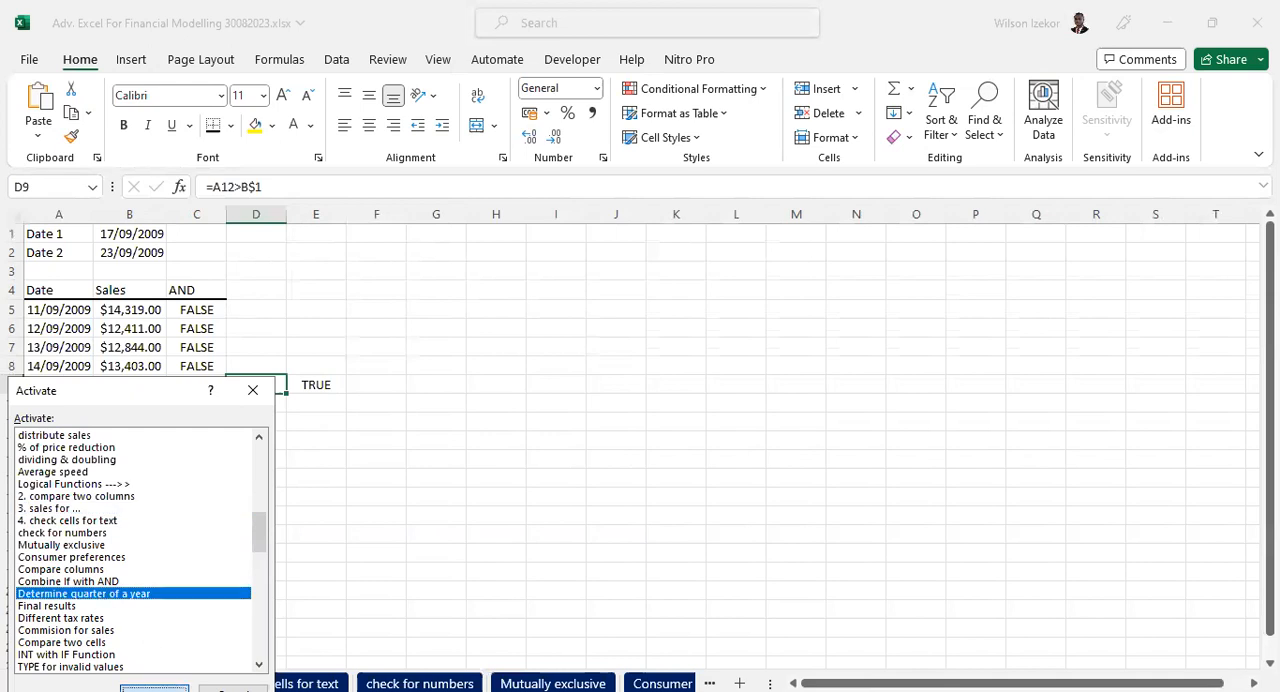
pyautogui.click(154, 688)
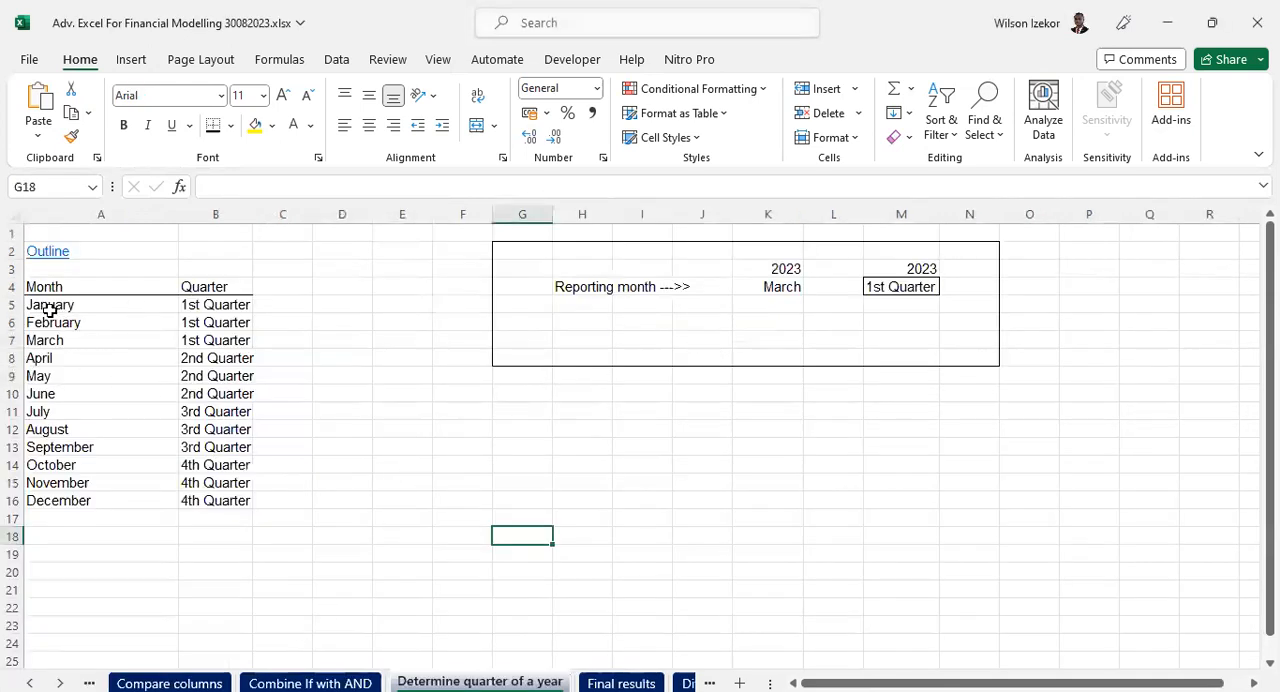
pyautogui.moveTo(44, 281); pyautogui.dragTo(235, 304)
pyautogui.moveTo(195, 471); pyautogui.dragTo(196, 472)
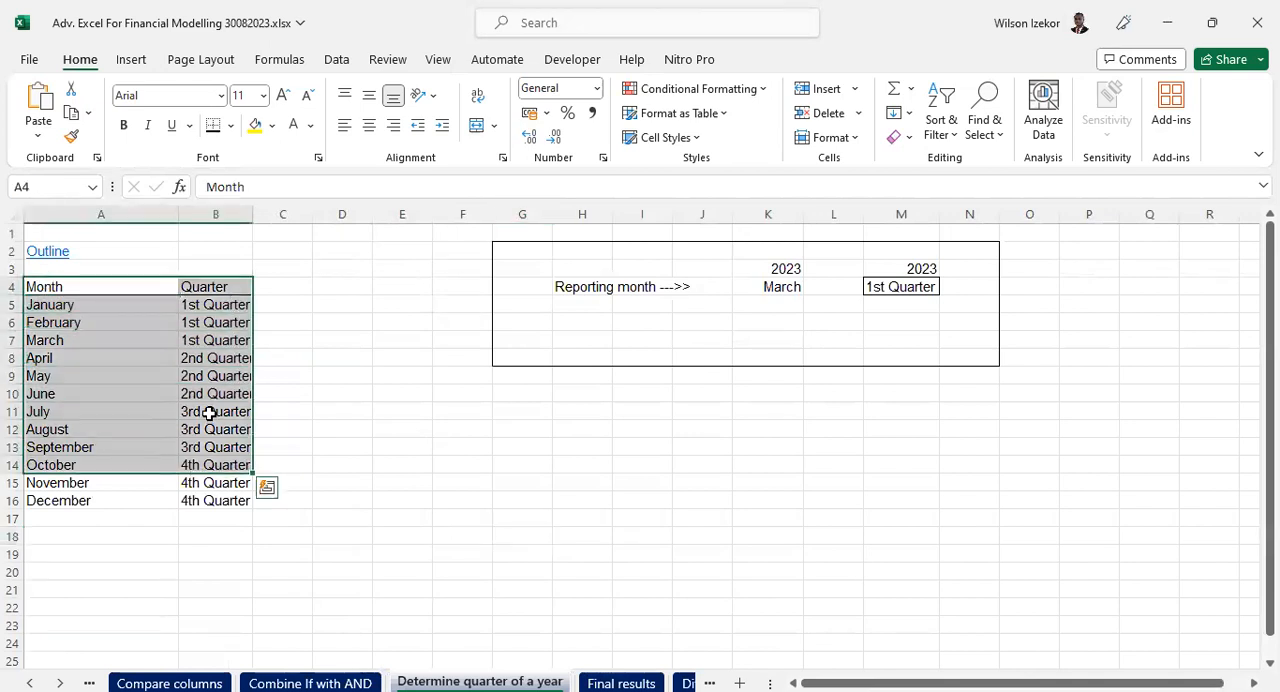
# - Inspect the Quarter formulas in column B for several months between April and October
pyautogui.click(209, 413)
pyautogui.click(206, 373)
pyautogui.click(201, 406)
pyautogui.click(214, 447)
pyautogui.click(217, 465)
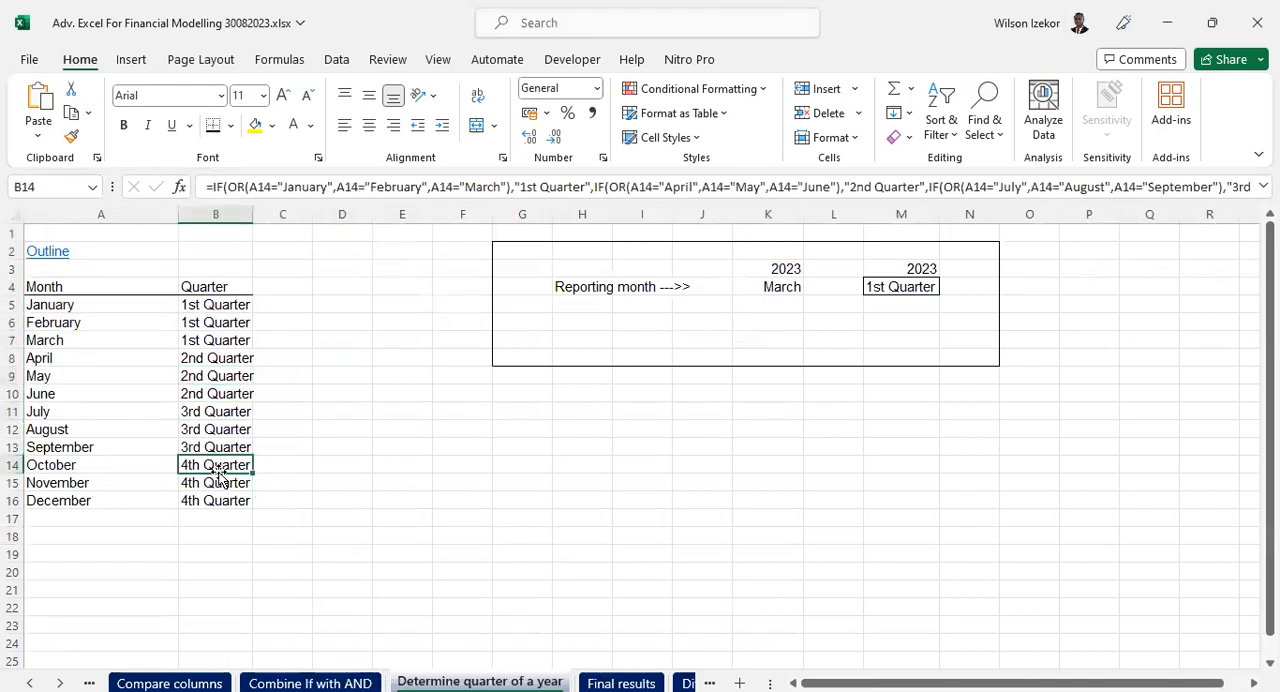
pyautogui.click(295, 300)
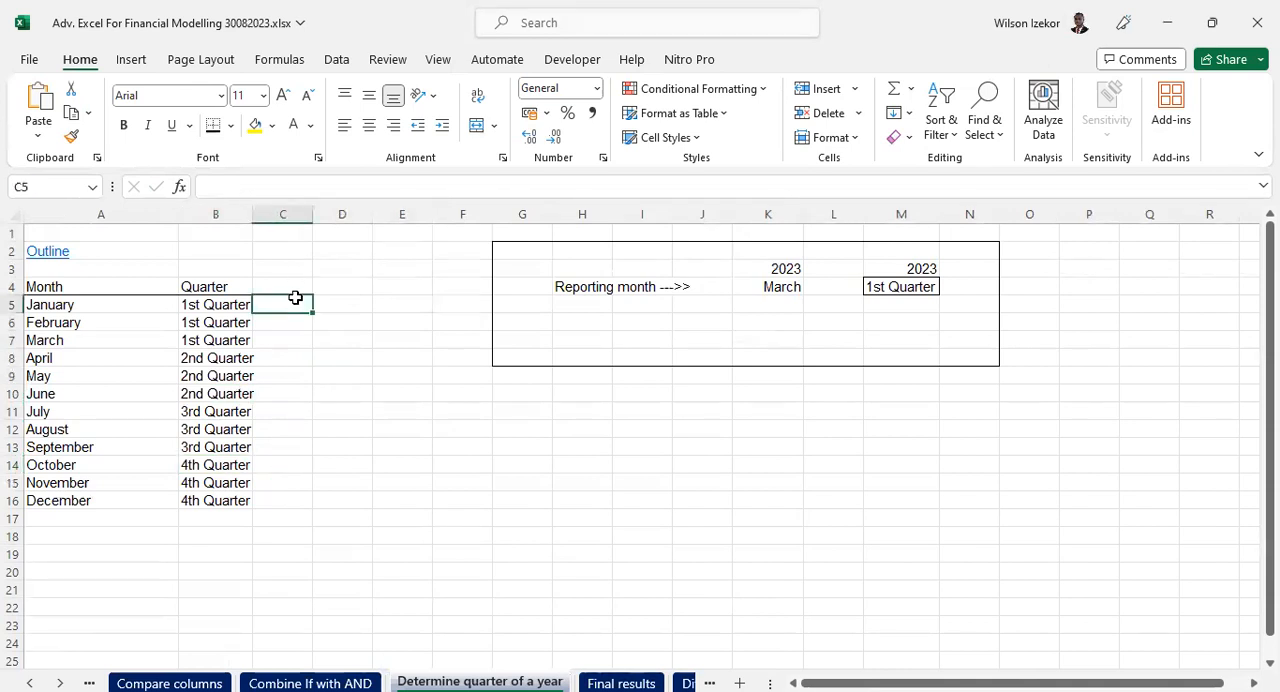
# - Set the reporting month in K4 to August
pyautogui.click(760, 287)
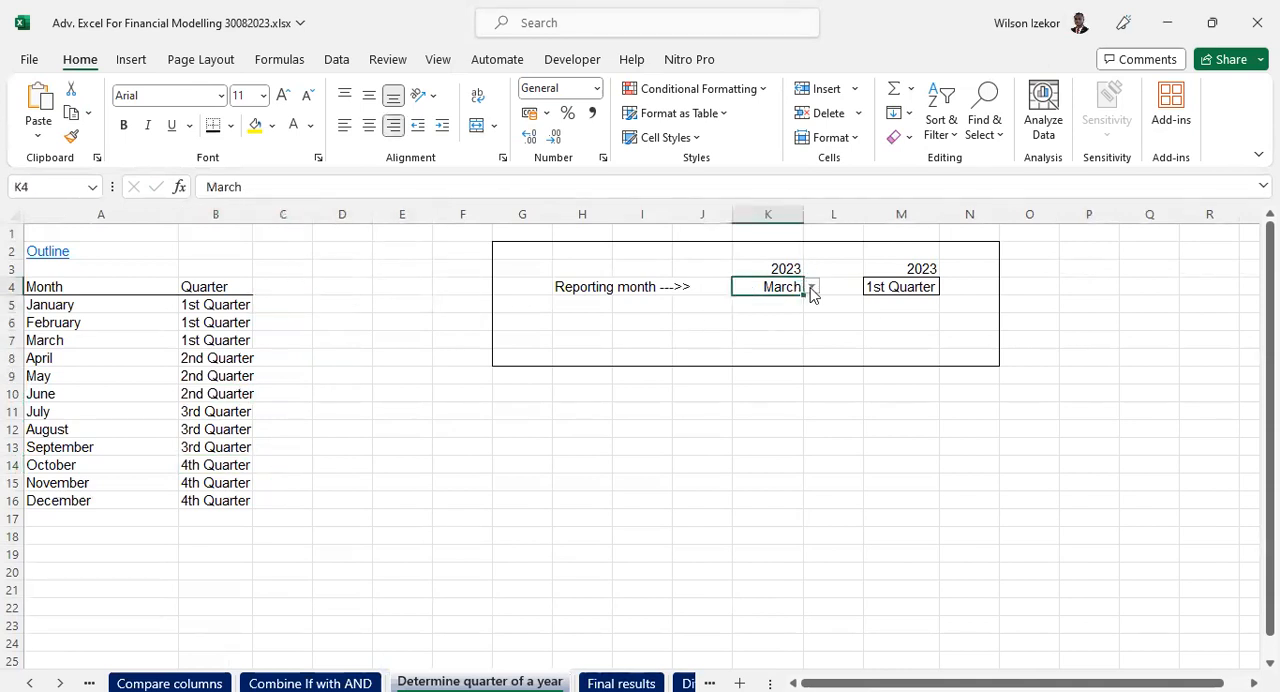
pyautogui.click(812, 288)
pyautogui.click(758, 418)
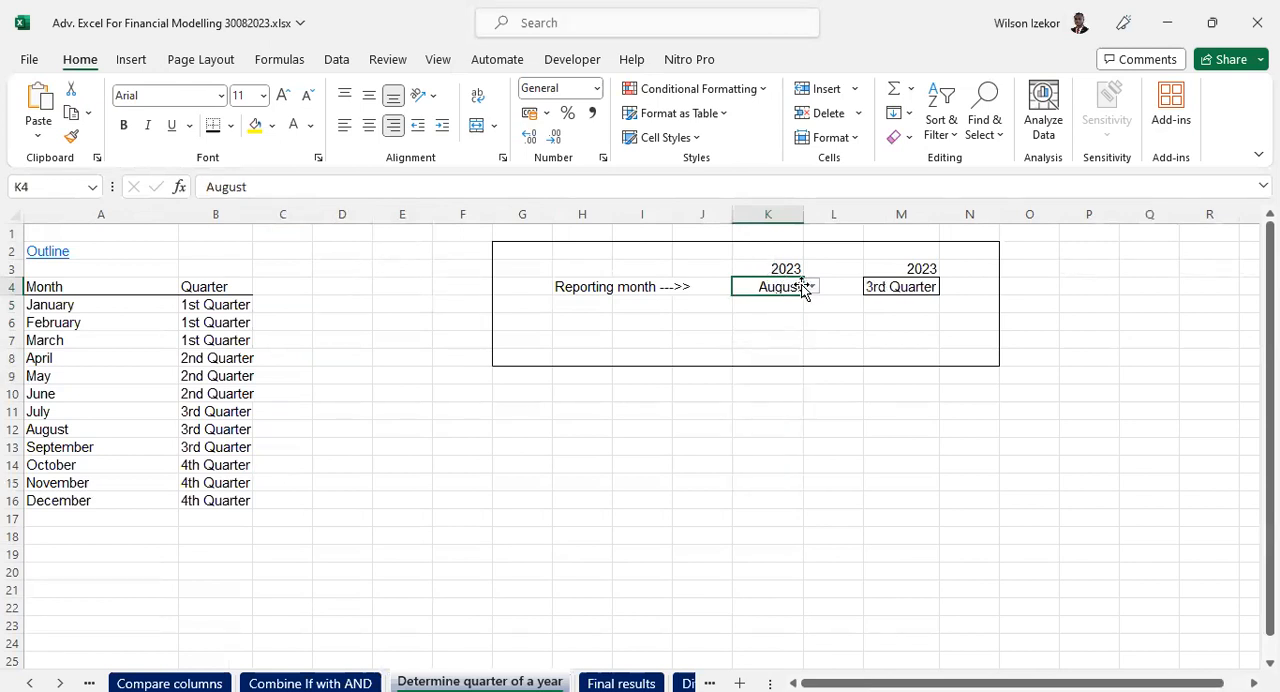
# - Examine the full nested IF and OR formula in M4, expanding the formula bar and highlighting its "March" condition
pyautogui.click(890, 287)
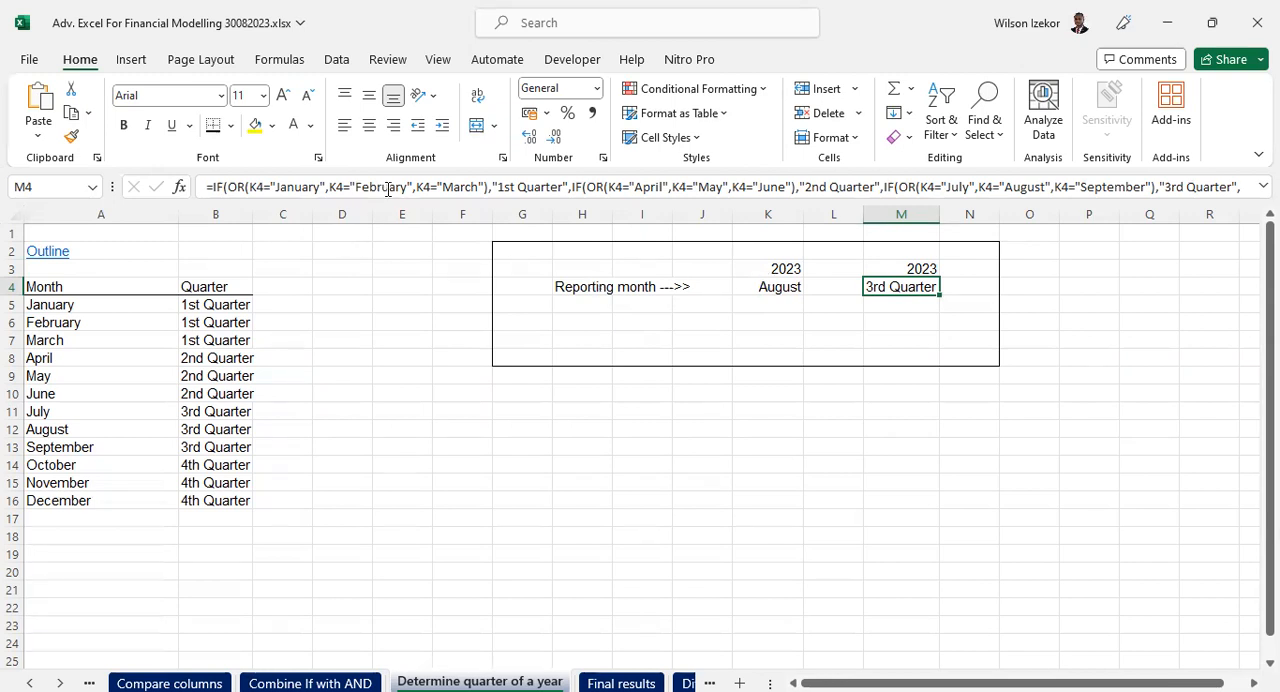
pyautogui.moveTo(384, 200); pyautogui.dragTo(384, 235)
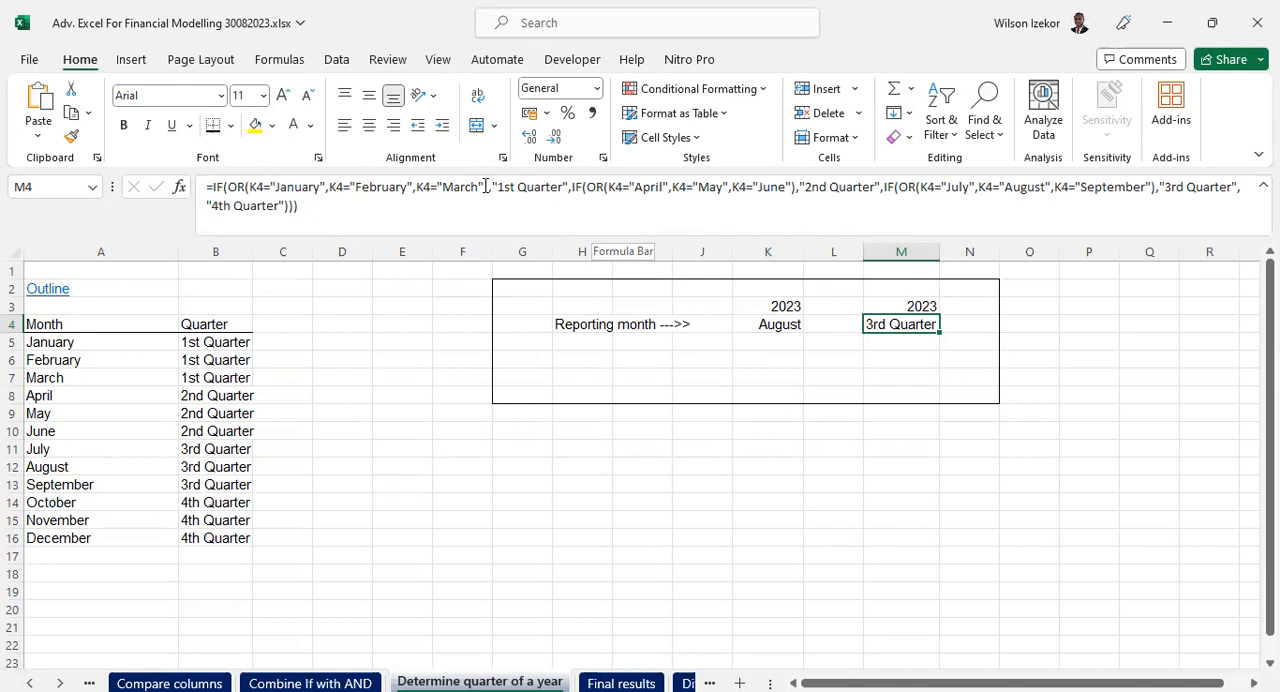
pyautogui.moveTo(487, 186); pyautogui.dragTo(442, 186)
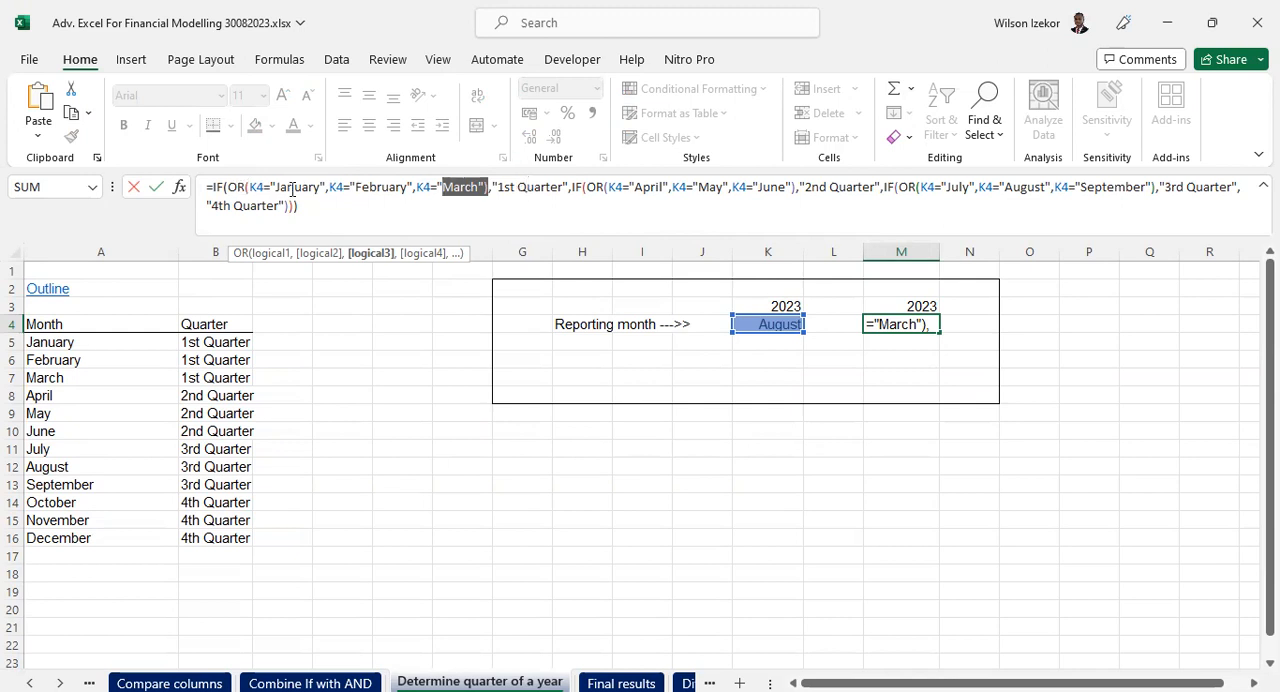
pyautogui.hotkey('ctrl', 'Return')
# - Set the reporting month in K4 to February
pyautogui.click(760, 312)
pyautogui.click(785, 327)
pyautogui.click(815, 334)
pyautogui.click(763, 357)
# - Clear the quarter formula in M4 and begin a new one with =if(or(
pyautogui.click(920, 324)
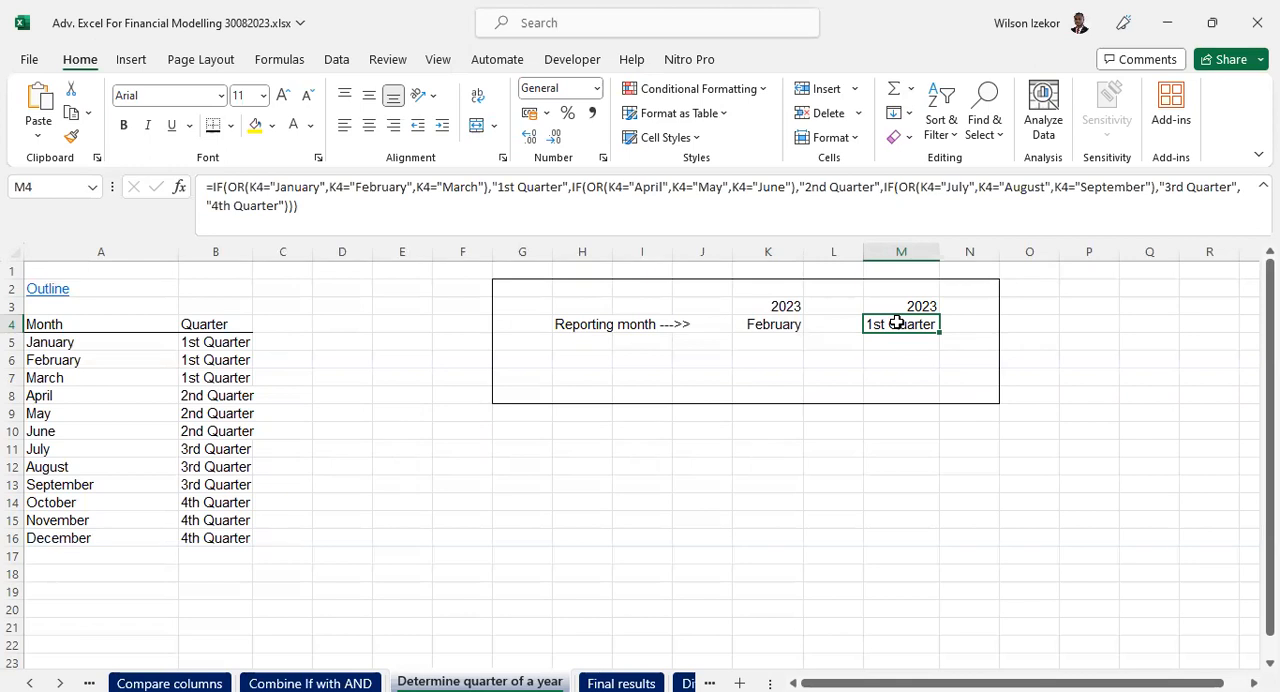
pyautogui.press('Delete')
pyautogui.write('=')
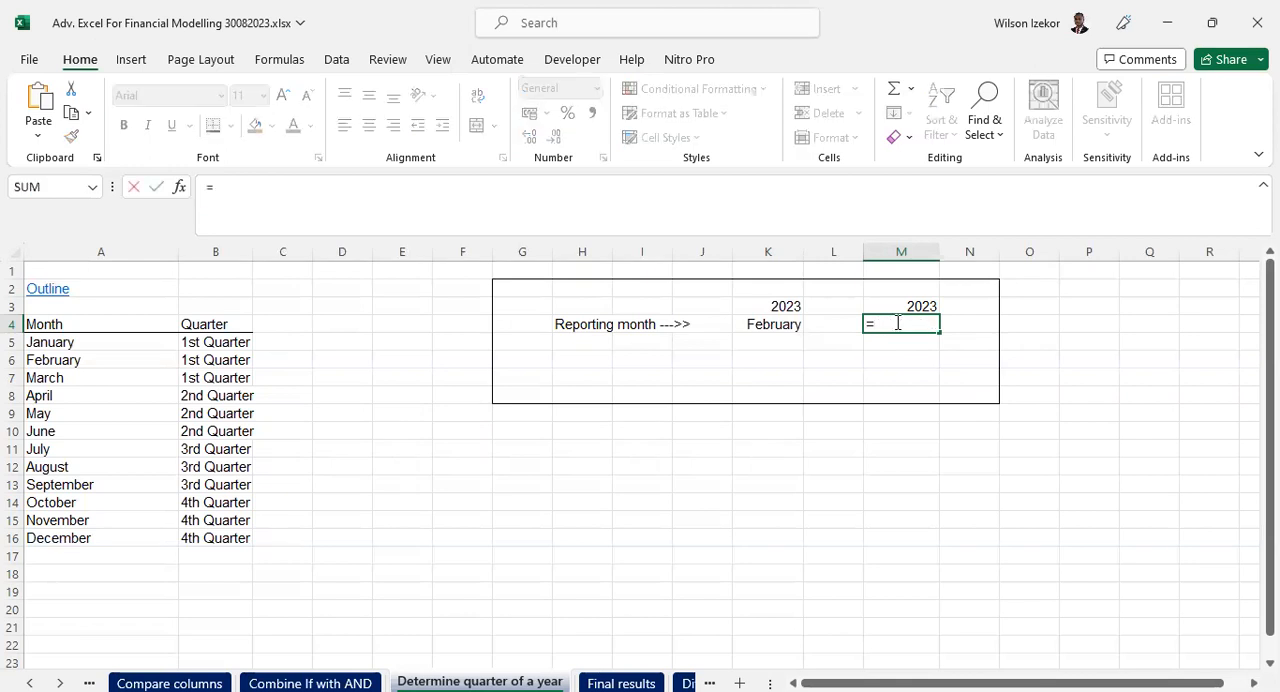
pyautogui.write('if(')
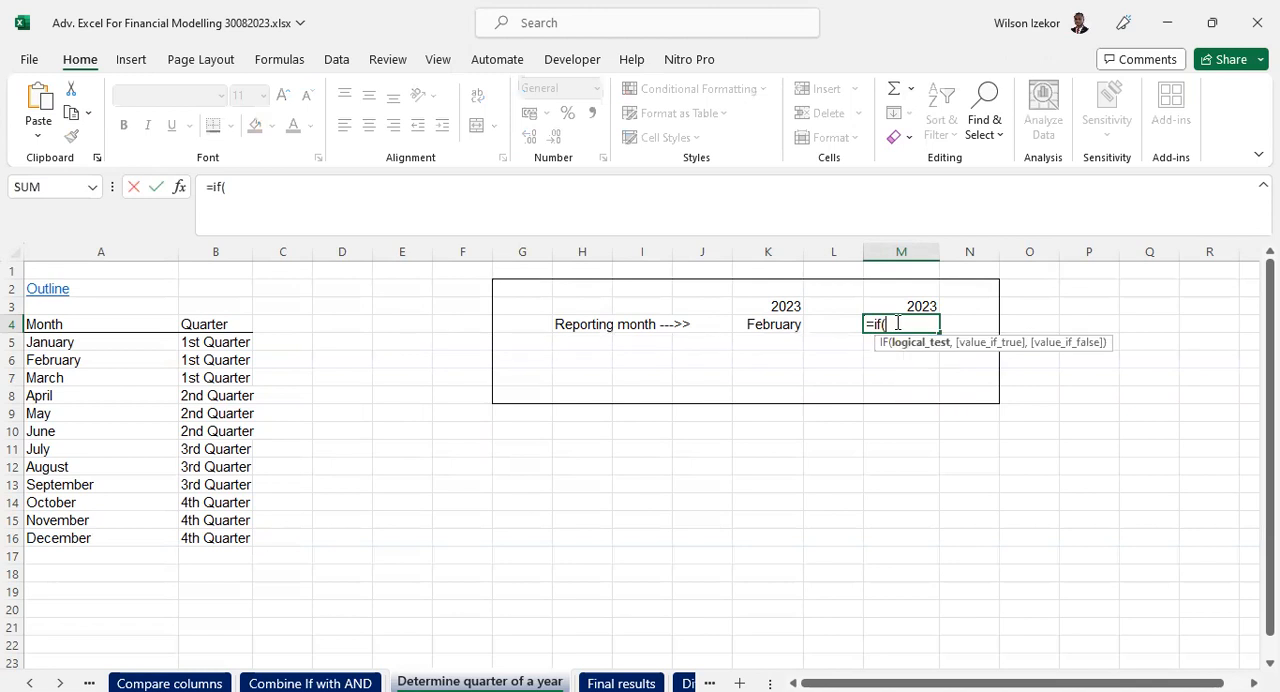
pyautogui.write('or')
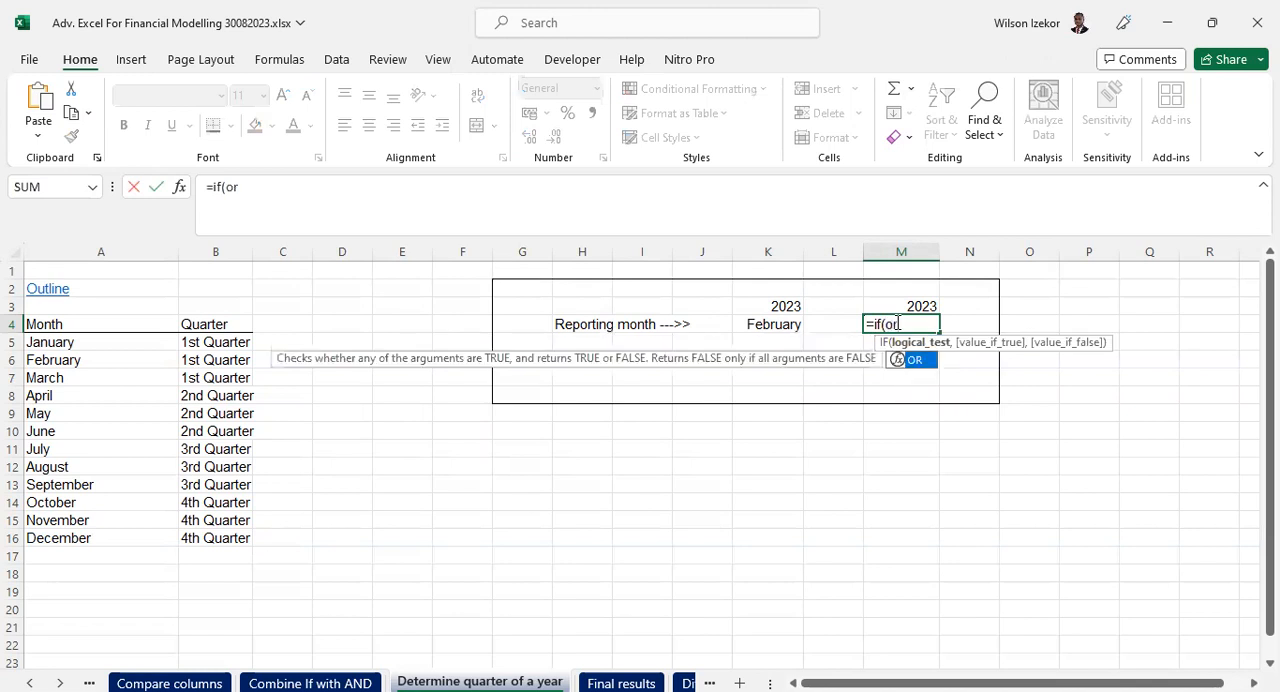
pyautogui.write('(')
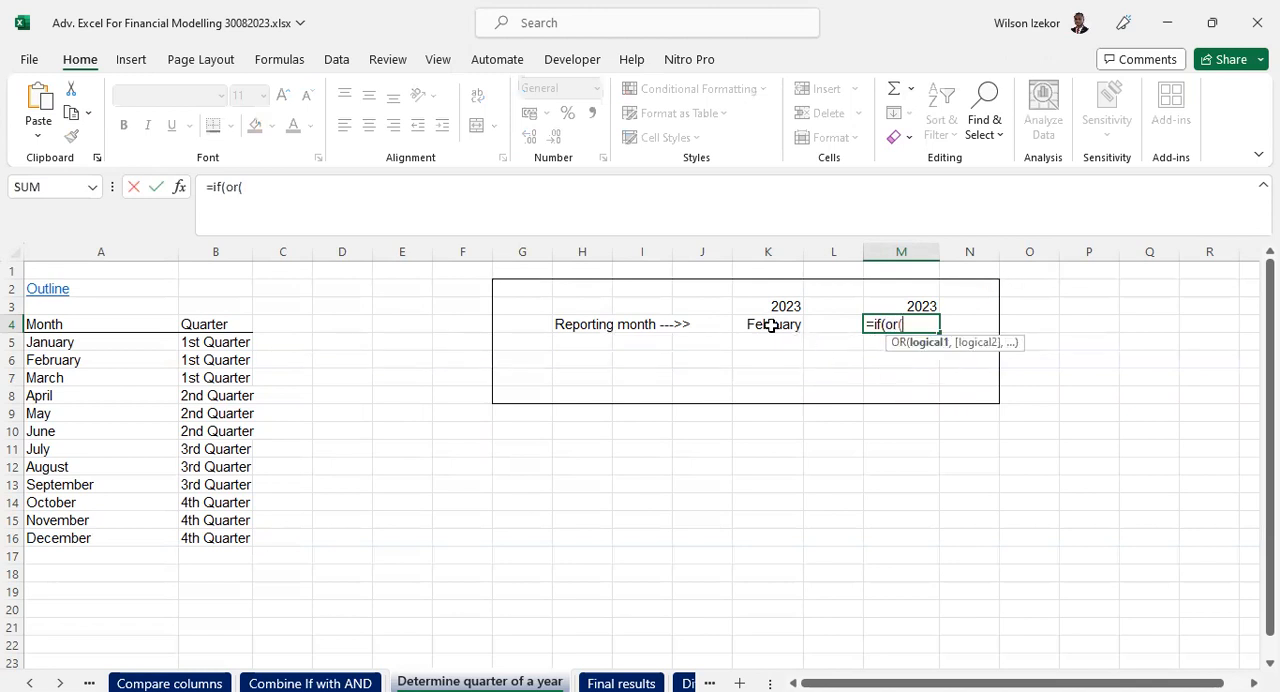
# - Add K4="January" as the first OR condition of the M4 formula, followed by a comma
pyautogui.click(771, 325)
pyautogui.write('="Ja')
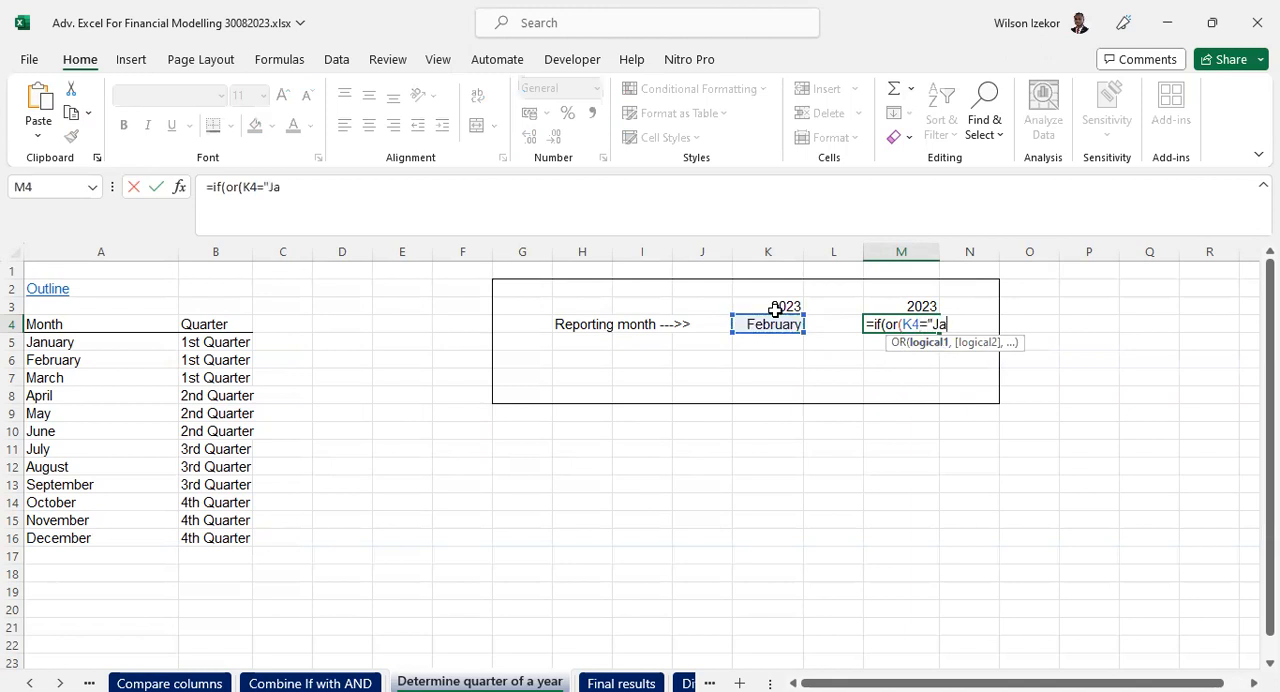
pyautogui.write('nuart')
pyautogui.press('BackSpace')
pyautogui.write('y')
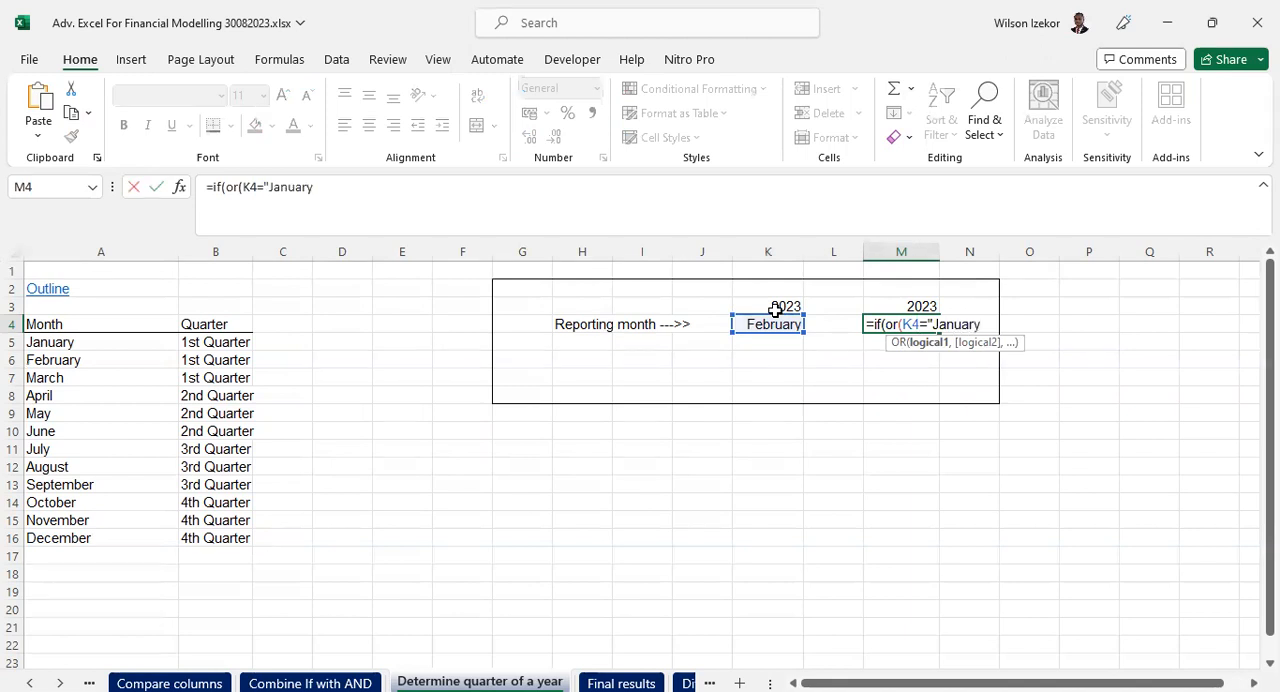
pyautogui.write('",')
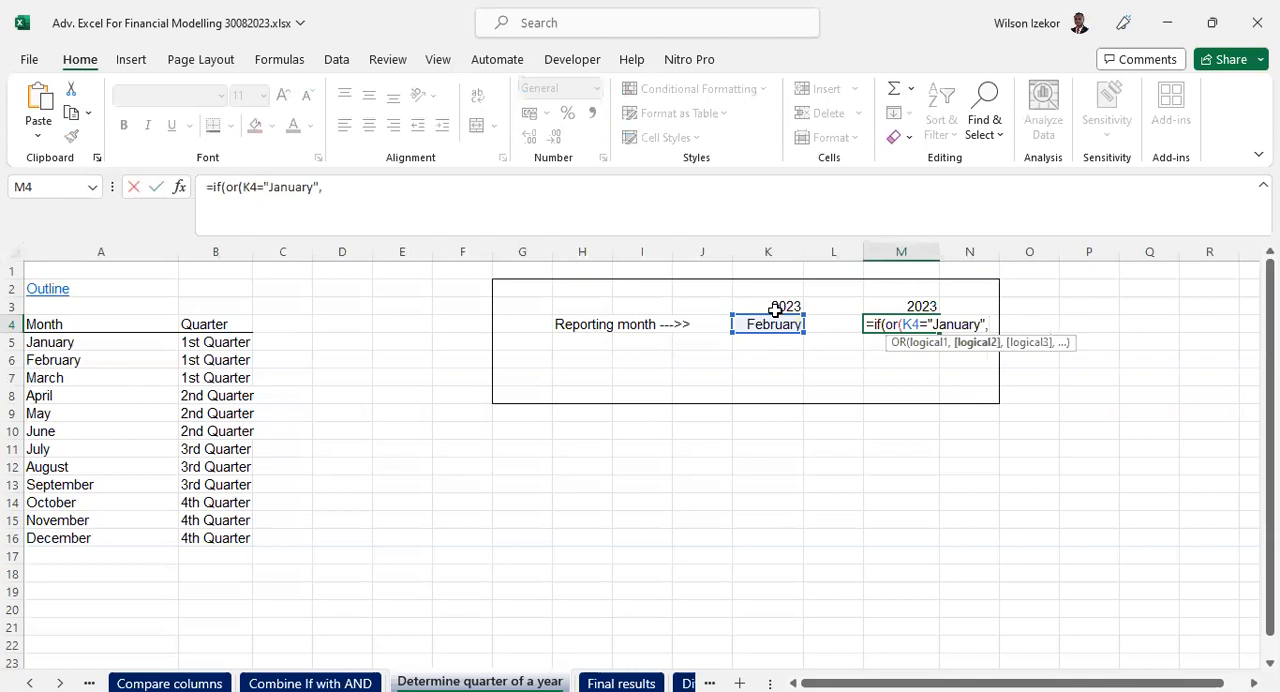
# - Add the conditions K4="February" and K4="March" to the M4 formula and close the first OR
pyautogui.click(768, 324)
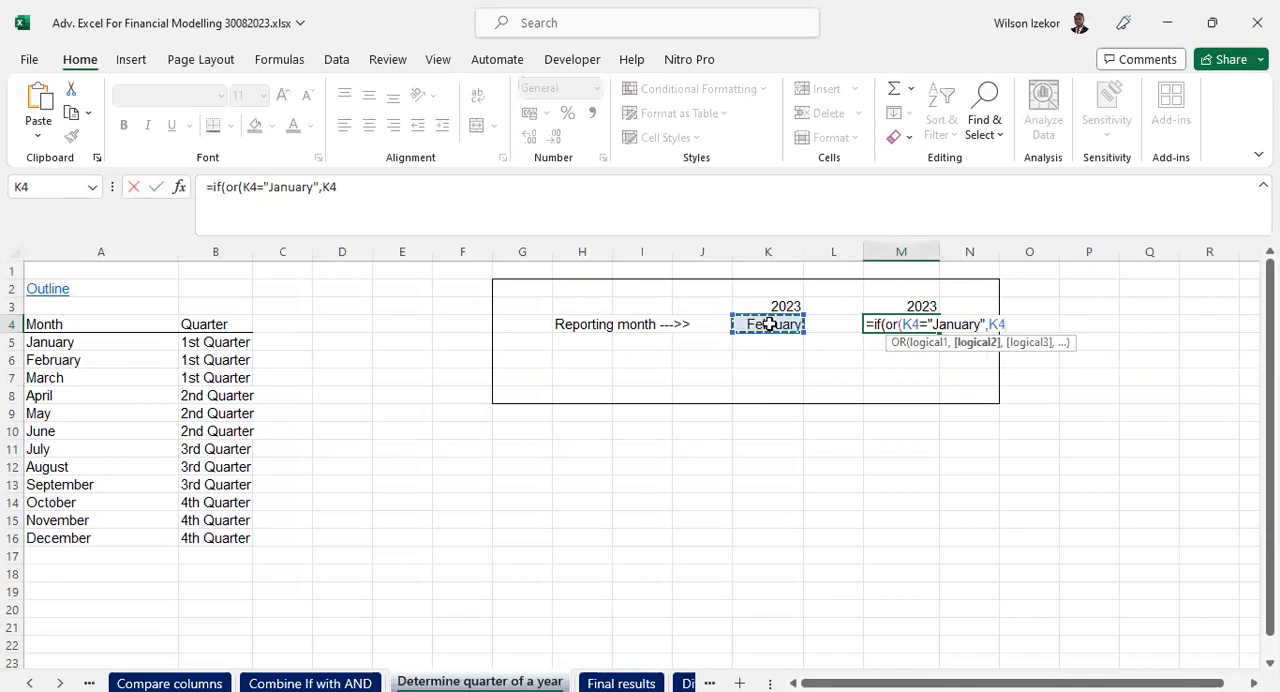
pyautogui.write('="February')
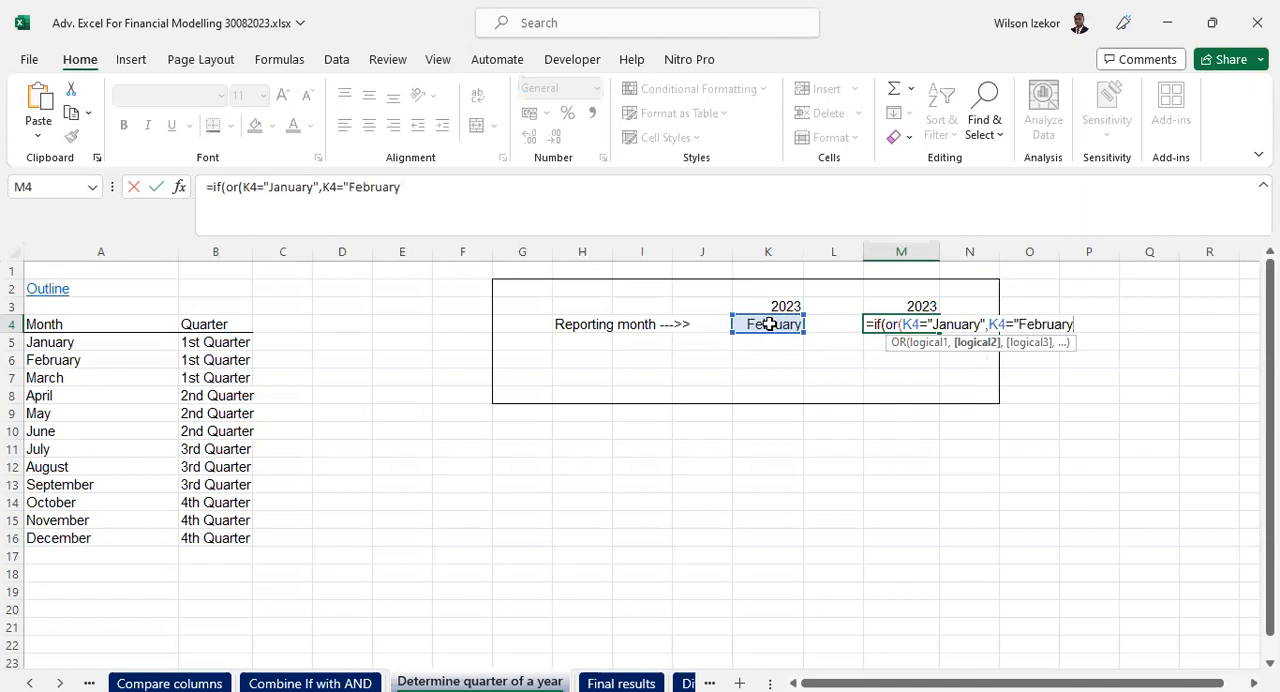
pyautogui.write('",')
pyautogui.click(770, 324)
pyautogui.write('=')
pyautogui.write('"Ma')
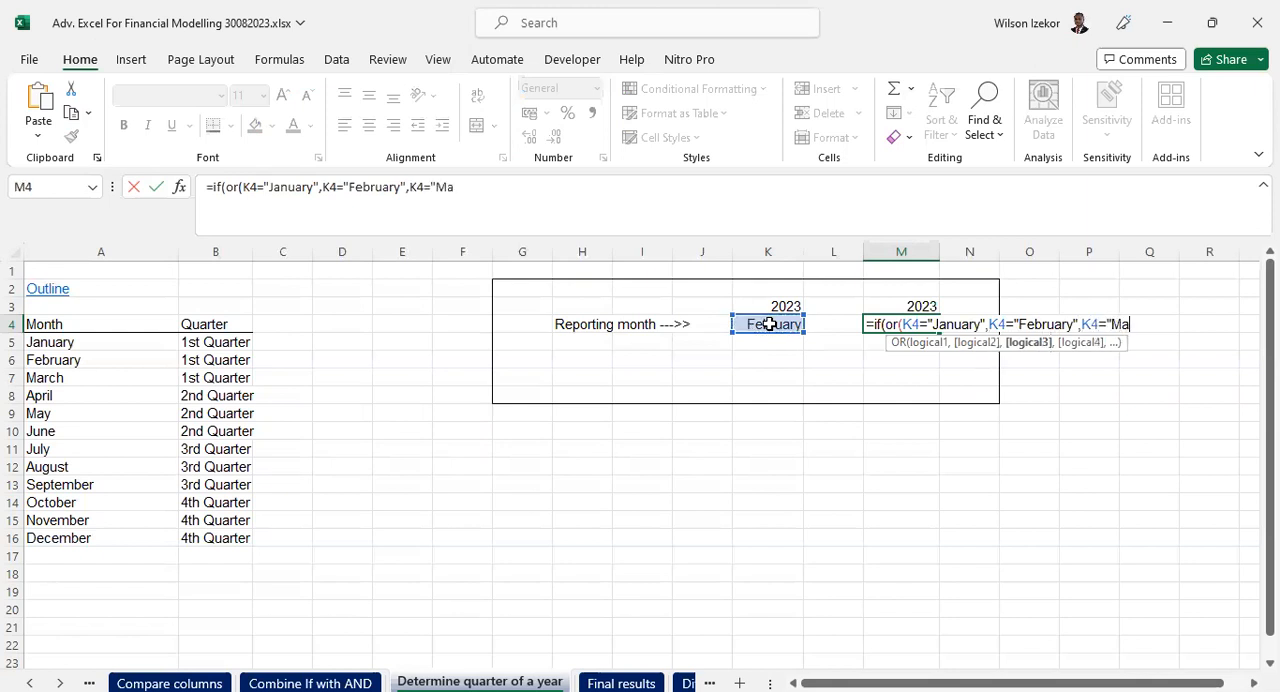
pyautogui.write('rch"),')
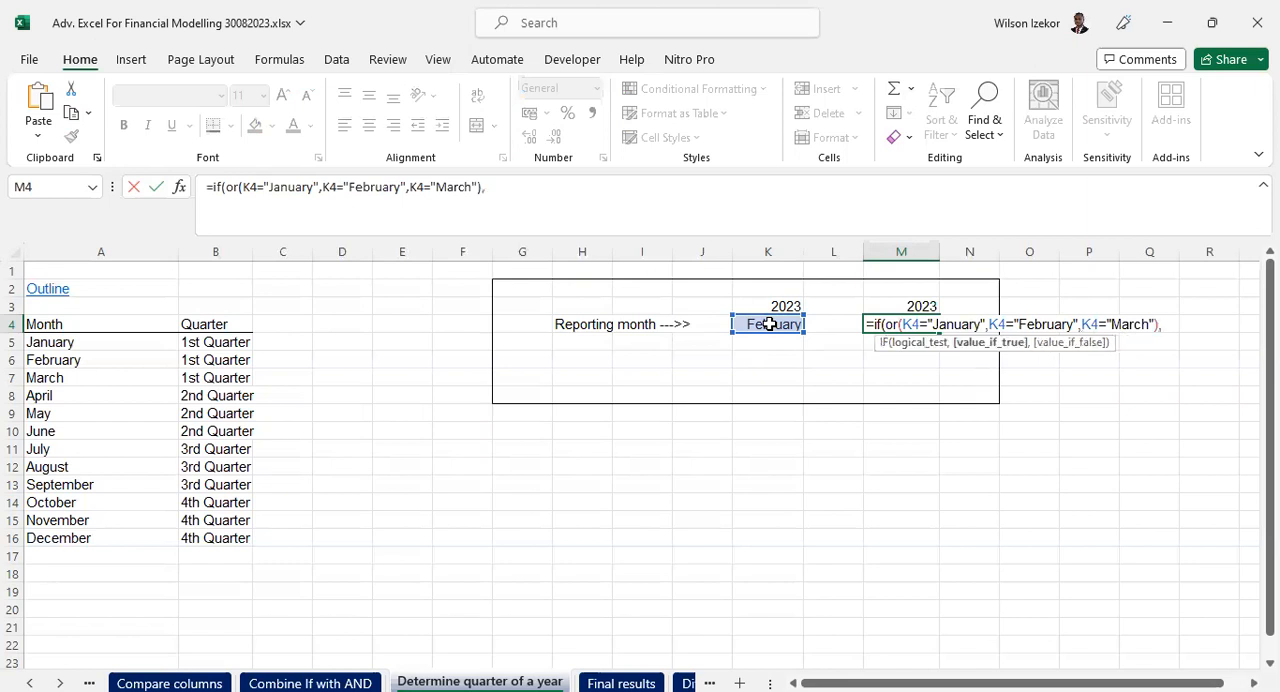
pyautogui.write('"1st Quarter",')
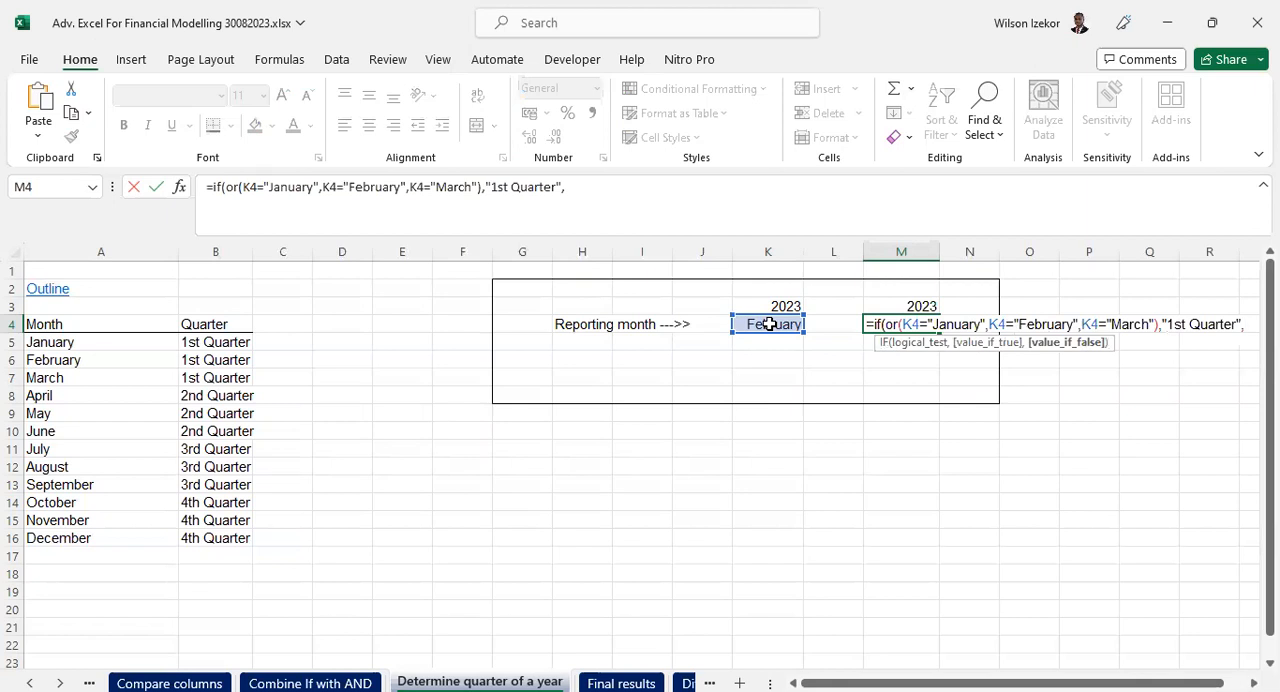
pyautogui.write('if(')
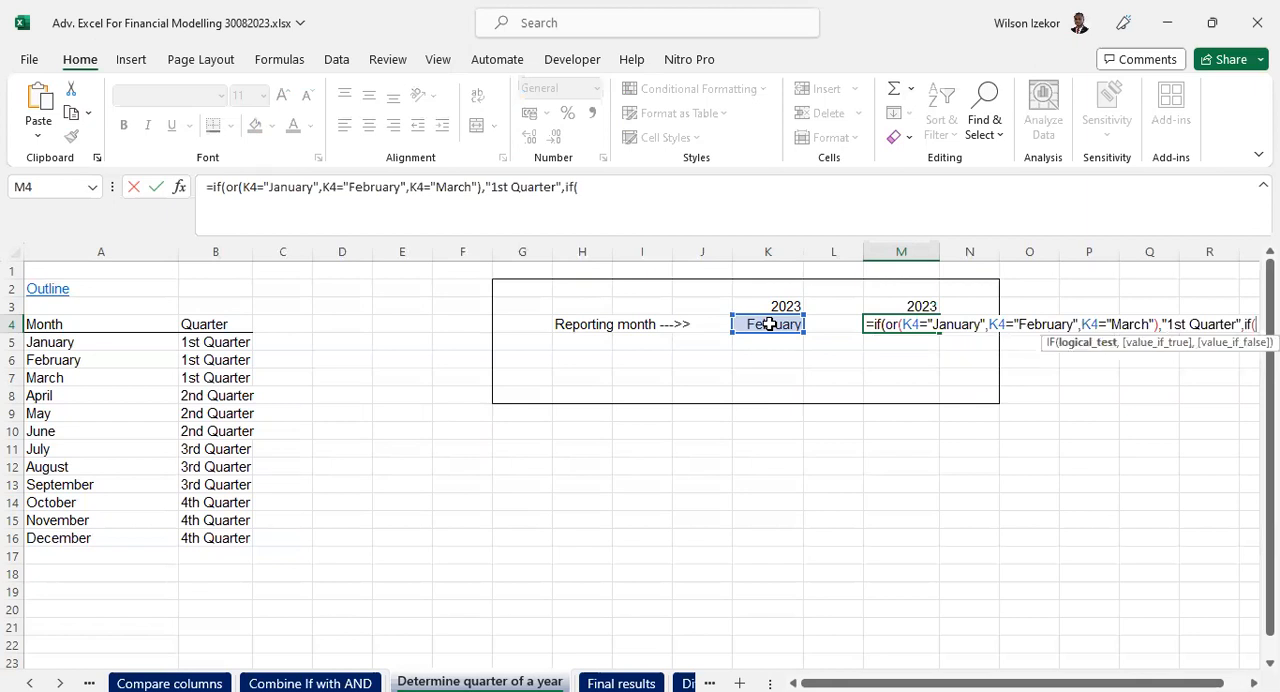
pyautogui.write('or')
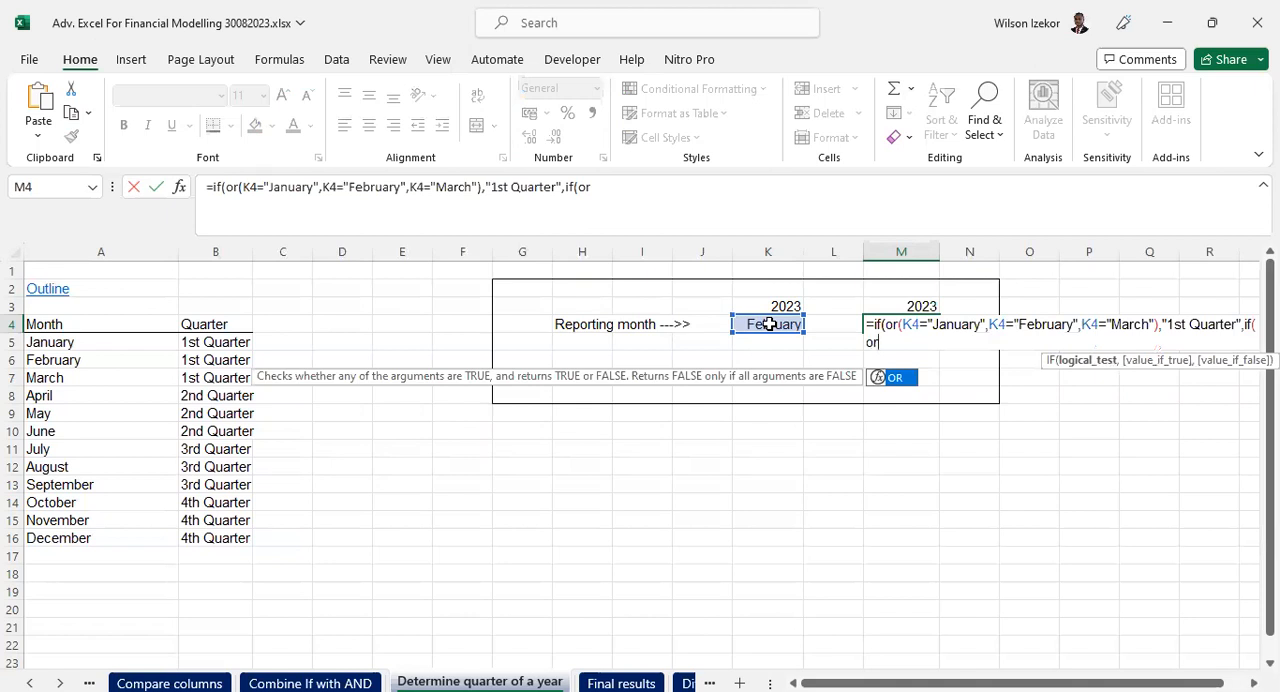
pyautogui.write('(')
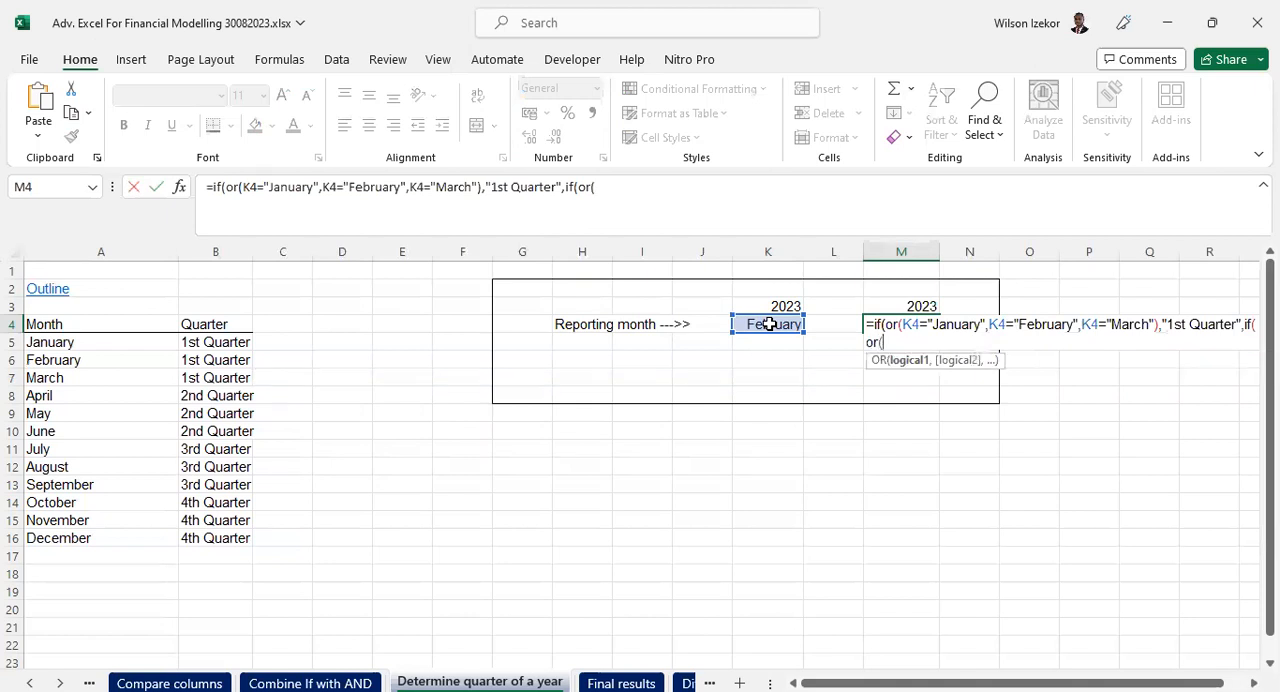
# - Nest a second if(or( in the M4 formula with K4="April" as its first condition
pyautogui.click(770, 324)
pyautogui.write('=')
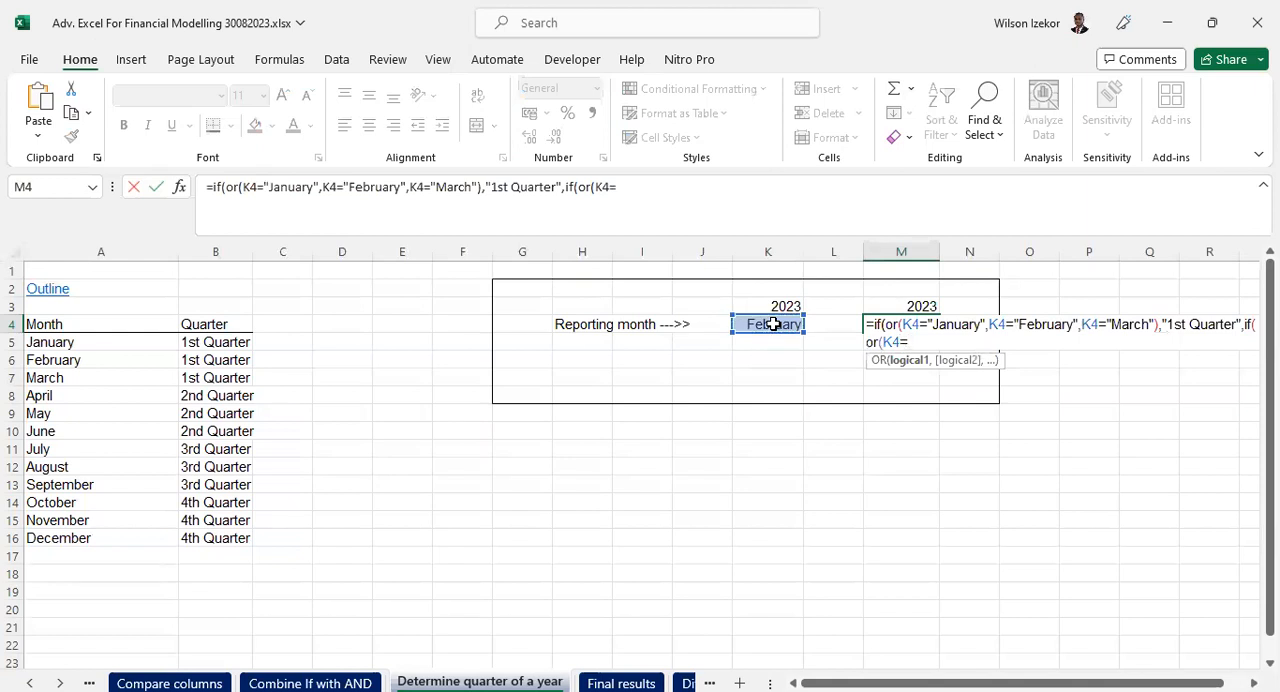
pyautogui.write('"April')
pyautogui.write('",')
# - Add the conditions K4="May" and K4="June" to the second OR in M4 and close it
pyautogui.click(773, 324)
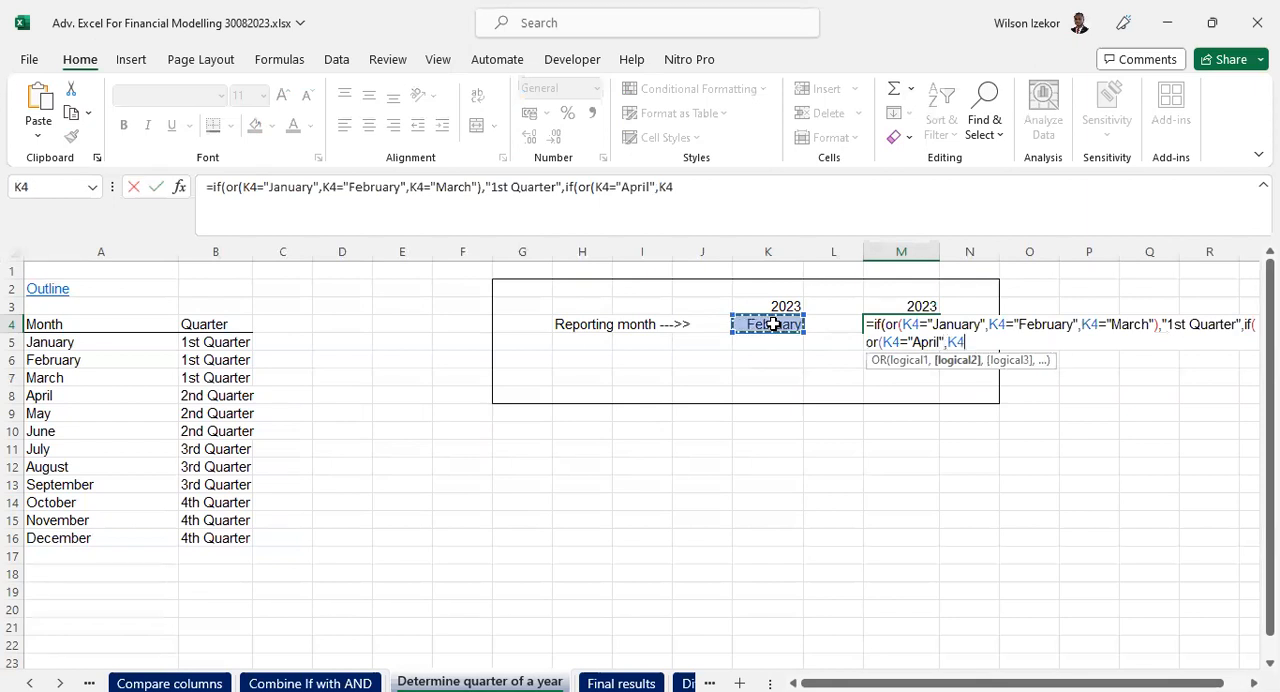
pyautogui.write('="May",')
pyautogui.click(773, 324)
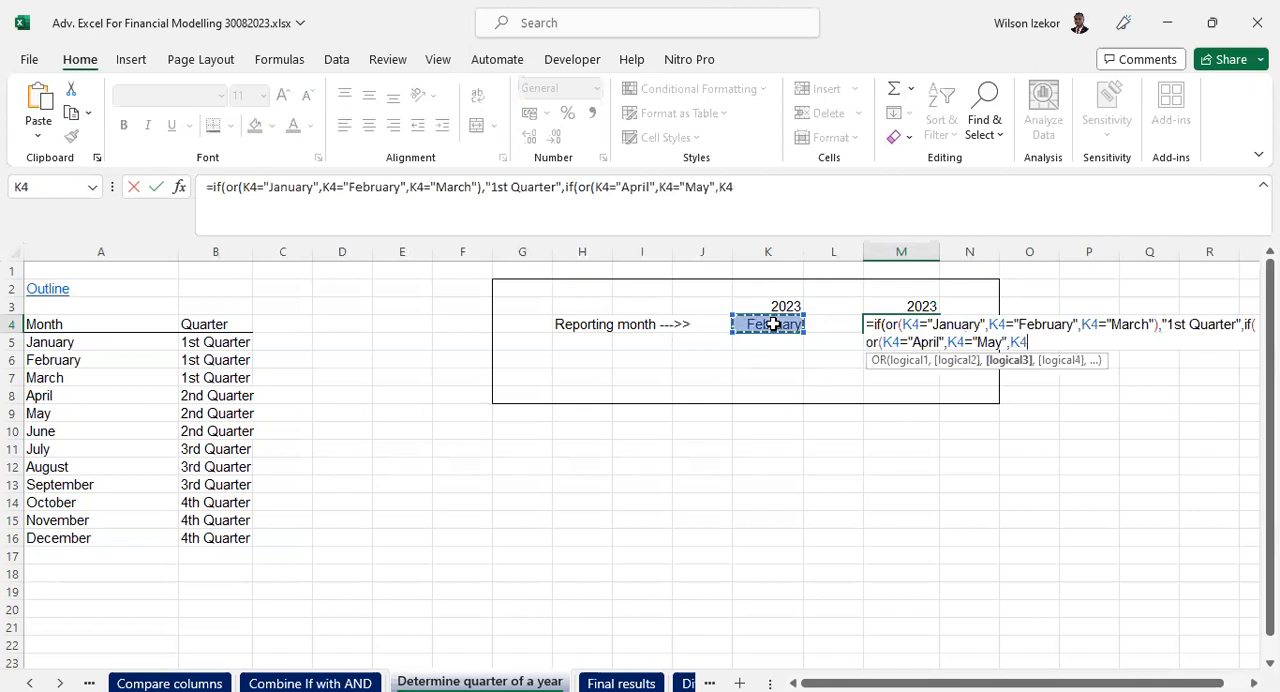
pyautogui.write('="')
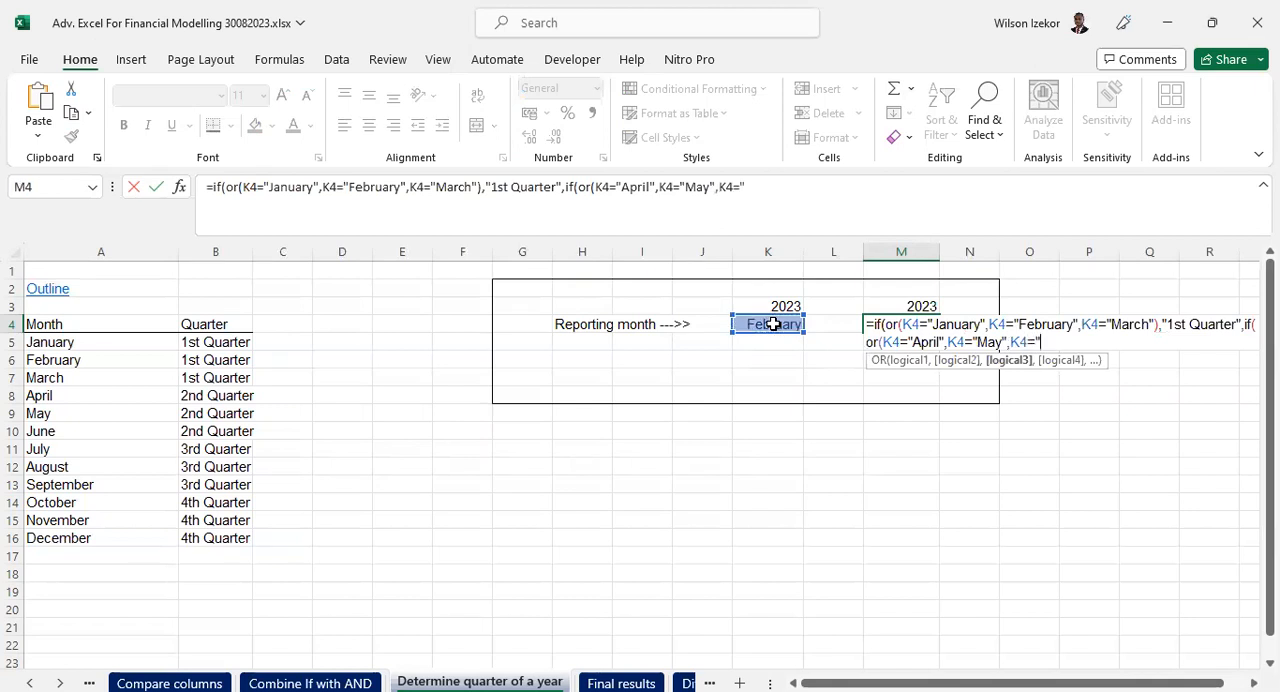
pyautogui.write('June")')
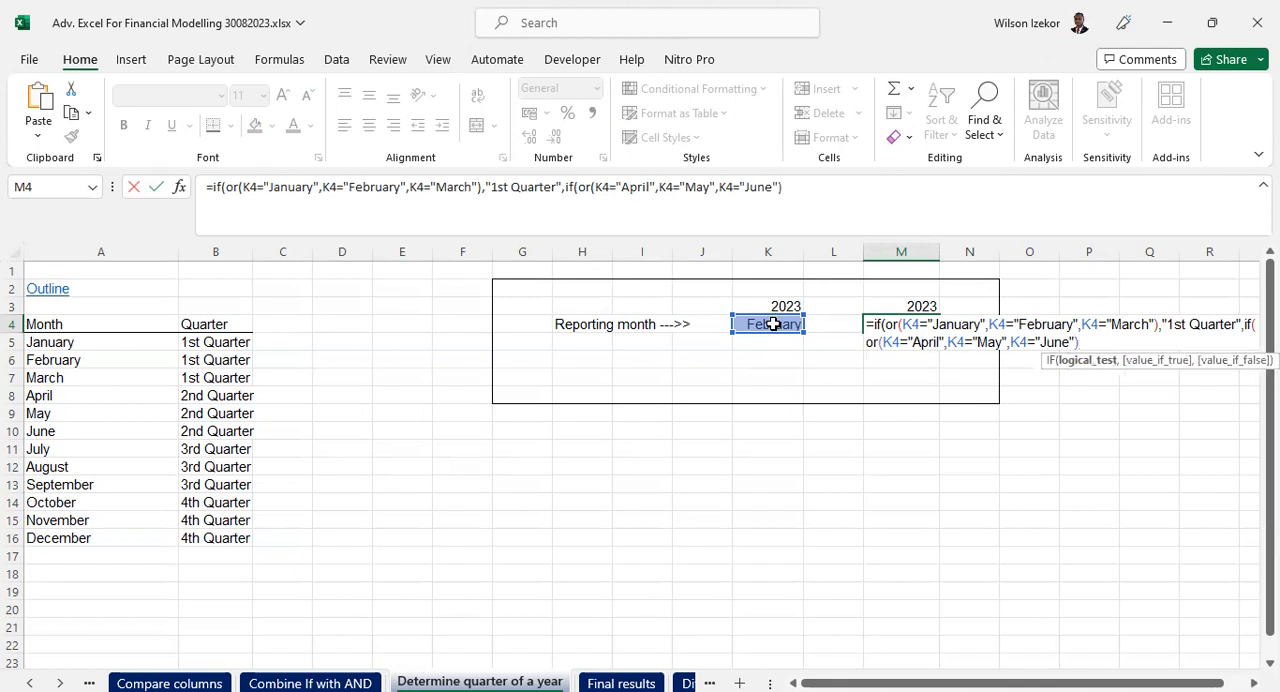
pyautogui.write(',"')
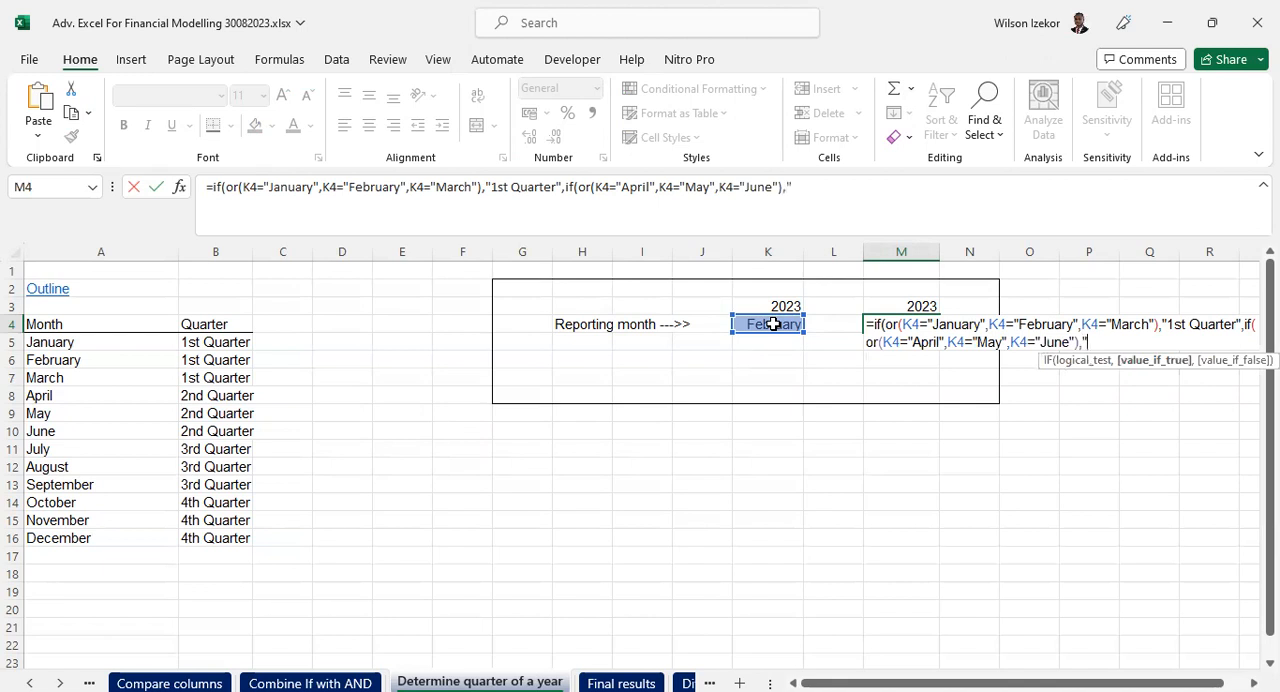
pyautogui.write('2nd Quater')
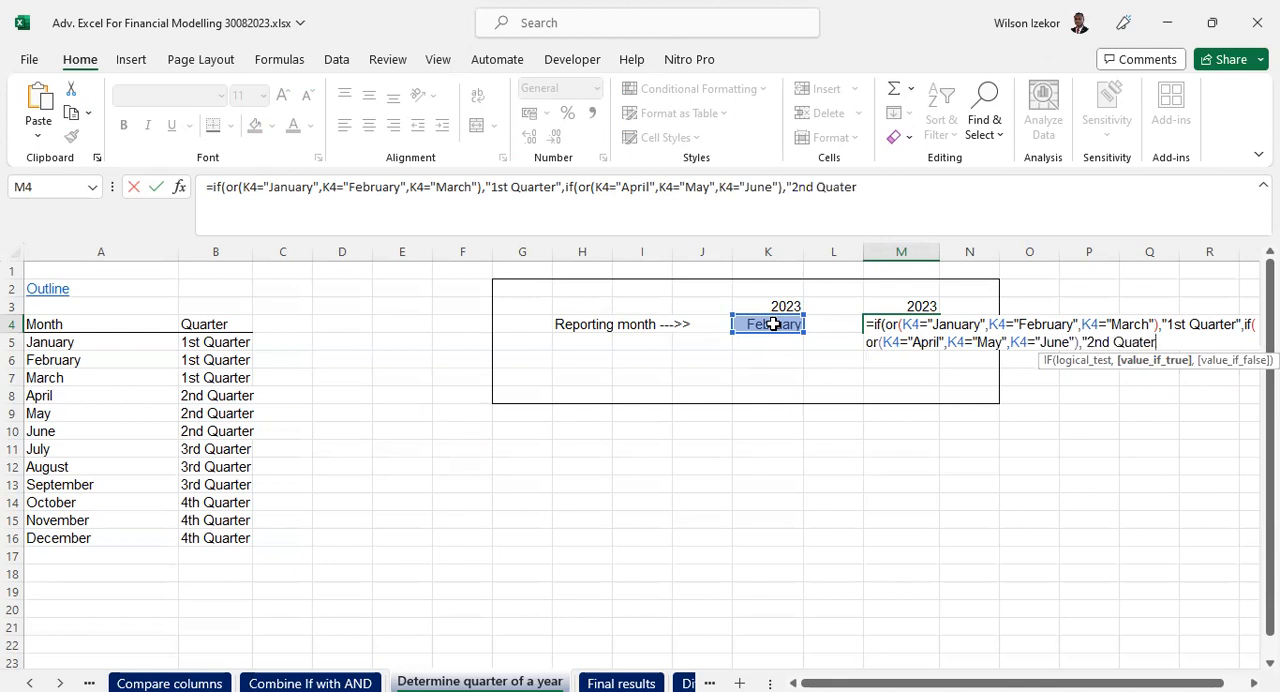
# - Enter "2nd Quarter" as the value if true for the second IF in M4
pyautogui.press('BackSpace')
pyautogui.press('BackSpace')
pyautogui.press('BackSpace')
pyautogui.write('rter",')
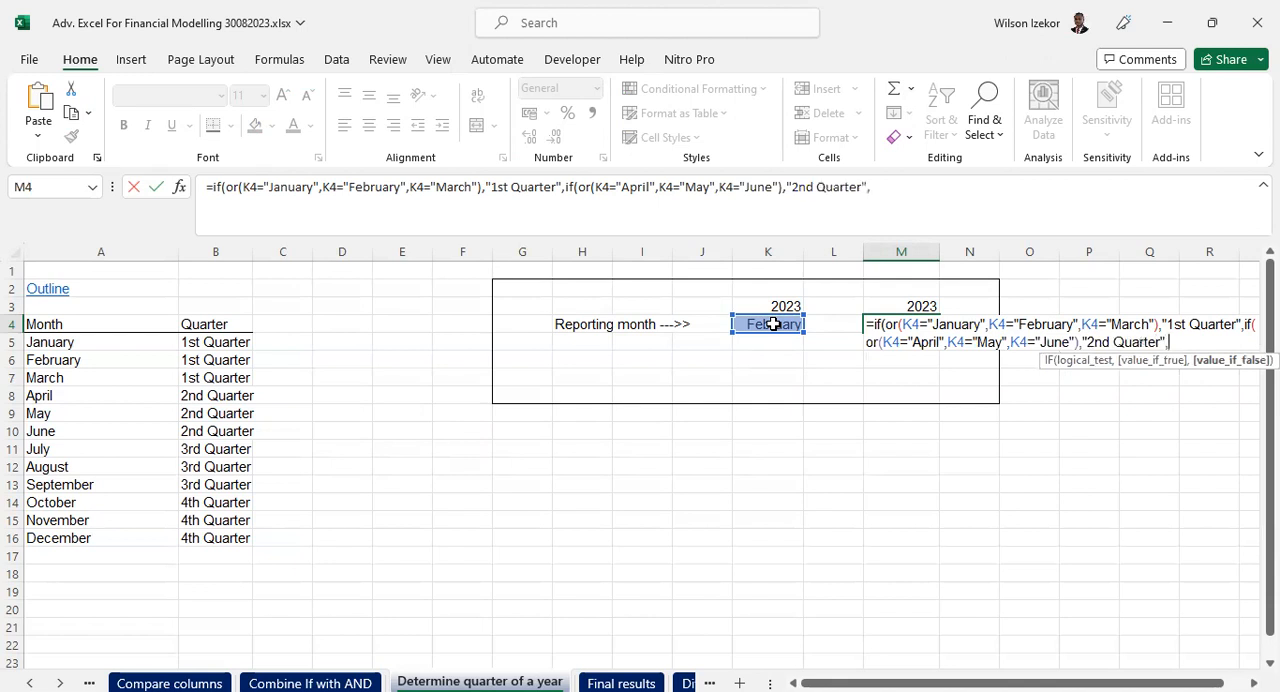
pyautogui.write('if(or')
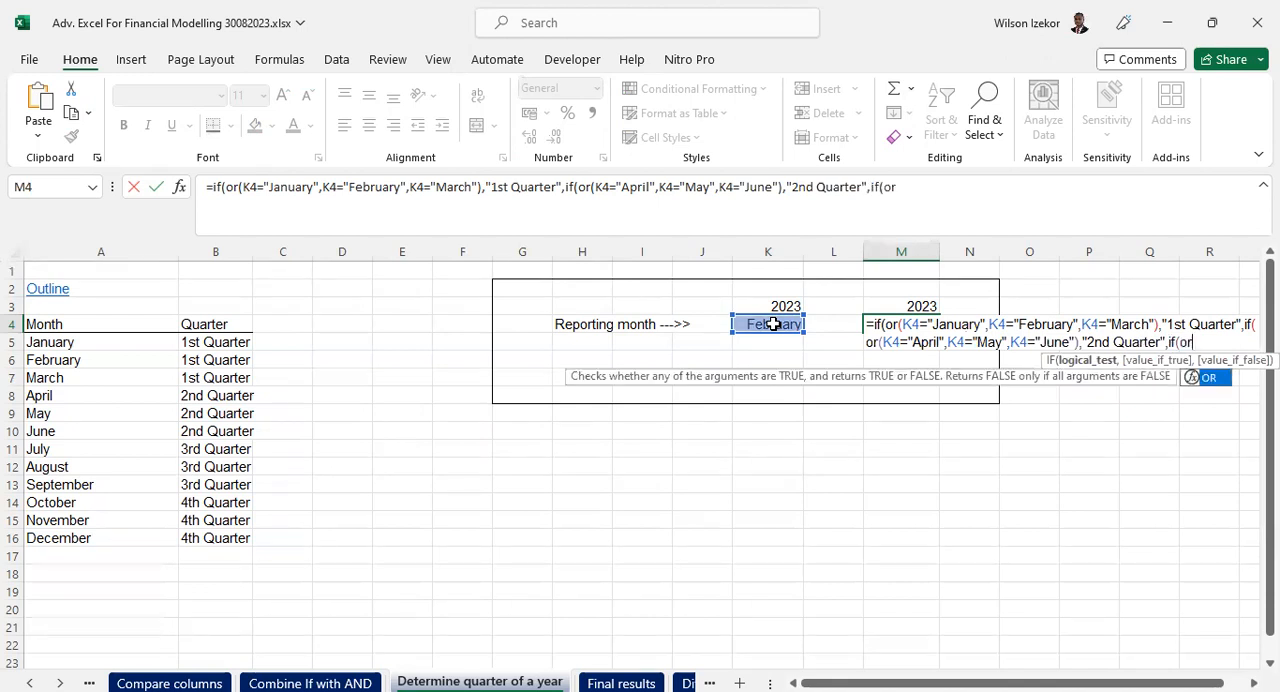
pyautogui.write('(')
# - Nest a third if(or( in the M4 formula with K4="July" as its first condition
pyautogui.click(773, 324)
pyautogui.write('=')
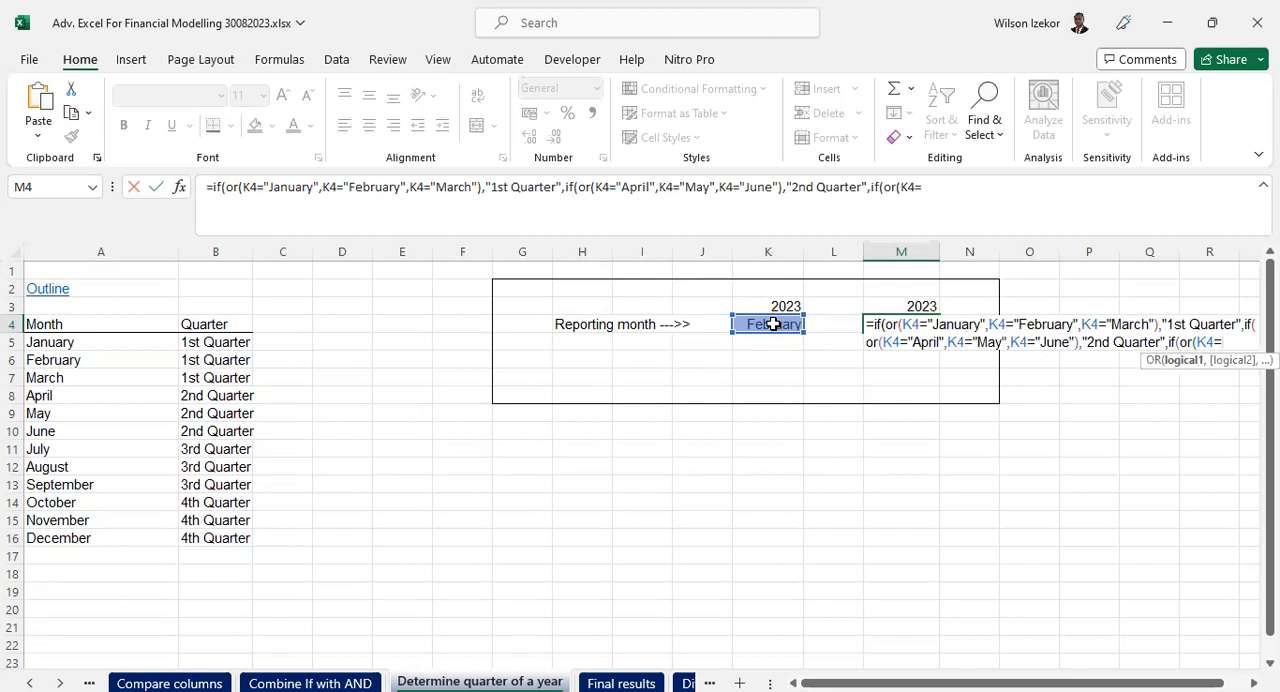
pyautogui.write('"July",')
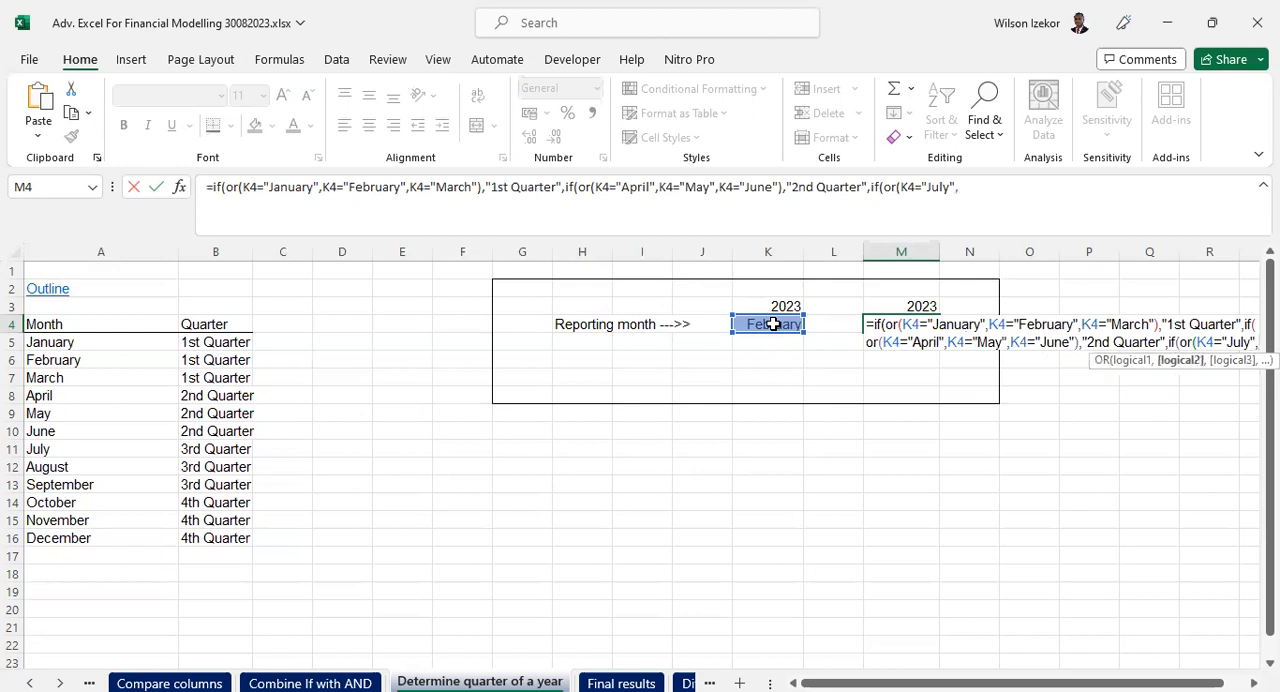
# - Add the conditions K4="August" and K4="September" to the third OR in M4 and close it
pyautogui.click(773, 324)
pyautogui.write('="')
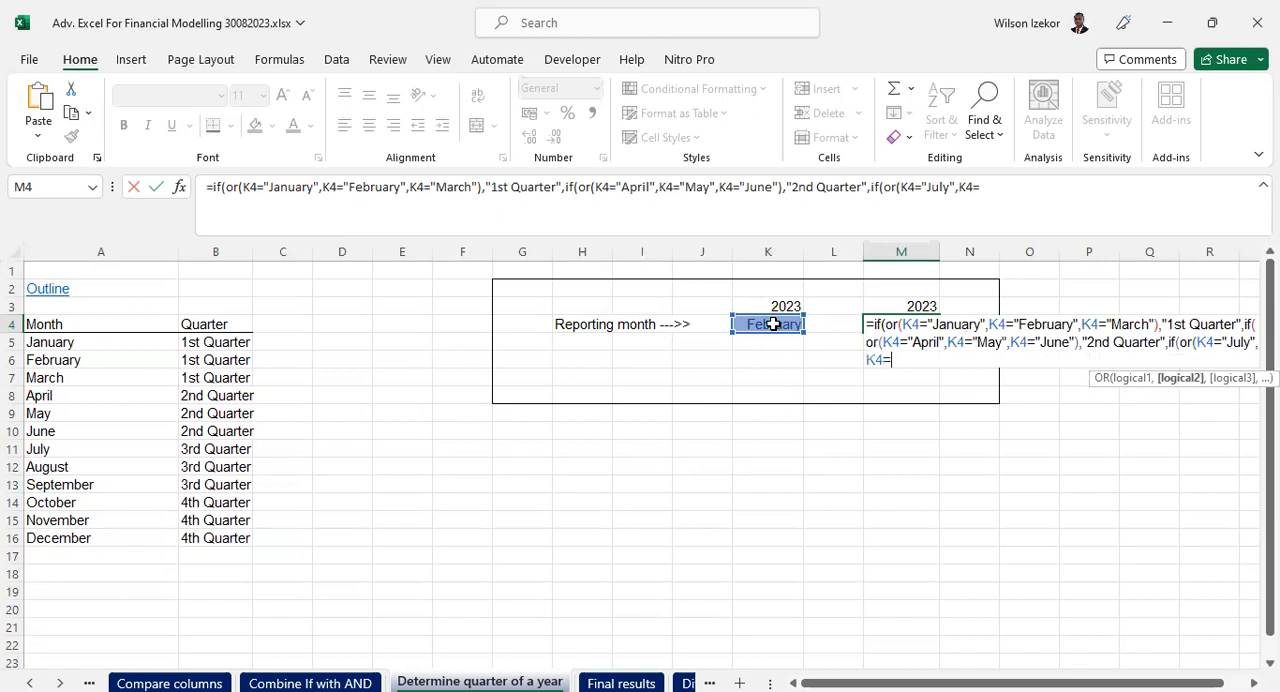
pyautogui.write('August",')
pyautogui.click(773, 324)
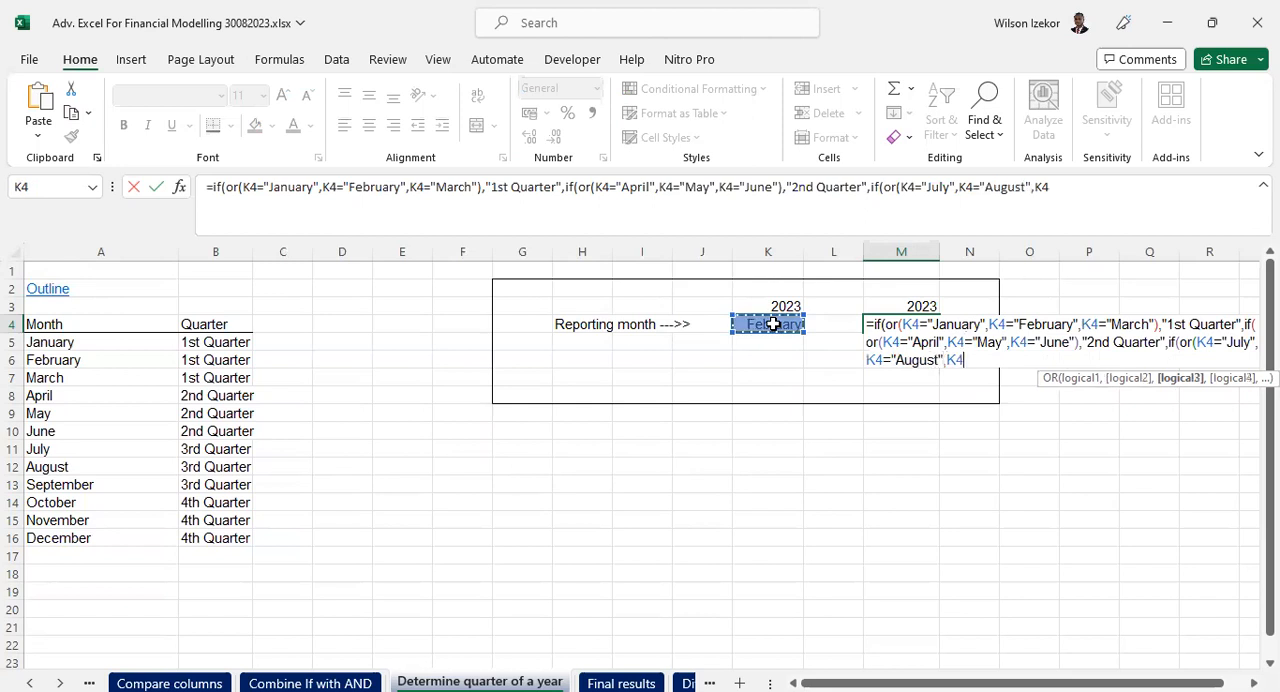
pyautogui.write('="September')
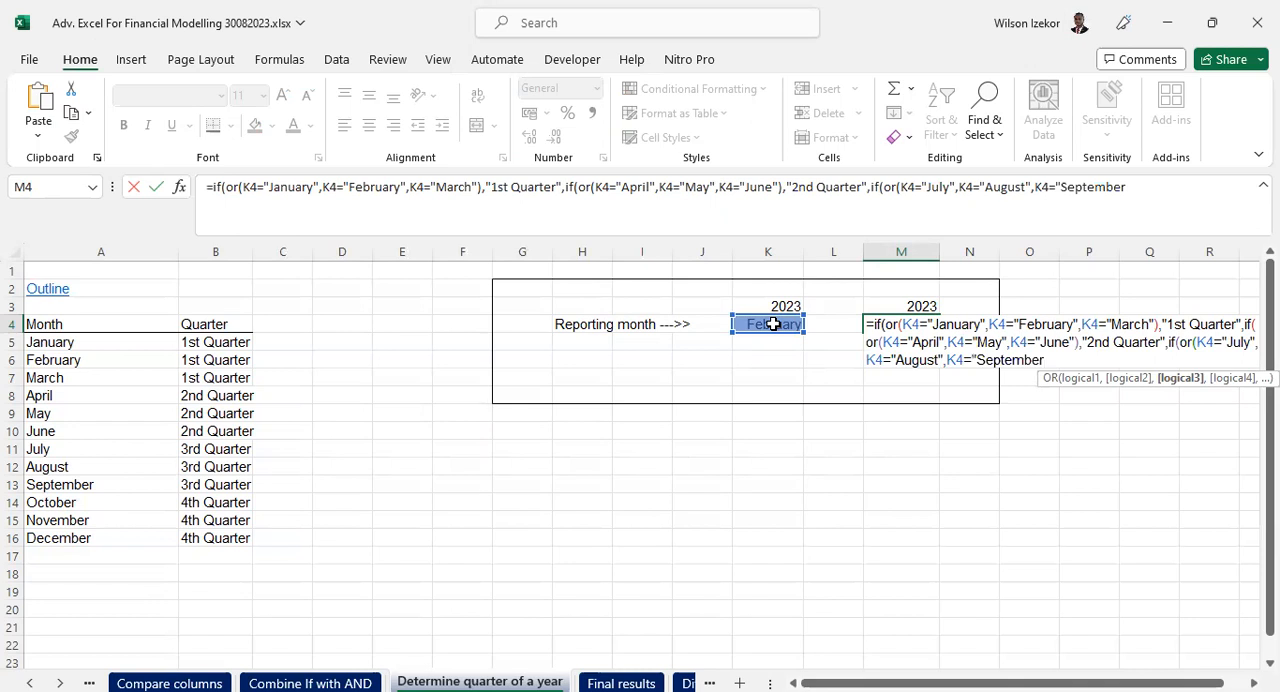
pyautogui.write('",')
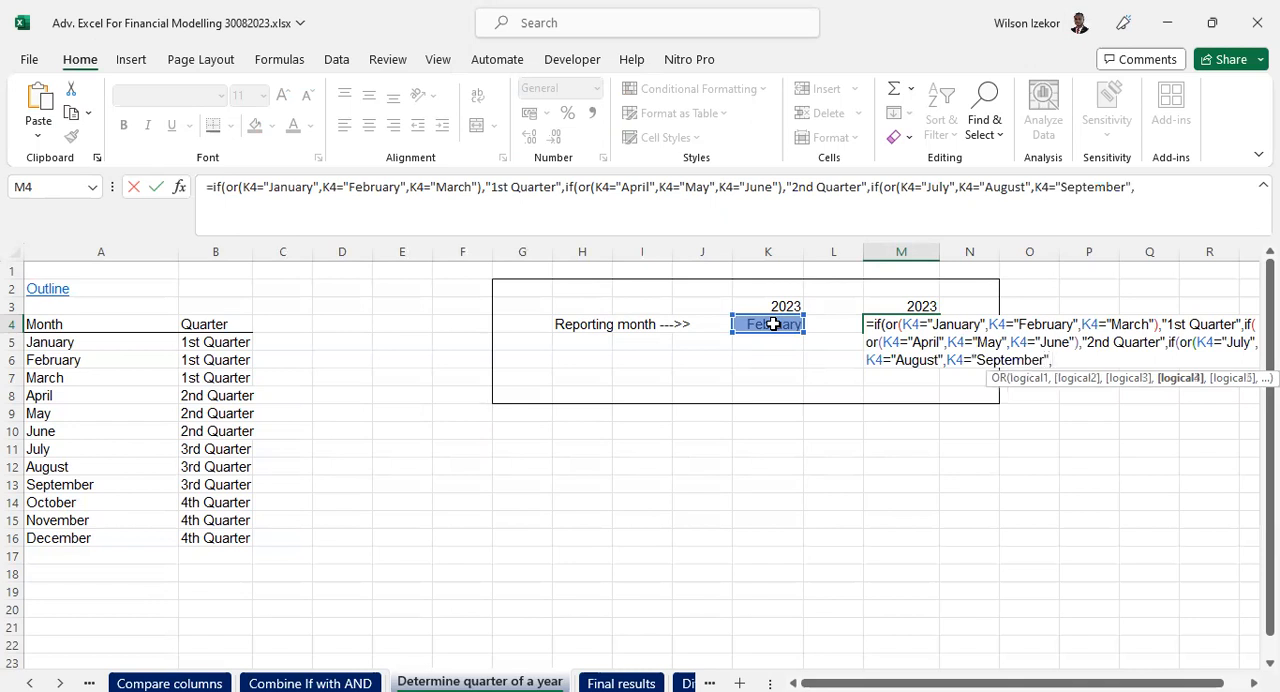
pyautogui.press('BackSpace')
pyautogui.write(')')
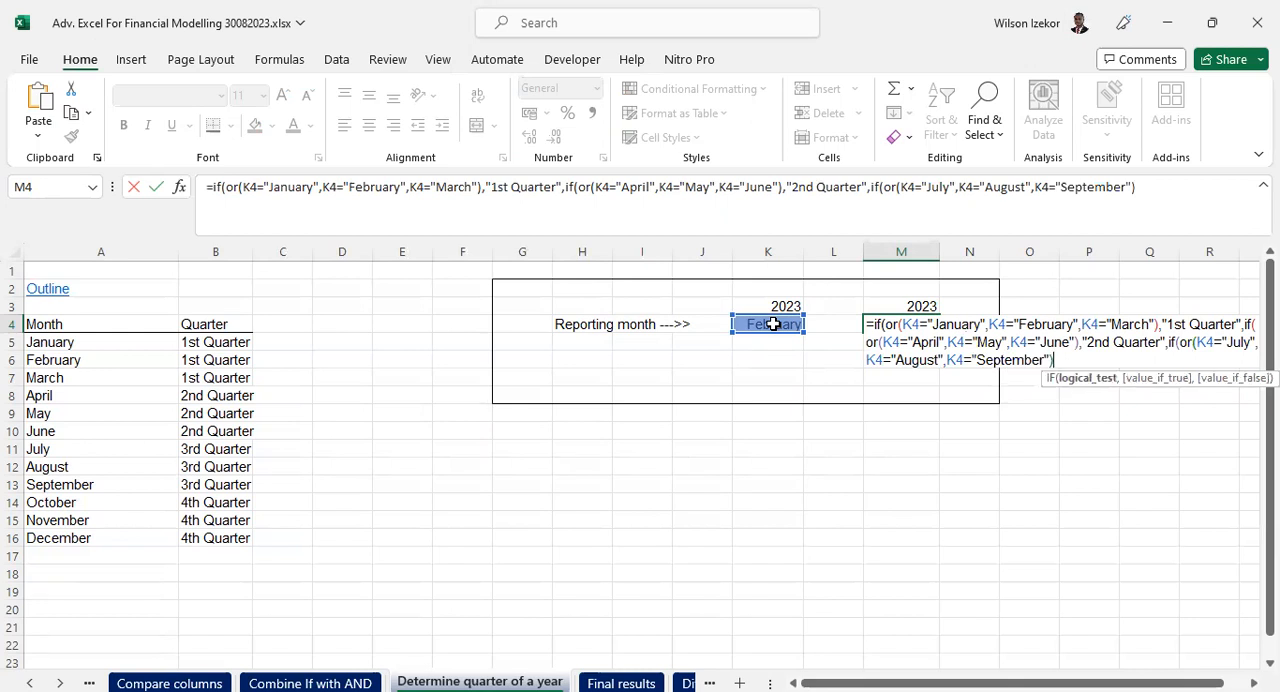
pyautogui.write(',')
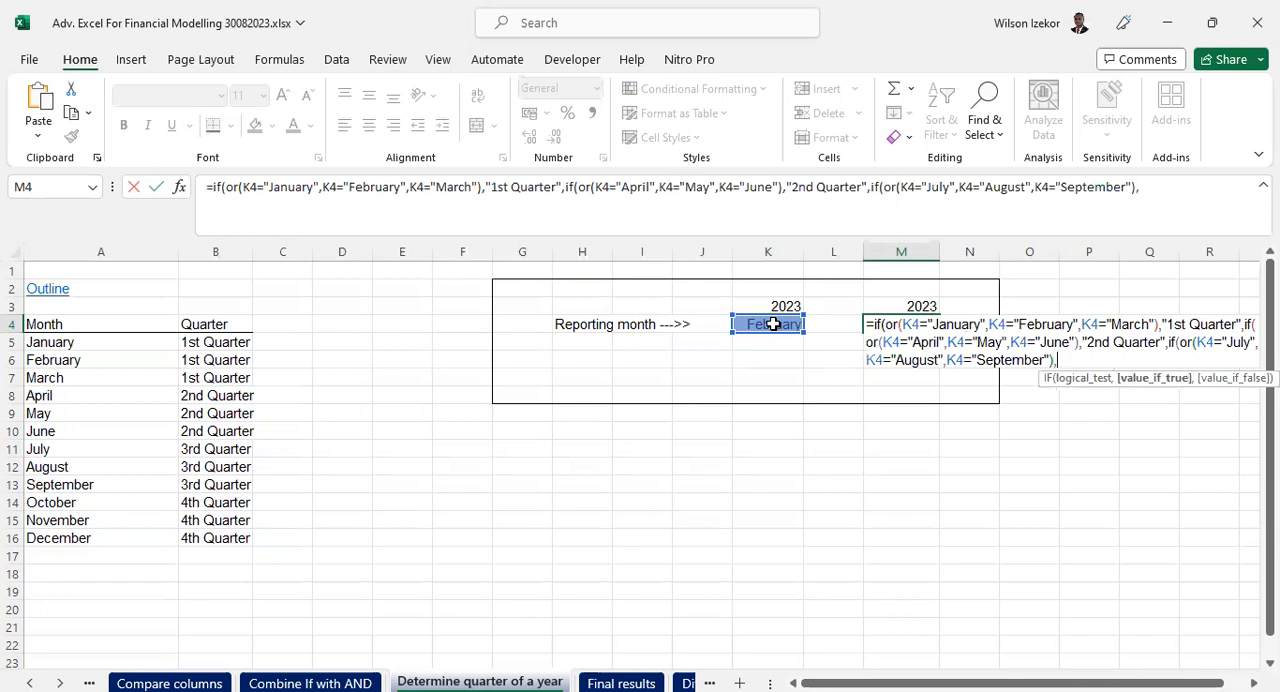
pyautogui.write('"£')
# - Enter "3rd Quarter" as the value if true for the third IF in M4
pyautogui.press('BackSpace')
pyautogui.write('3rd Quarter"')
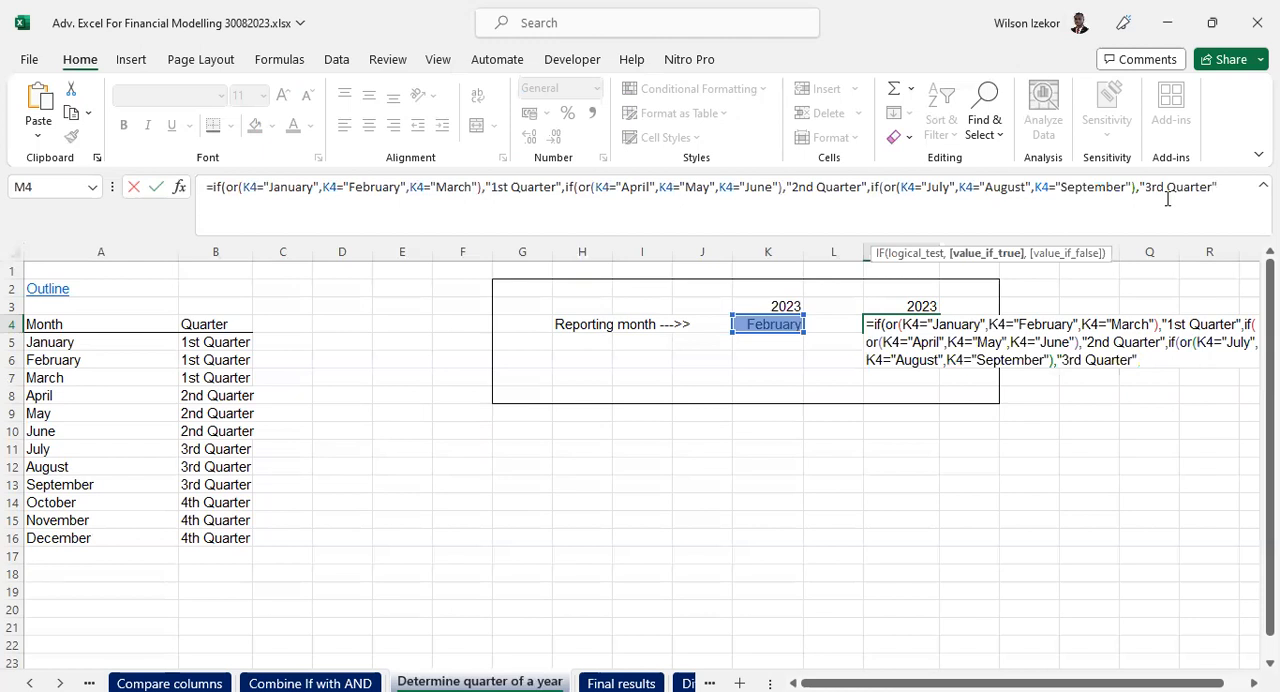
pyautogui.write(',')
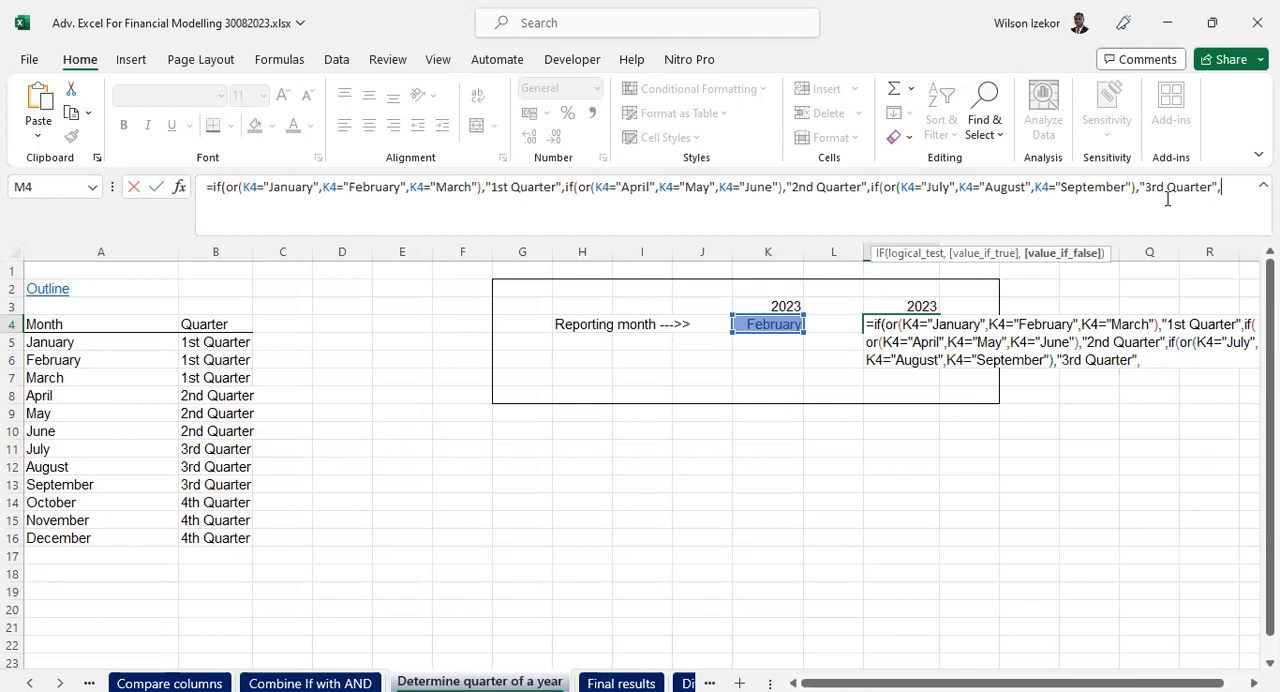
# - Enter "4th Quarter" as the value if false for the third IF in M4
pyautogui.write('","4th Qa')
pyautogui.press('BackSpace')
pyautogui.write('uarter"')
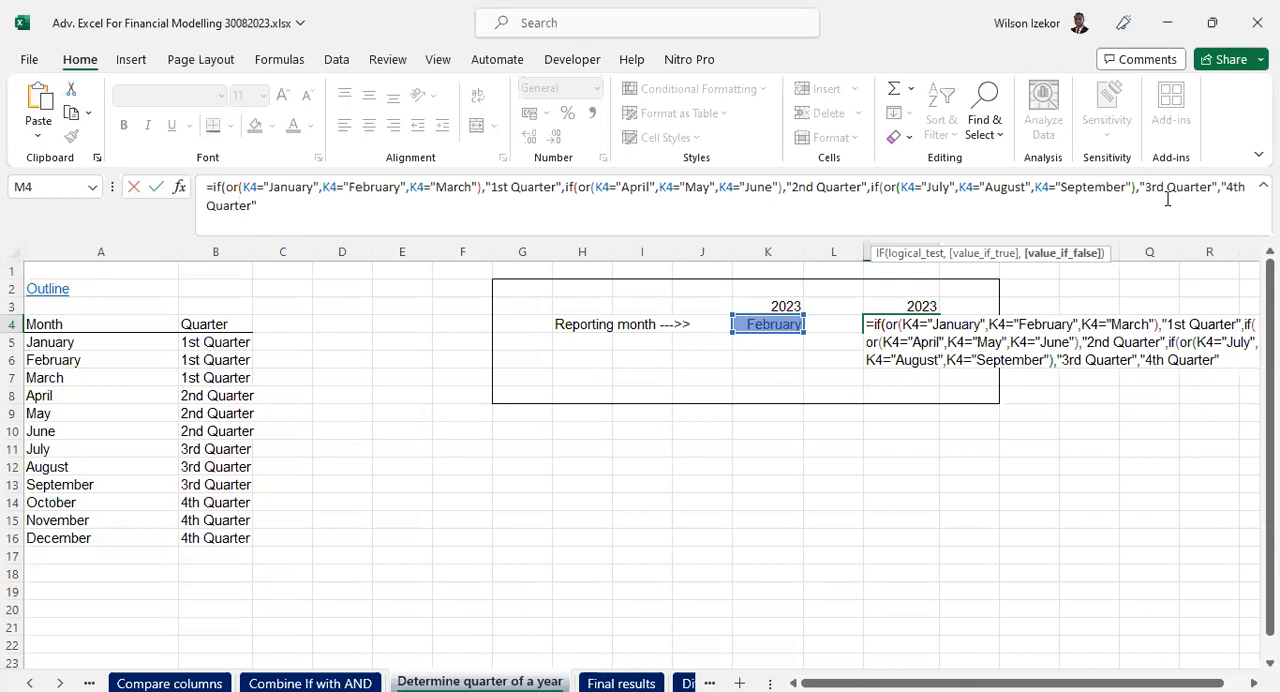
pyautogui.write(')')
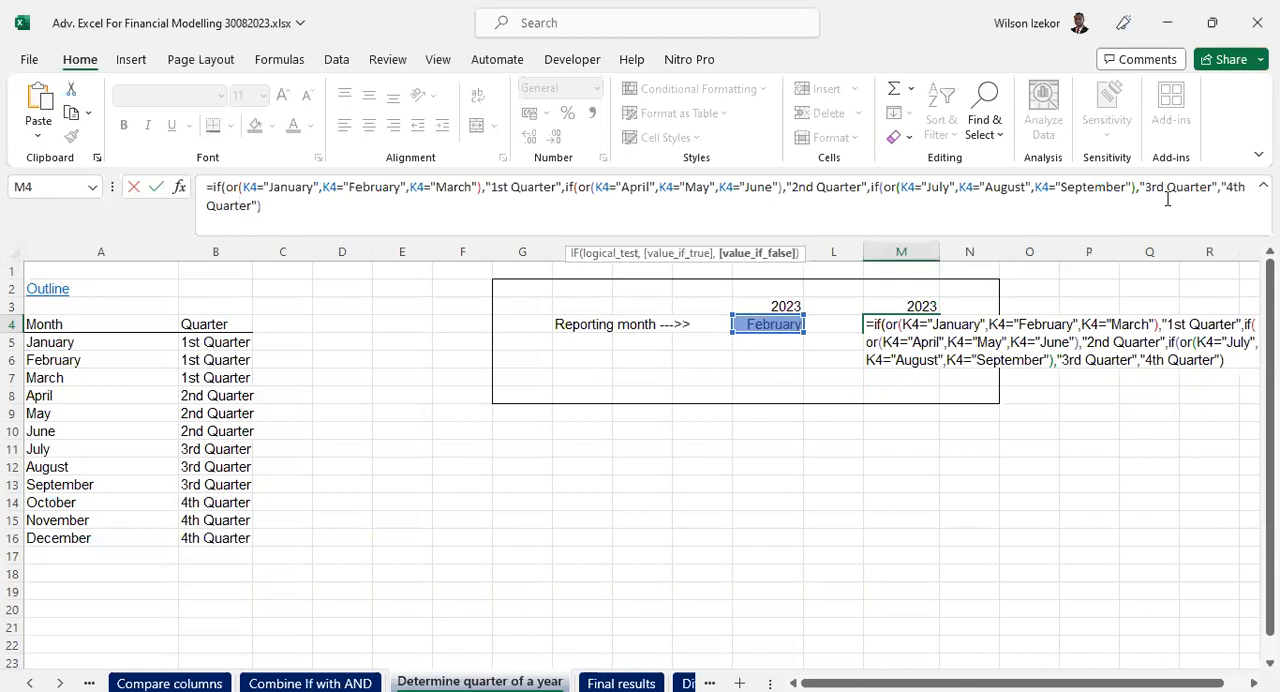
pyautogui.write(')))))')
# - Close all three nested IF functions and commit the formula in M4
pyautogui.press('BackSpace')
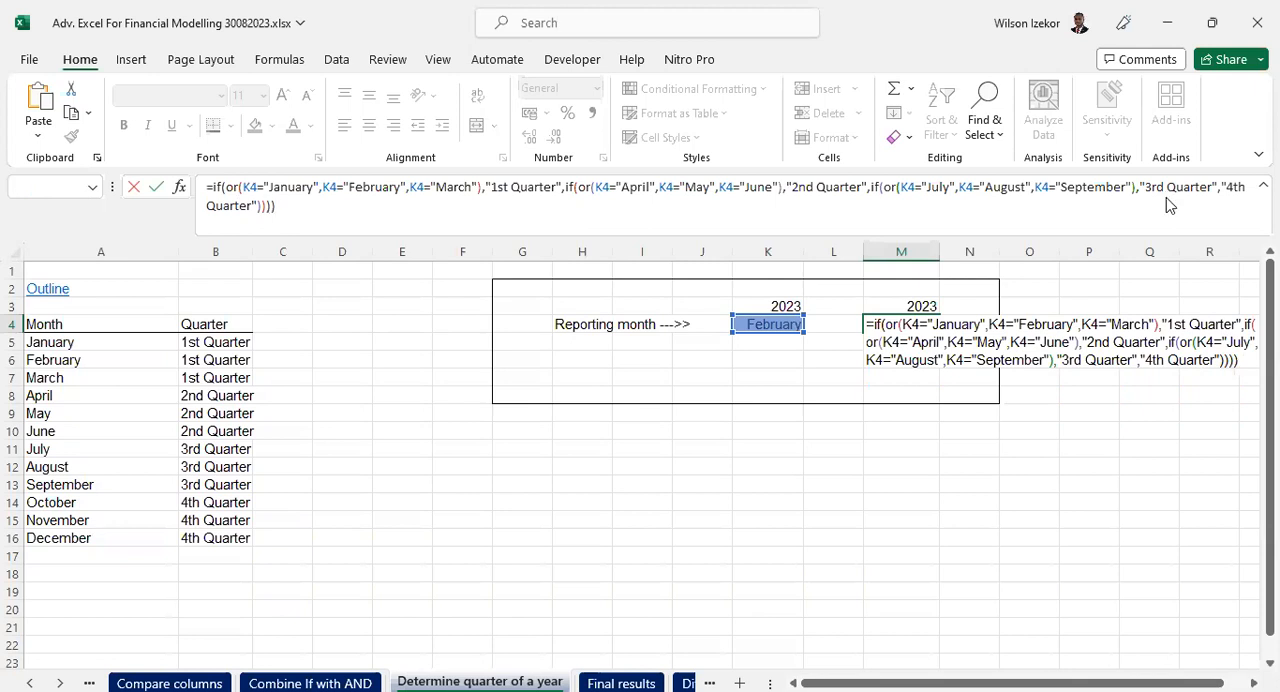
pyautogui.press('Return')
pyautogui.click(630, 447)
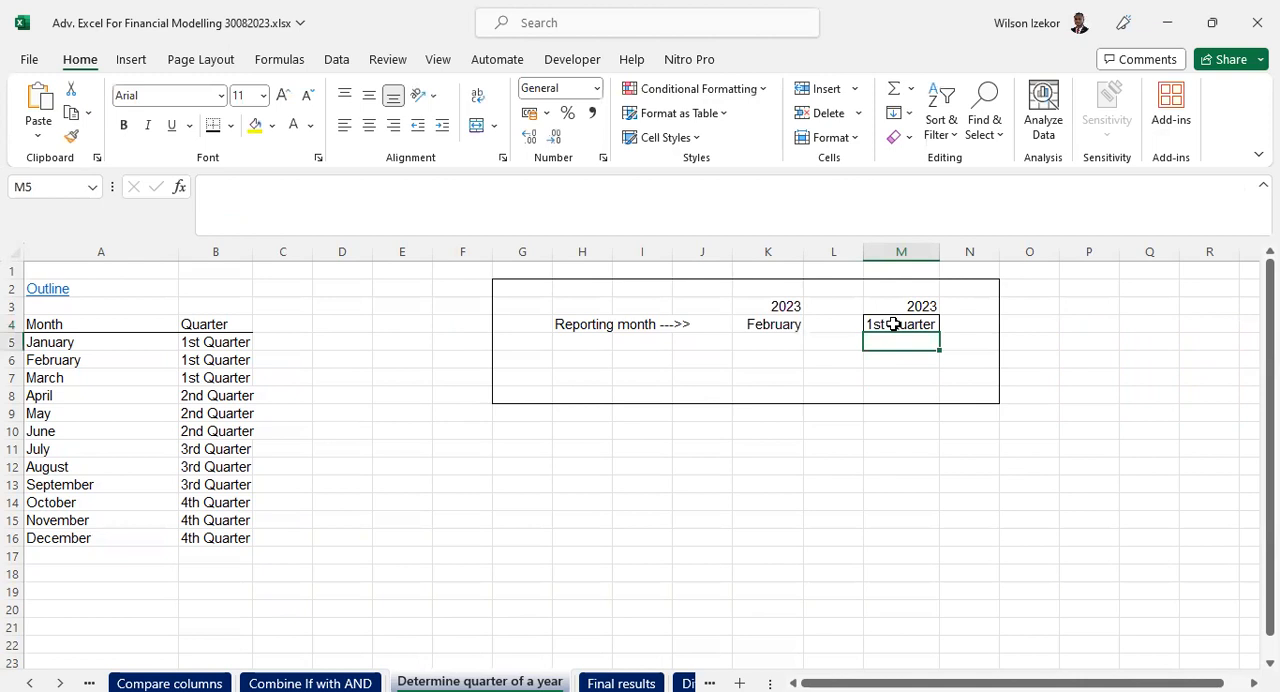
pyautogui.click(893, 324)
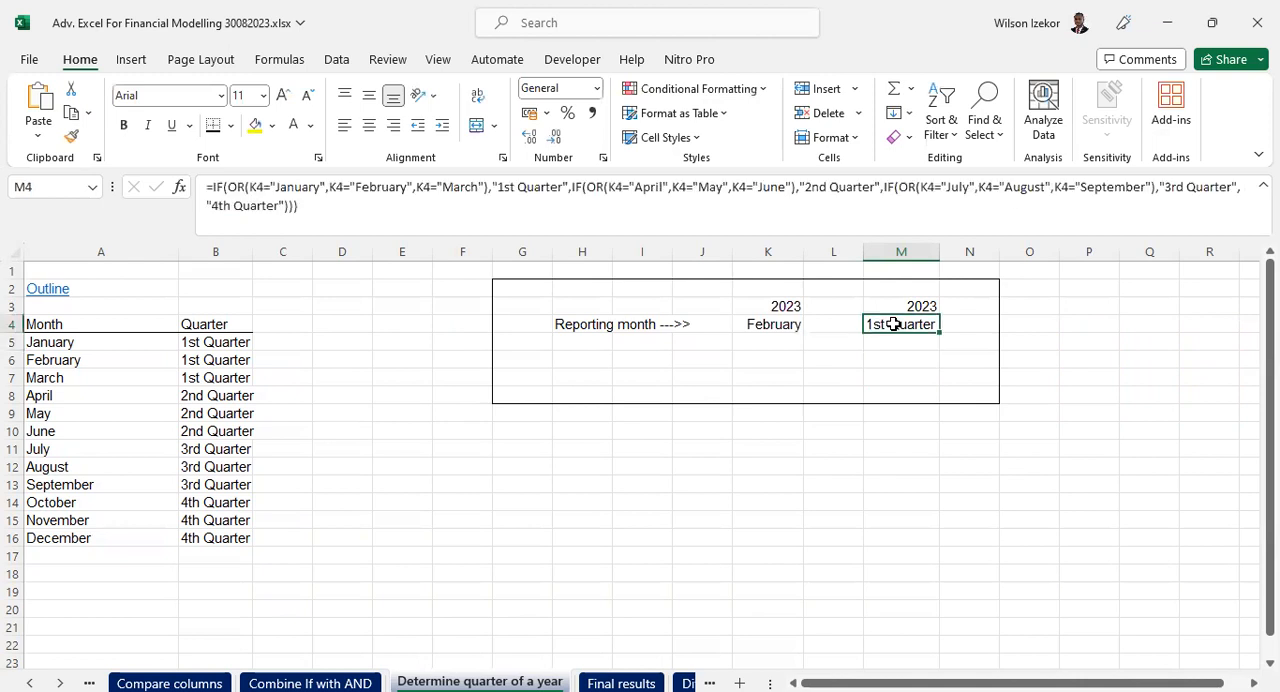
# - Set the reporting month in K4 to November and check the quarter returned in M4
pyautogui.click(778, 327)
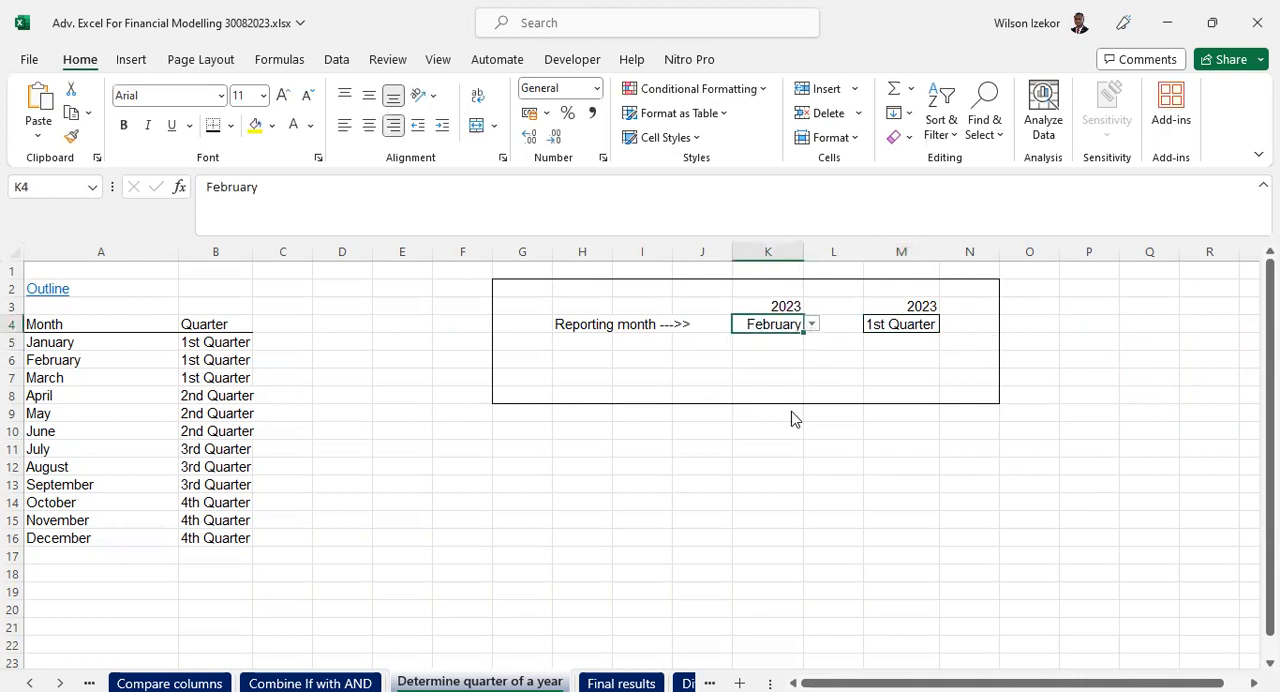
pyautogui.hotkey('alt', 'Down')
pyautogui.click(772, 498)
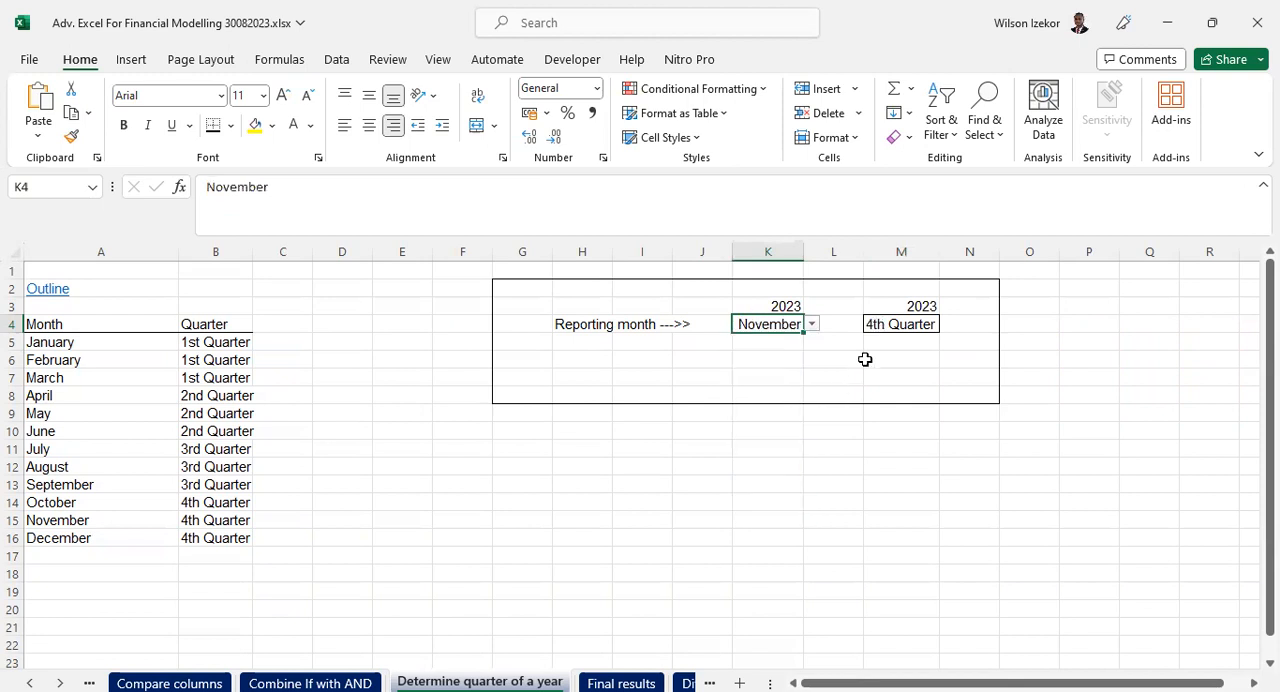
pyautogui.click(878, 342)
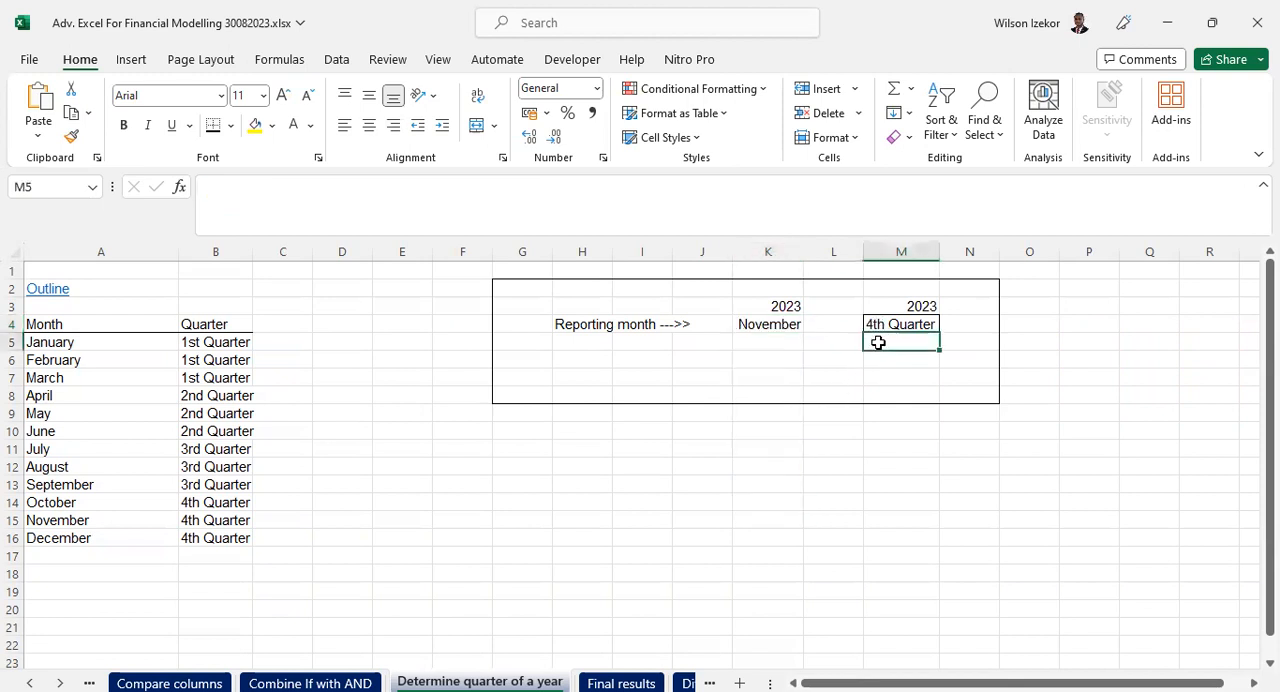
pyautogui.click(890, 326)
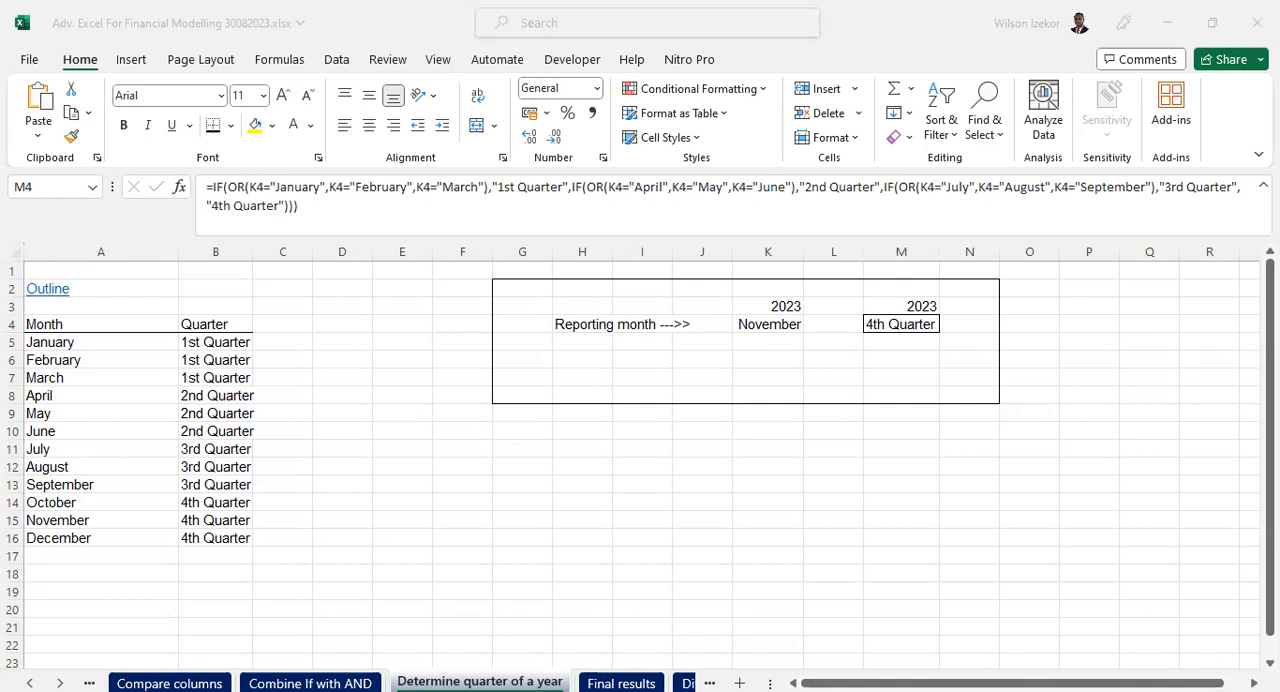
# - Rename the current sheet to "12. Determine quarter of a year"
pyautogui.rightClick(500, 682)
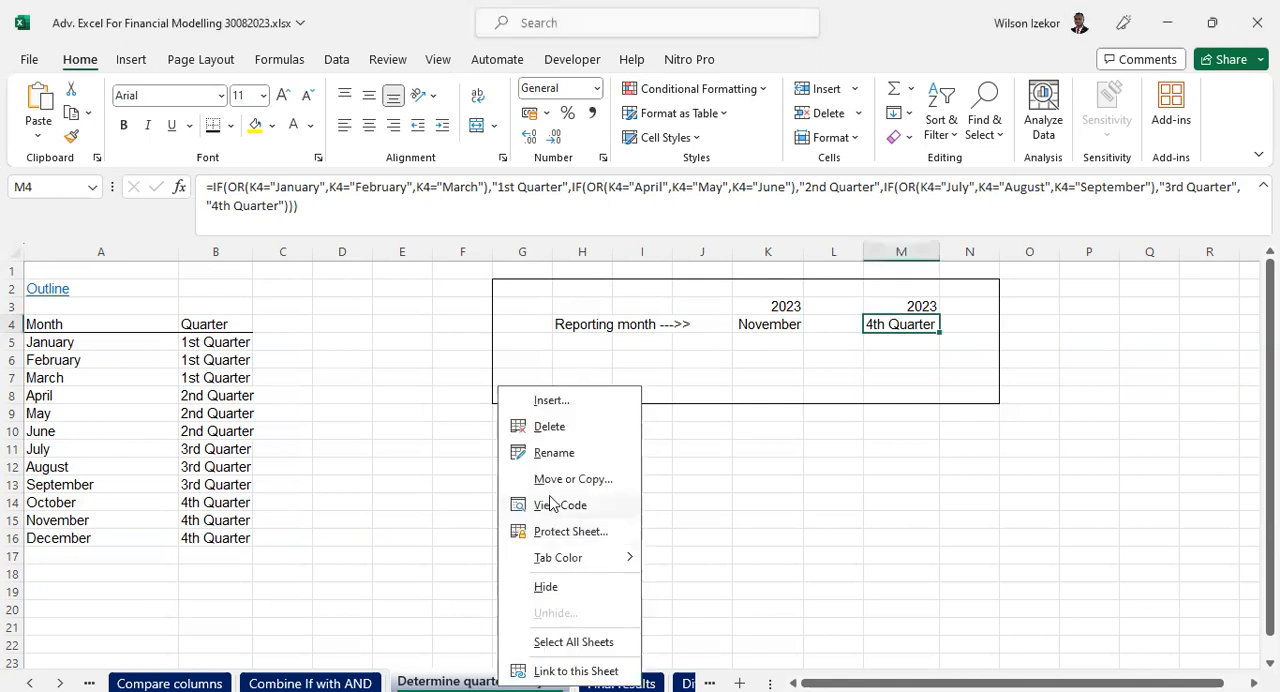
pyautogui.click(554, 453)
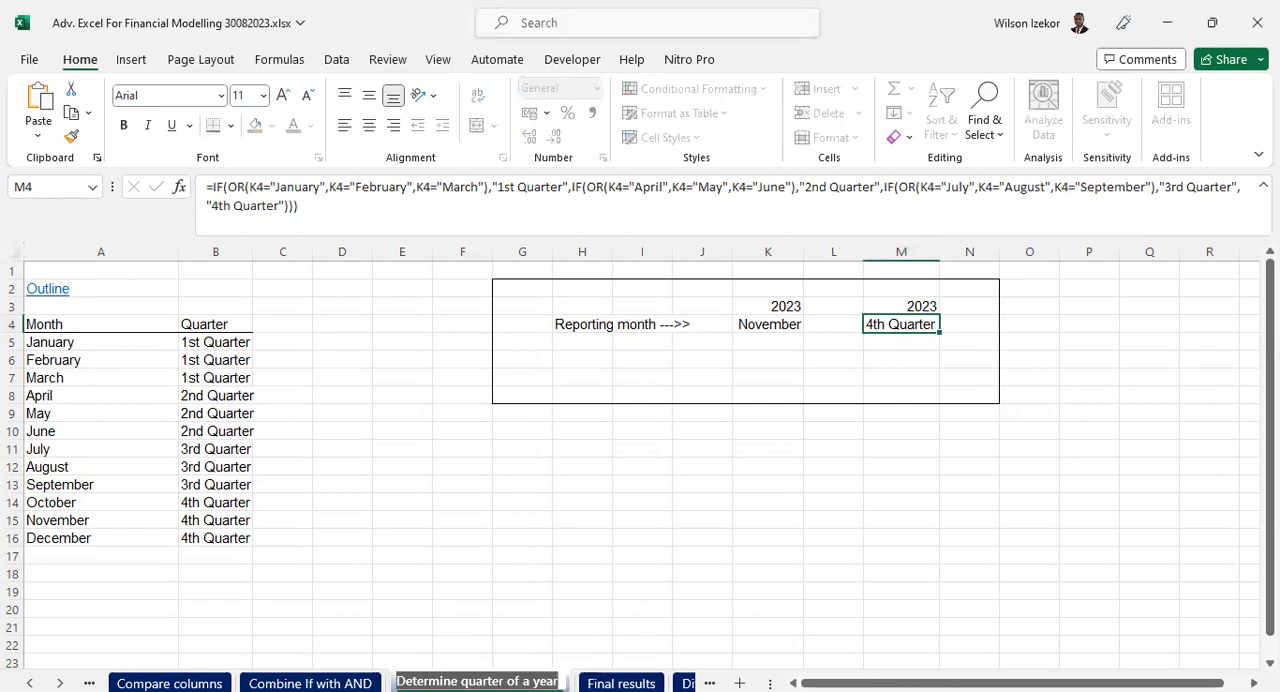
pyautogui.press('Return')
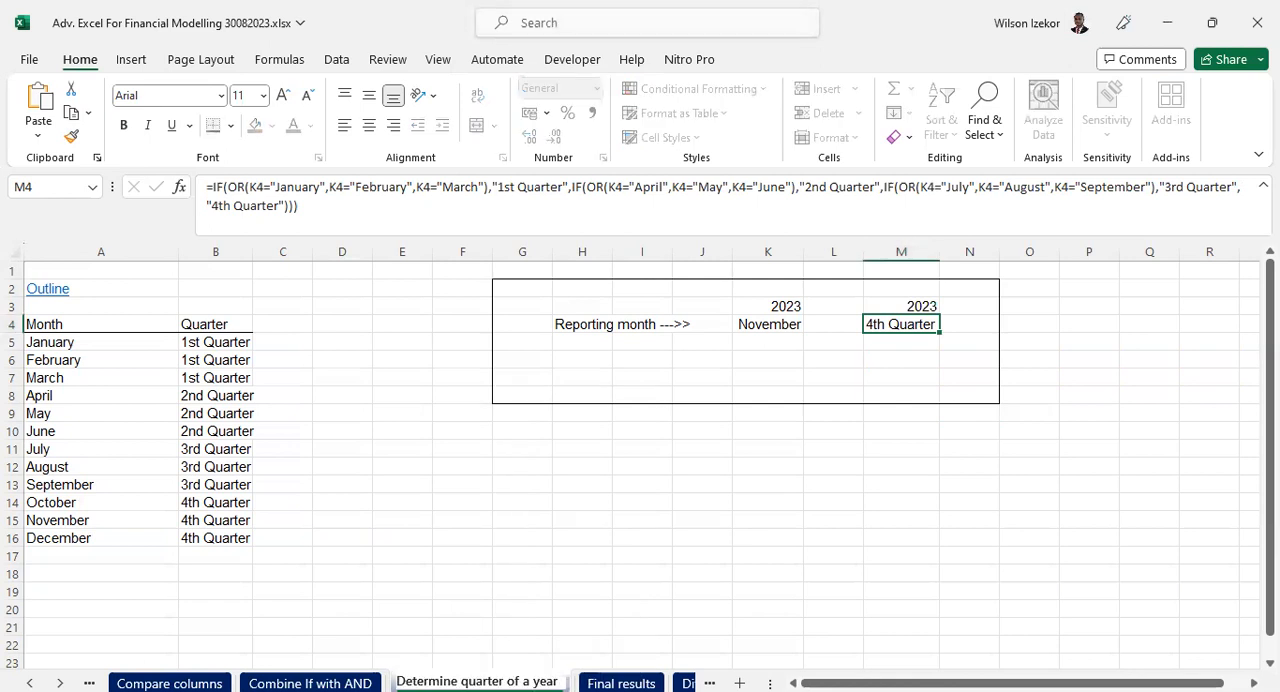
pyautogui.write('12.')
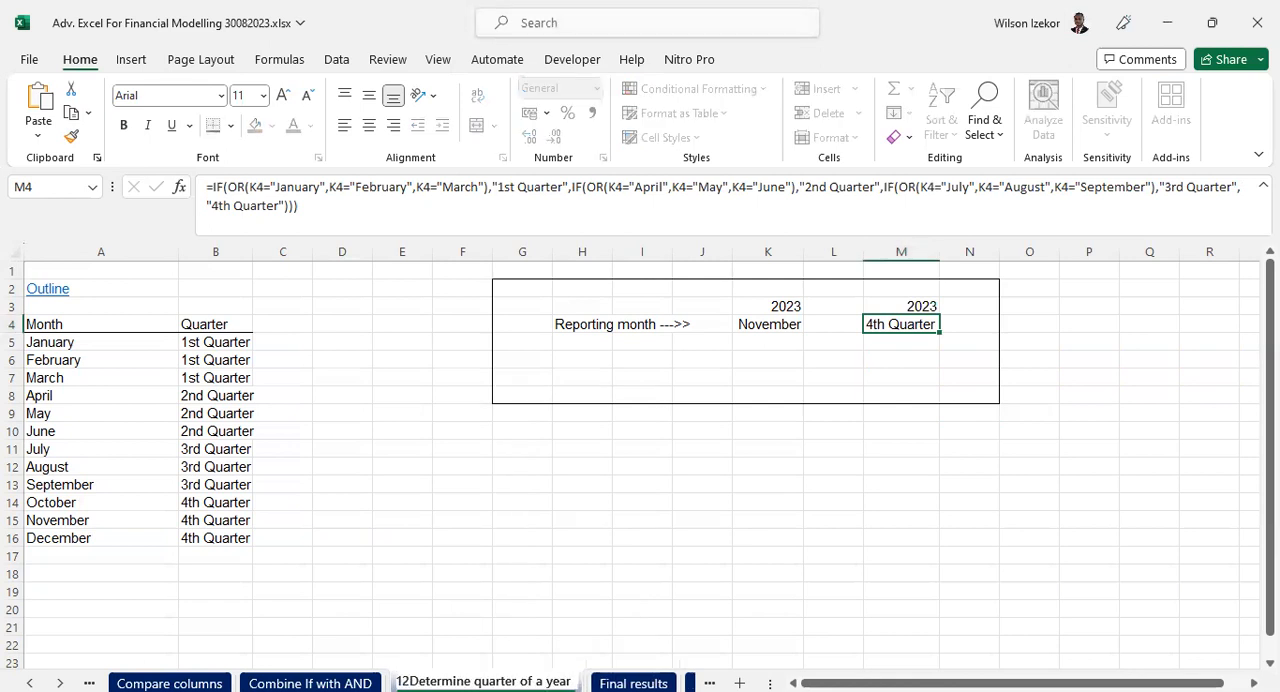
pyautogui.click(520, 430)
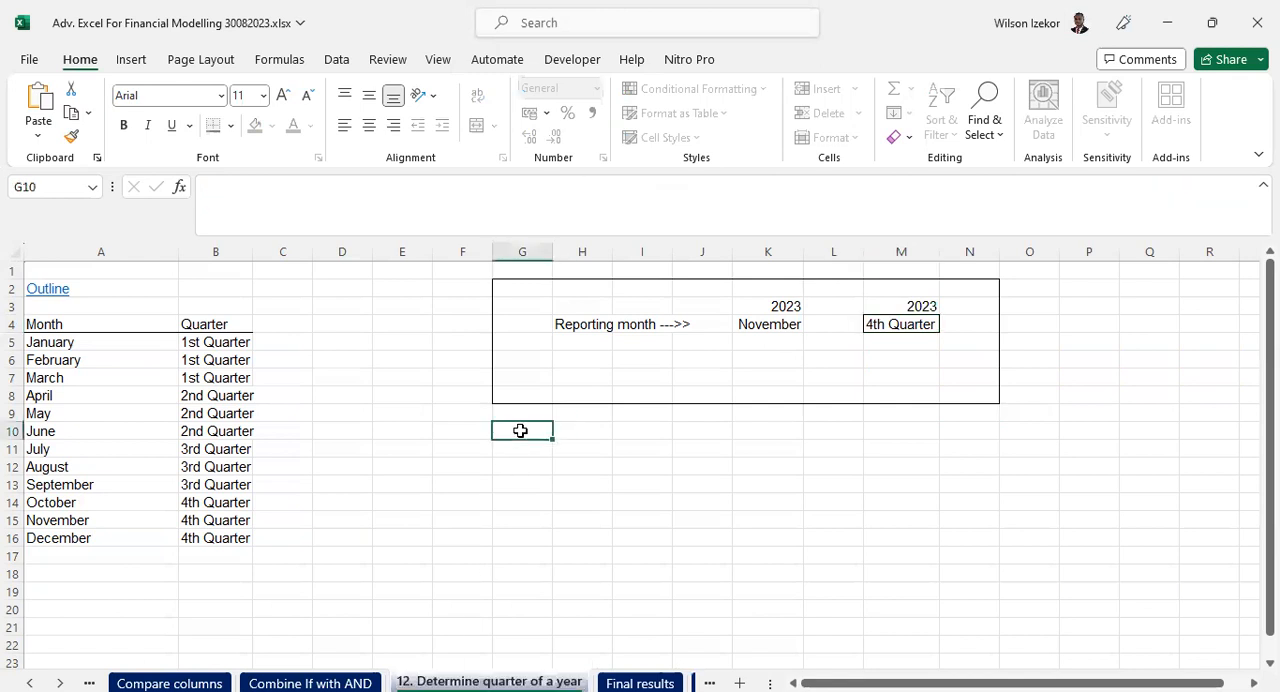
pyautogui.click(584, 518)
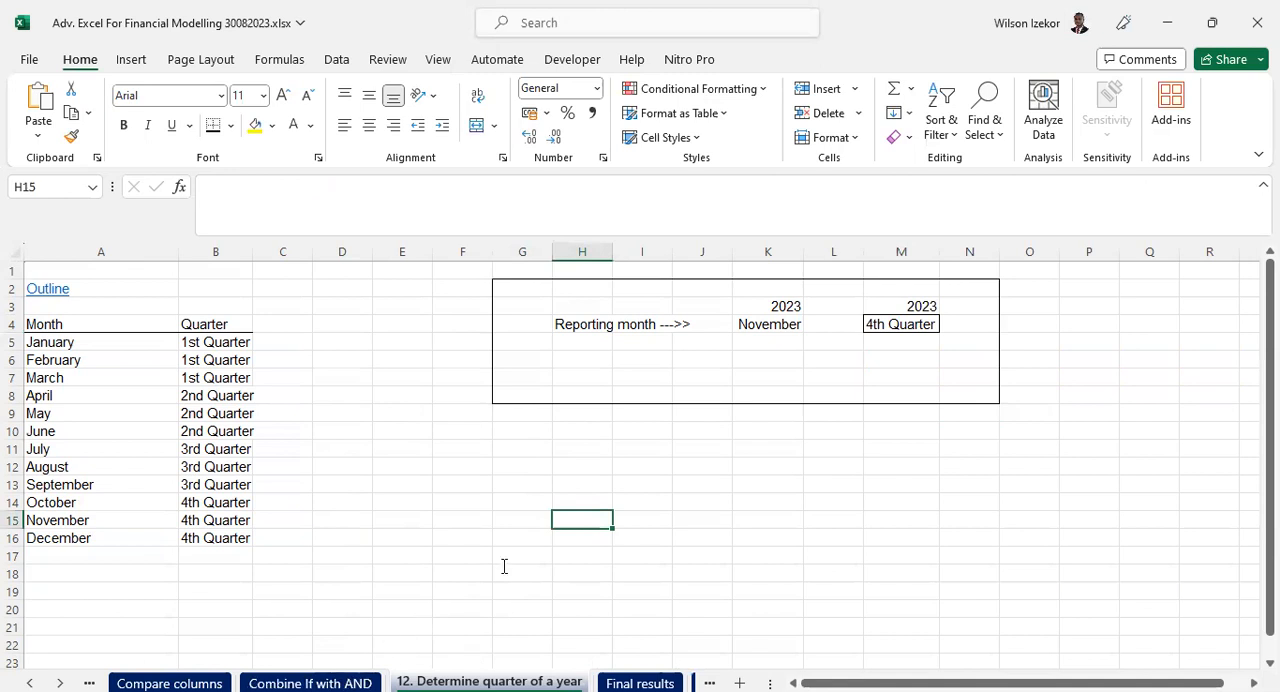
# - Add the case number "9." in front of the "Combine If with AND" sheet's name
pyautogui.hotkey('alt', 'Tab')
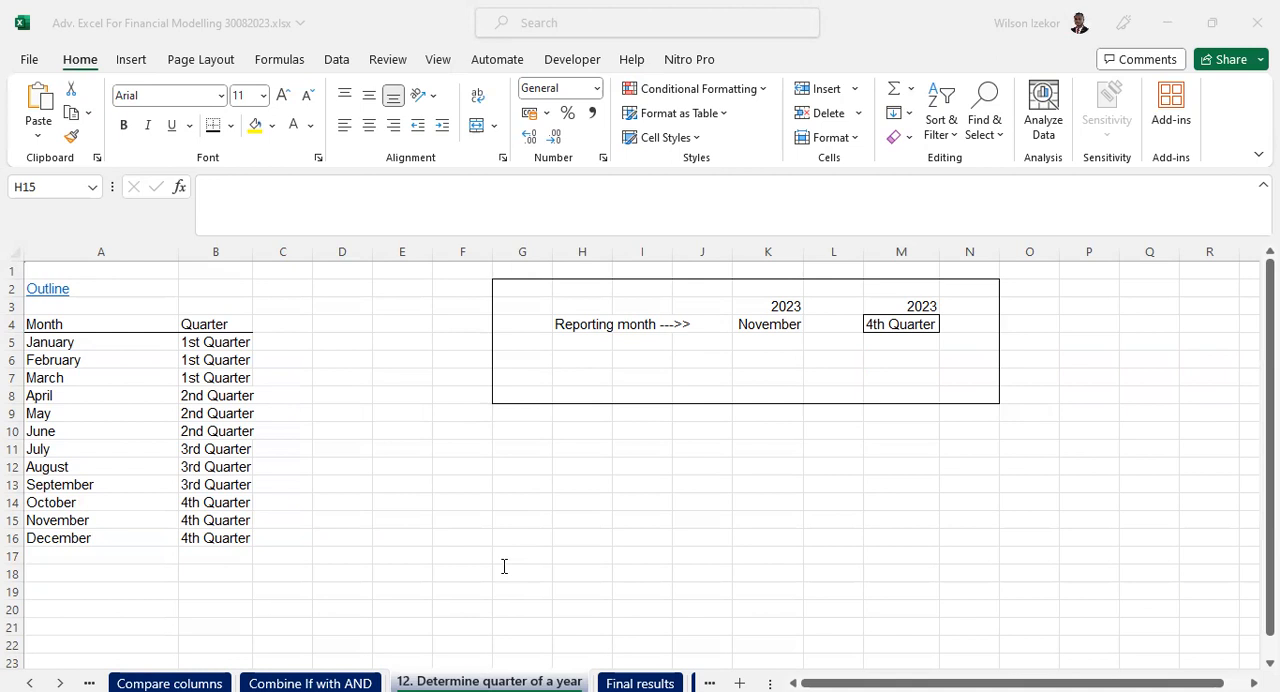
pyautogui.click(310, 683)
pyautogui.rightClick(327, 683)
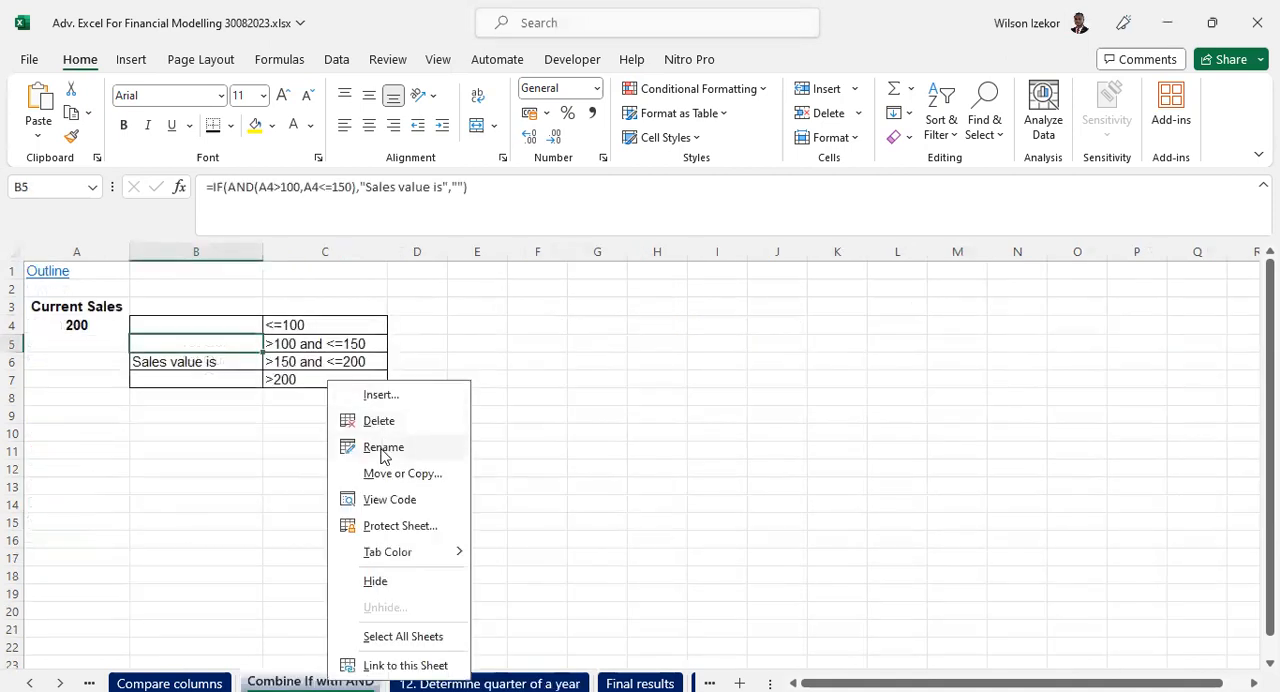
pyautogui.click(384, 447)
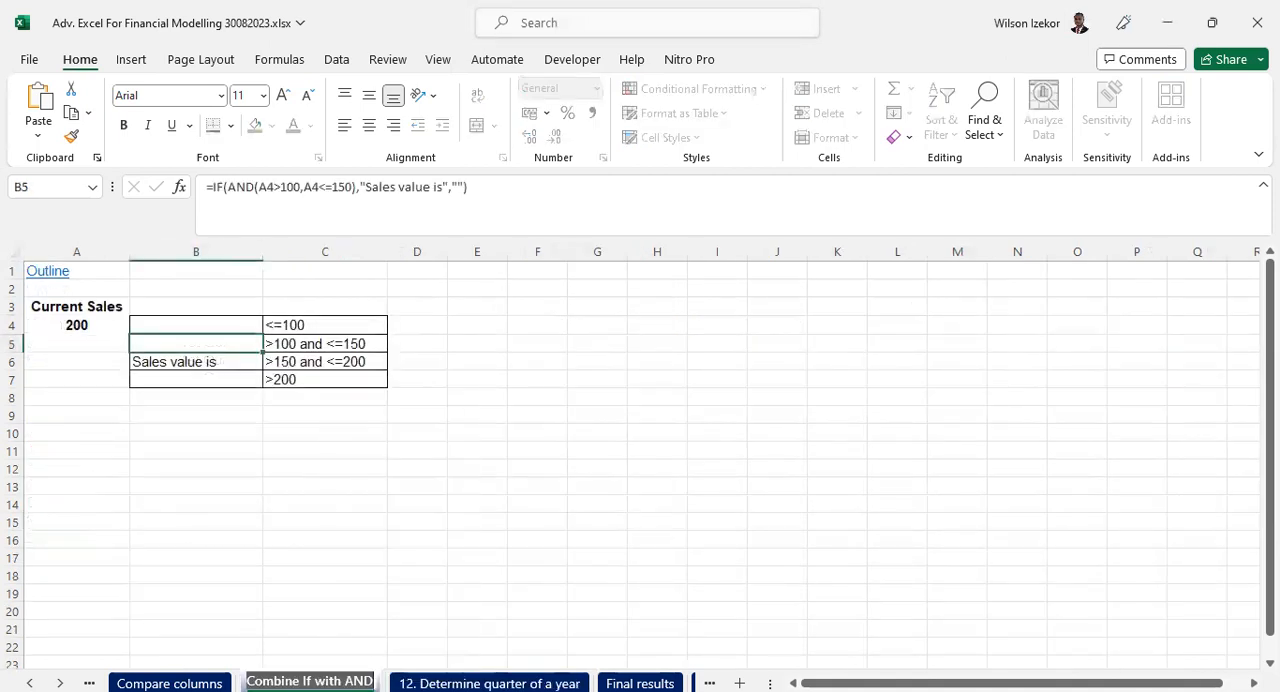
pyautogui.press('Home')
pyautogui.write('9.')
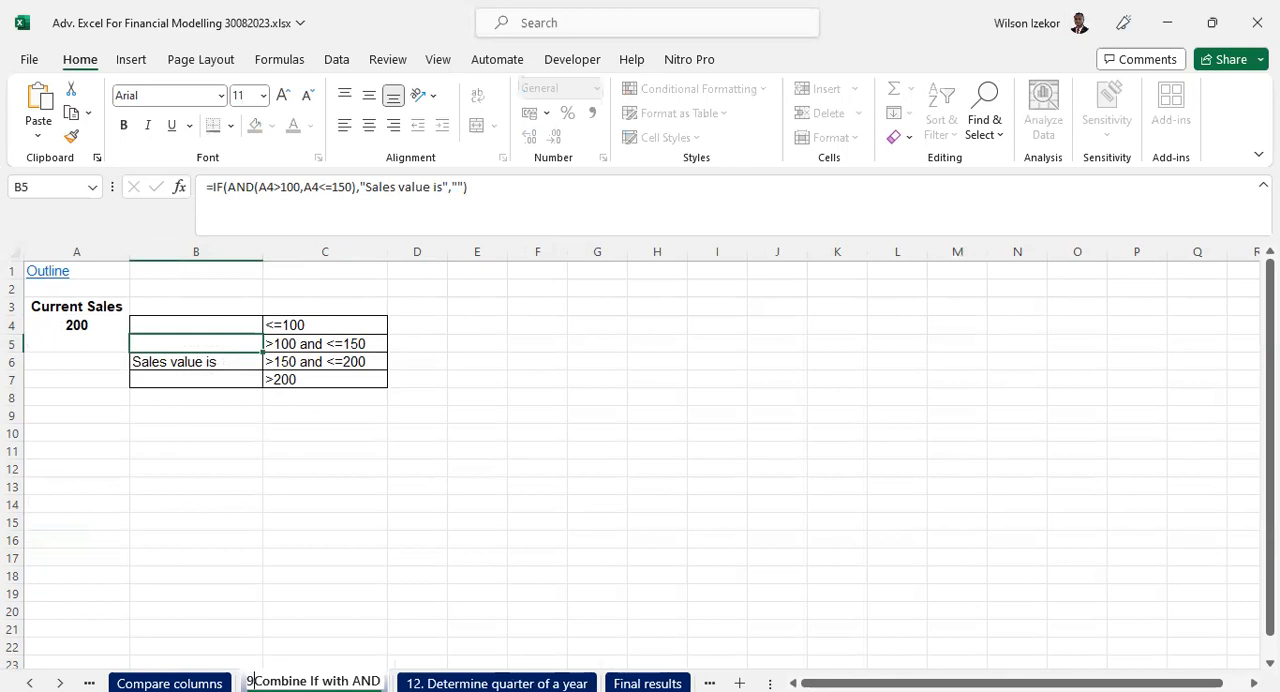
pyautogui.click(300, 514)
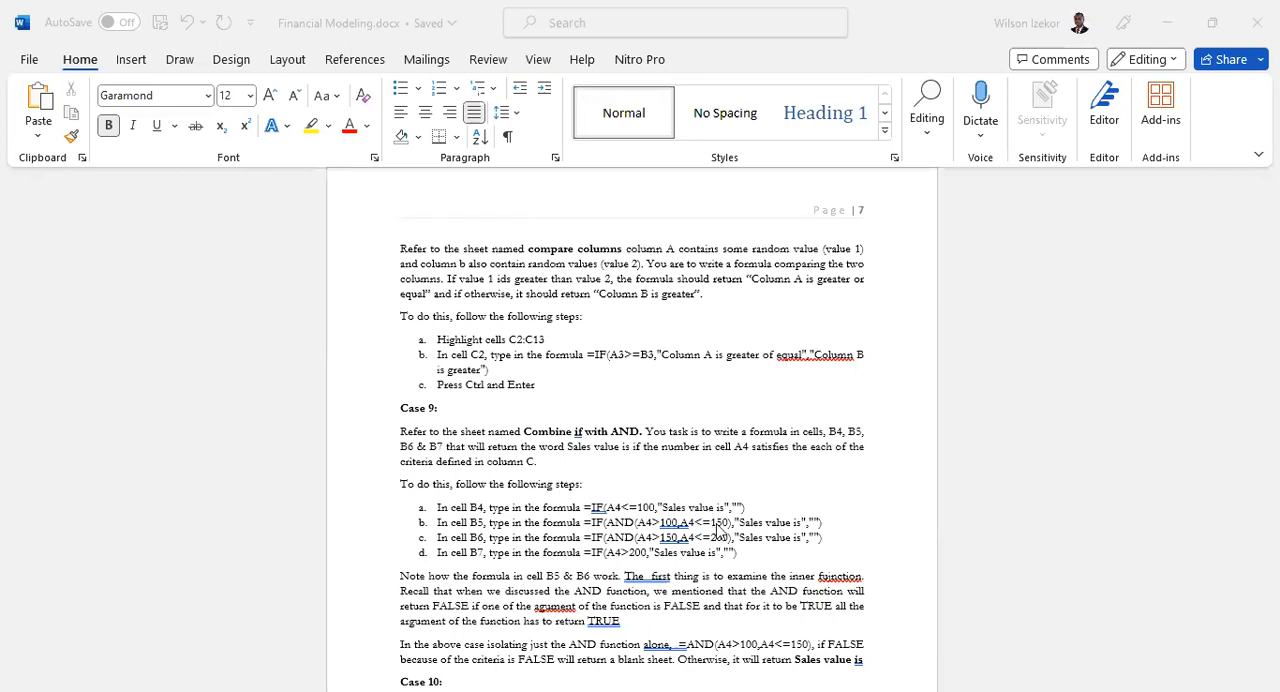
# - Review the Case 9 instructions on combining IF with AND in the Financial Modeling Word document
pyautogui.scroll(-1, 718, 532)
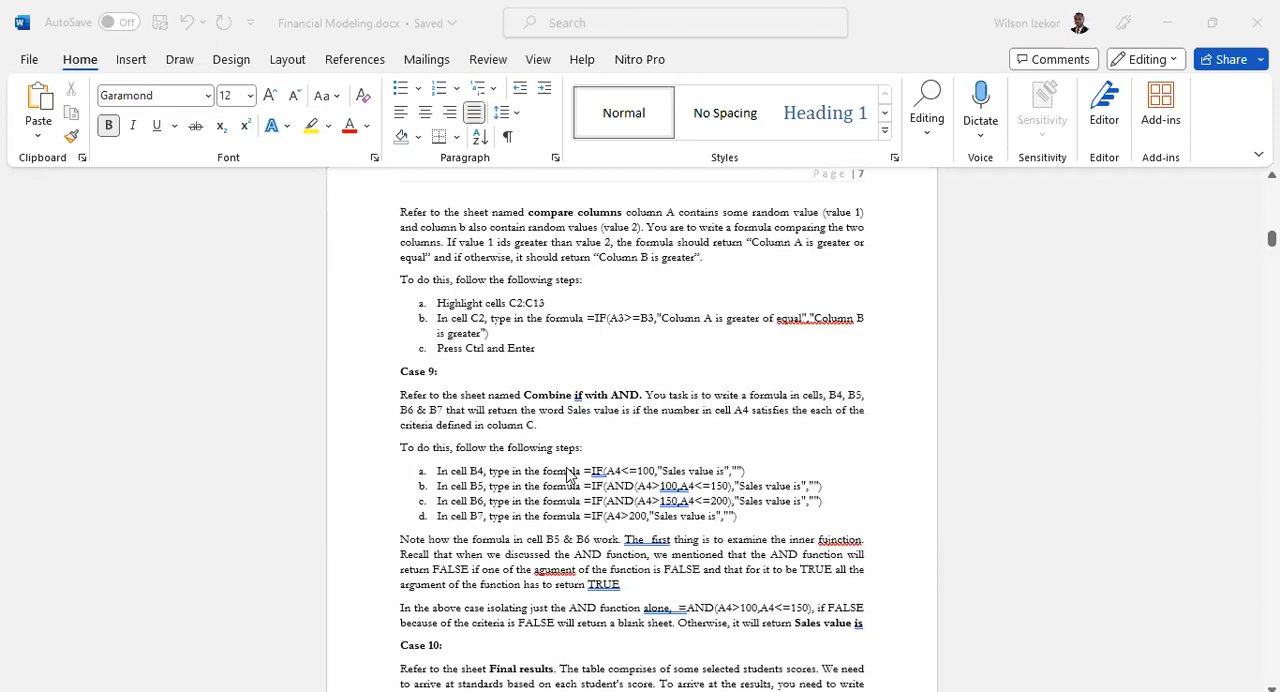
pyautogui.scroll(1, 567, 474)
pyautogui.keyDown('ctrl'); pyautogui.scroll(2, 567, 474); pyautogui.keyUp('ctrl')
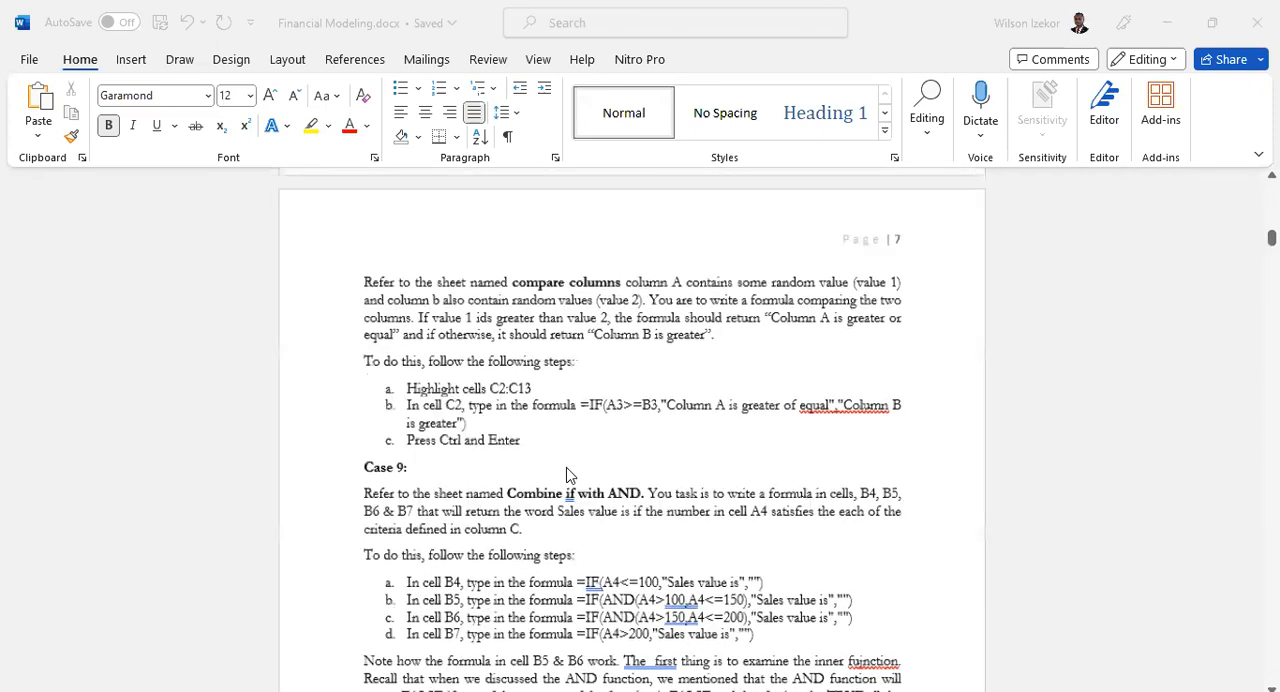
pyautogui.keyDown('ctrl'); pyautogui.scroll(4, 567, 474); pyautogui.keyUp('ctrl')
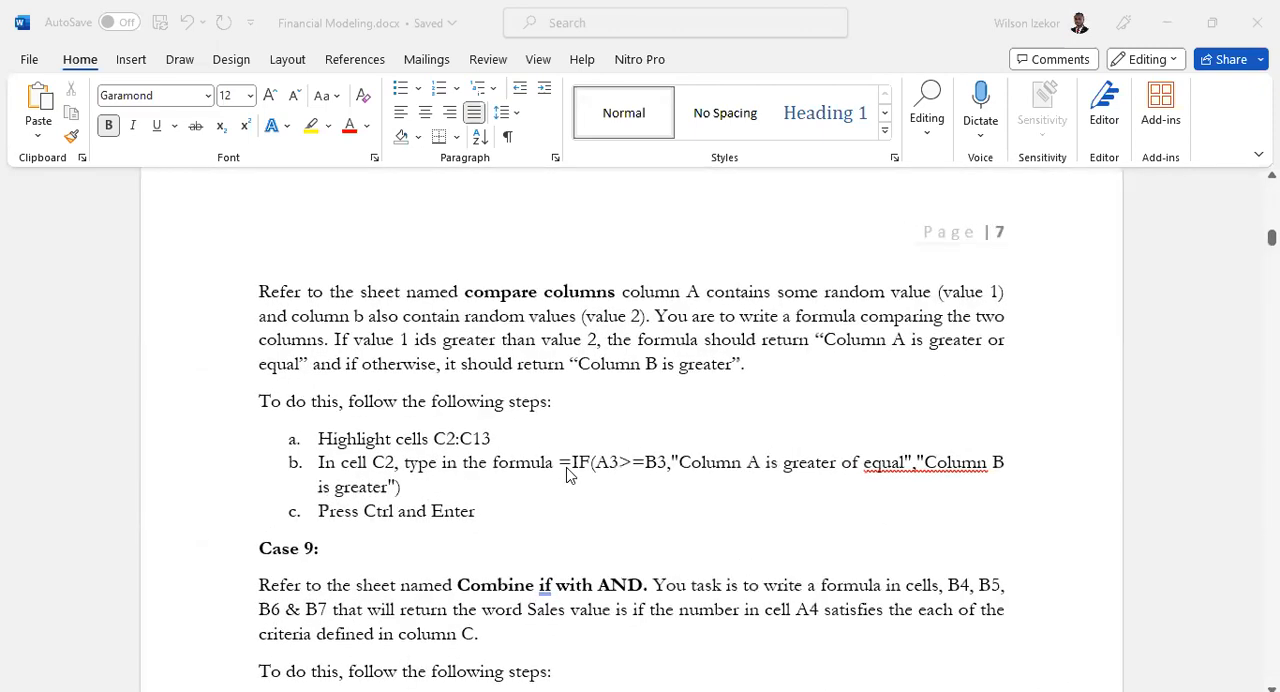
pyautogui.scroll(-5, 567, 474)
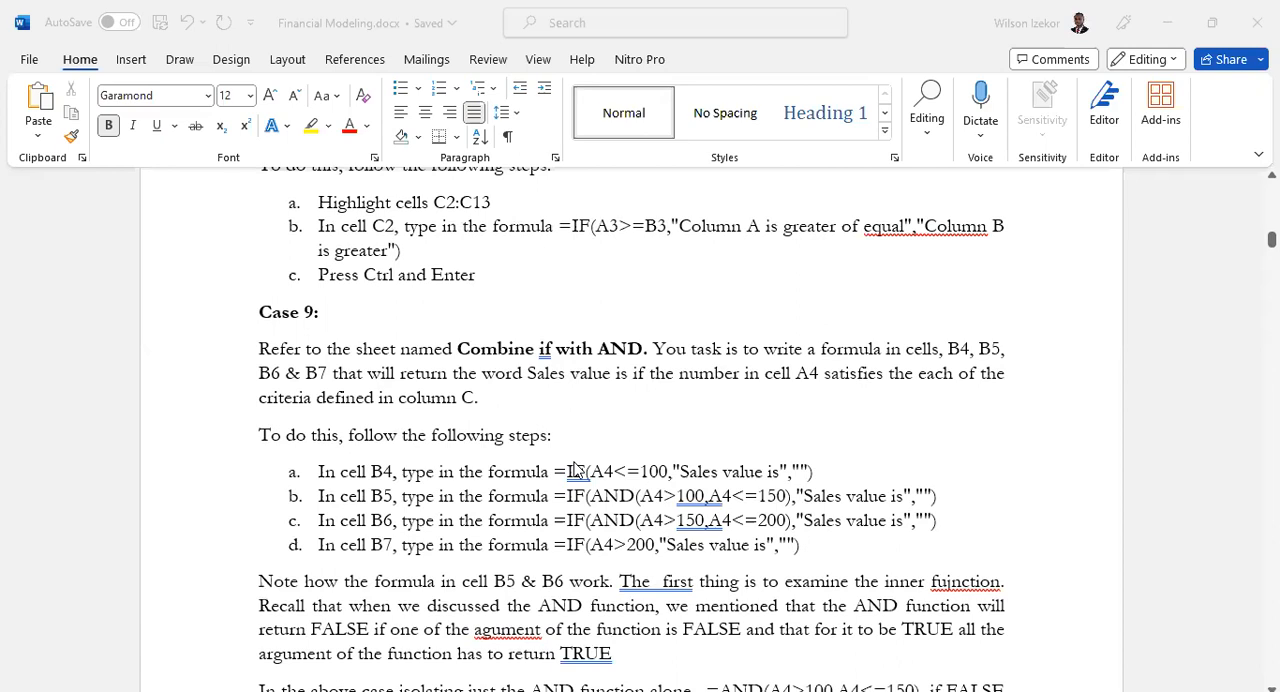
# - Capitalize "if" as "IF" in the bold sheet name "Combine if with AND" in the Case 9 instructions
pyautogui.click(557, 360)
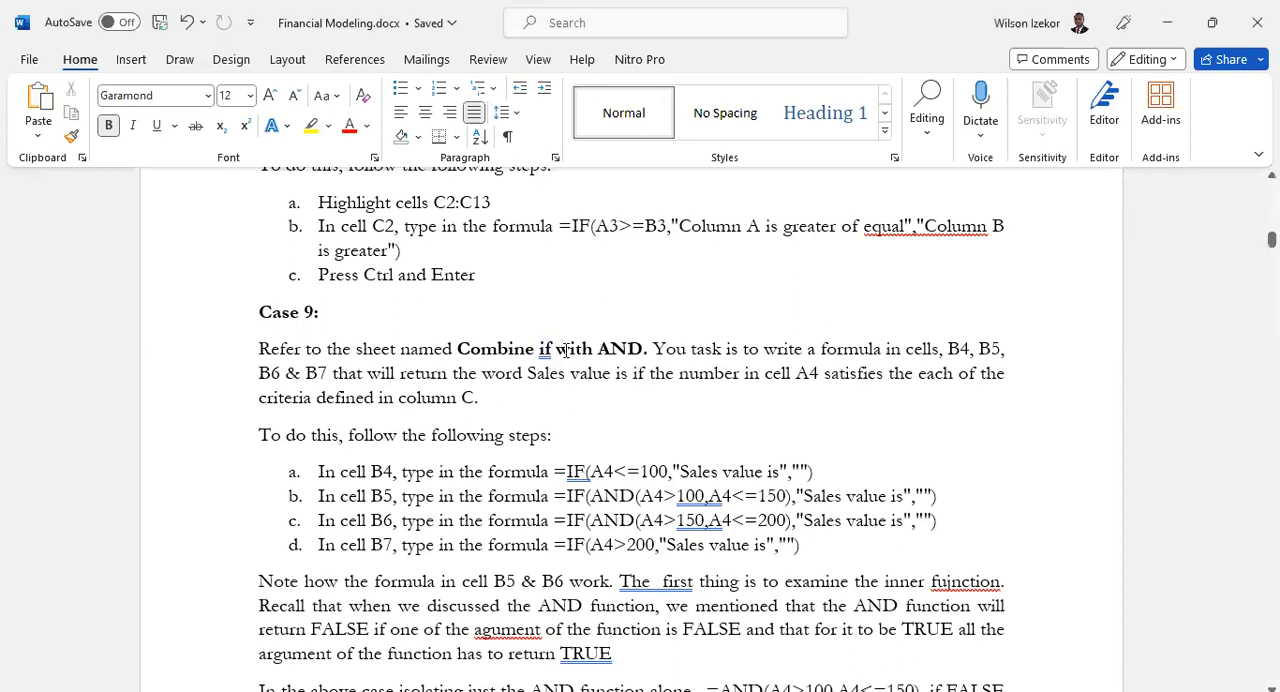
pyautogui.doubleClick(546, 349)
pyautogui.write('I')
pyautogui.press('BackSpace')
pyautogui.press('BackSpace')
pyautogui.press('BackSpace')
pyautogui.write('IF')
pyautogui.press('Down')
pyautogui.press('Down')
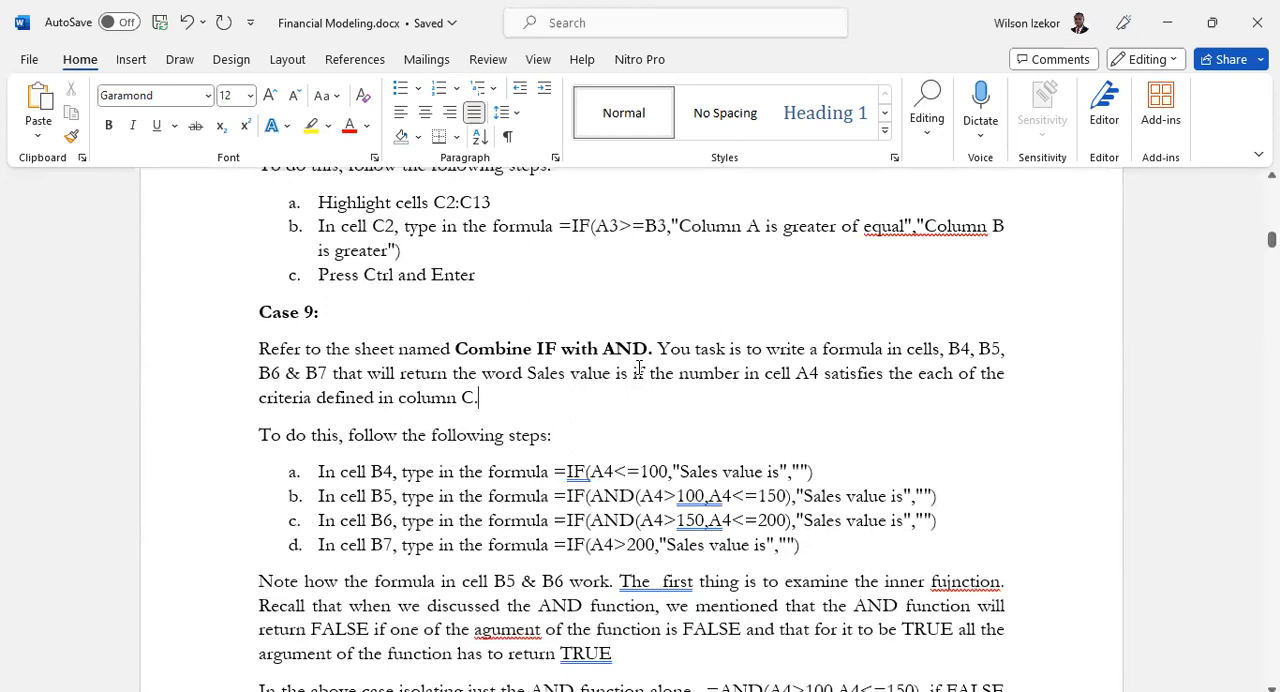
# - Bold the phrase "Sales value is" in the Case 9 task description and remove the extra "the" after "satisfies"
pyautogui.moveTo(630, 375); pyautogui.dragTo(548, 377)
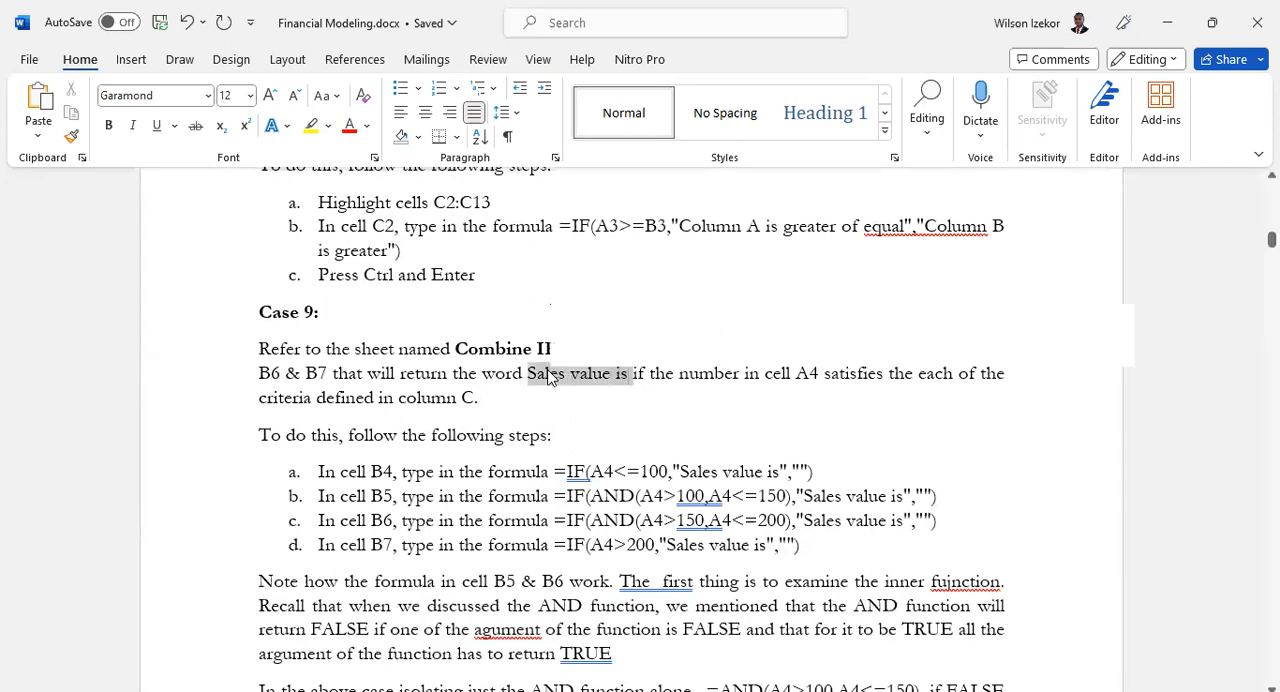
pyautogui.hotkey('ctrl', 'b')
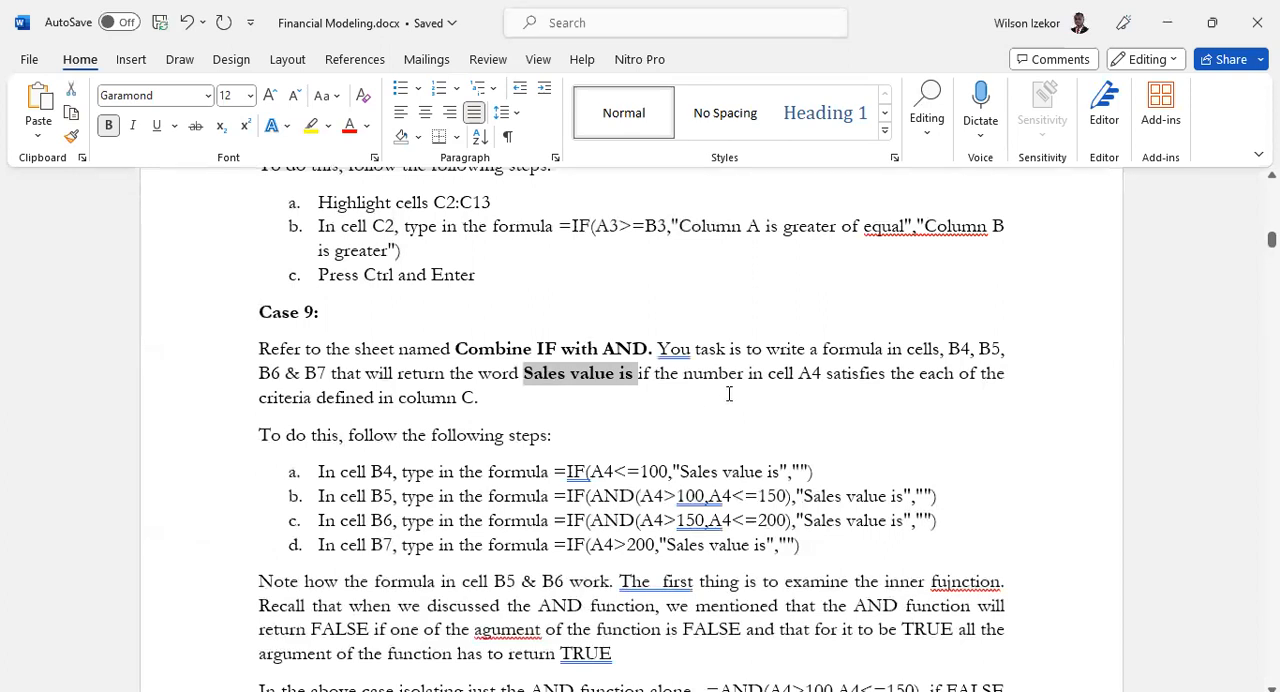
pyautogui.click(916, 375)
pyautogui.press('BackSpace')
pyautogui.press('BackSpace')
pyautogui.press('BackSpace')
pyautogui.press('BackSpace')
pyautogui.press('BackSpace')
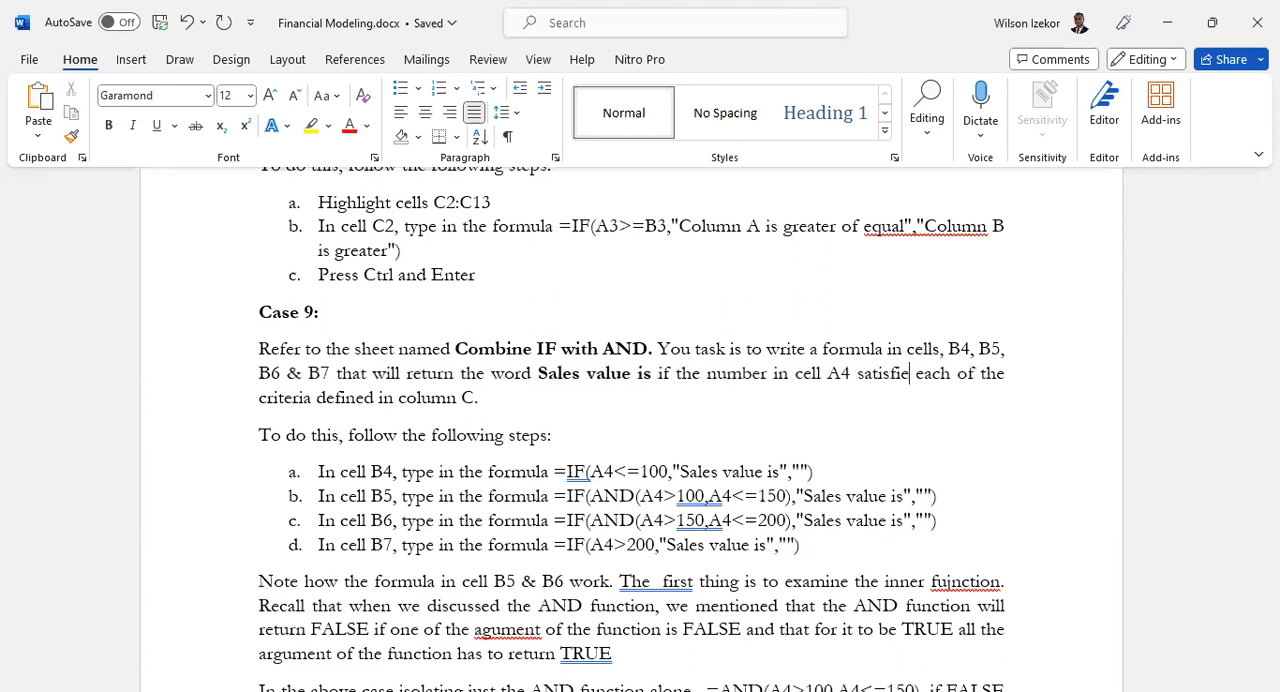
pyautogui.write('s')
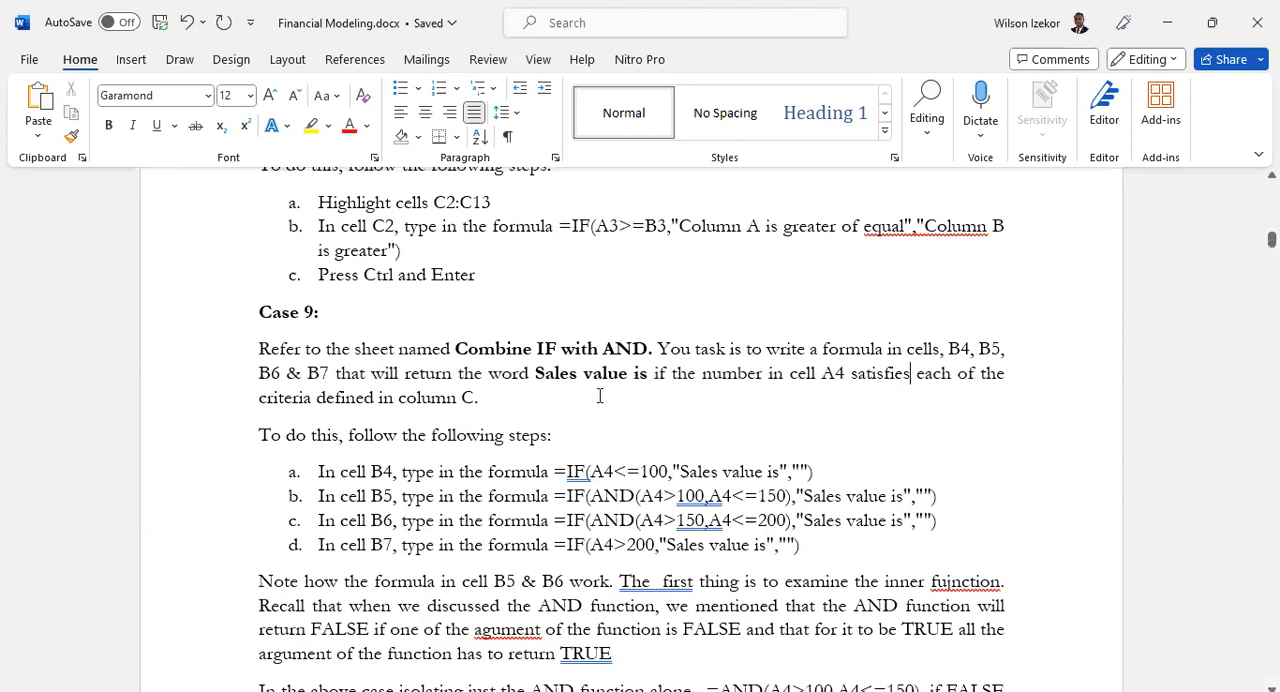
# - Read the Case 9 formula steps, switch to the Excel workbook, and clear cells B4:B7 on the "9. Combine If with AND" sheet
pyautogui.click(494, 400)
pyautogui.scroll(-2, 661, 524)
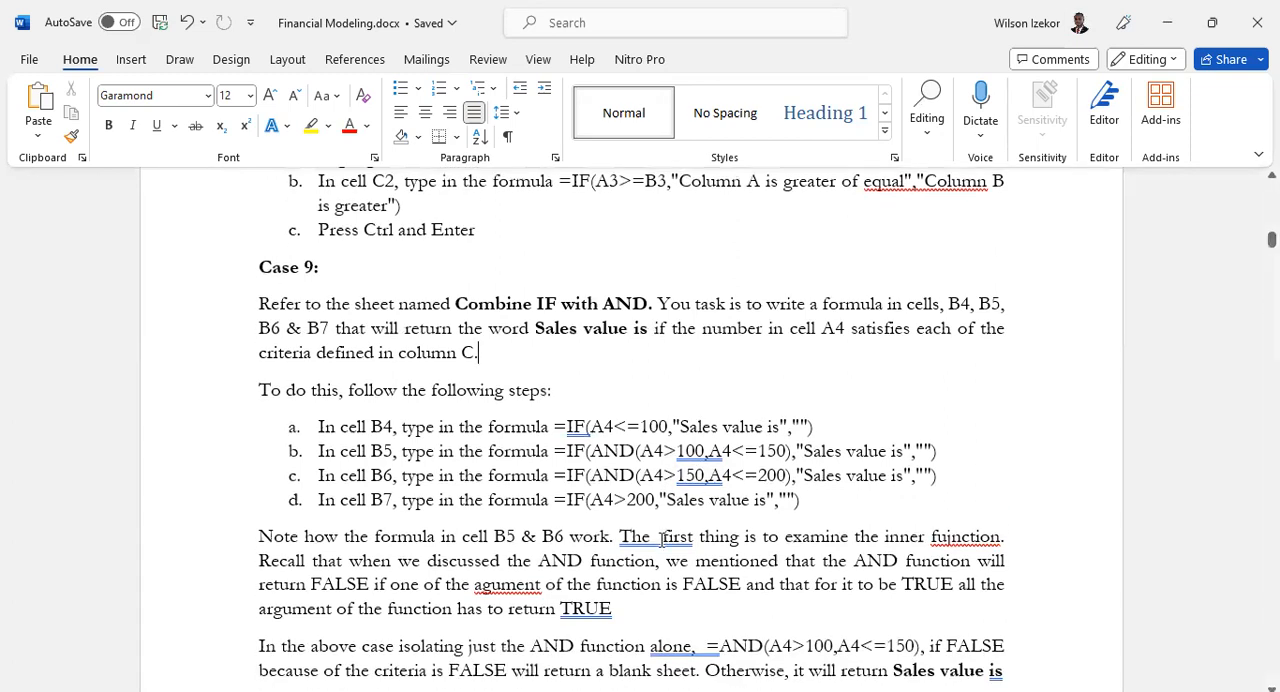
pyautogui.scroll(-2, 662, 533)
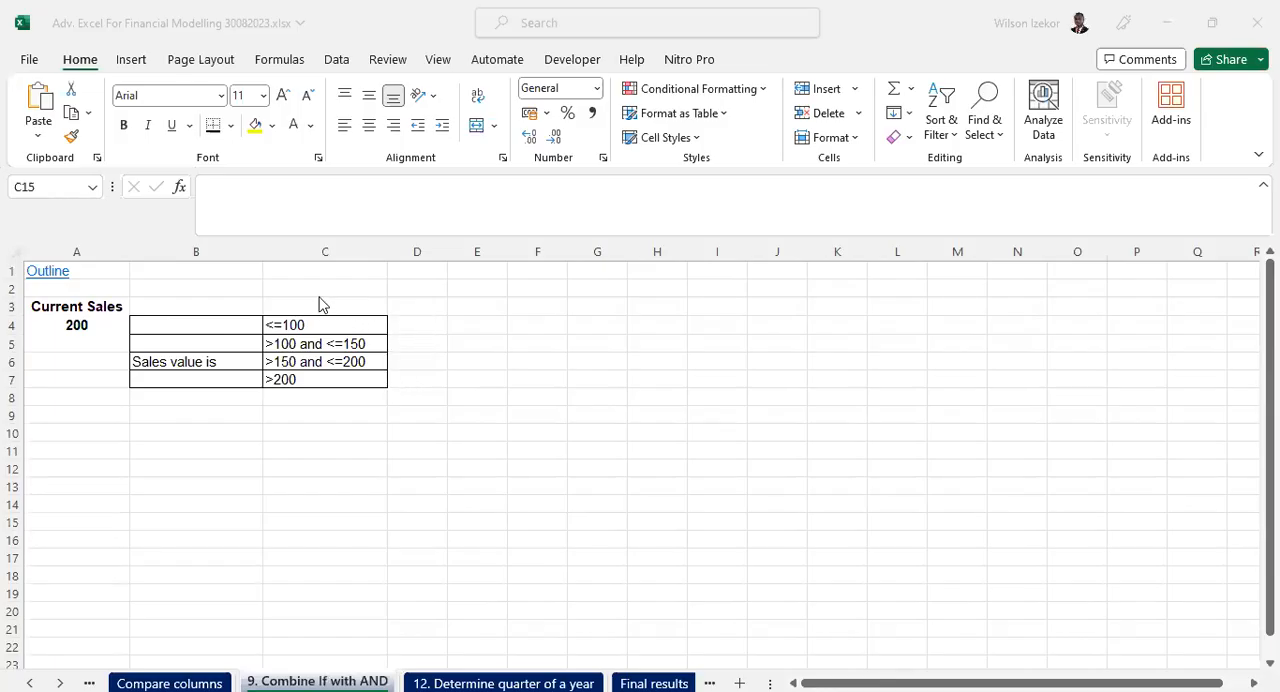
pyautogui.moveTo(175, 327); pyautogui.dragTo(188, 378)
pyautogui.press('Delete')
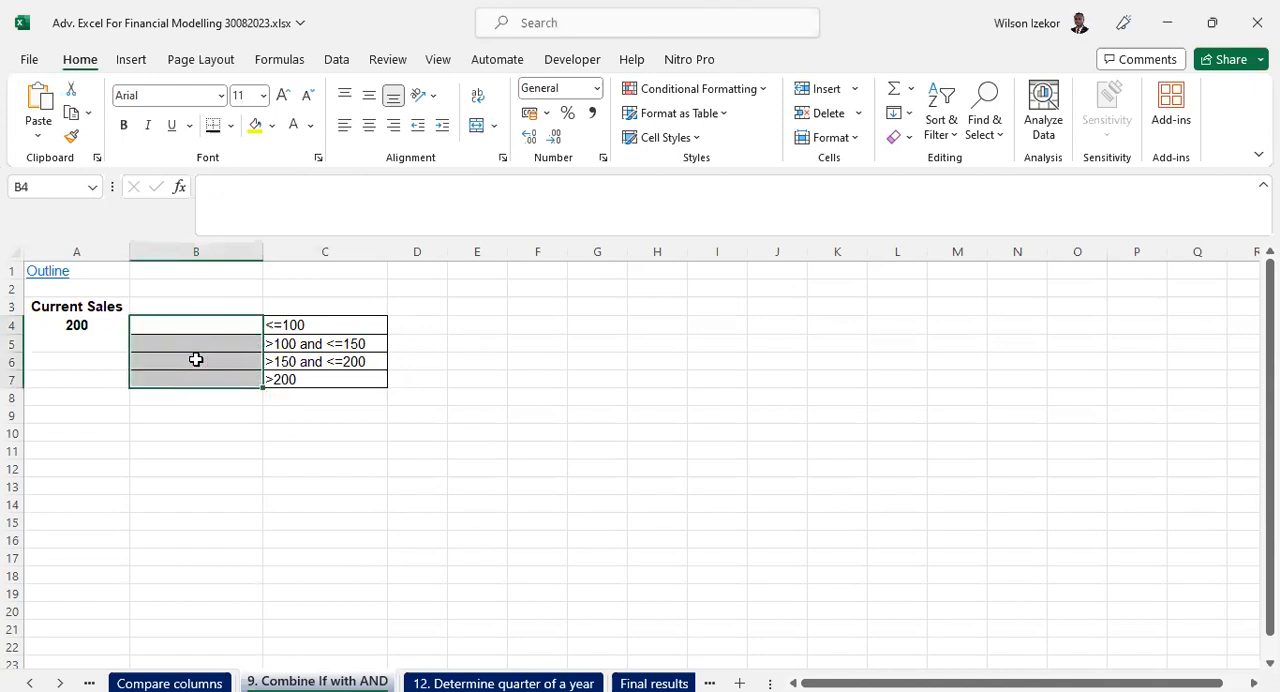
# - Examine the criteria in C4:C7 against the current sales value in A4 and the empty result cells B4:B7
pyautogui.moveTo(305, 327); pyautogui.dragTo(309, 376)
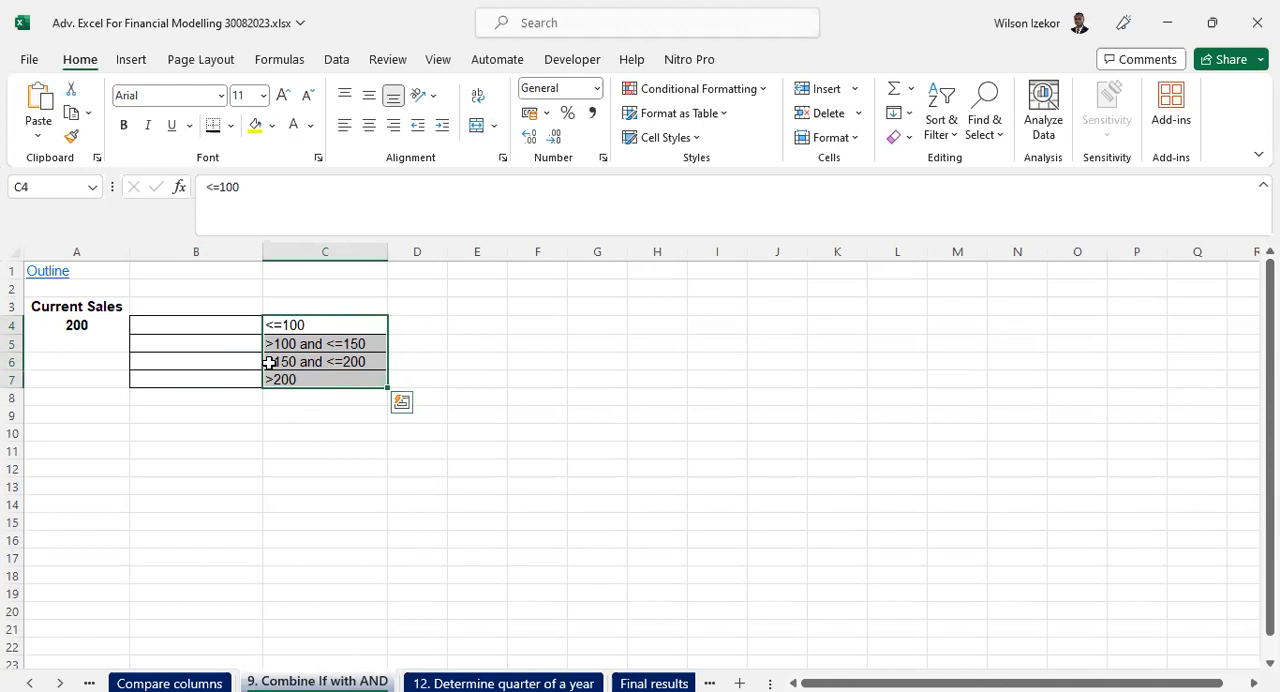
pyautogui.click(86, 325)
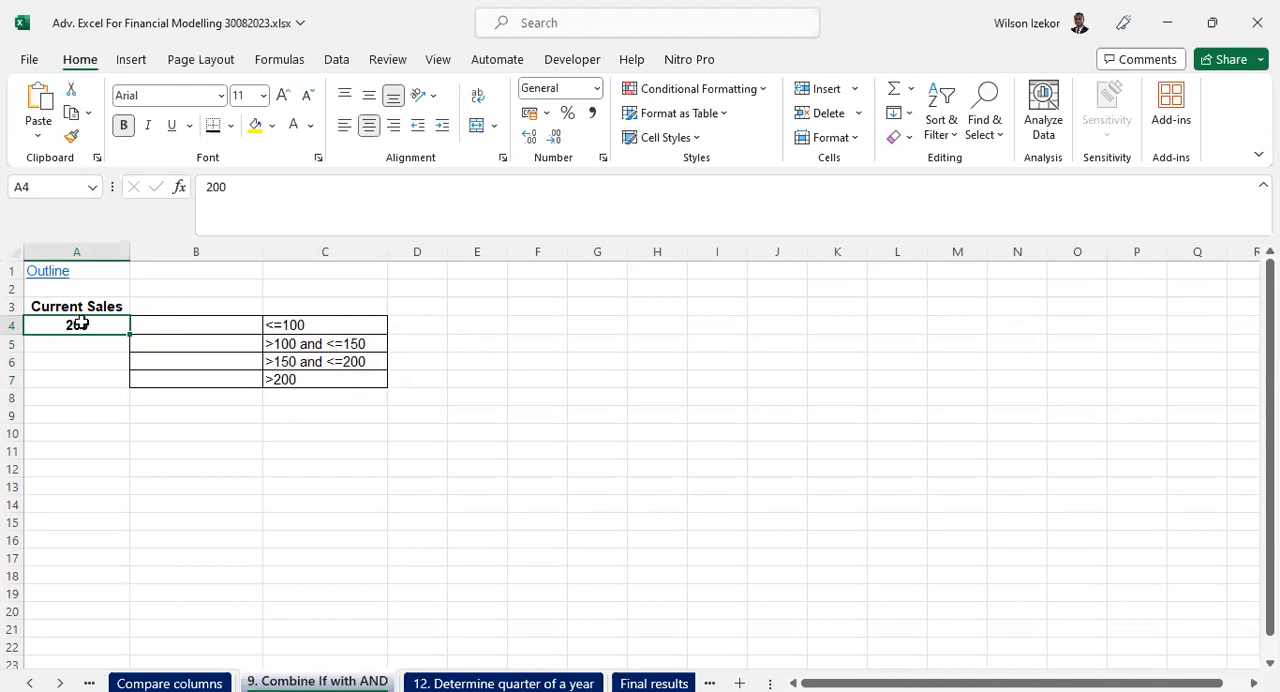
pyautogui.moveTo(285, 326); pyautogui.dragTo(290, 379)
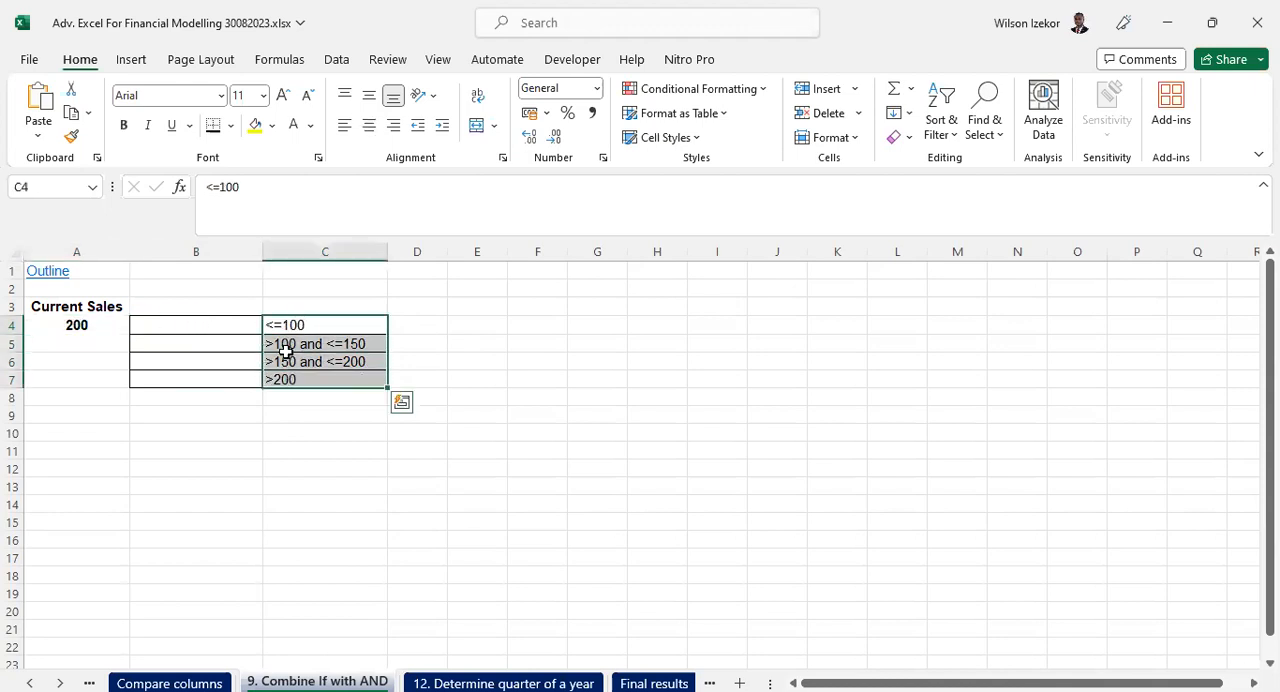
pyautogui.click(76, 323)
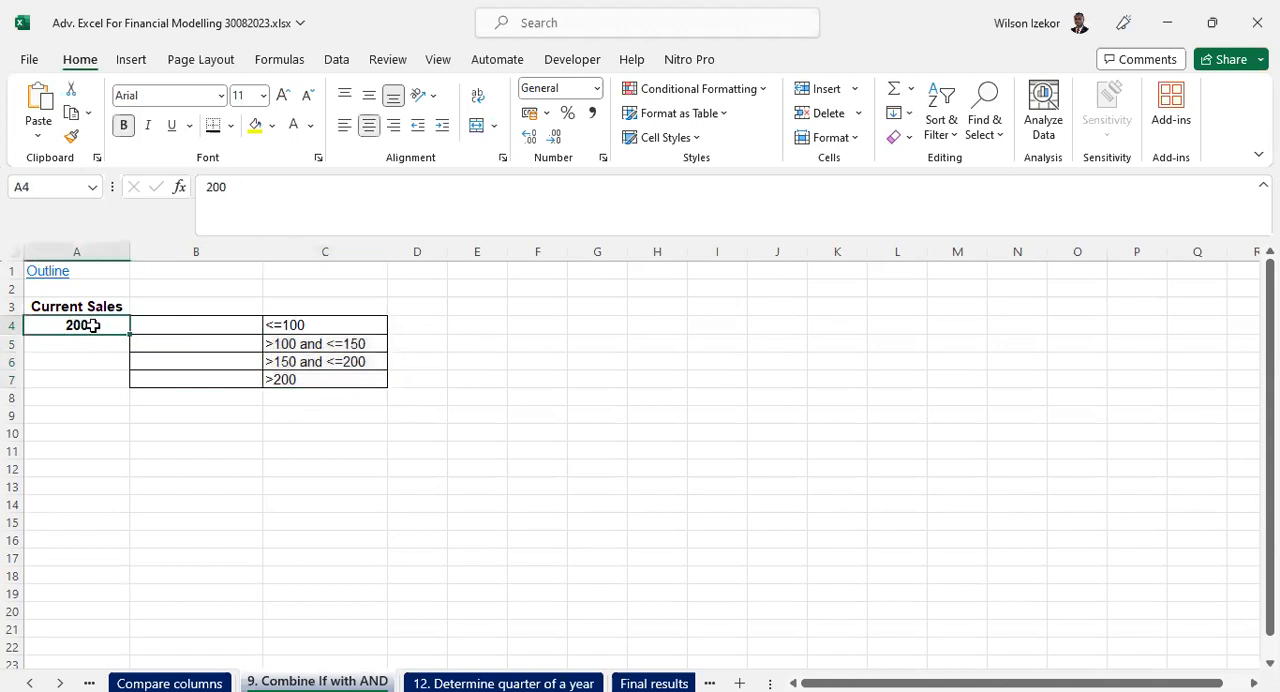
pyautogui.moveTo(309, 326); pyautogui.dragTo(310, 392)
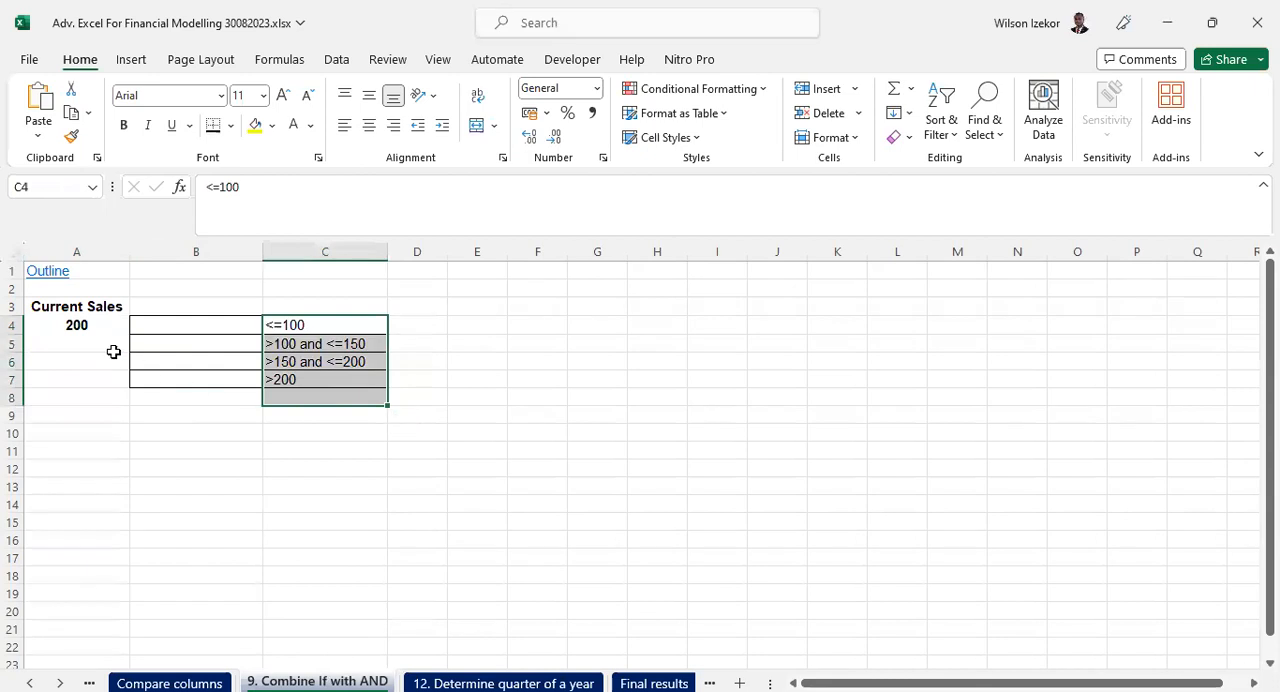
pyautogui.click(69, 326)
pyautogui.moveTo(198, 327); pyautogui.dragTo(209, 378)
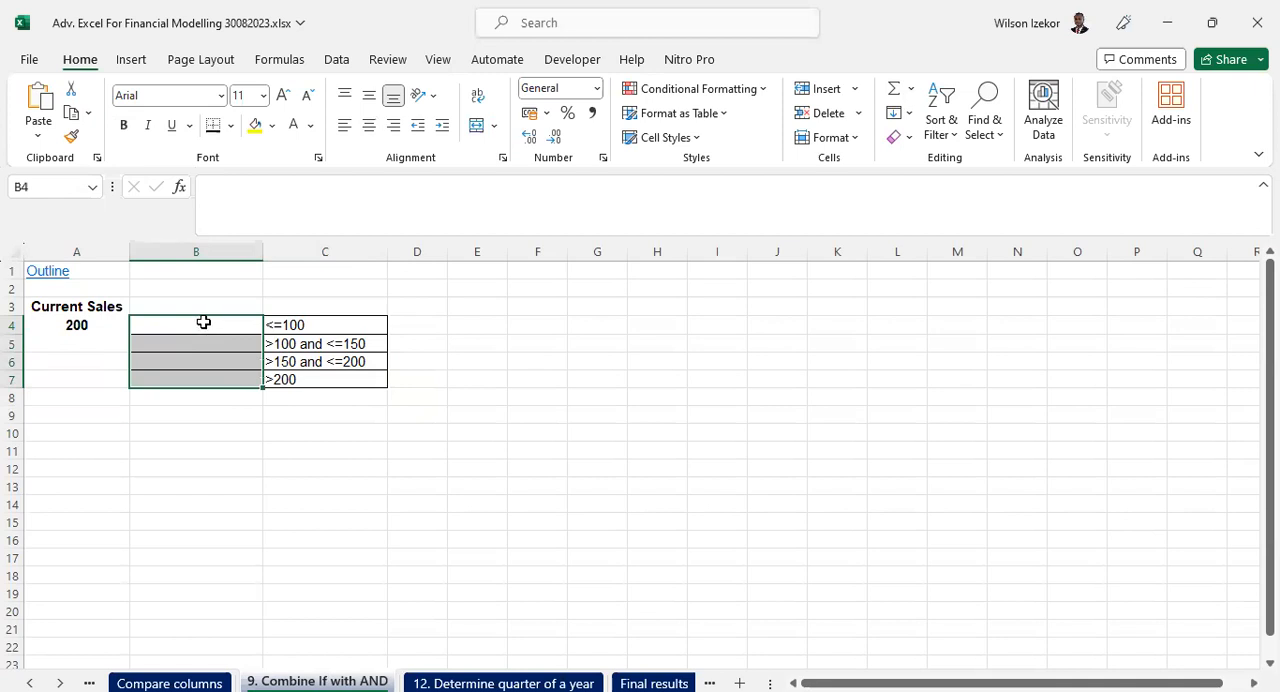
pyautogui.moveTo(155, 321); pyautogui.dragTo(163, 378)
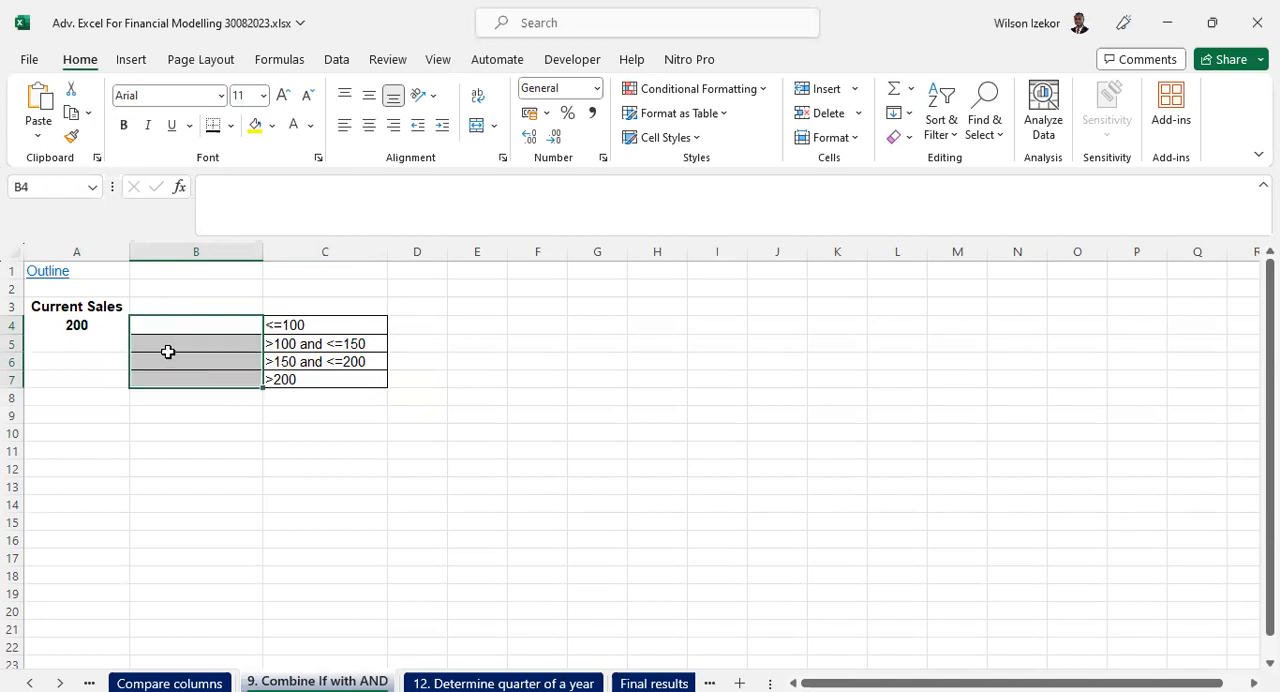
pyautogui.click(228, 335)
pyautogui.moveTo(228, 335); pyautogui.dragTo(231, 380)
pyautogui.moveTo(300, 326); pyautogui.dragTo(302, 379)
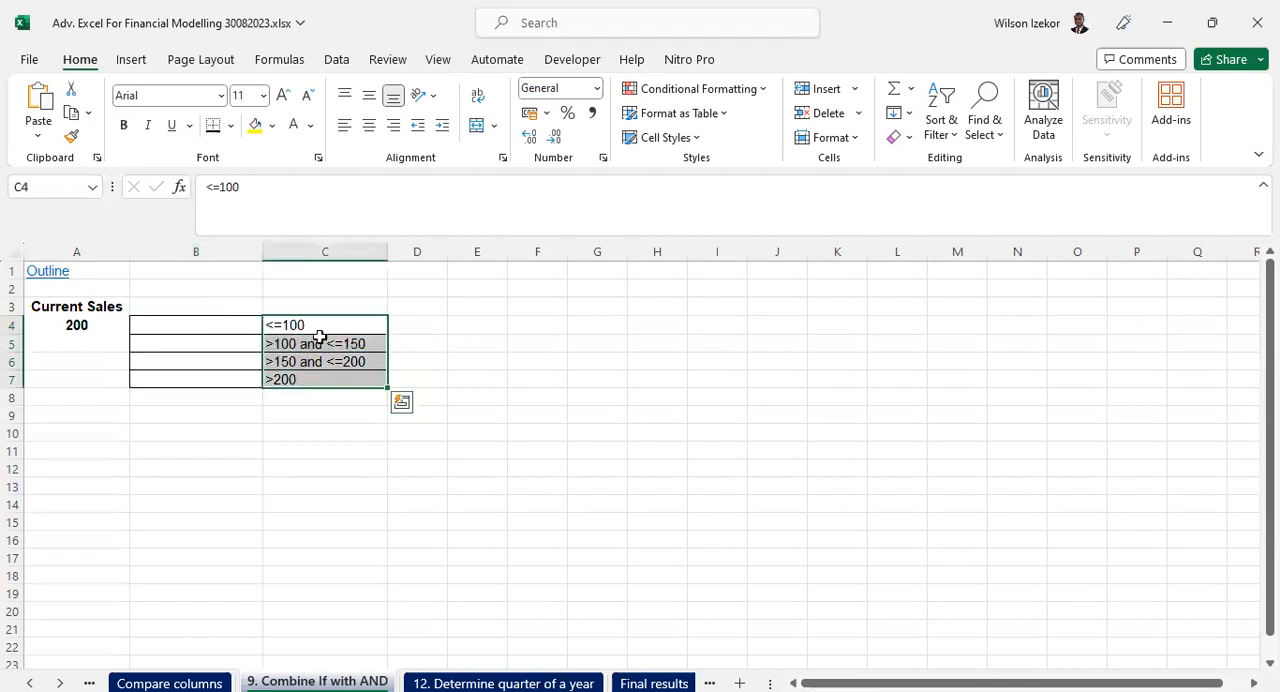
# - Enter the formula =IF(A4<=100,"Sales value is","") in cell B4
pyautogui.click(228, 320)
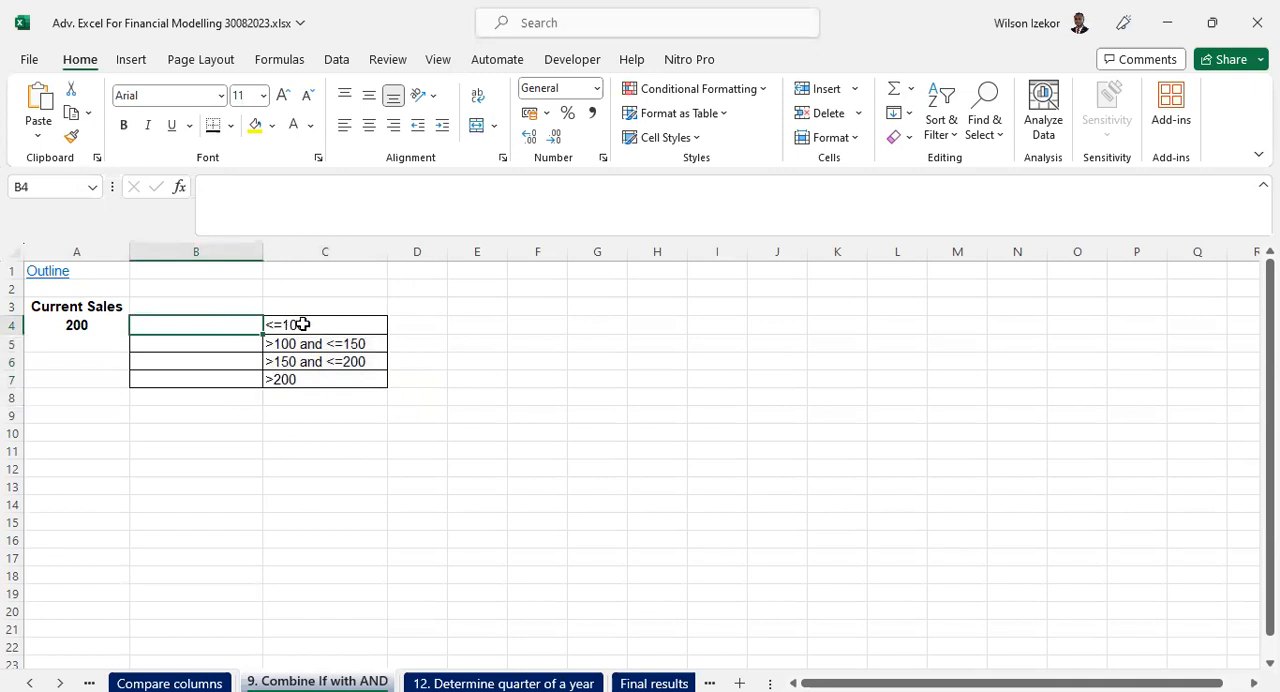
pyautogui.write('=')
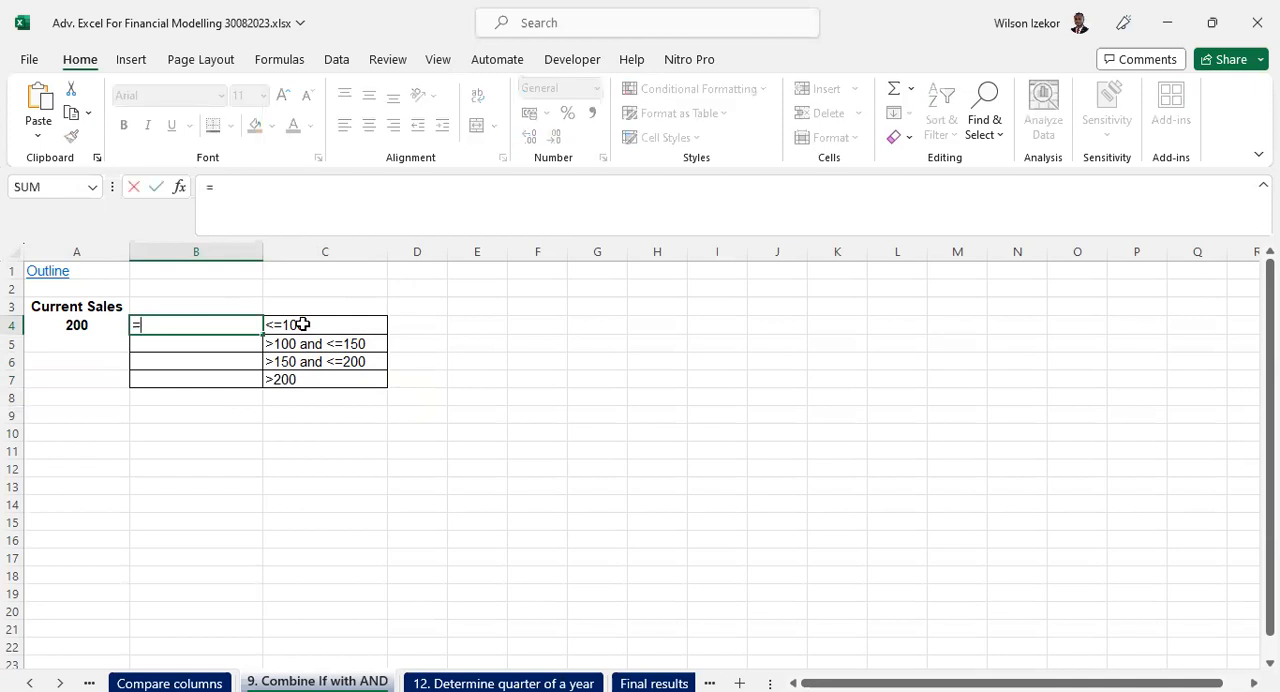
pyautogui.write('if(')
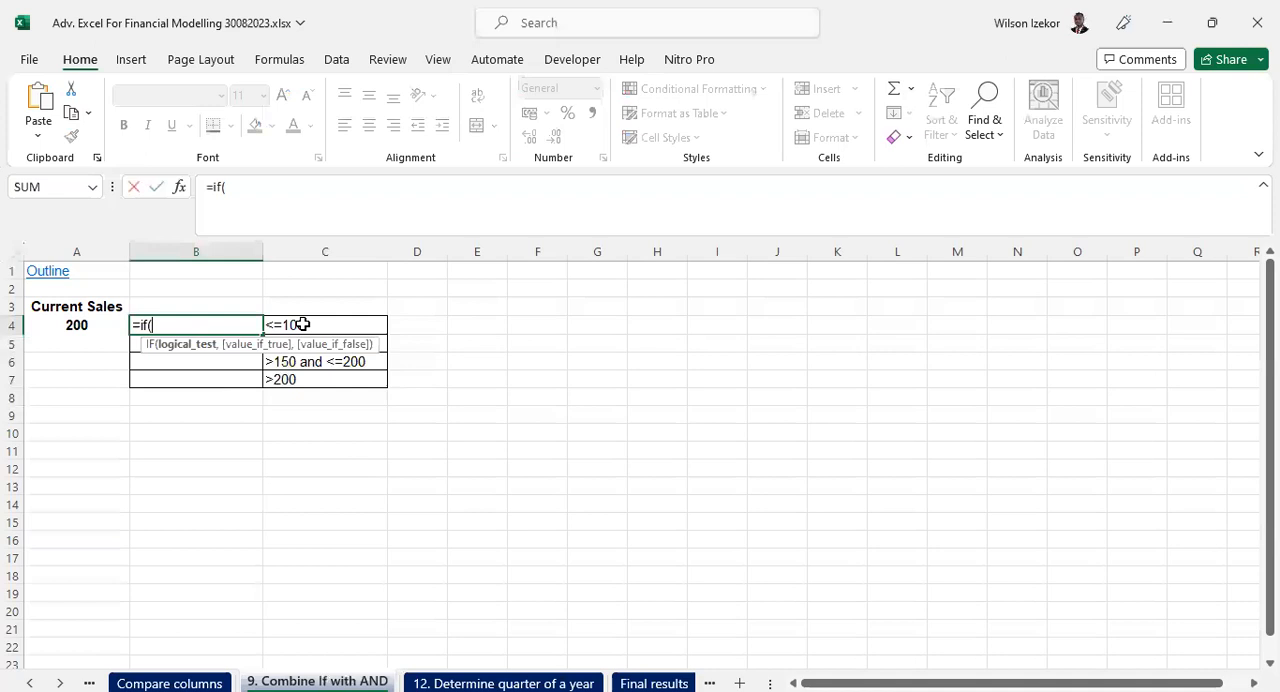
pyautogui.click(92, 321)
pyautogui.write('<=100,"Sal')
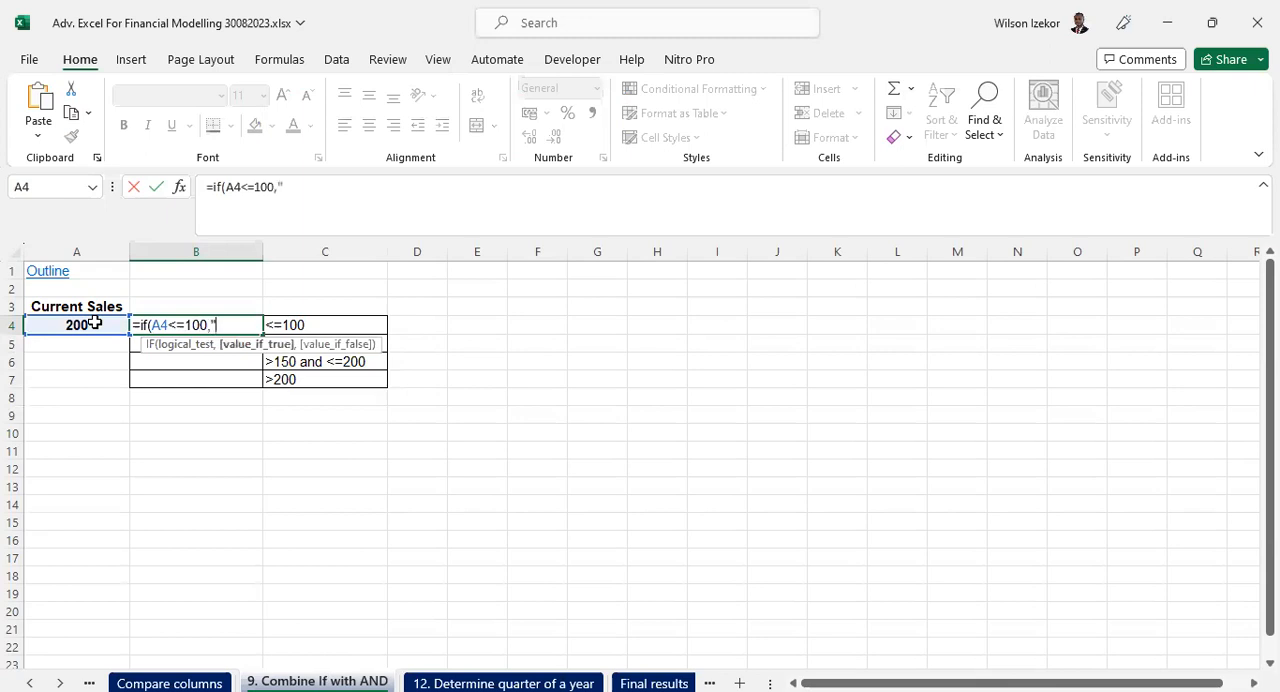
pyautogui.write('es value is"')
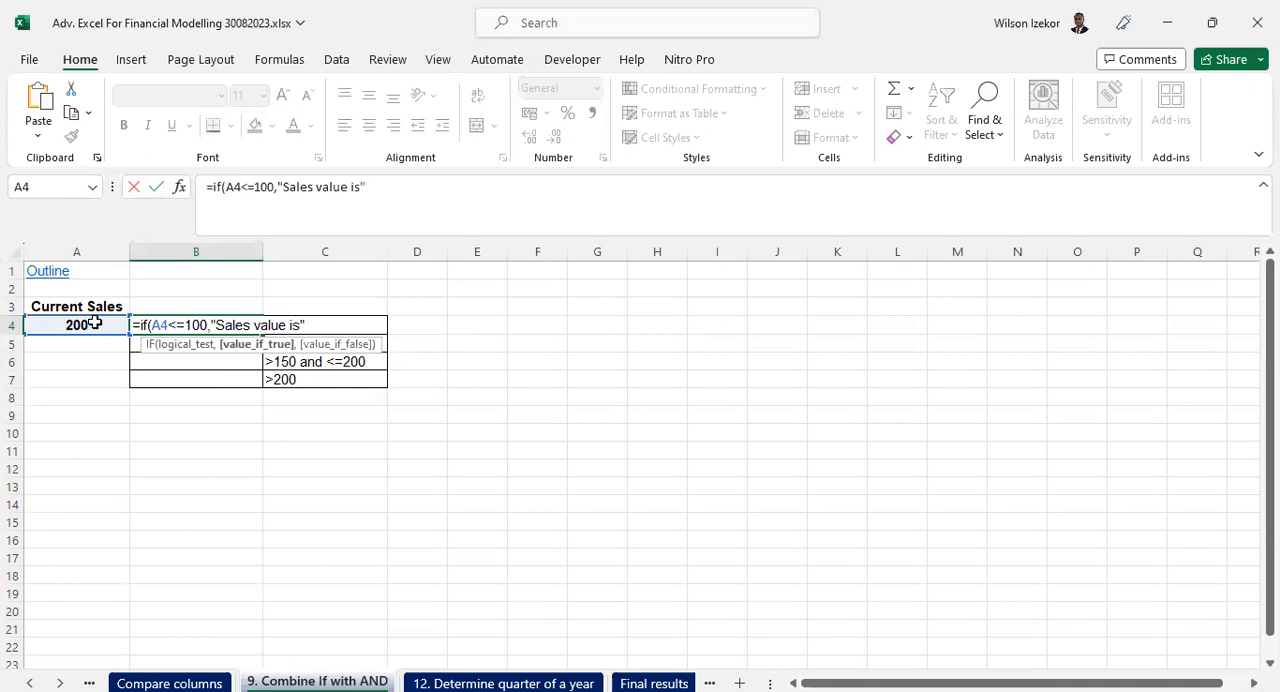
pyautogui.write(',""')
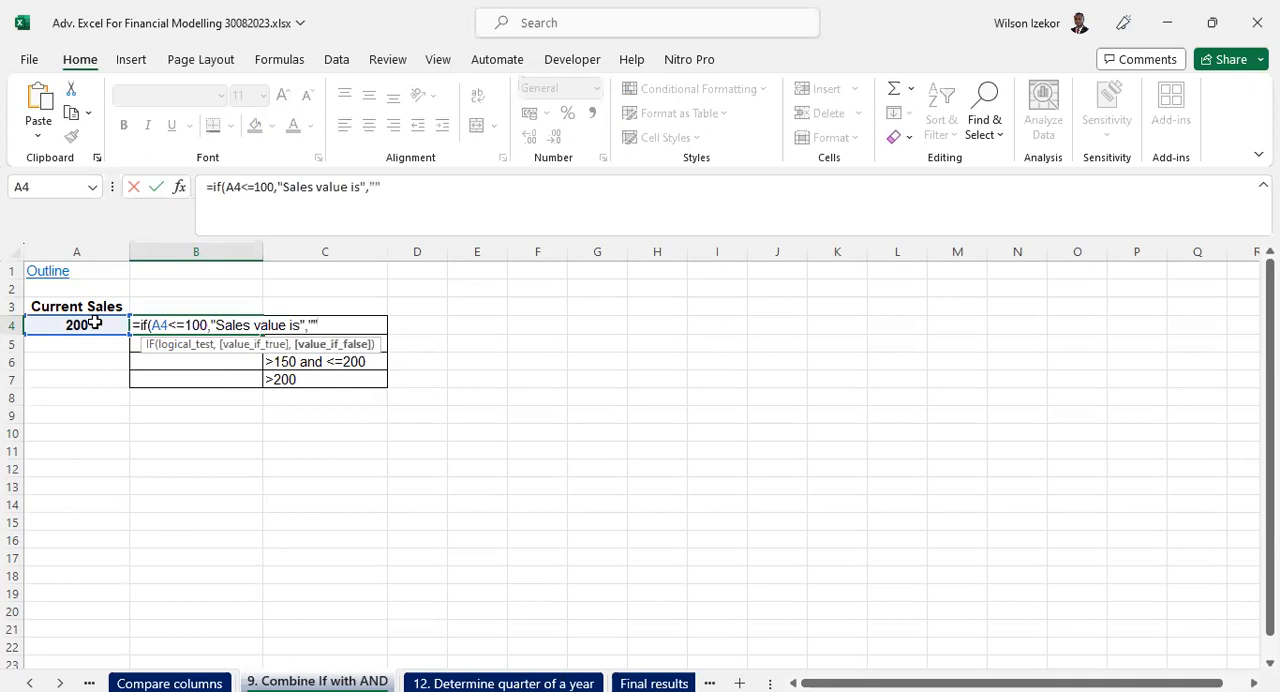
pyautogui.write(')')
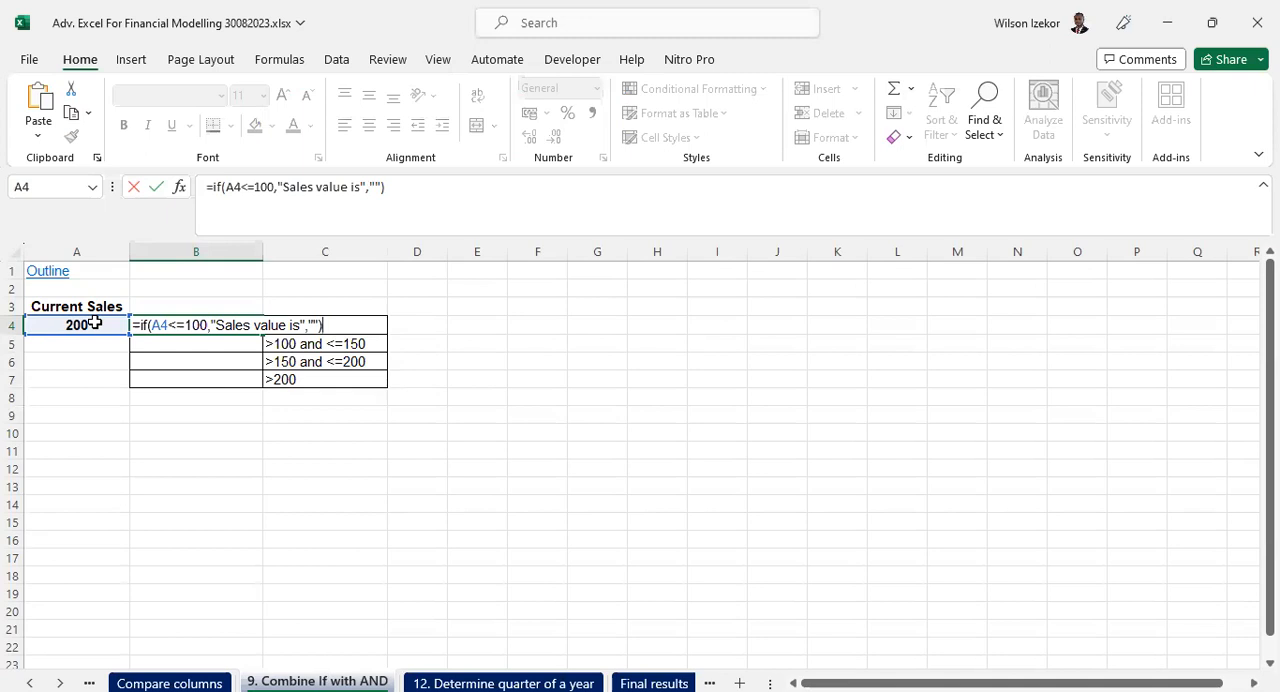
pyautogui.press('Return')
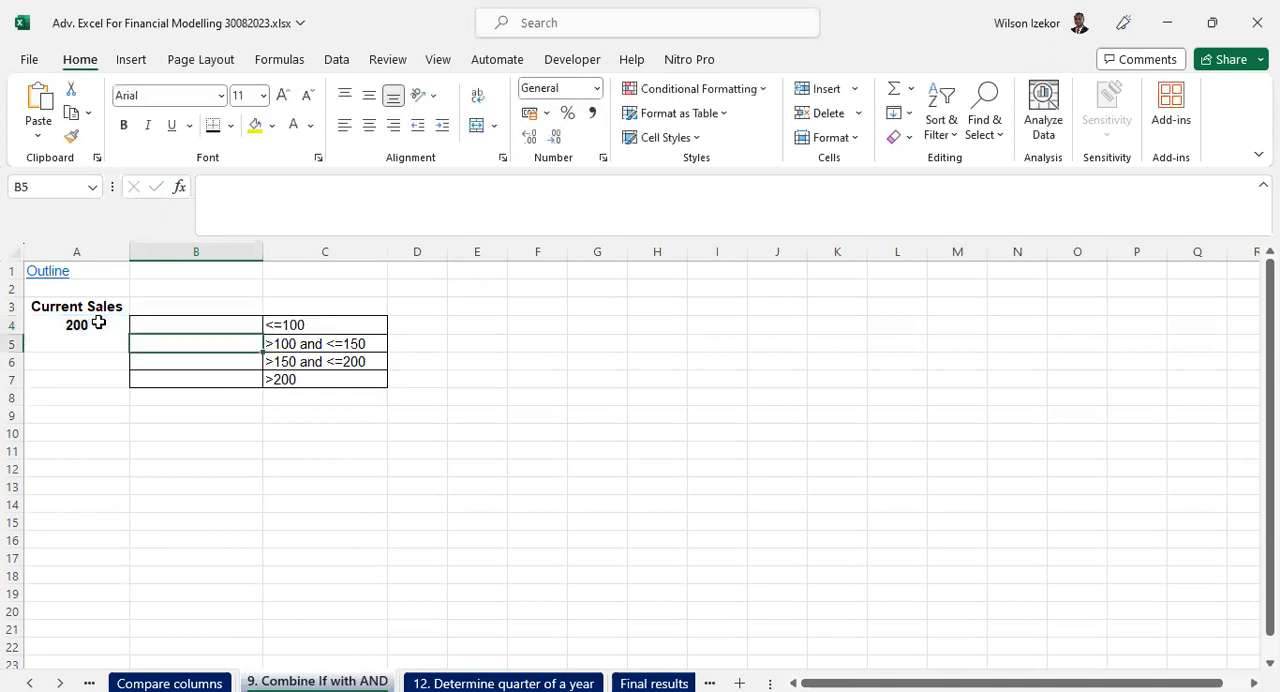
# - Set the current sales in A4 to 56 and check the B4 formula against the criterion in C4
pyautogui.click(243, 329)
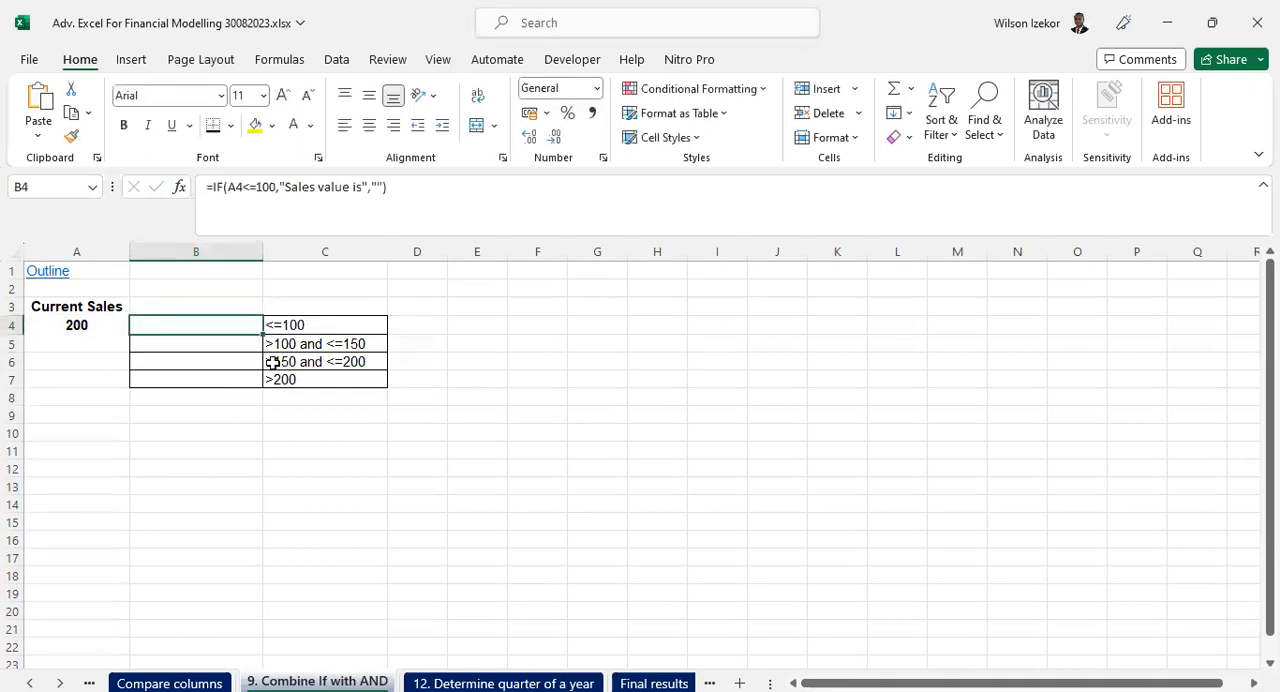
pyautogui.click(95, 324)
pyautogui.write('56')
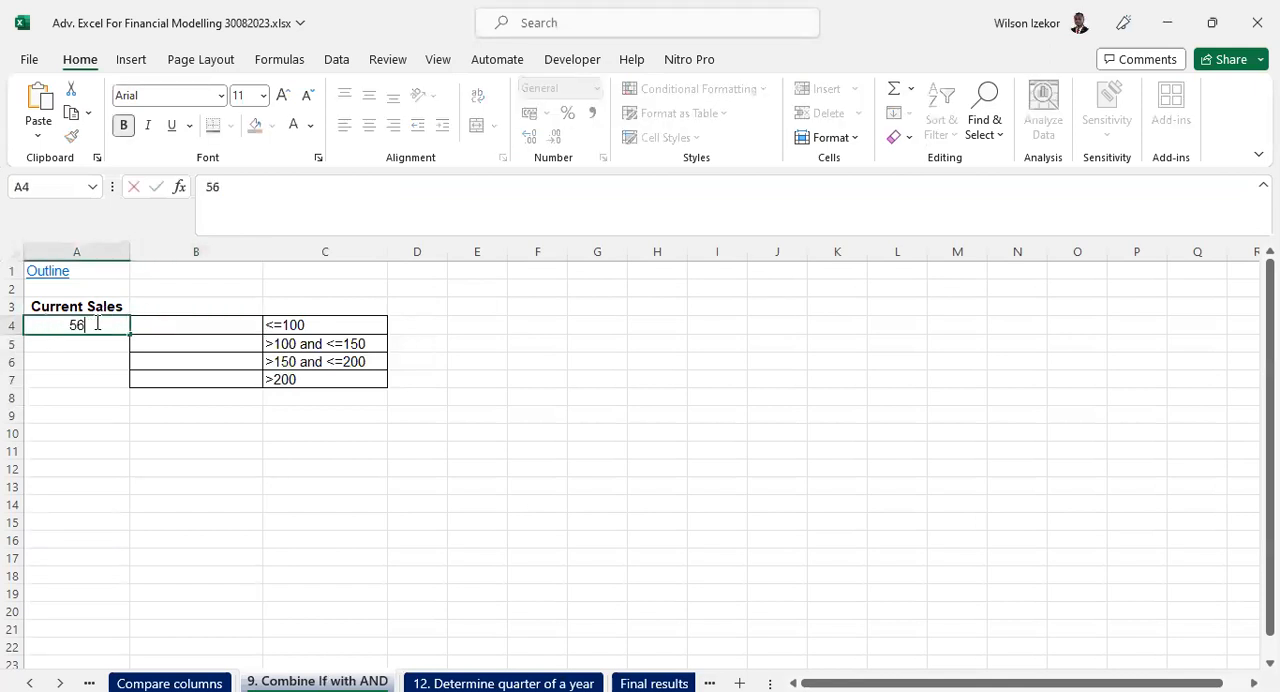
pyautogui.press('Return')
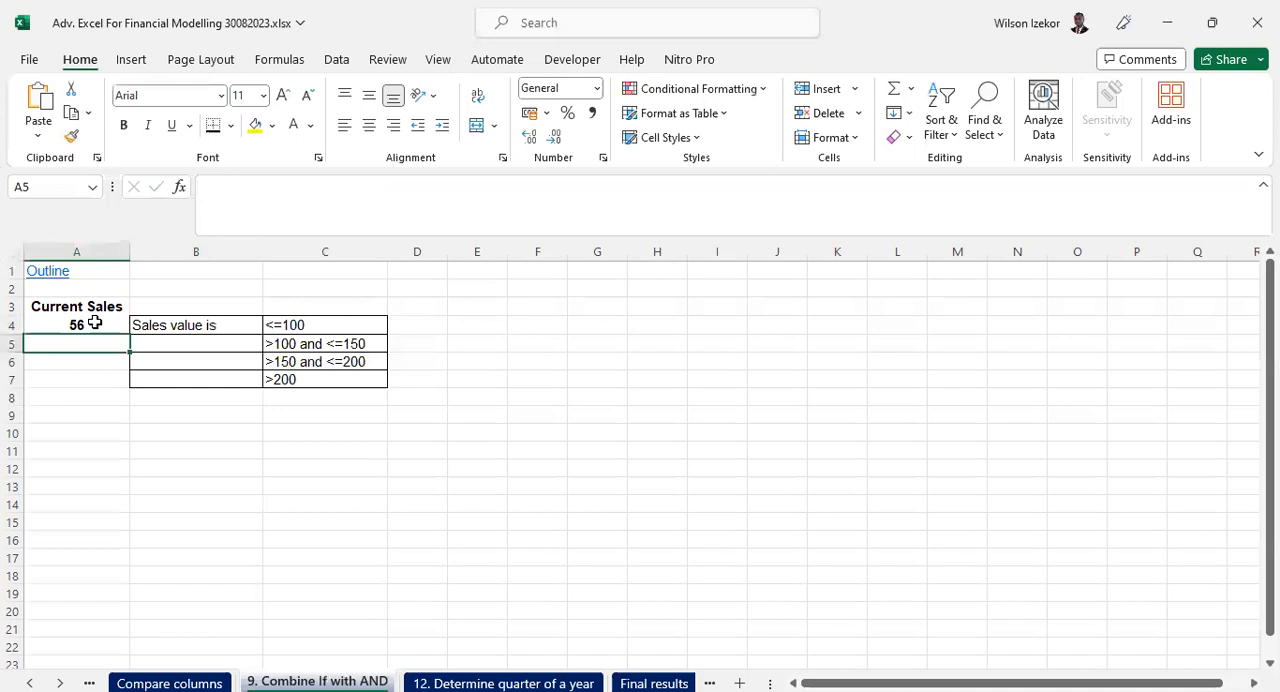
pyautogui.click(190, 327)
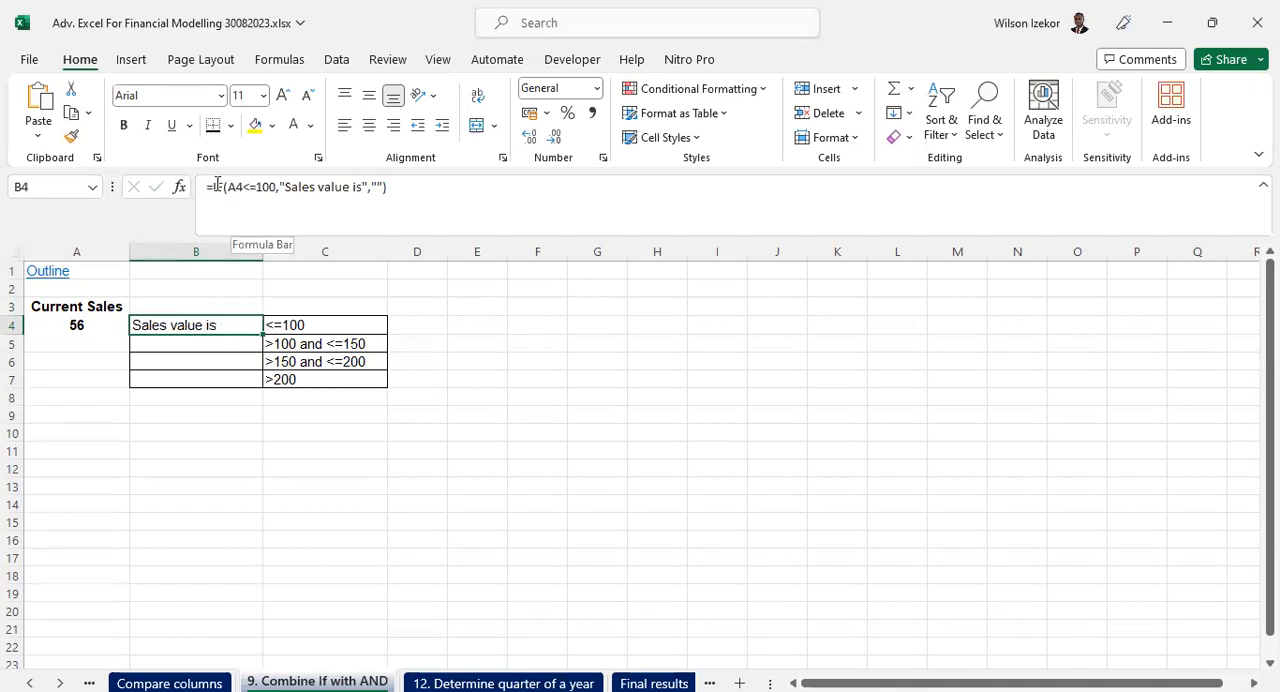
pyautogui.click(297, 326)
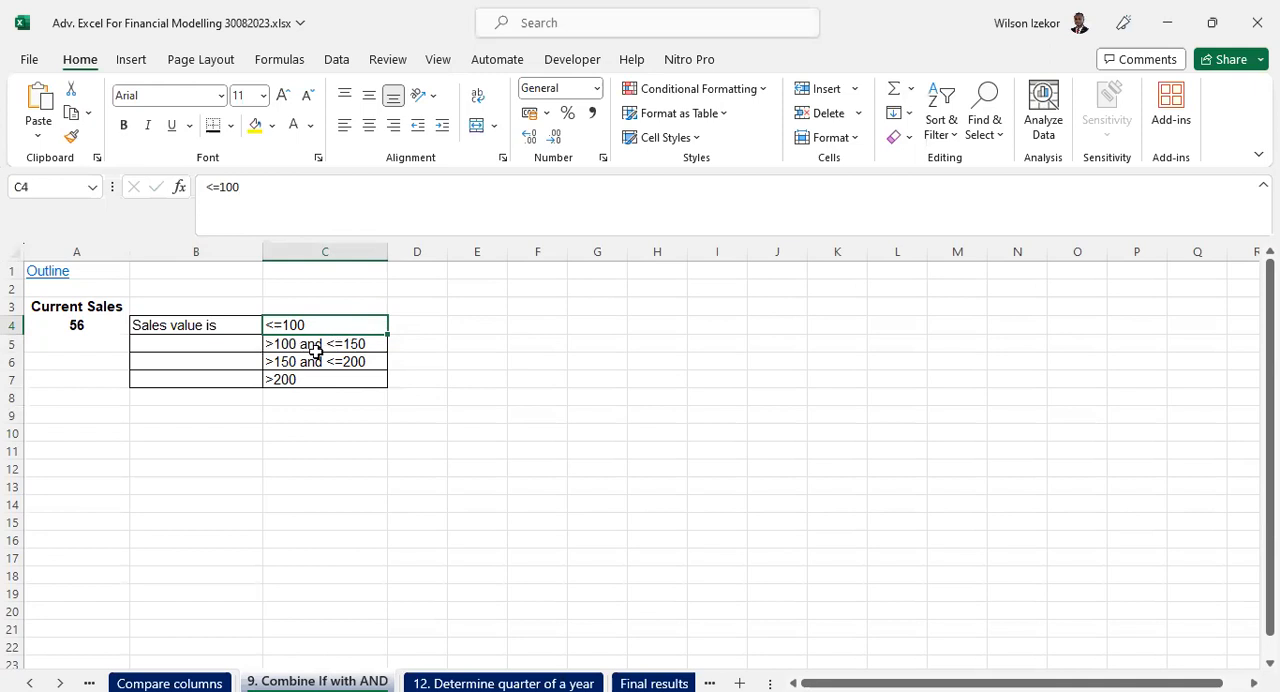
pyautogui.click(171, 324)
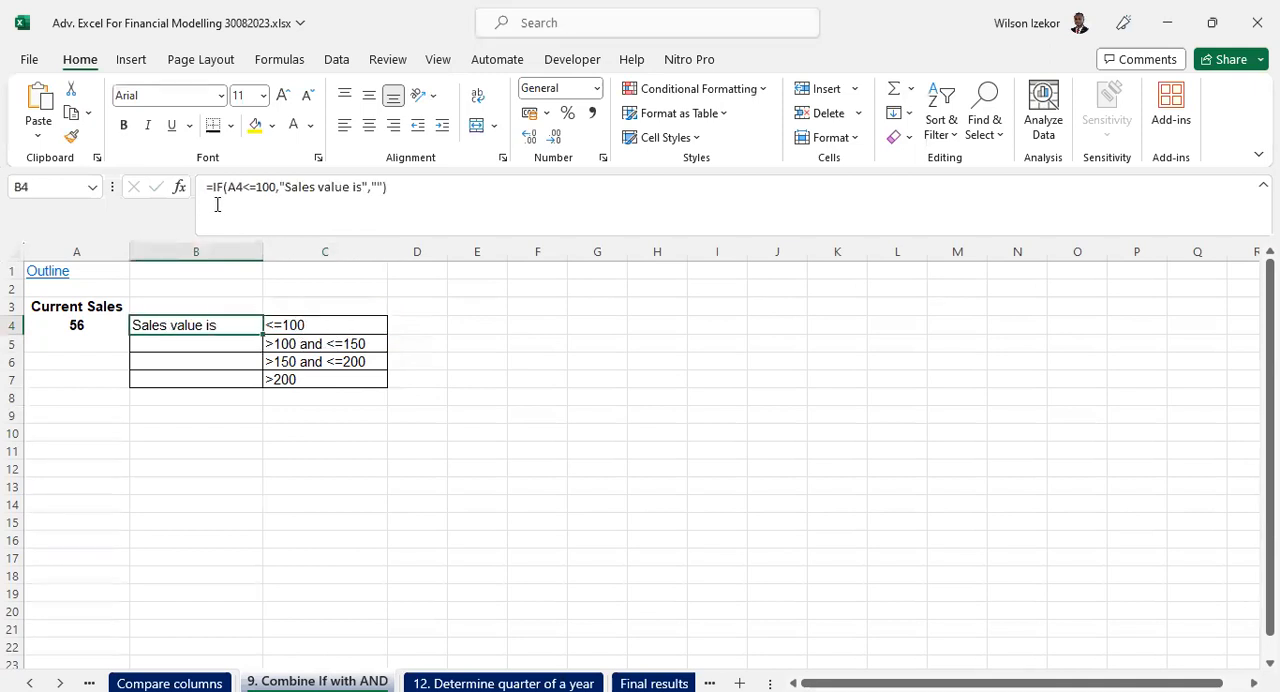
pyautogui.click(285, 324)
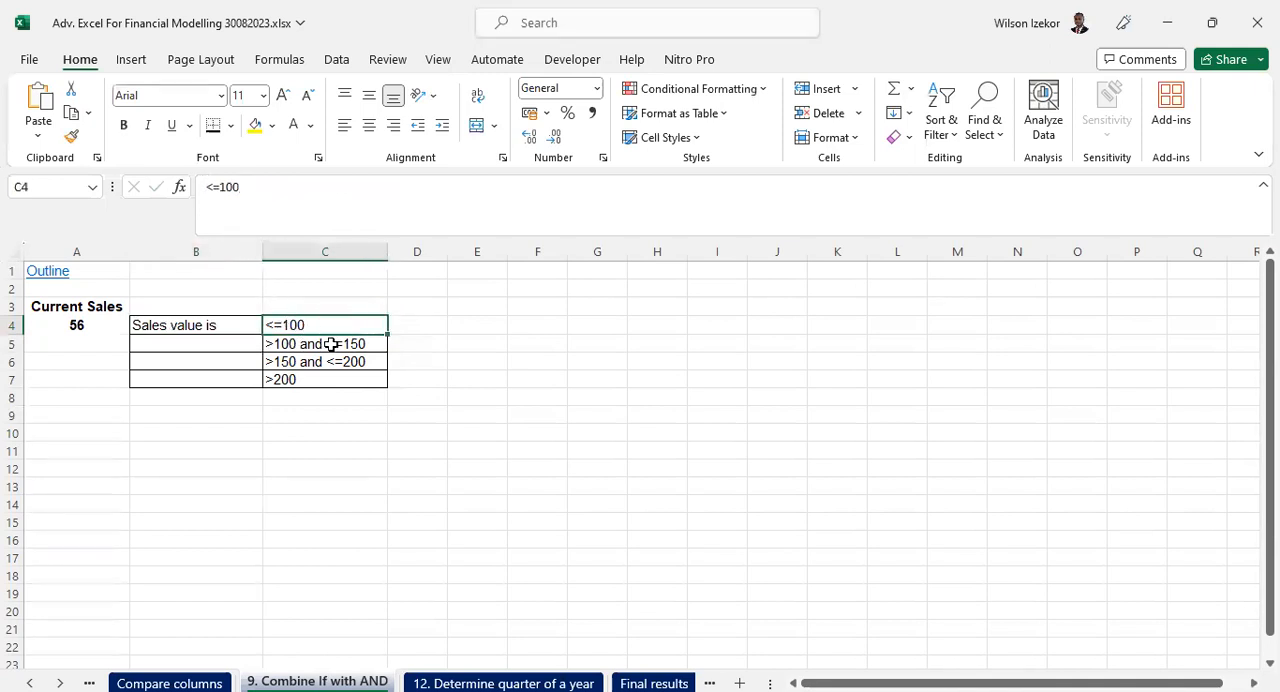
# - Enter the formula =IF(AND(A4>100,A4<=150),"Sales value is","") in cell B5
pyautogui.click(224, 339)
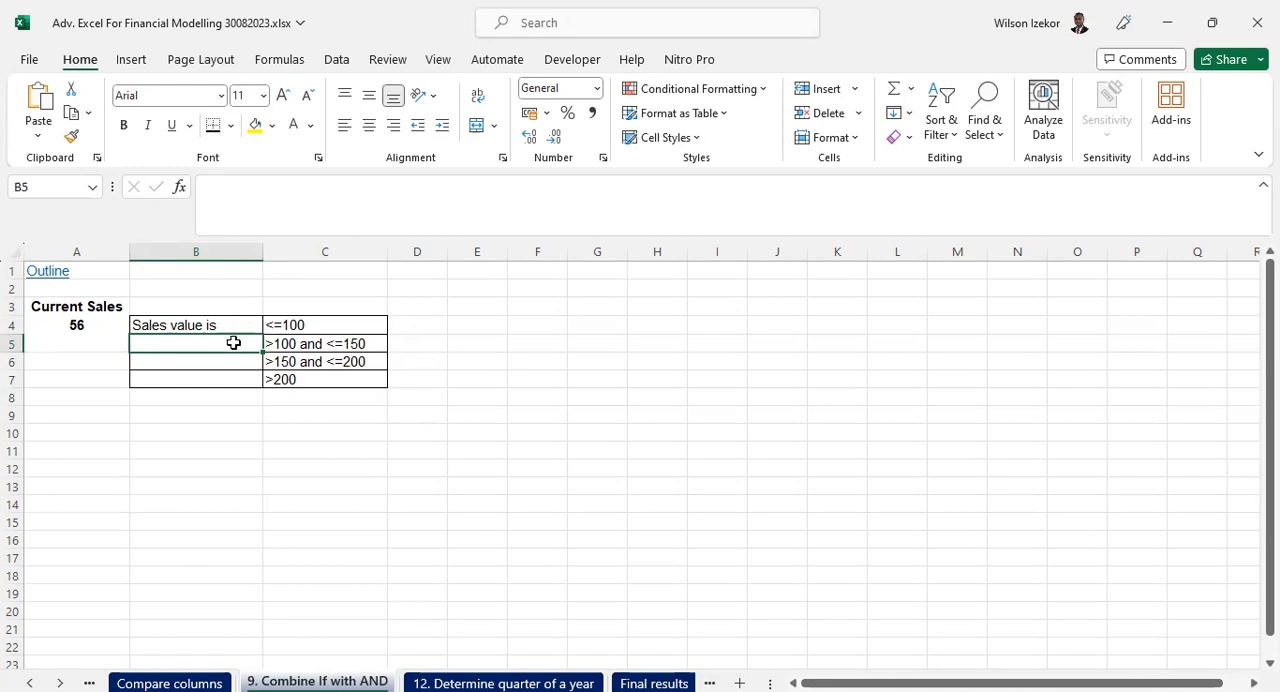
pyautogui.write('=')
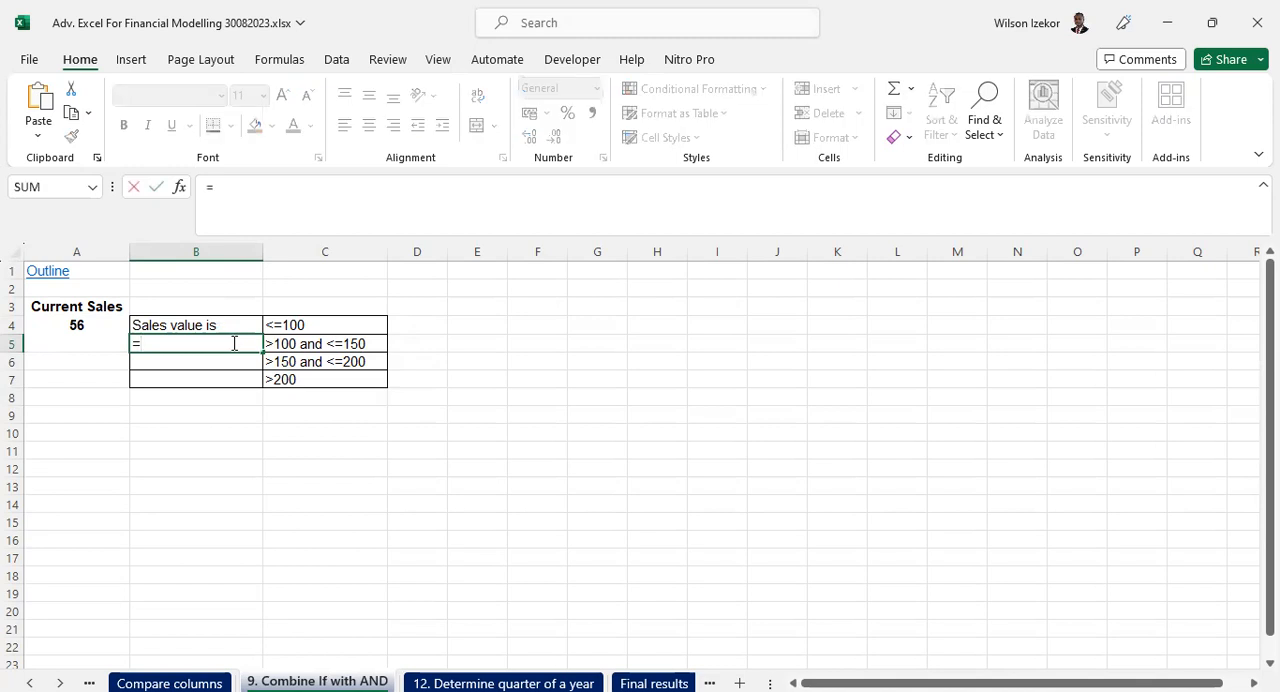
pyautogui.write('if(')
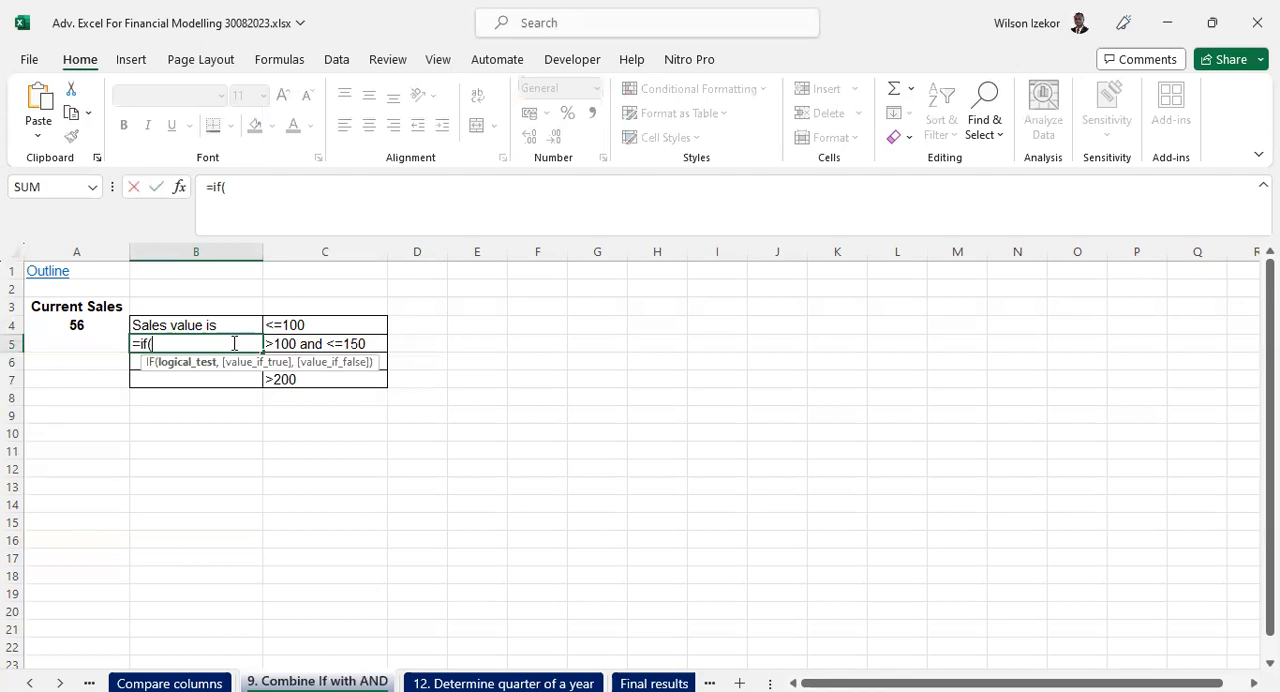
pyautogui.write('and')
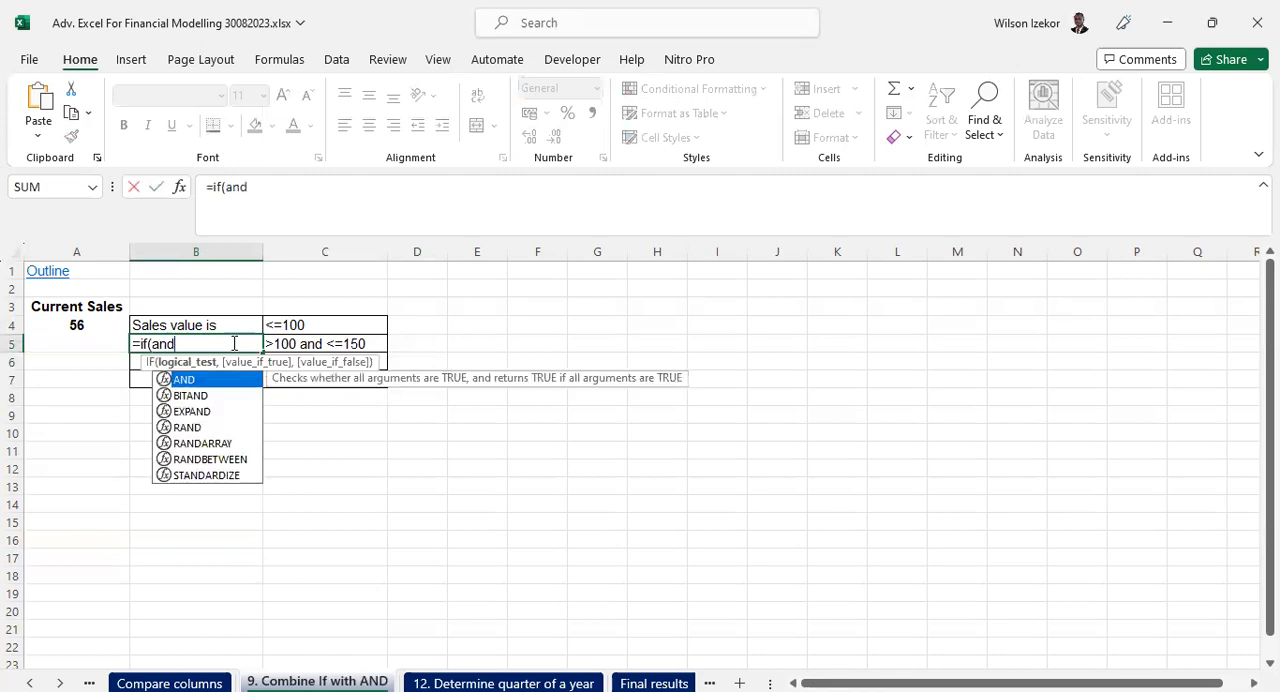
pyautogui.write('(')
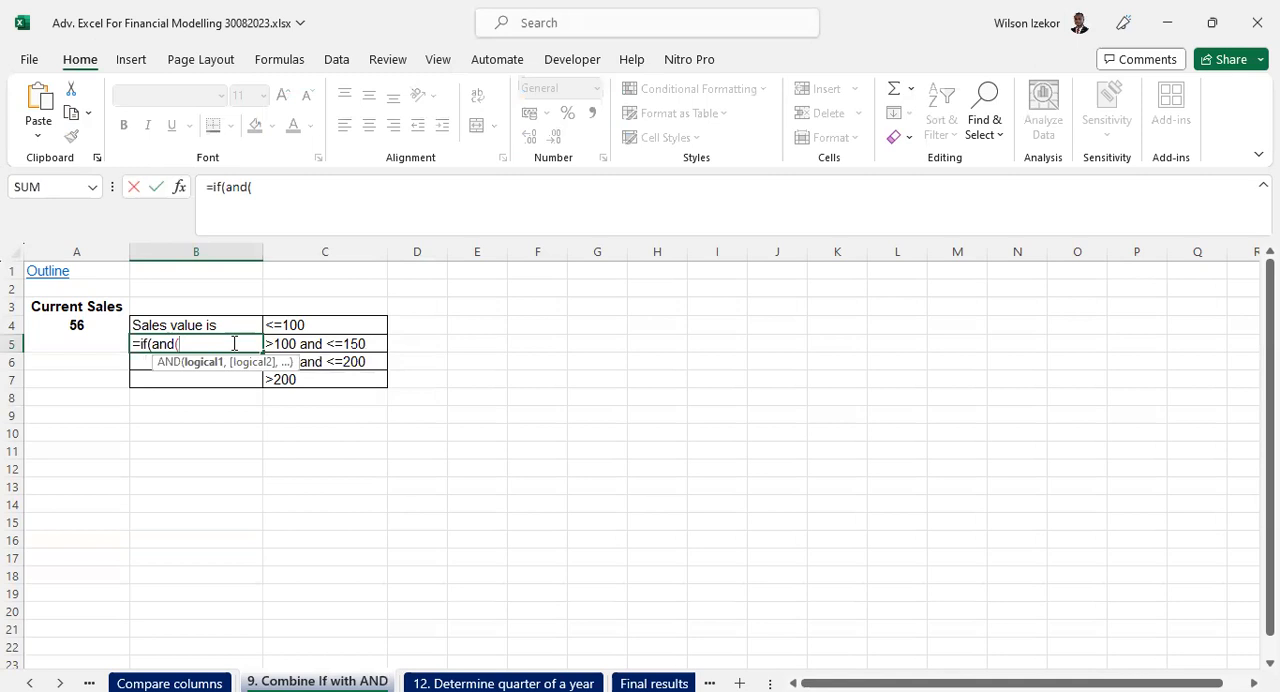
pyautogui.click(72, 325)
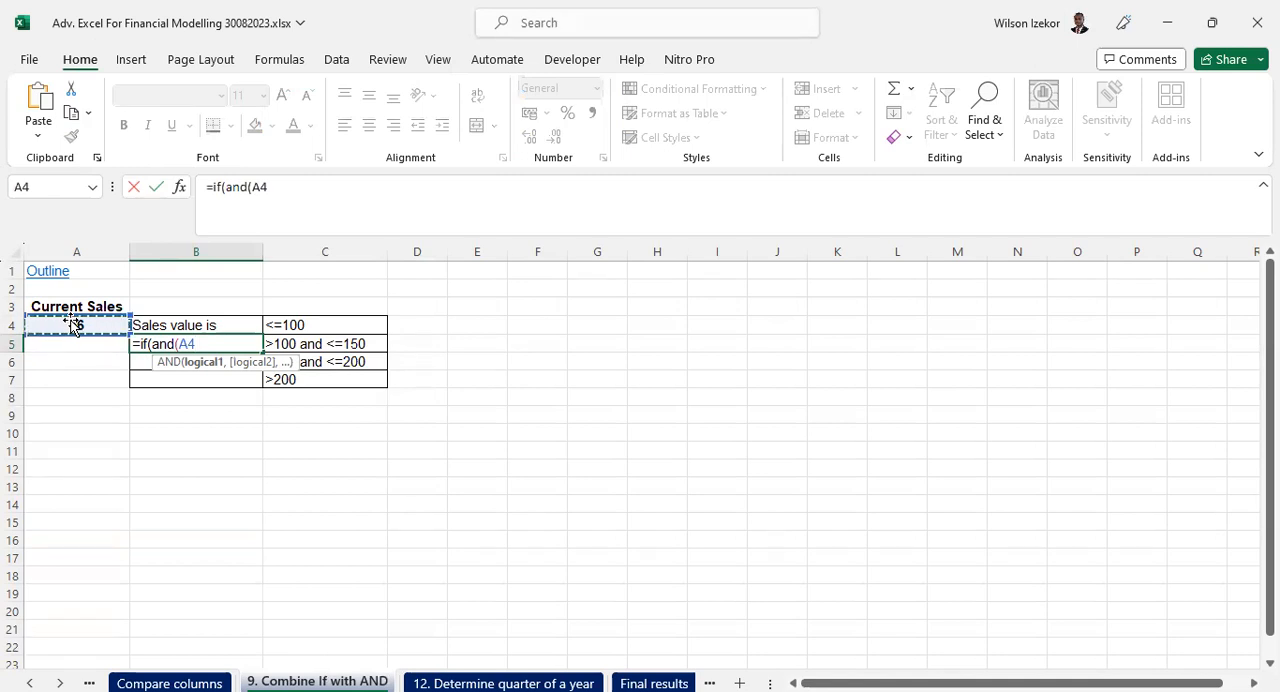
pyautogui.write('>100,')
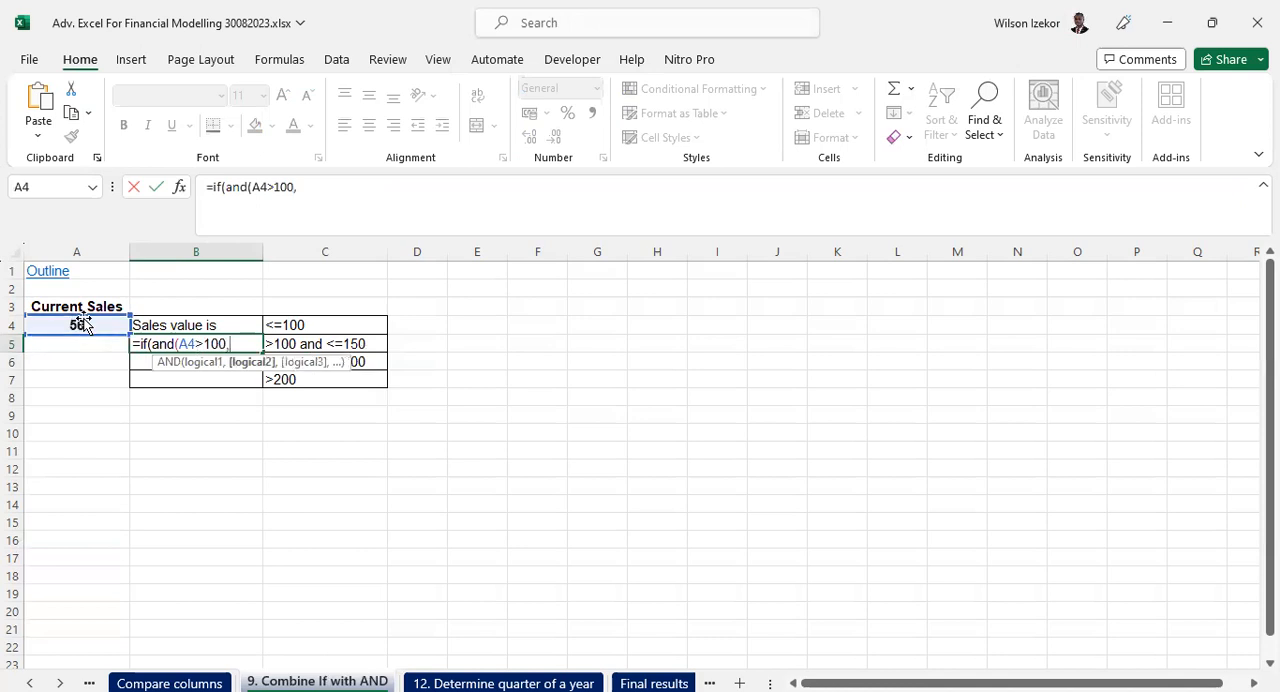
pyautogui.click(76, 323)
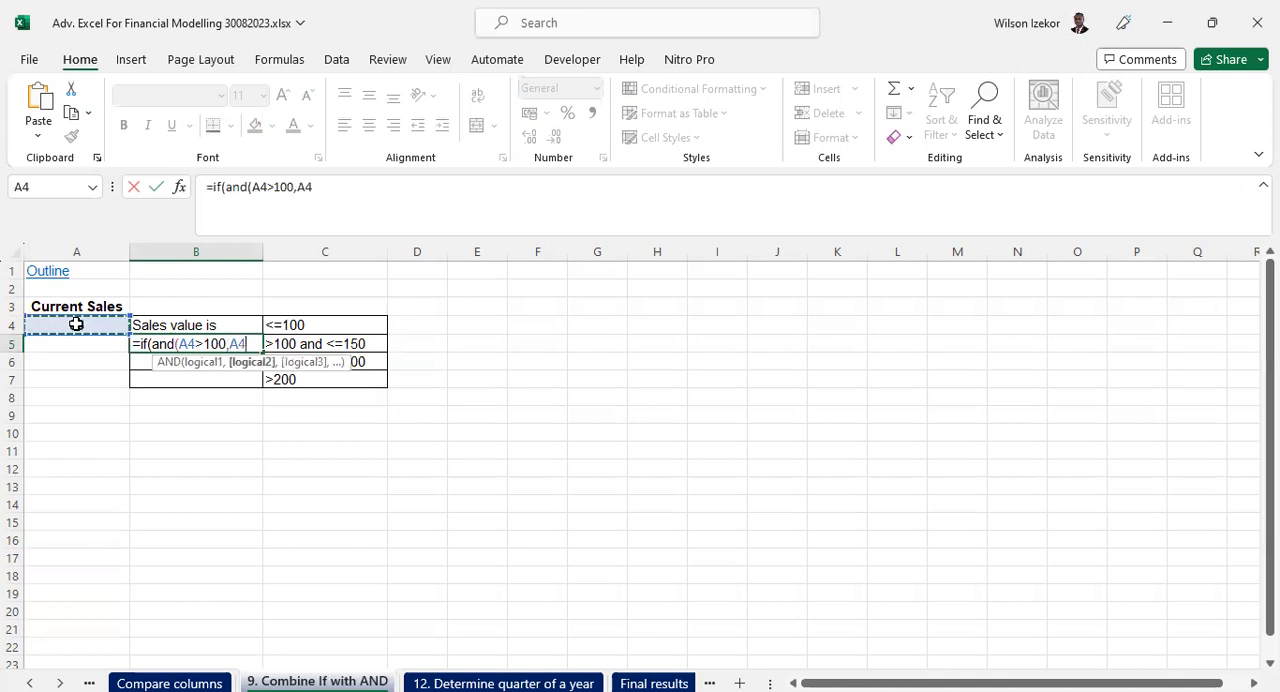
pyautogui.write('<=')
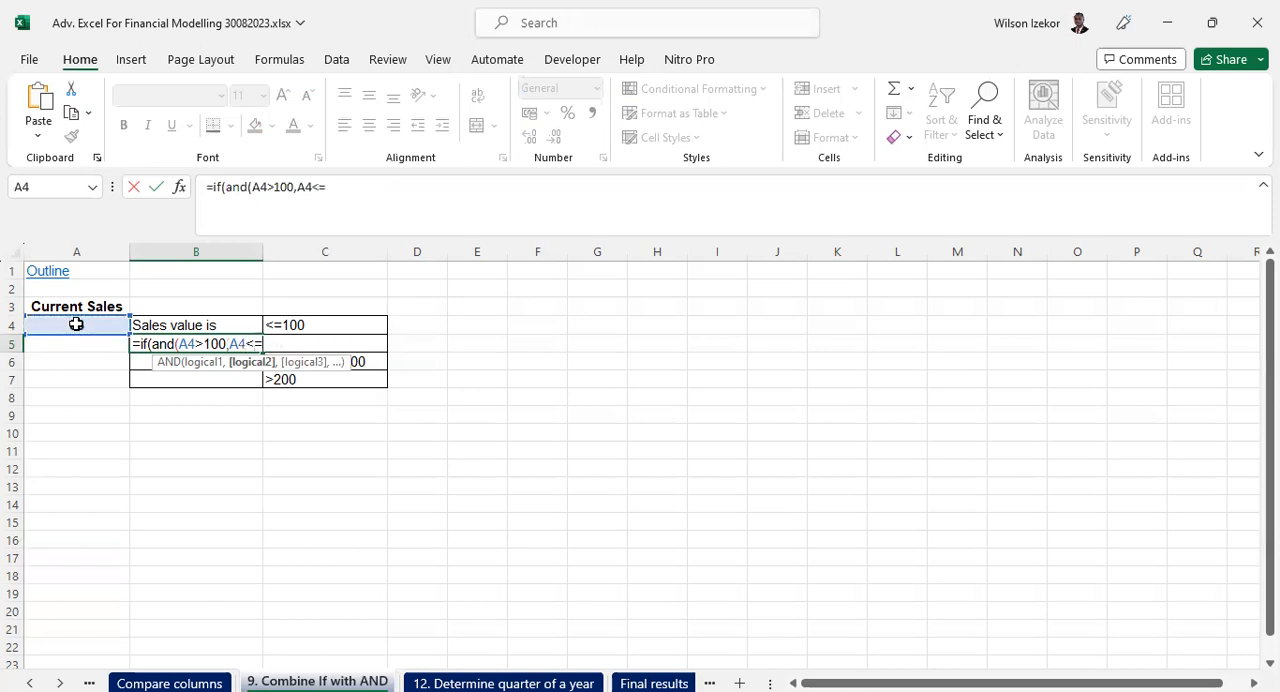
pyautogui.write('150),"Sa')
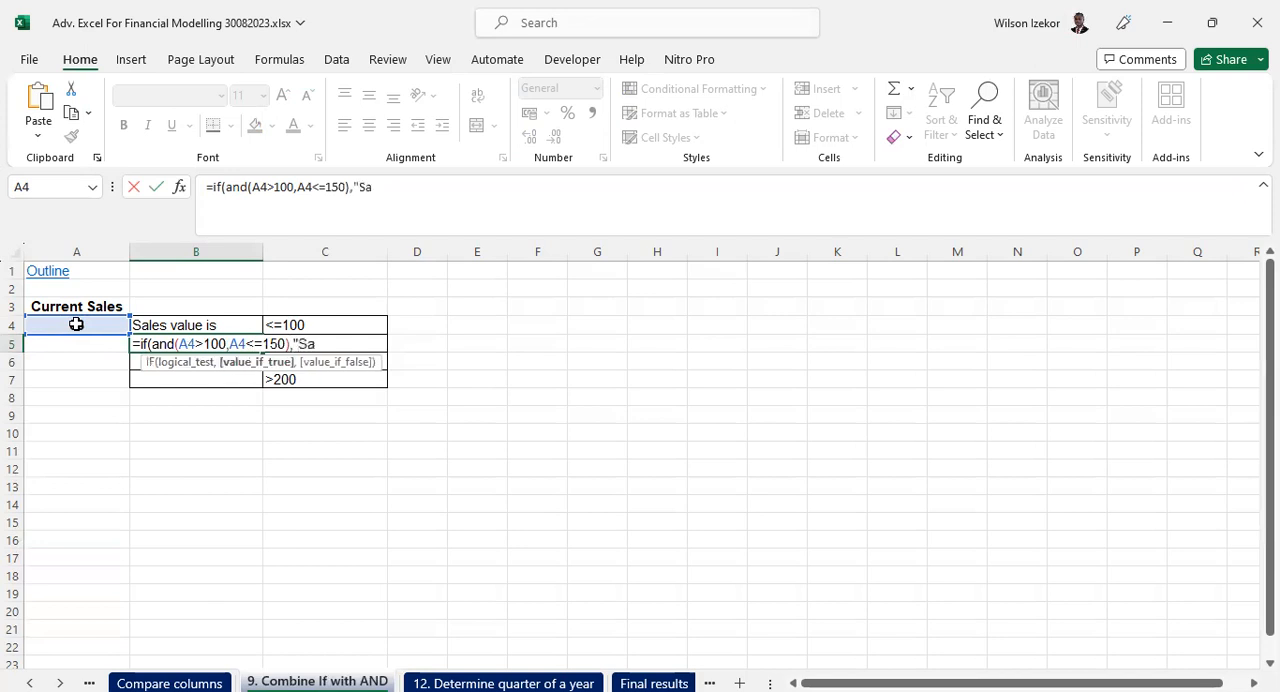
pyautogui.write('les value')
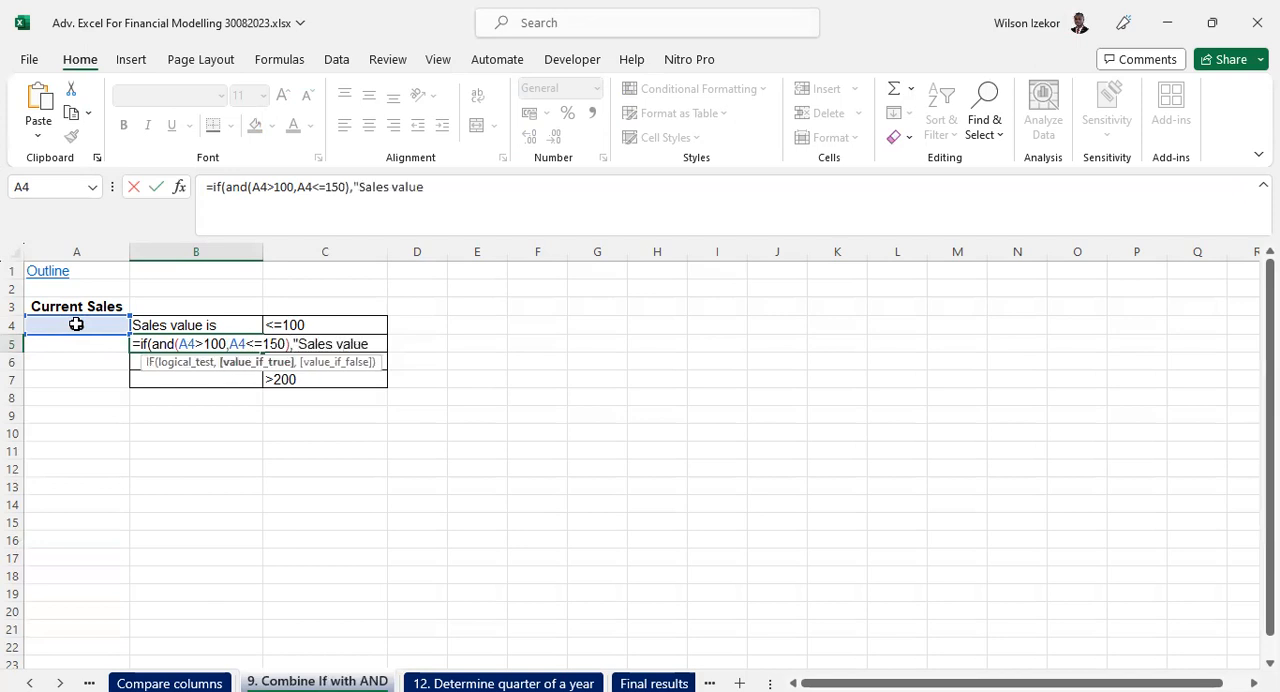
pyautogui.write(' is","")')
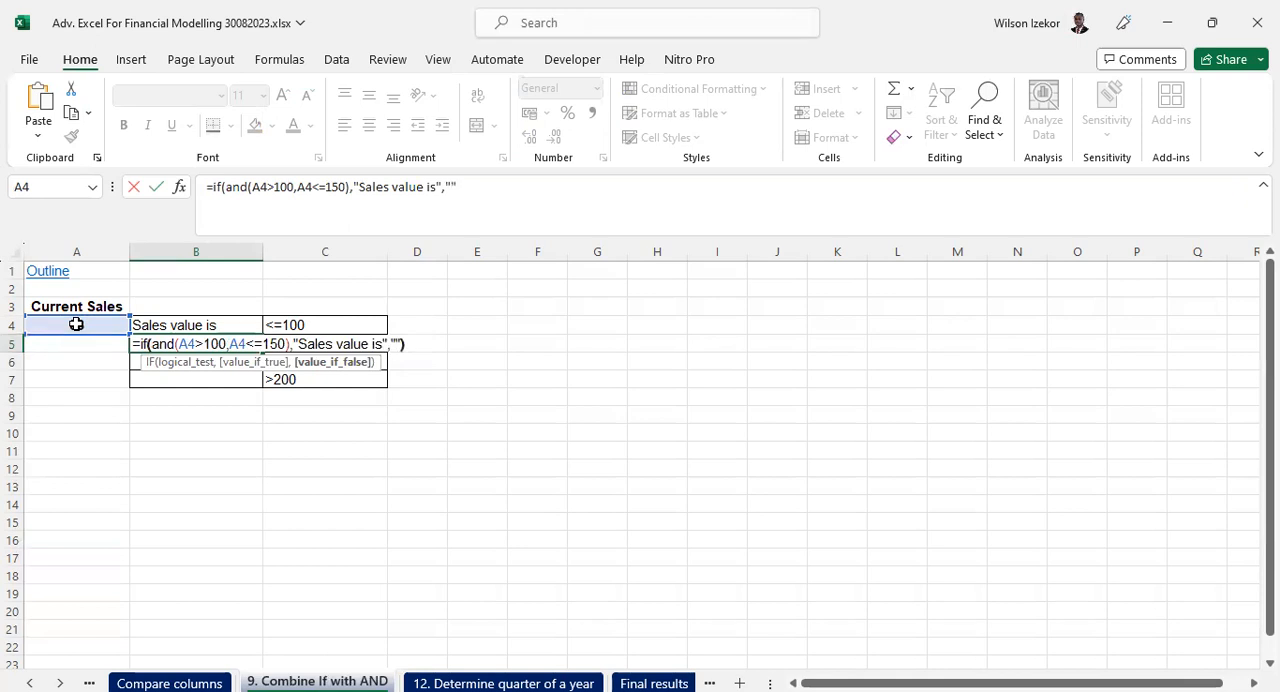
pyautogui.press('Return')
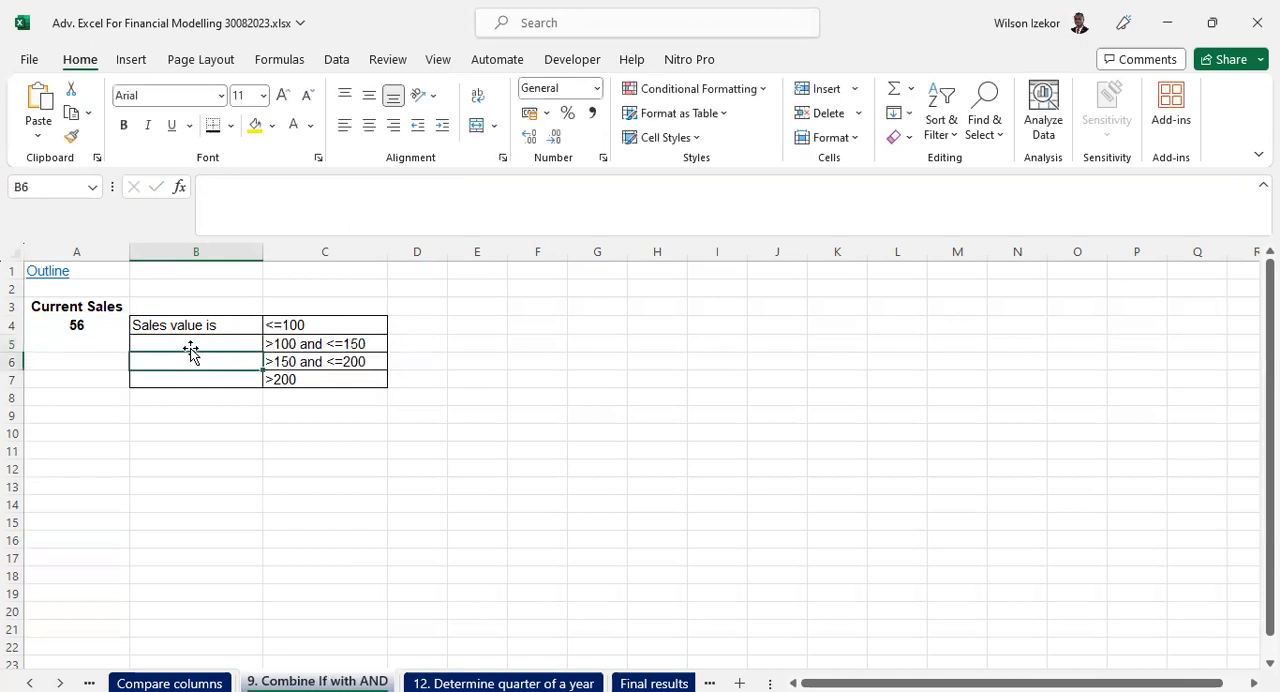
# - Set the current sales in A4 to 149 and check the B5 formula against its criterion
pyautogui.click(191, 345)
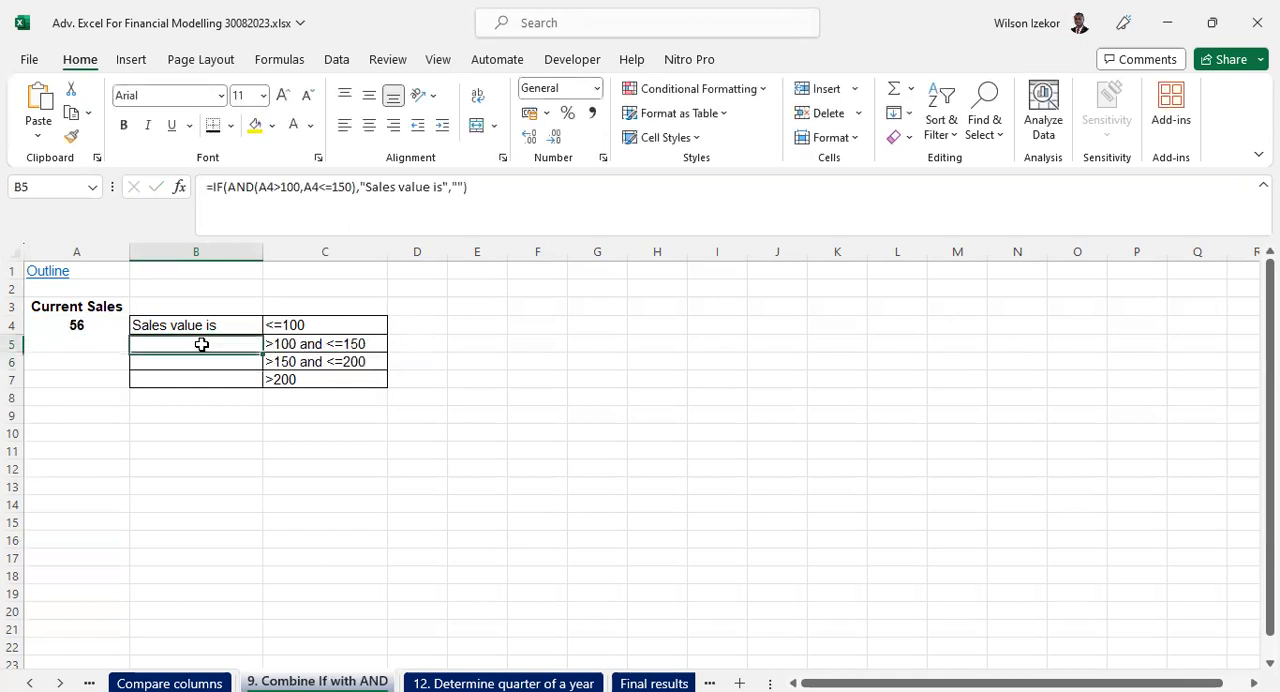
pyautogui.click(67, 326)
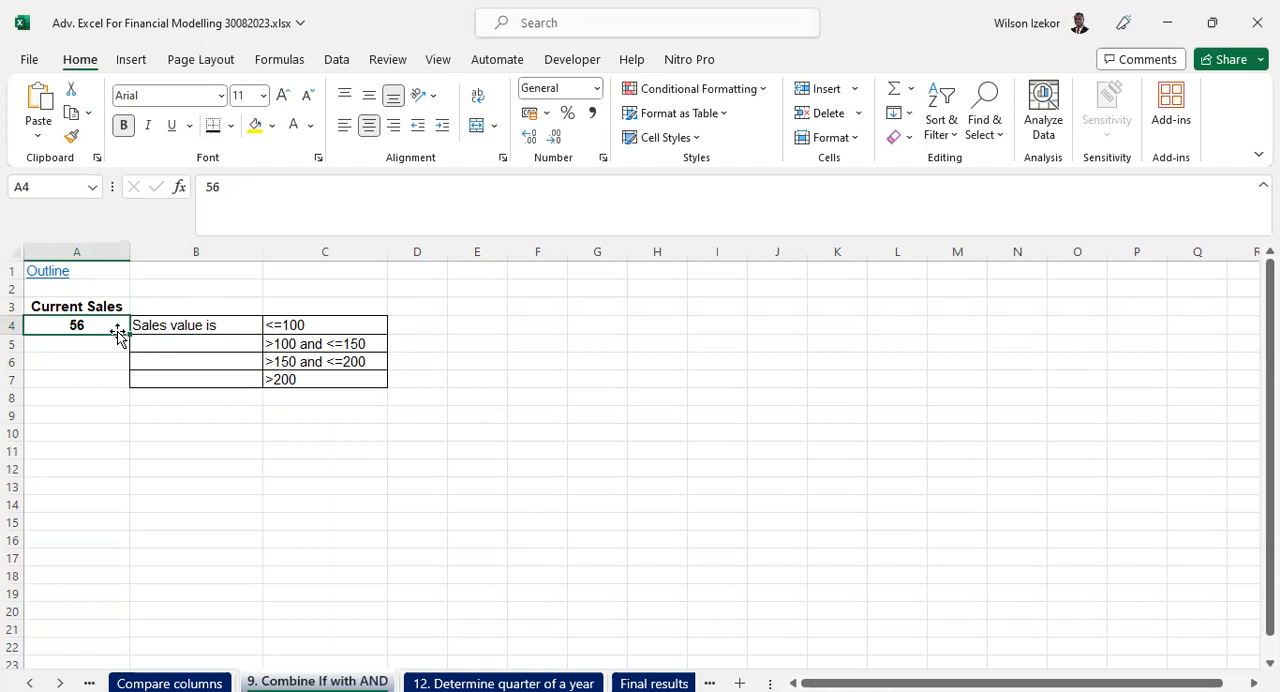
pyautogui.write('149')
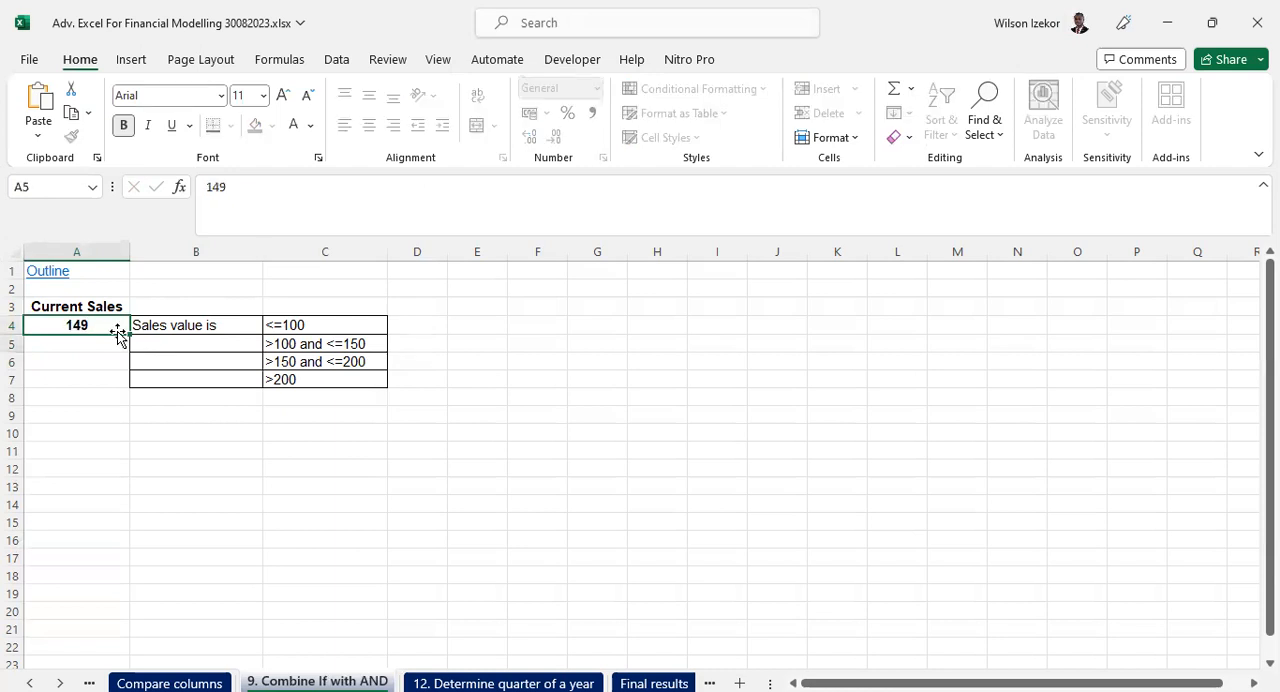
pyautogui.press('Return')
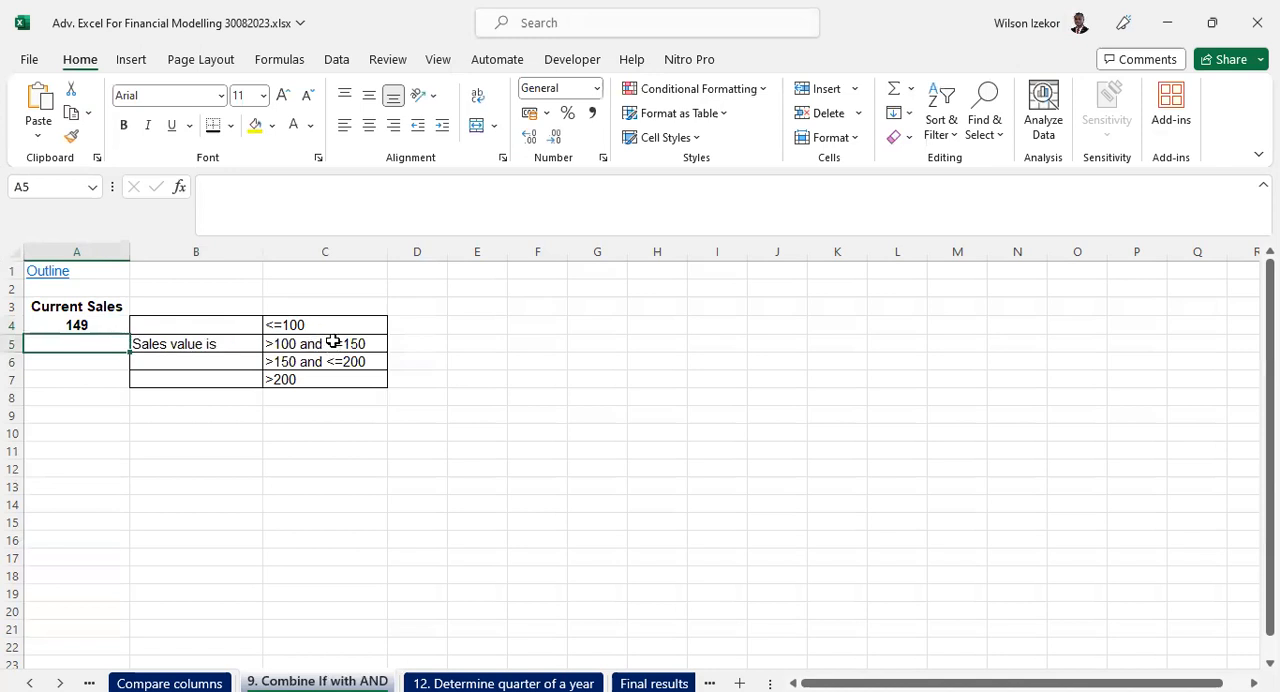
pyautogui.click(222, 342)
# - Enter the formula =IF(AND(A4>150,A4<=200),"Sales value is","") in cell B6
pyautogui.click(216, 358)
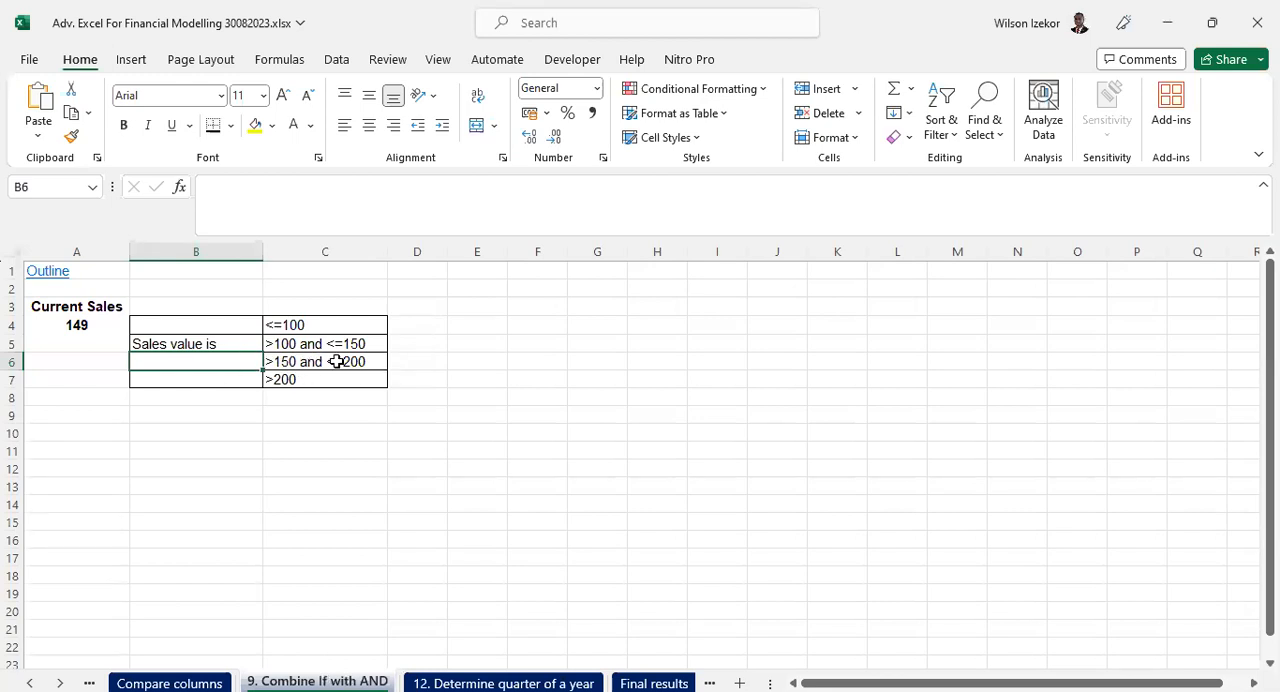
pyautogui.write('=')
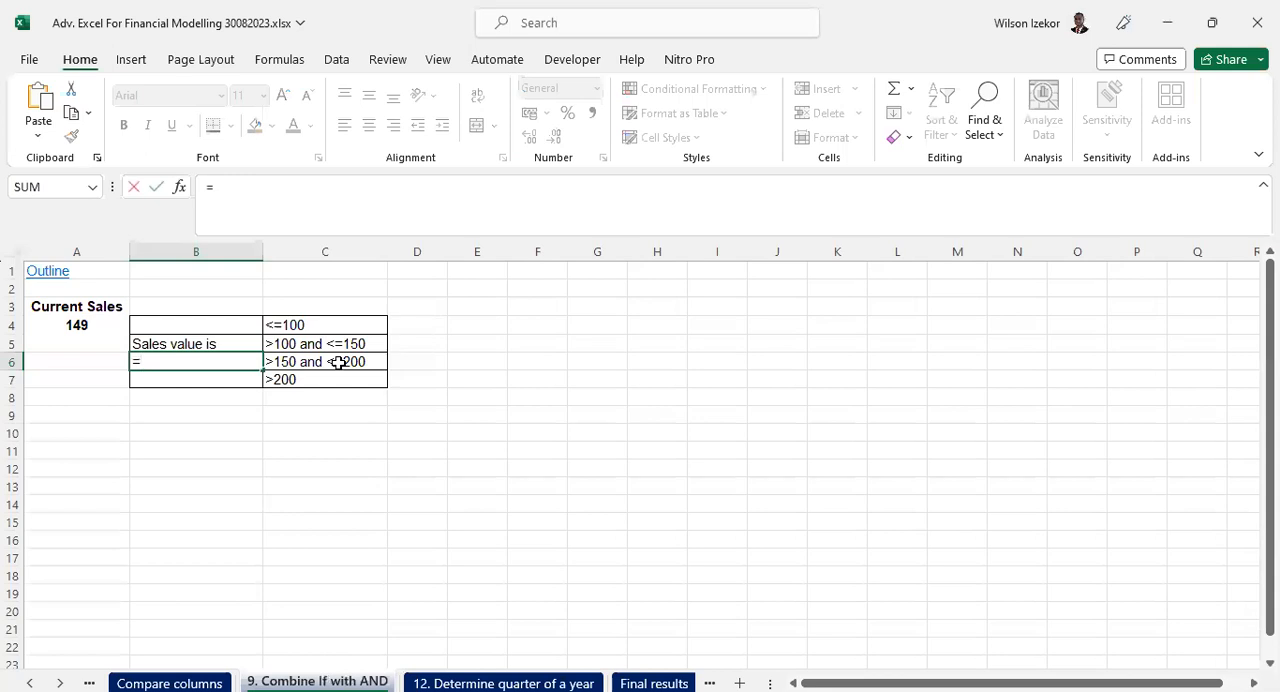
pyautogui.write('if(')
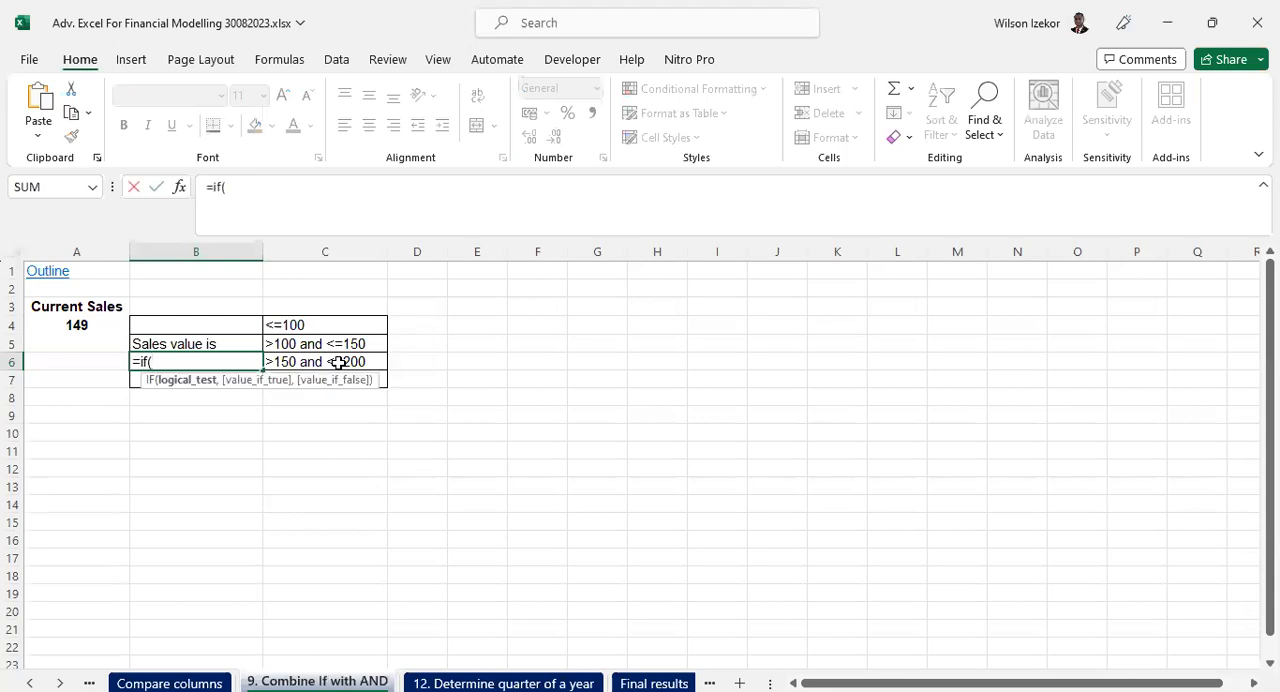
pyautogui.write('and(')
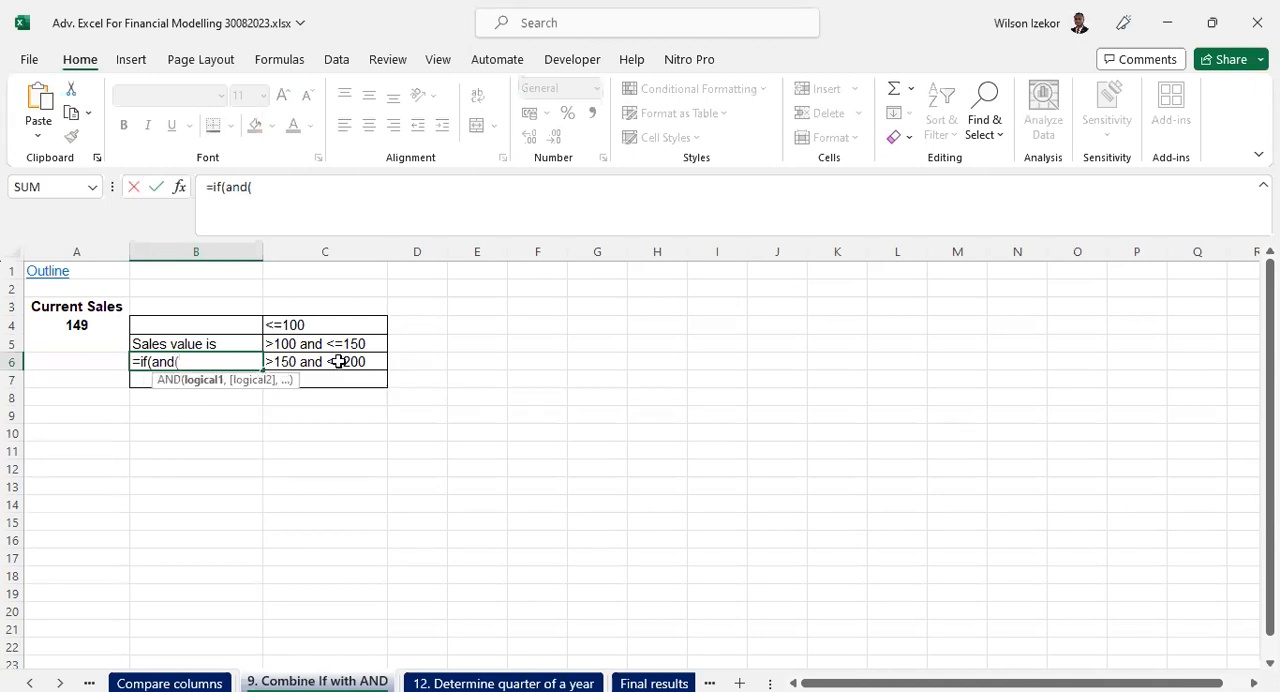
pyautogui.click(76, 324)
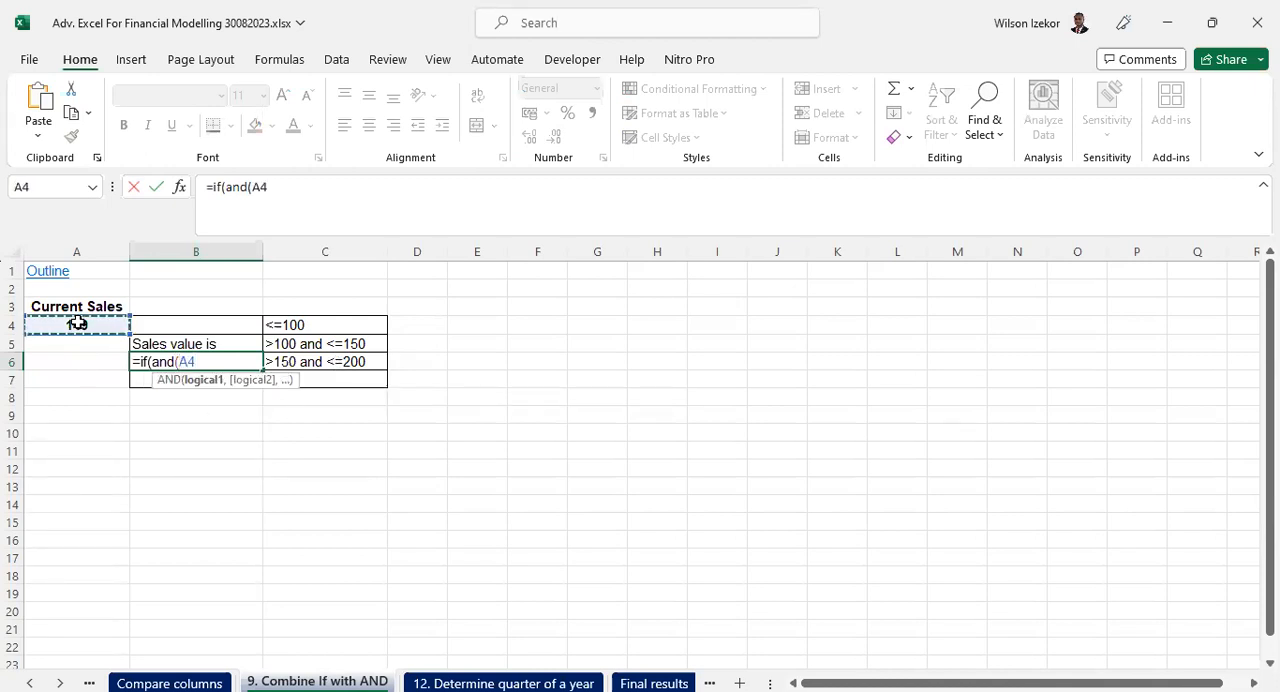
pyautogui.write('>150,')
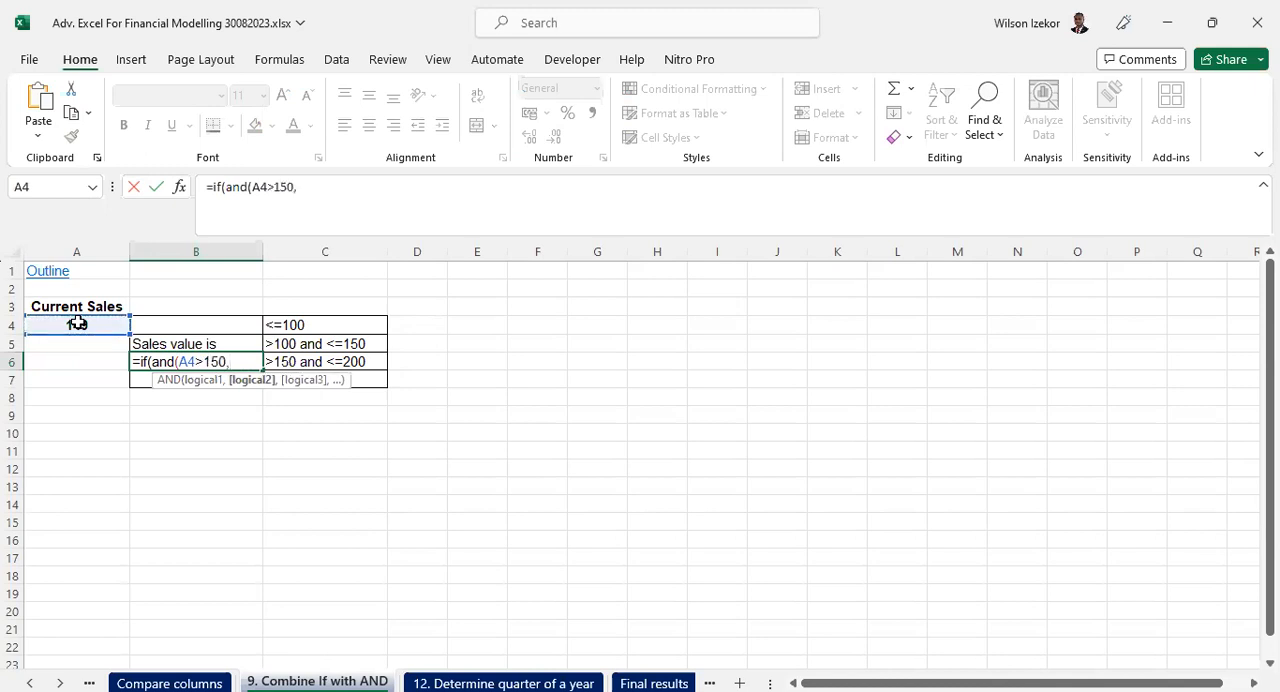
pyautogui.click(77, 323)
pyautogui.write('<')
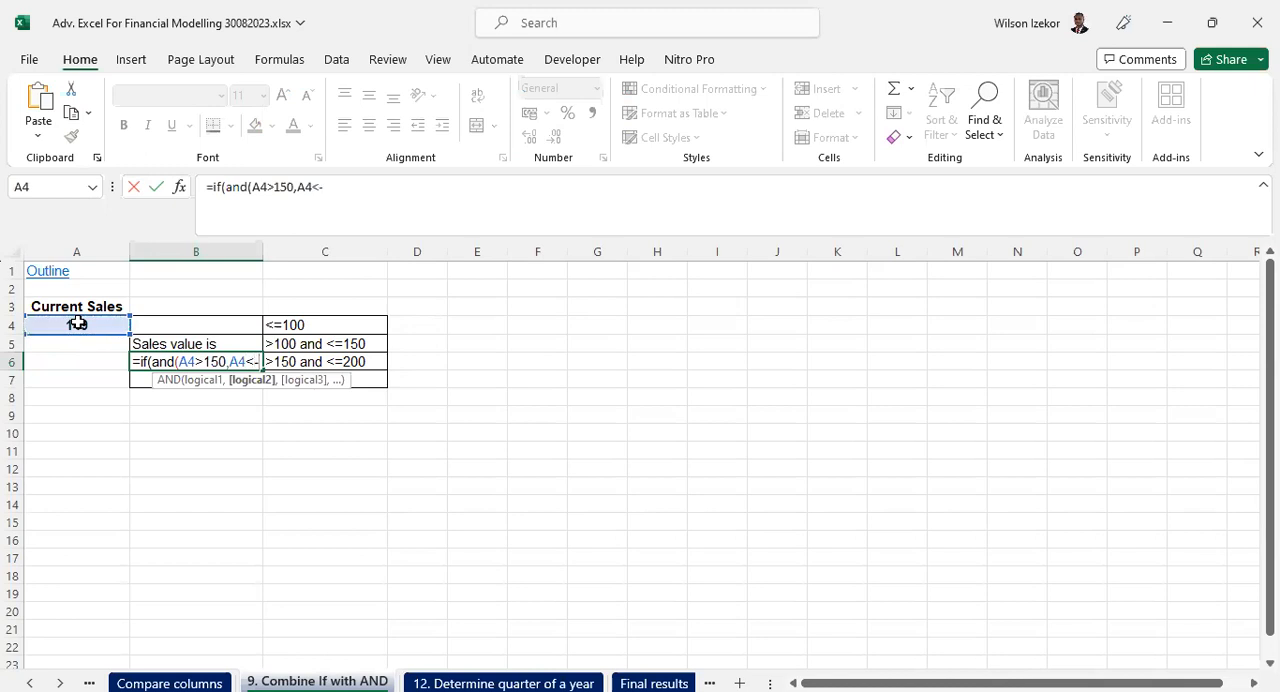
pyautogui.write('=200')
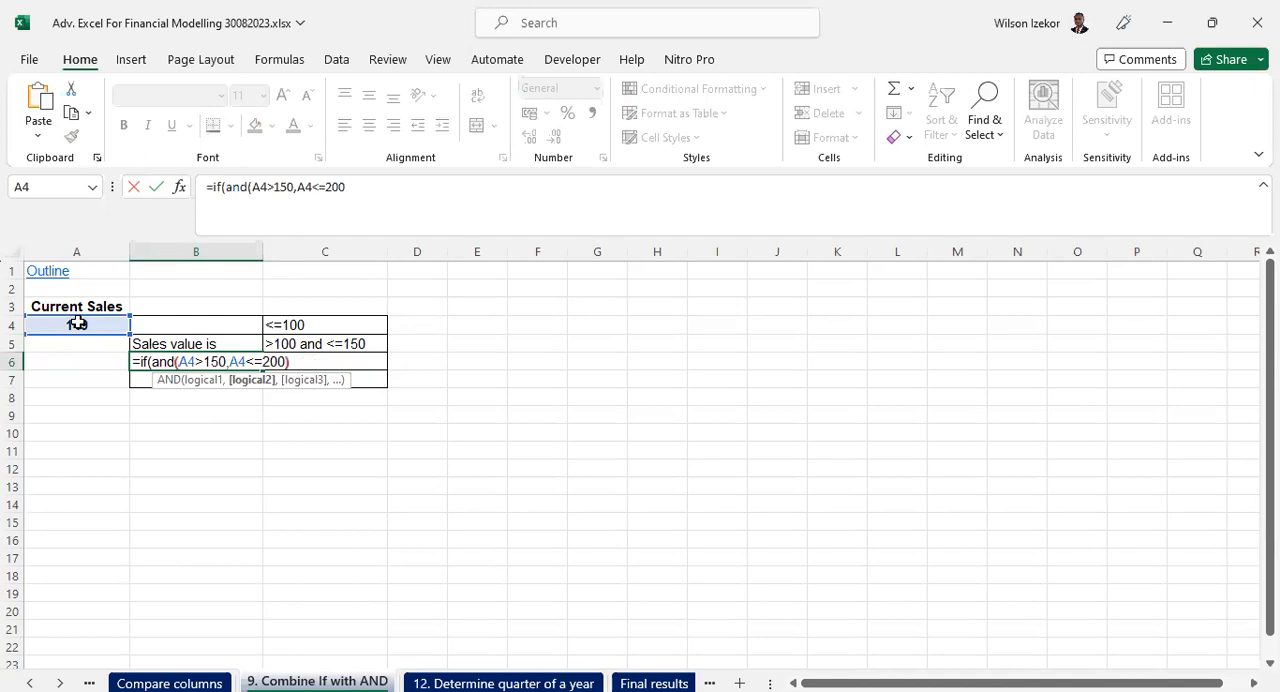
pyautogui.write('),"Sales')
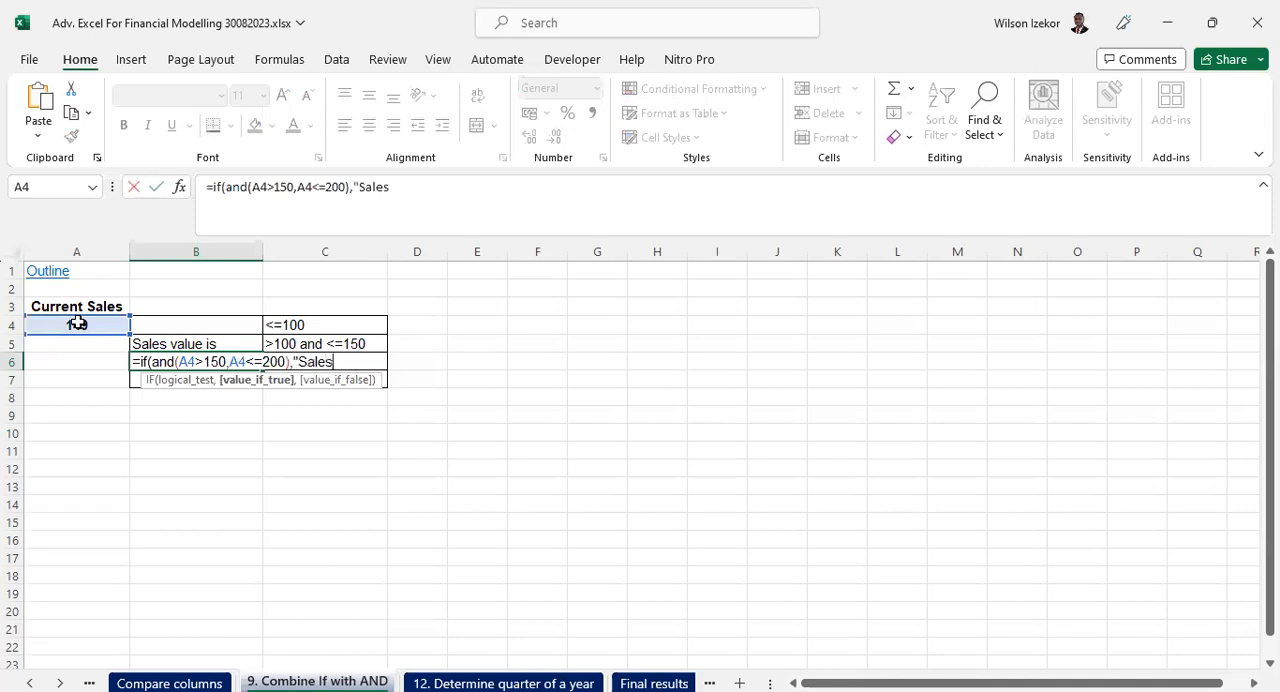
pyautogui.write(' value is",')
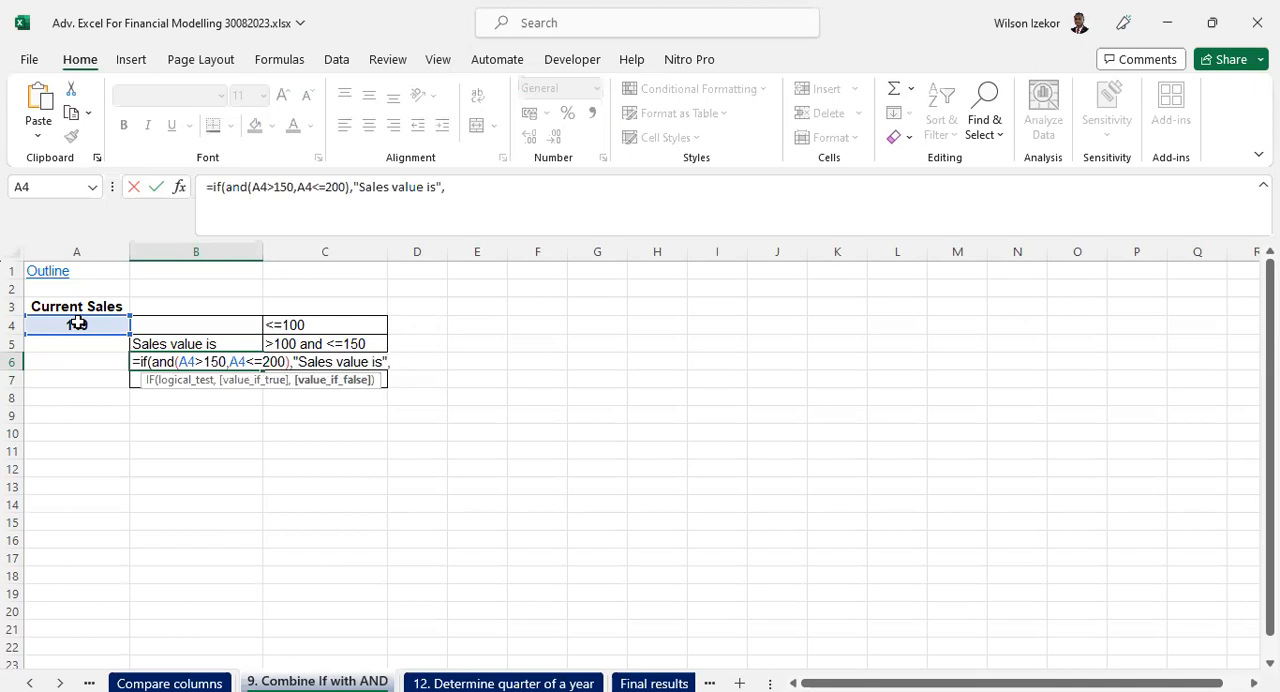
pyautogui.write('"")')
pyautogui.press('Return')
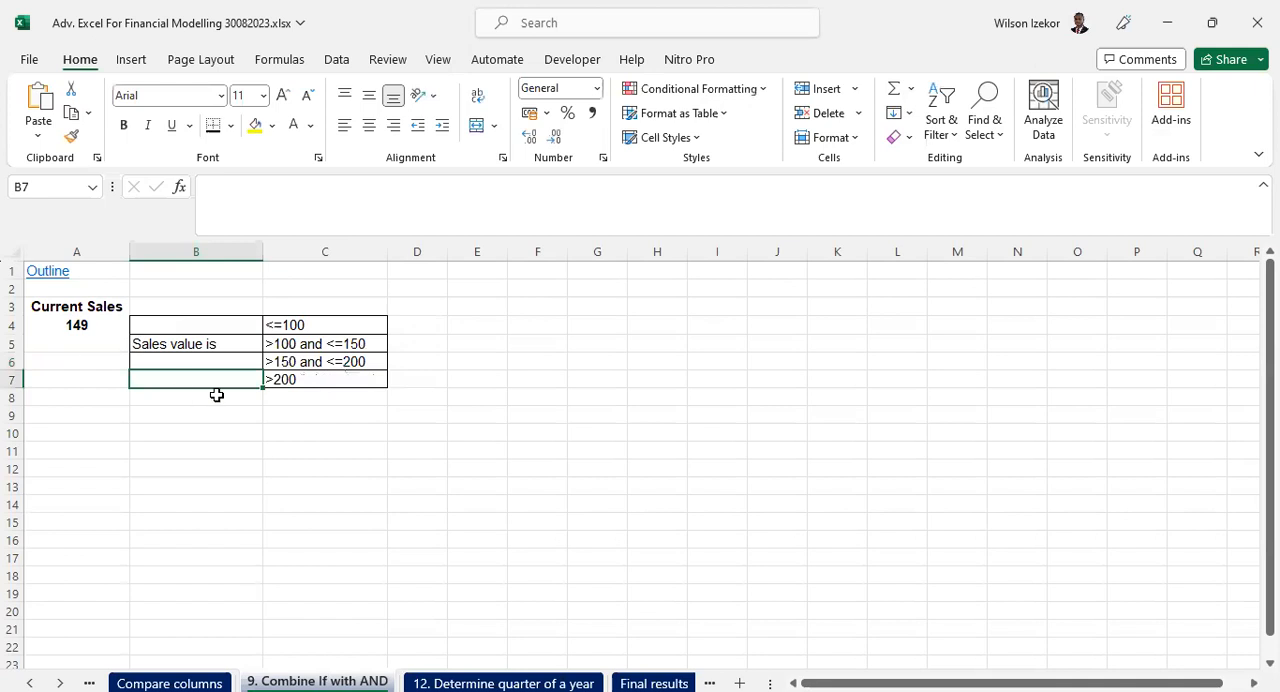
# - Set the current sales in A4 to 159 and check the result in B6
pyautogui.click(200, 345)
pyautogui.click(80, 325)
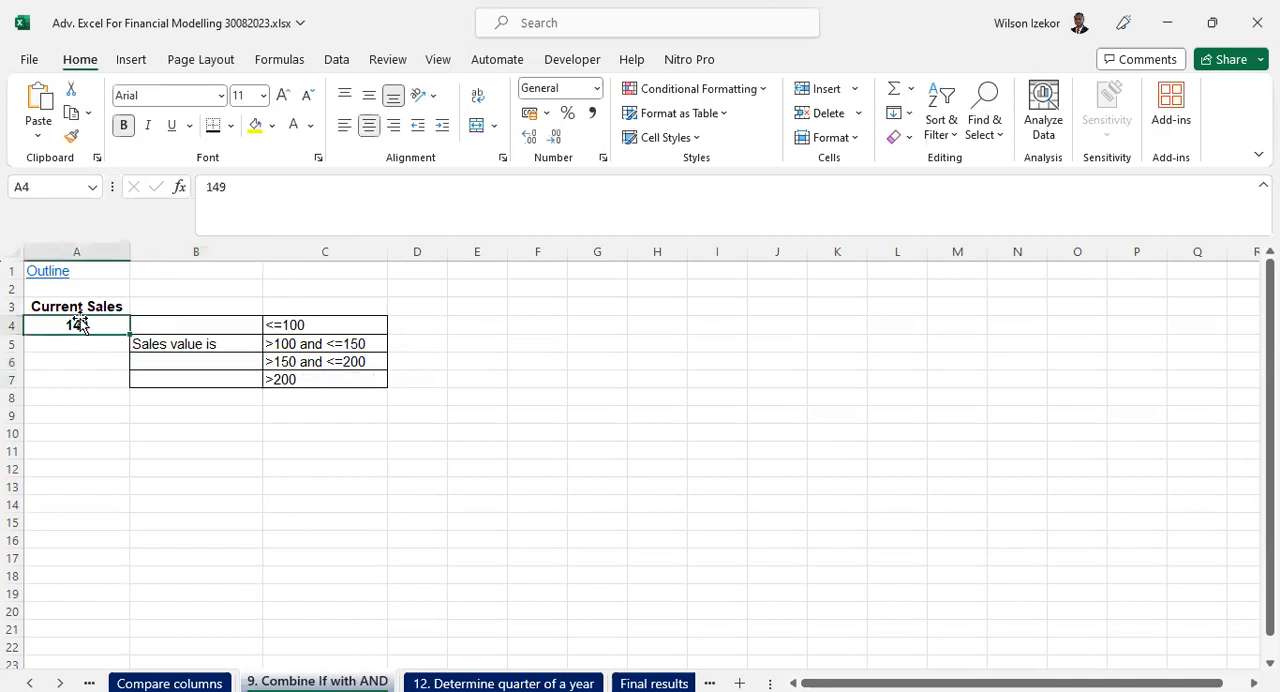
pyautogui.write('1')
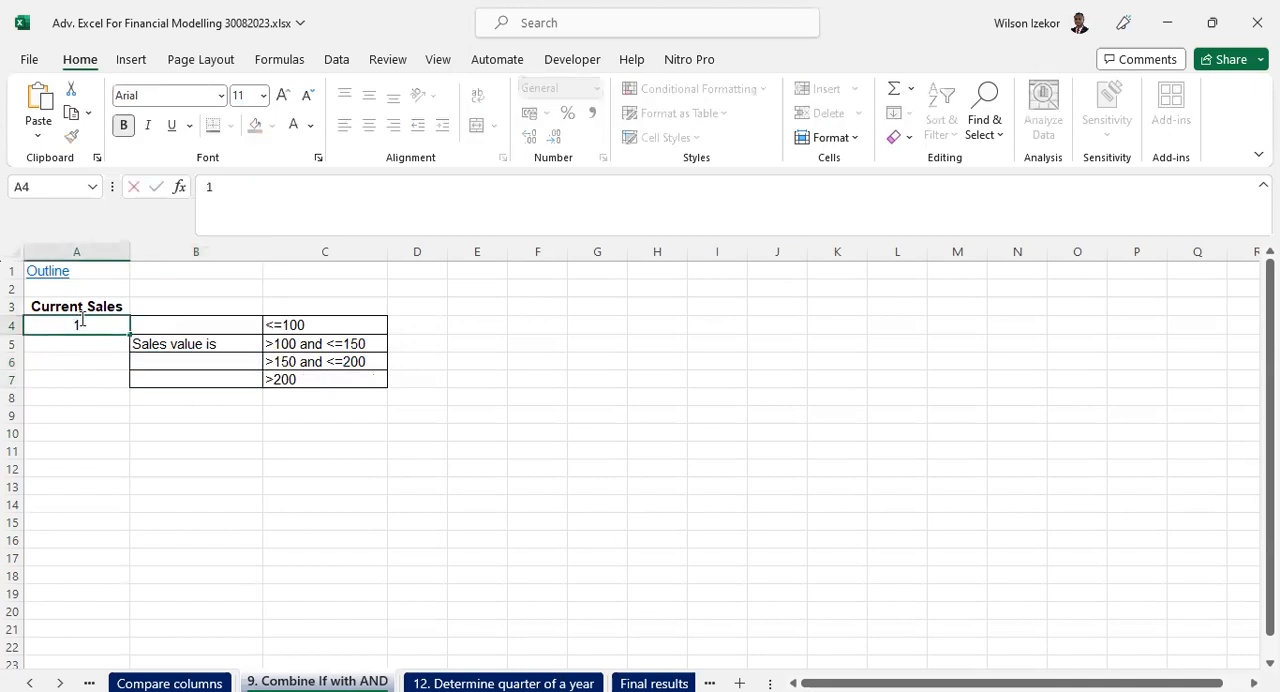
pyautogui.write('59')
pyautogui.press('Return')
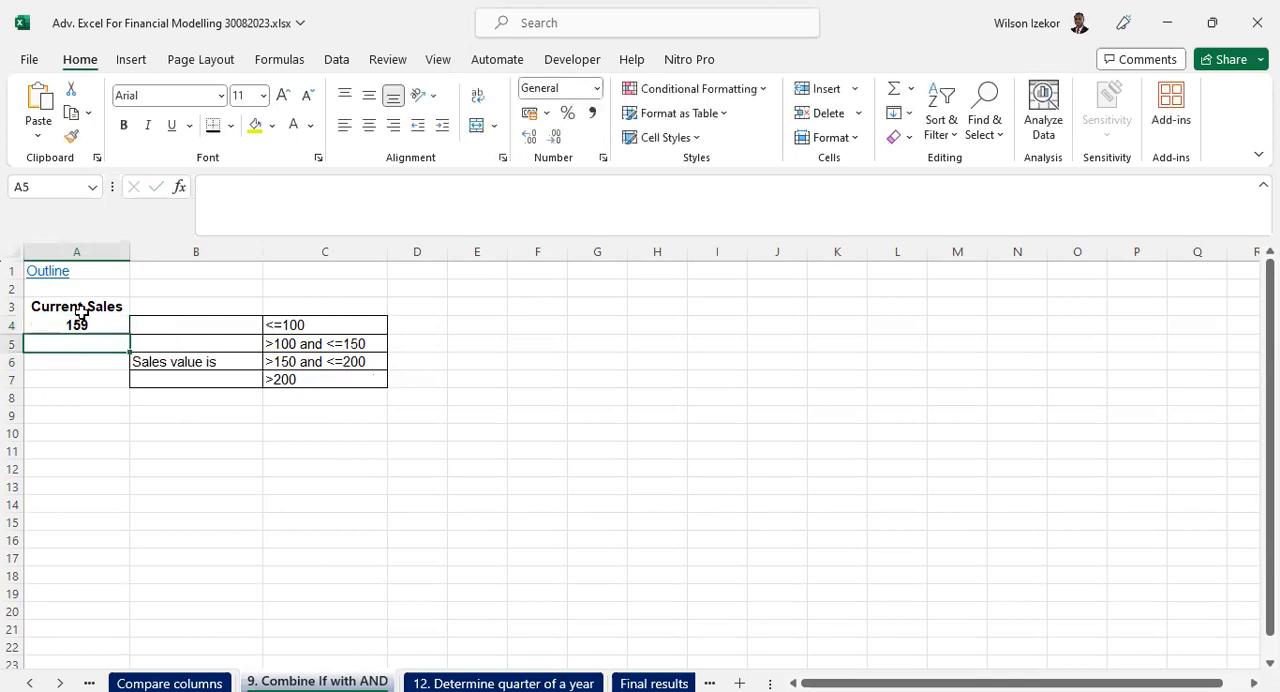
pyautogui.click(214, 360)
# - Review the B6 formula and the >200 criterion in C7, and select the empty result cell B7
pyautogui.click(242, 381)
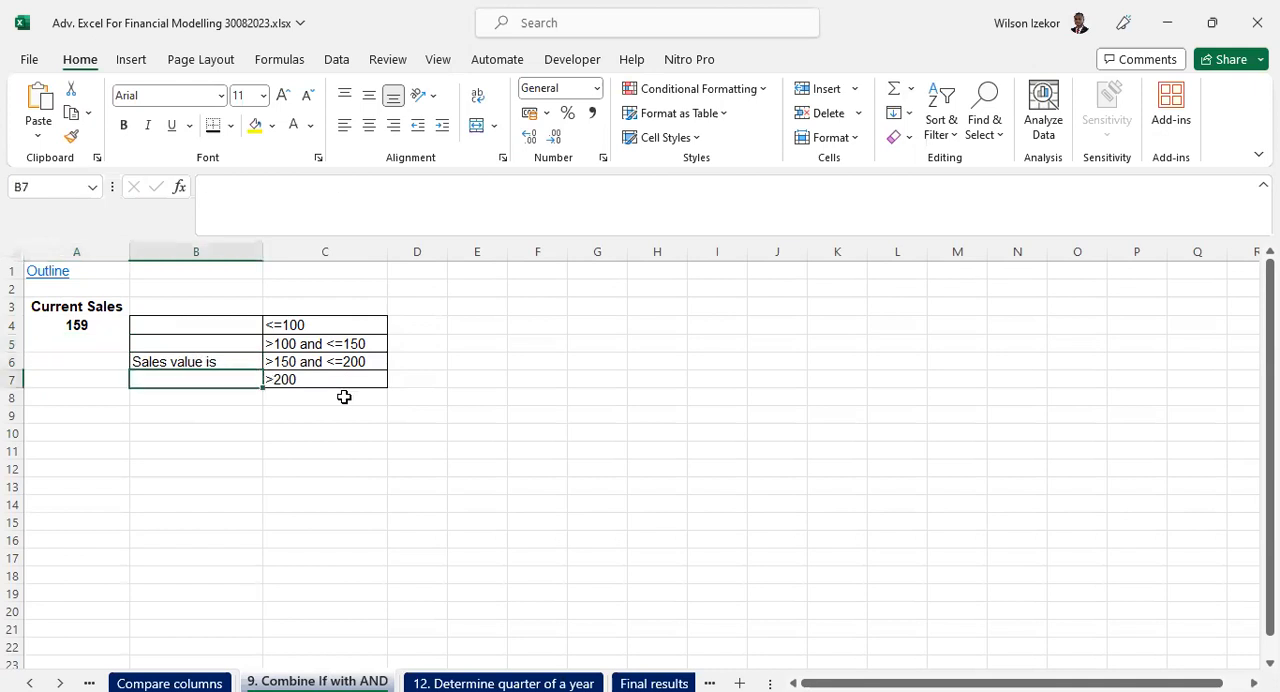
pyautogui.click(300, 379)
pyautogui.click(189, 377)
pyautogui.click(175, 363)
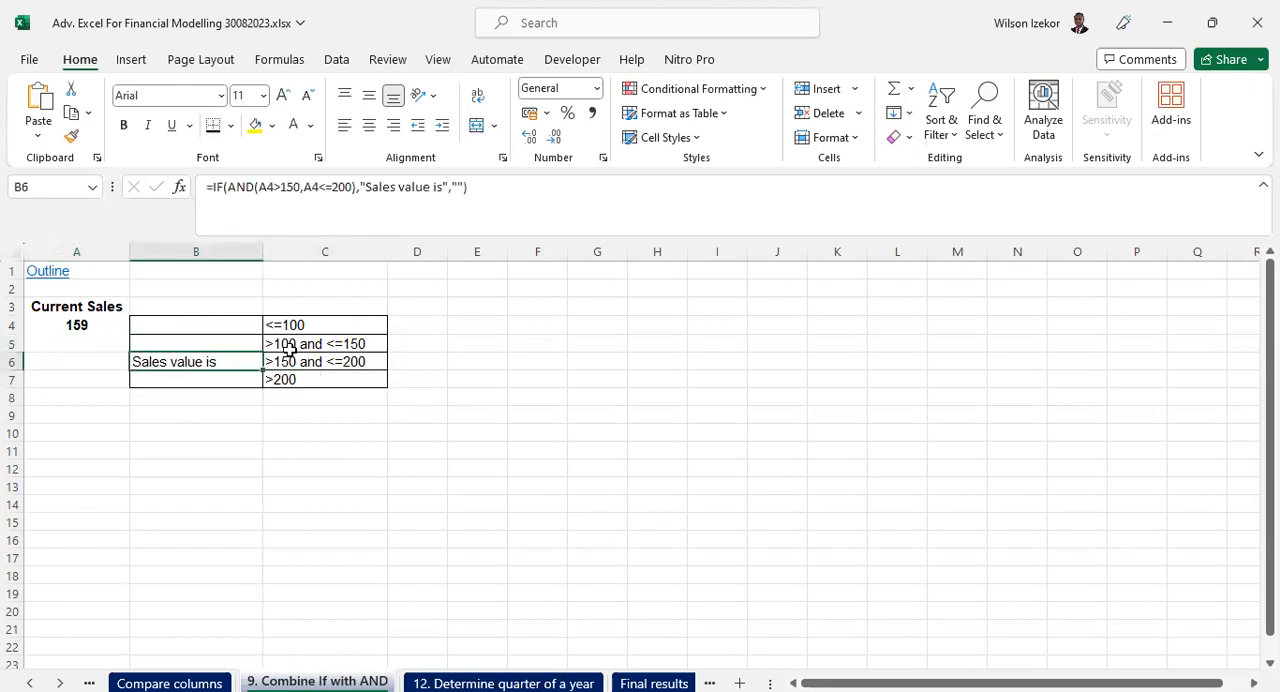
pyautogui.click(295, 380)
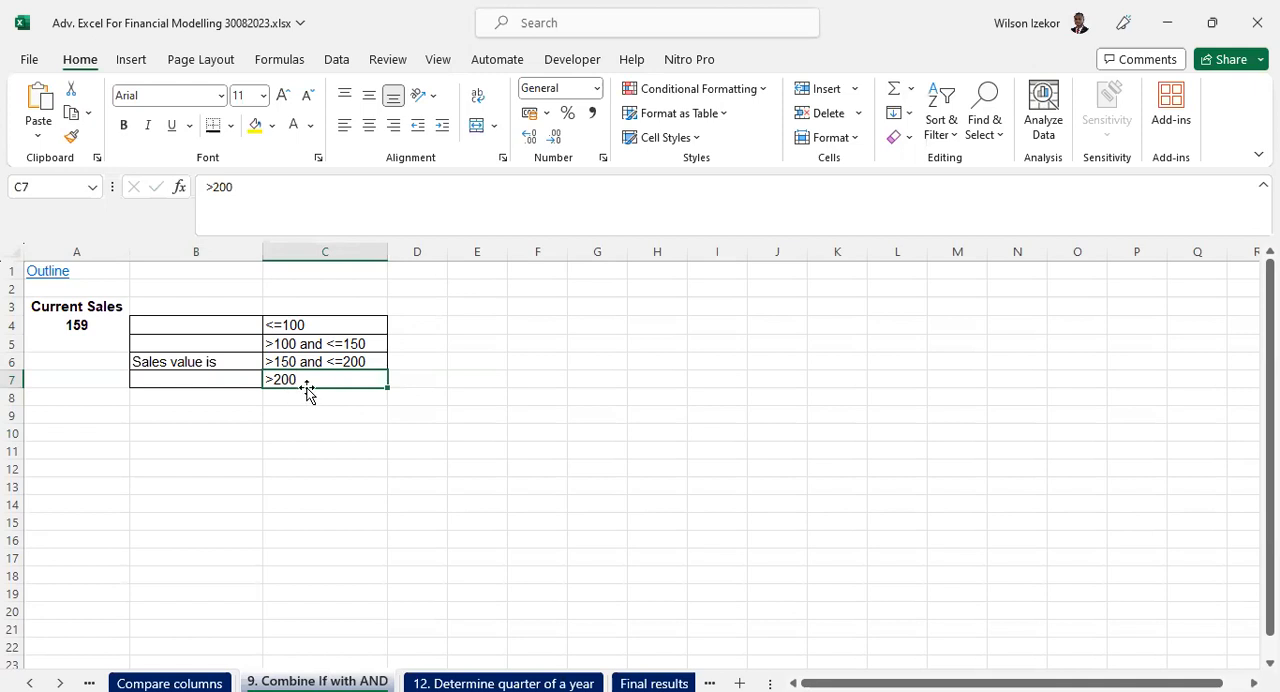
pyautogui.click(240, 376)
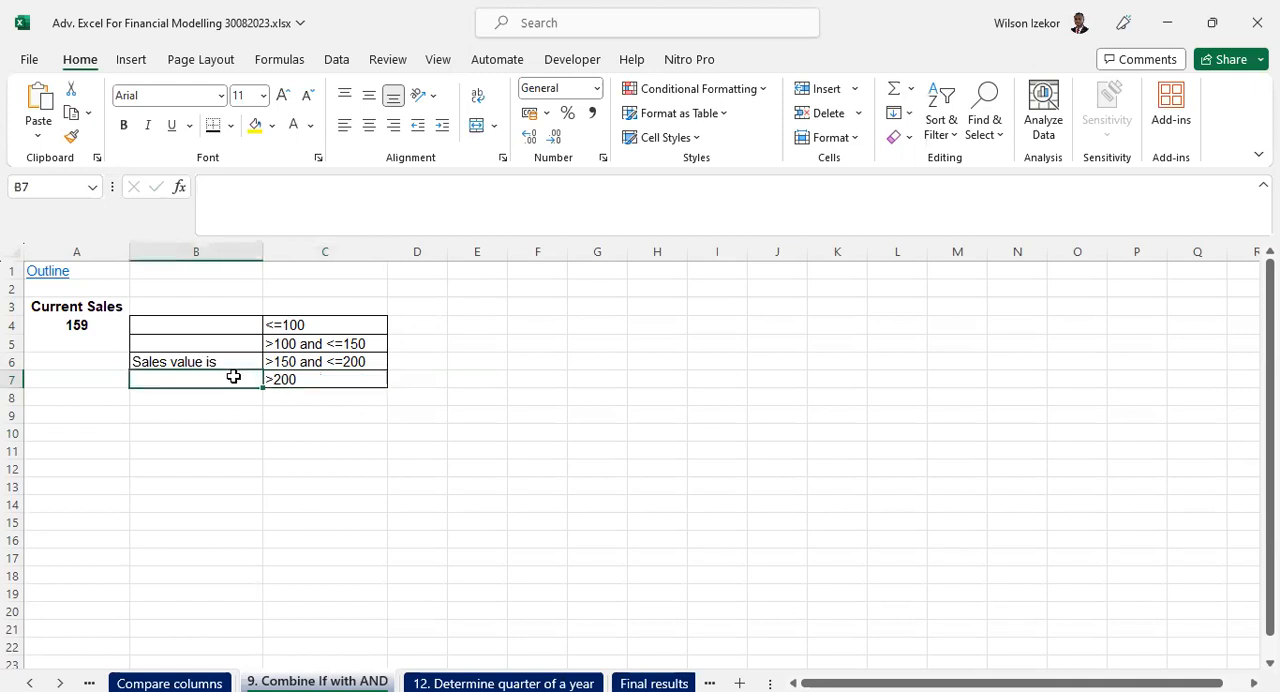
# - Enter the formula =IF(A4>200,"Sales value is","") in cell B7
pyautogui.write('=')
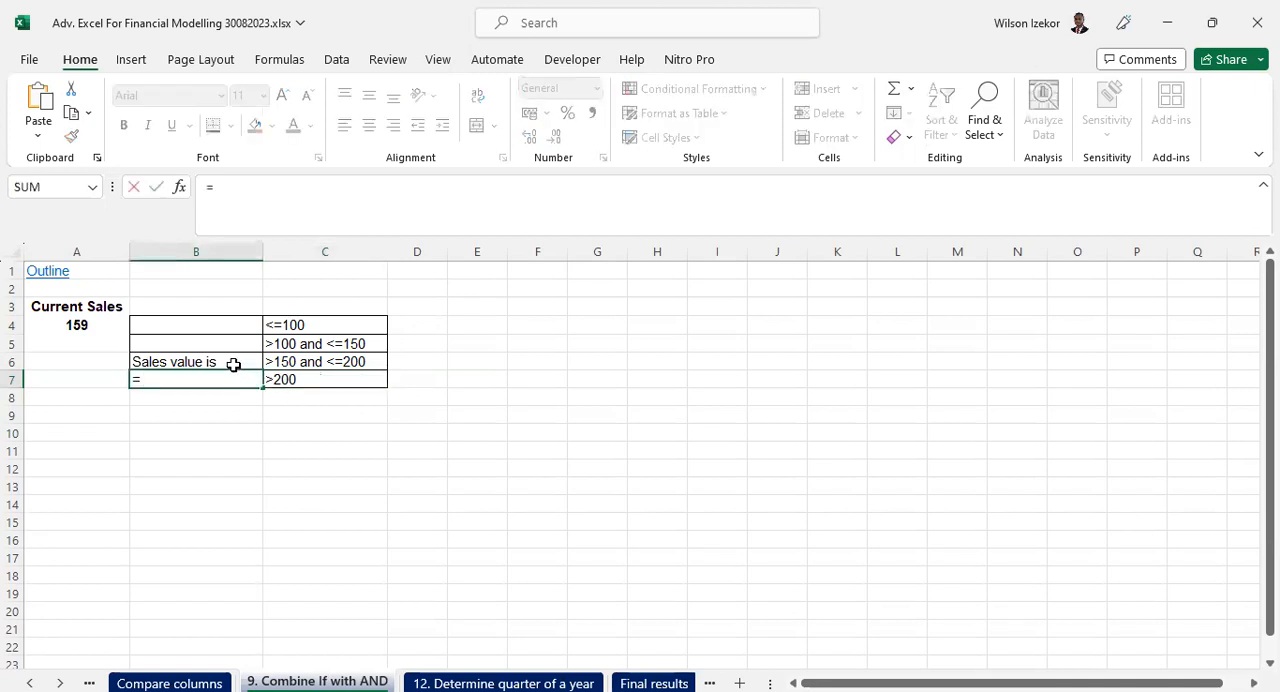
pyautogui.write('if(')
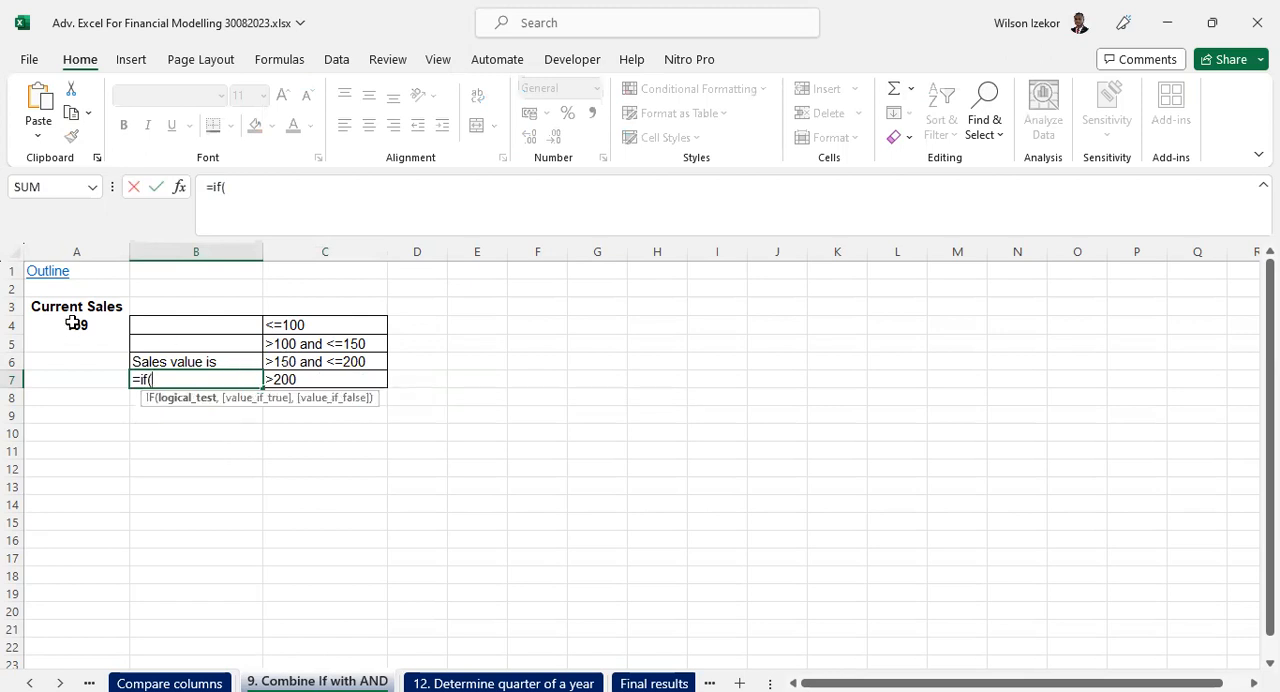
pyautogui.click(86, 324)
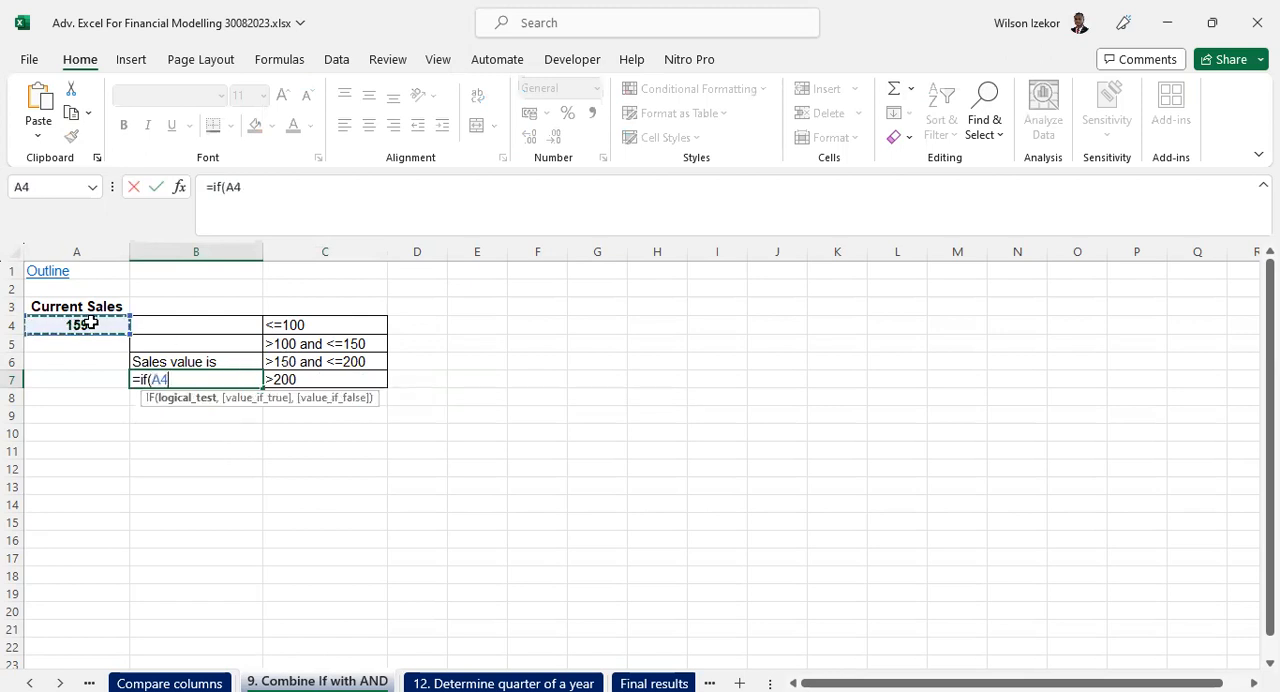
pyautogui.write('>200,"sales')
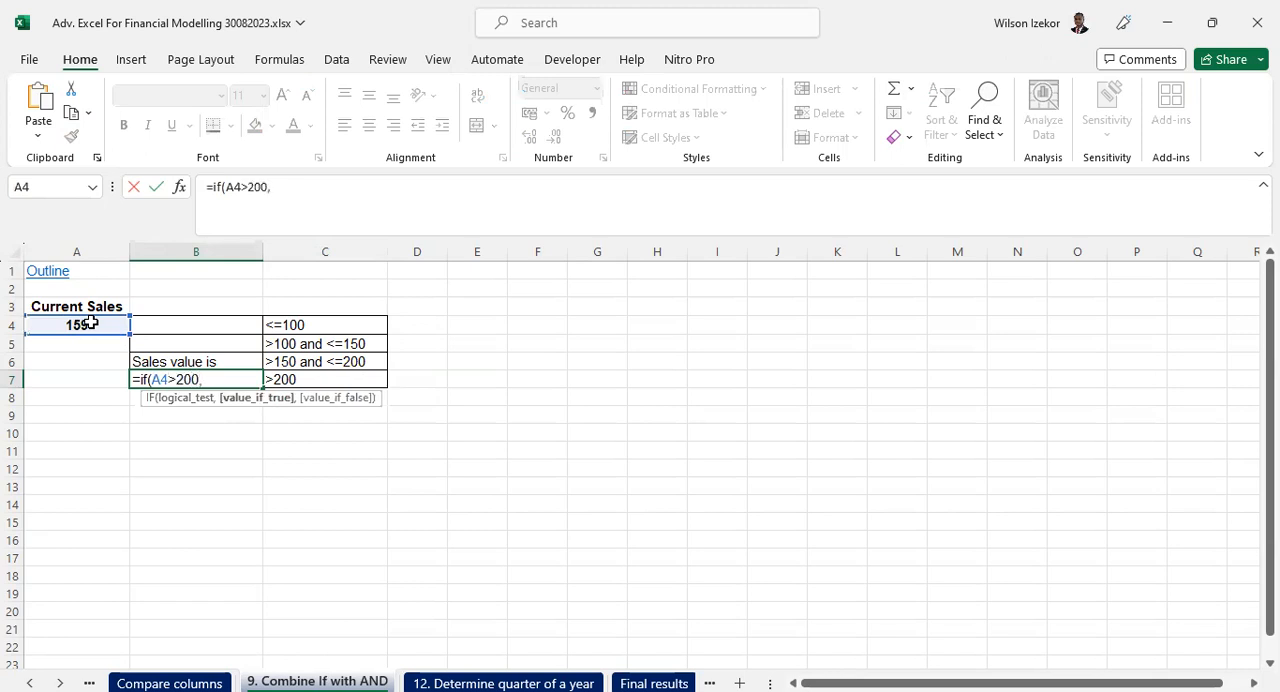
pyautogui.press('BackSpace')
pyautogui.press('BackSpace')
pyautogui.press('BackSpace')
pyautogui.press('BackSpace')
pyautogui.press('BackSpace')
pyautogui.press('BackSpace')
pyautogui.write('Sales value is')
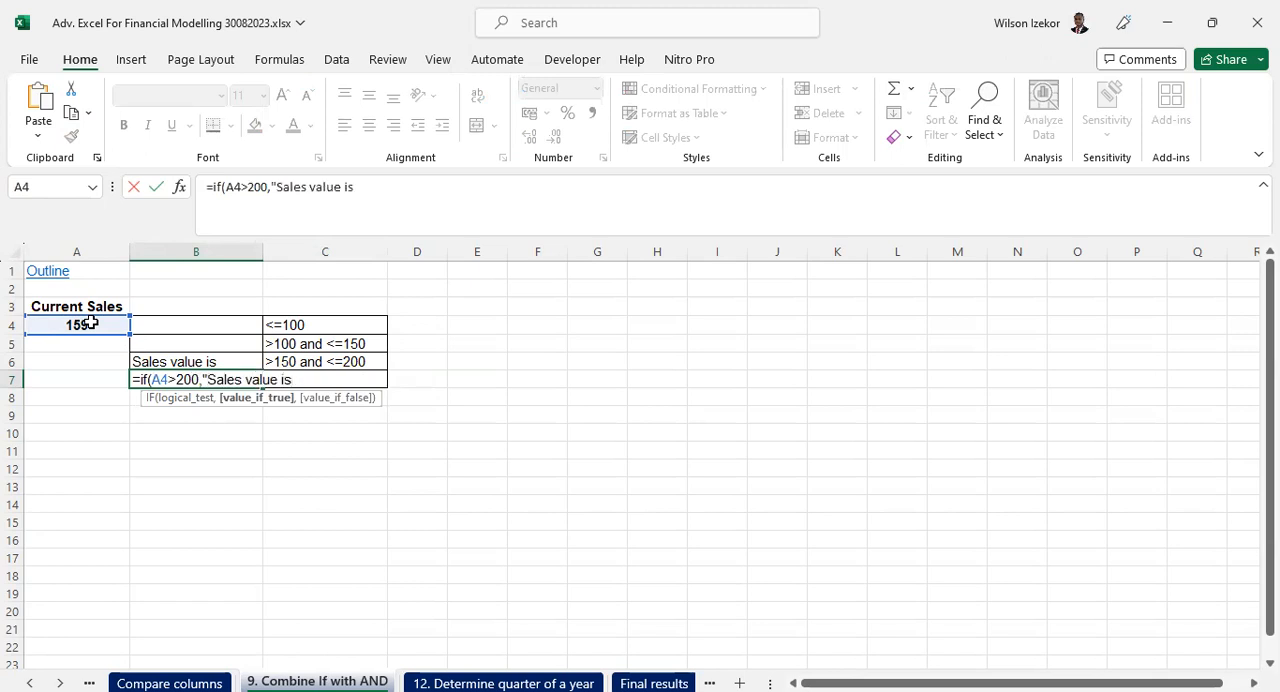
pyautogui.write('",')
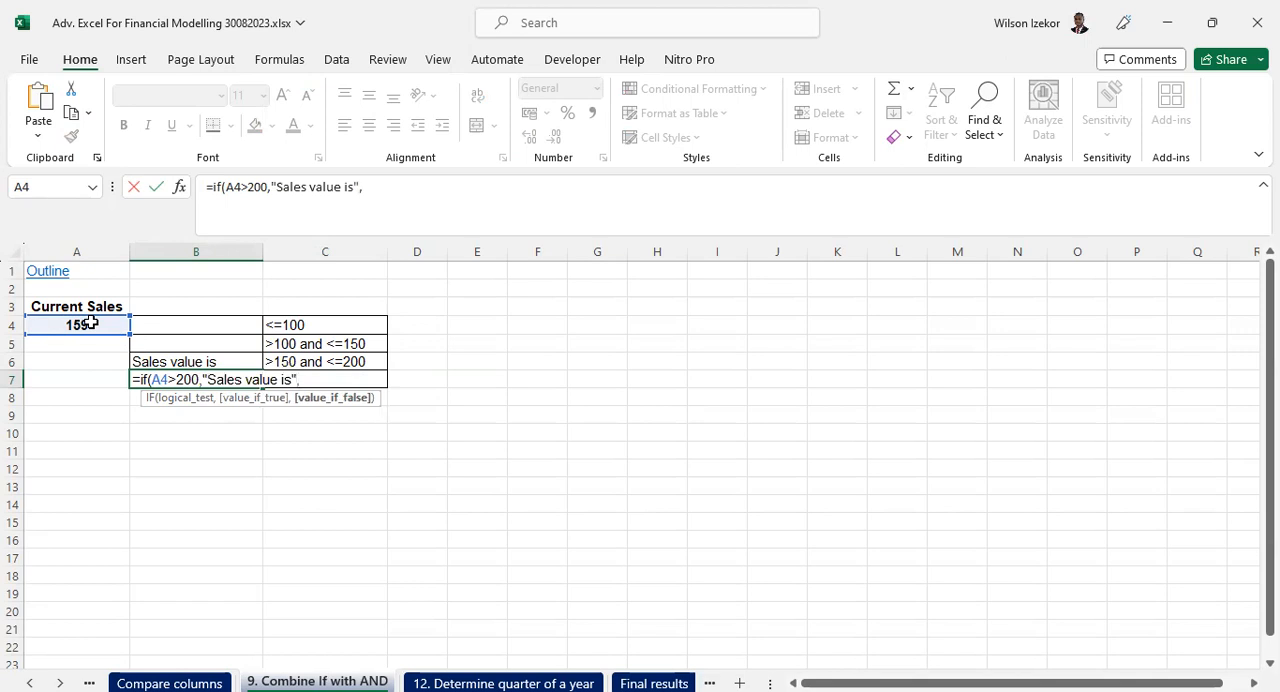
pyautogui.write('"")')
pyautogui.press('Return')
# - Set the current sales in A4 to 300 to test the B7 formula
pyautogui.click(91, 324)
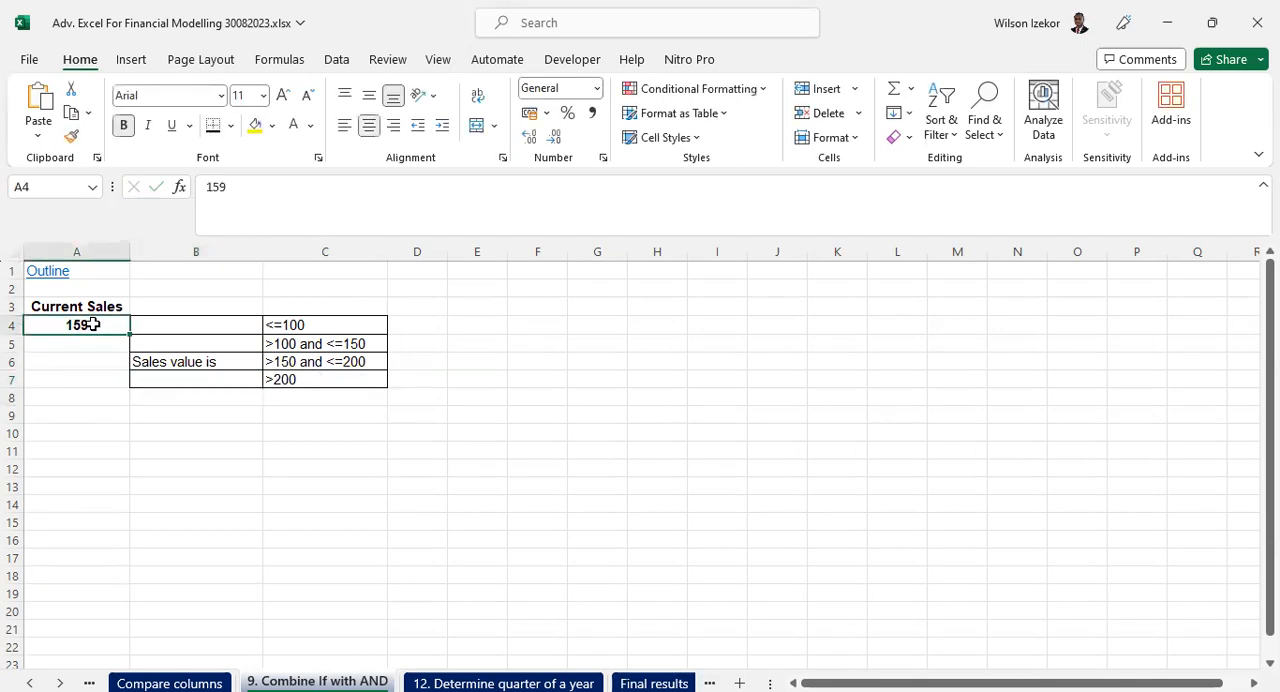
pyautogui.write('300')
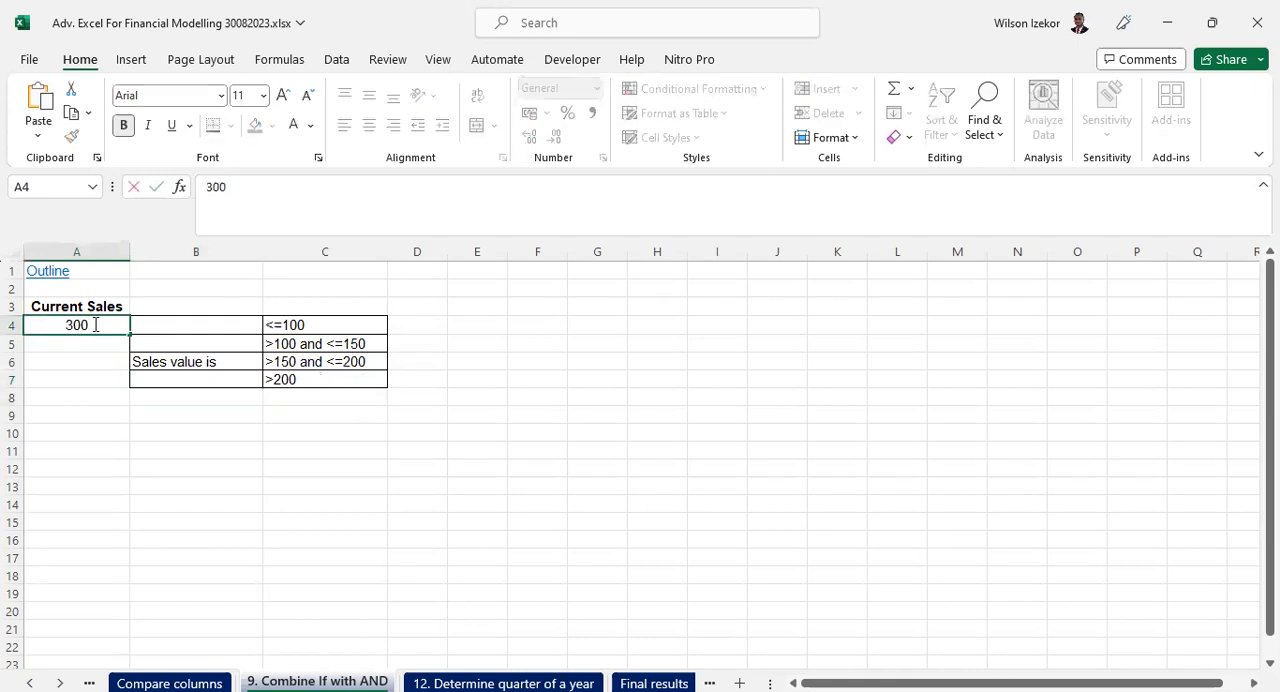
pyautogui.press('Return')
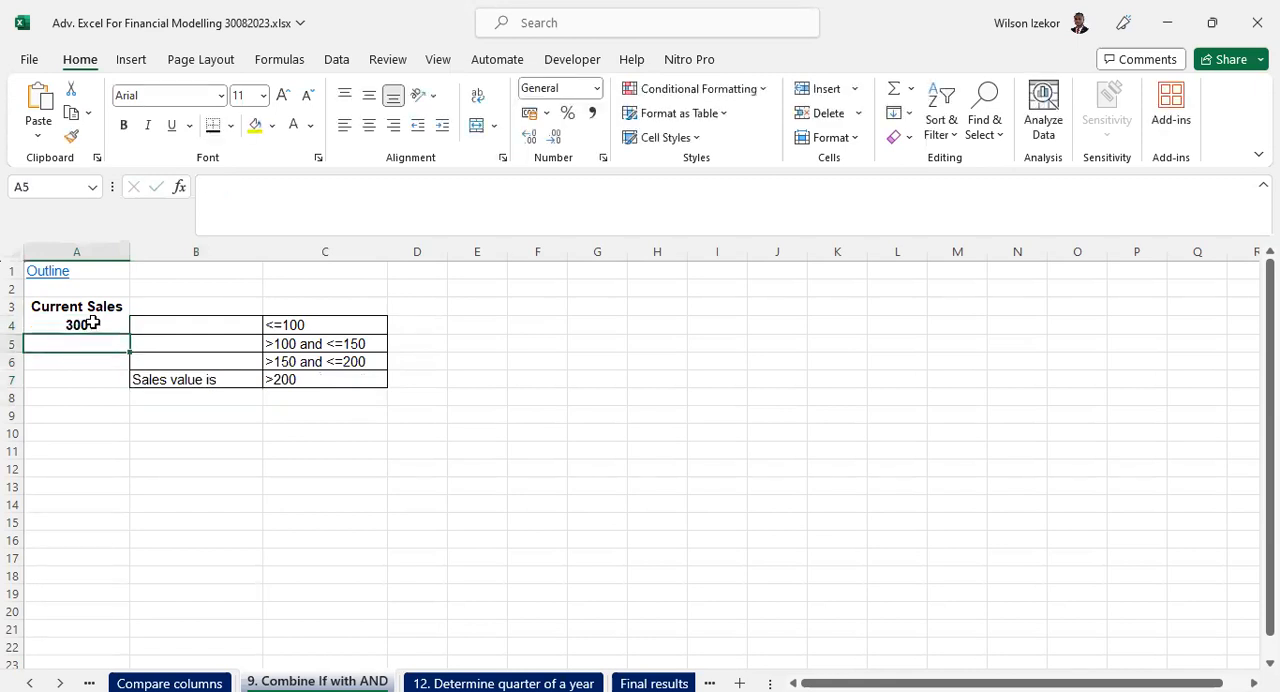